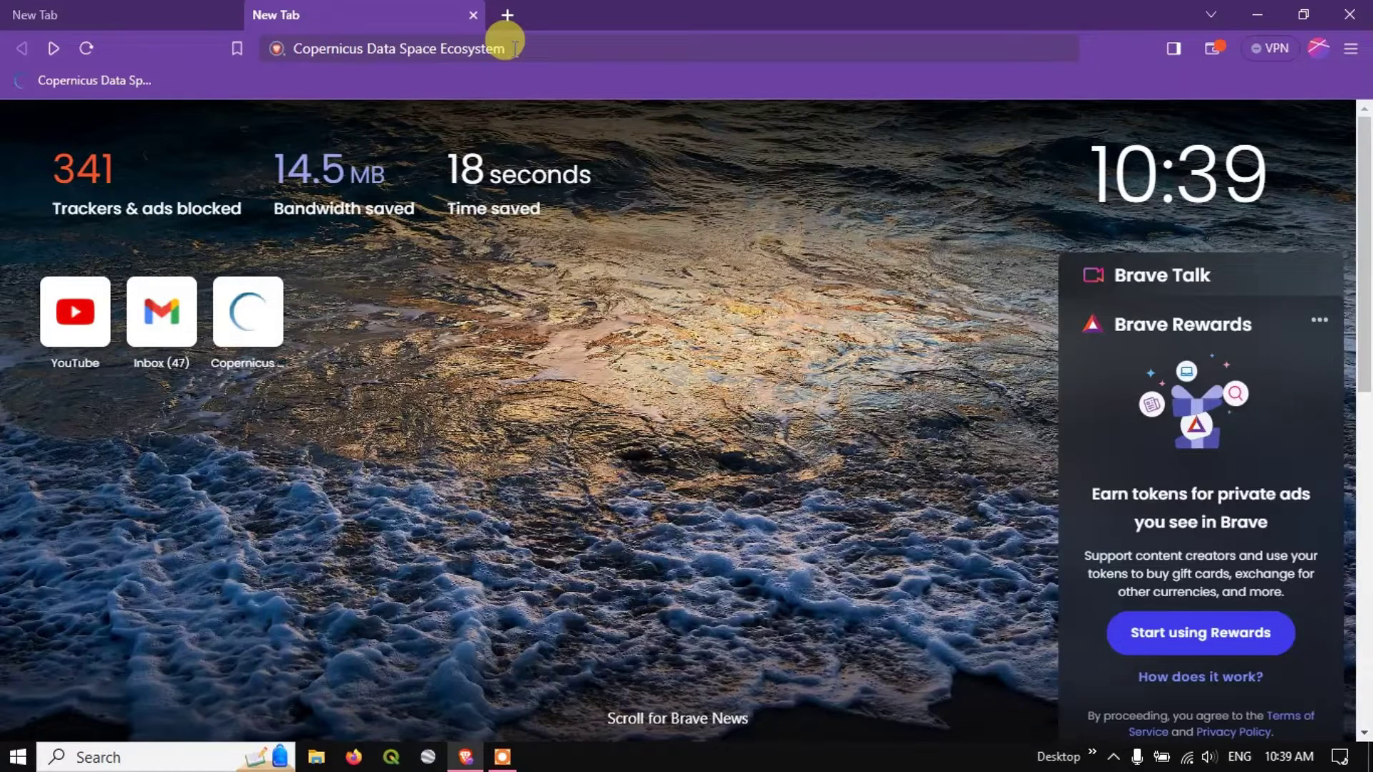
Step: Search Brave for 'Copernicus Data Space Ecosystem' and load dataspace.copernicus.eu
left_click(515, 48)
left_click(509, 48)
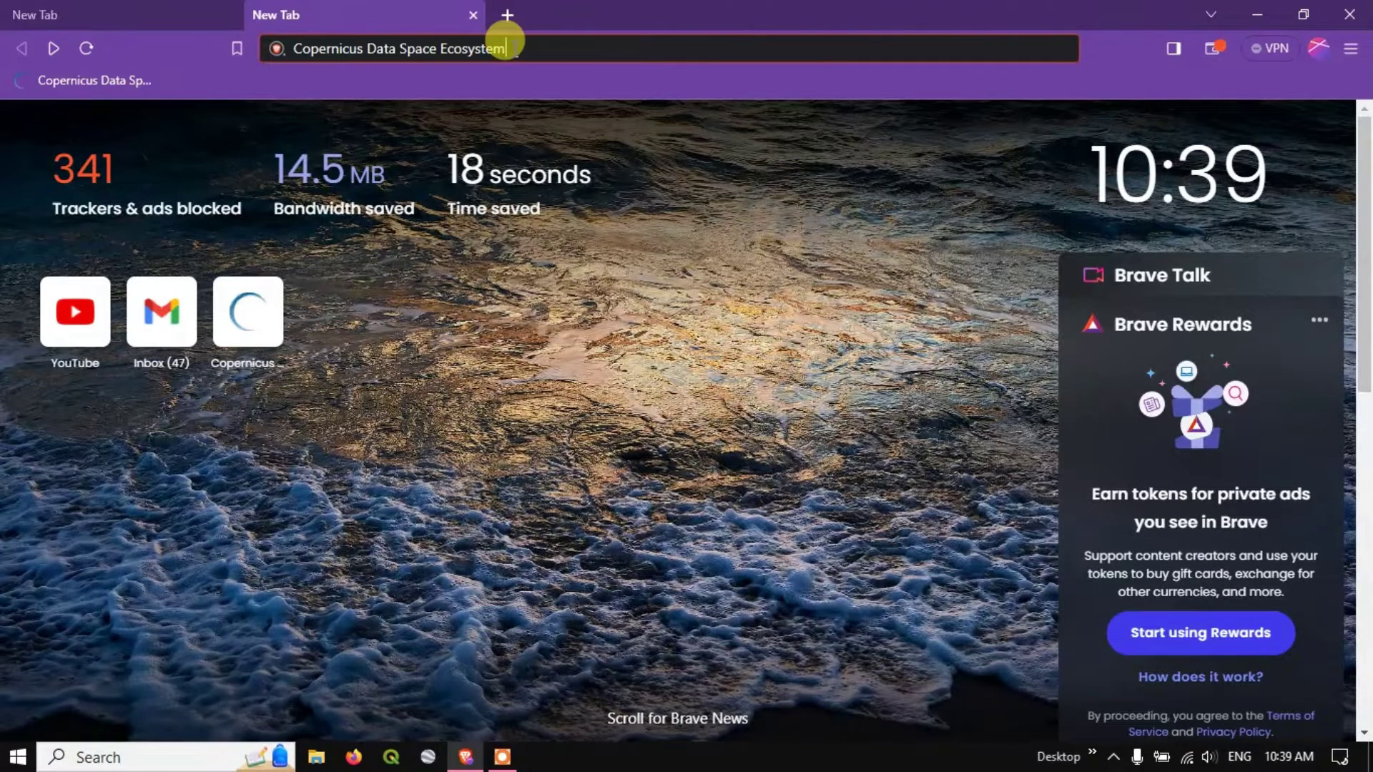
key("Return")
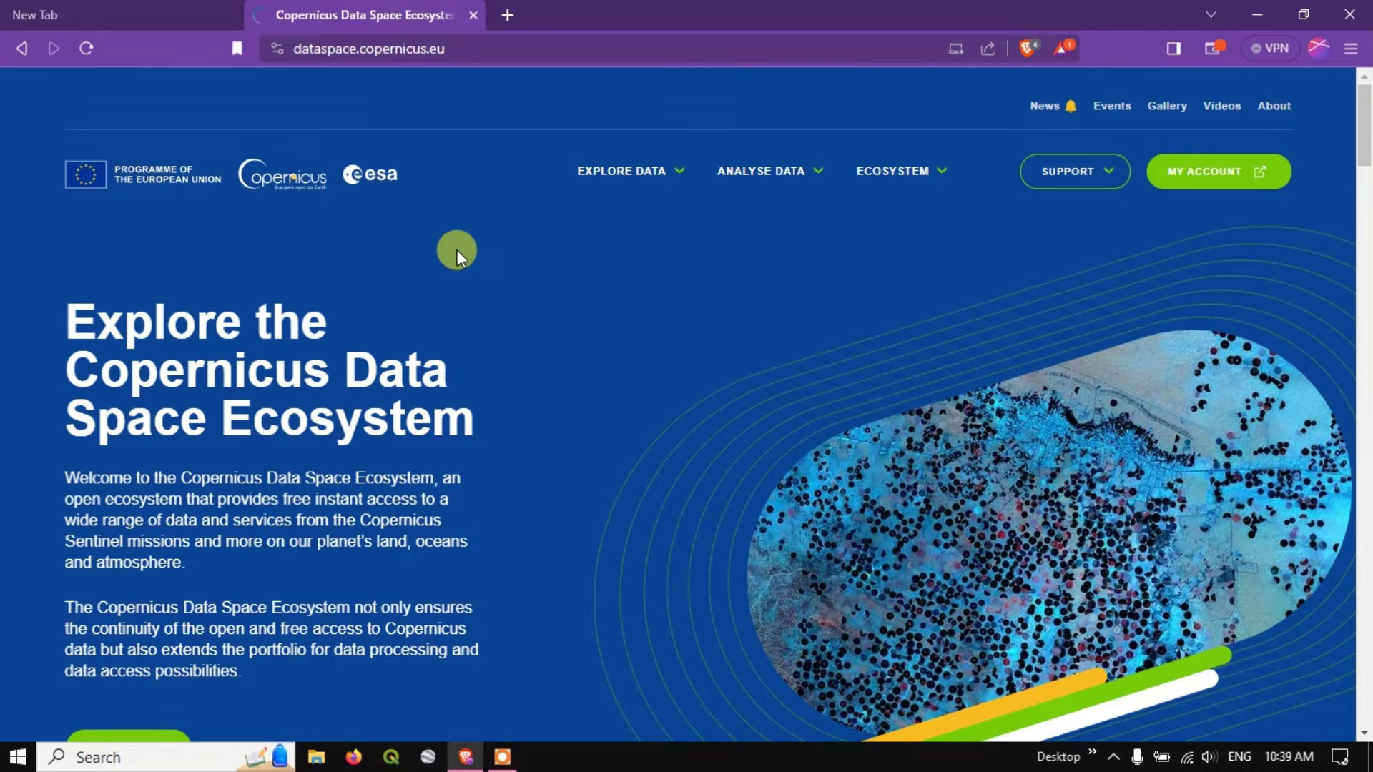
Step: Open Copernicus Browser from Explore Data and log in with the saved account credentials
left_click(662, 183)
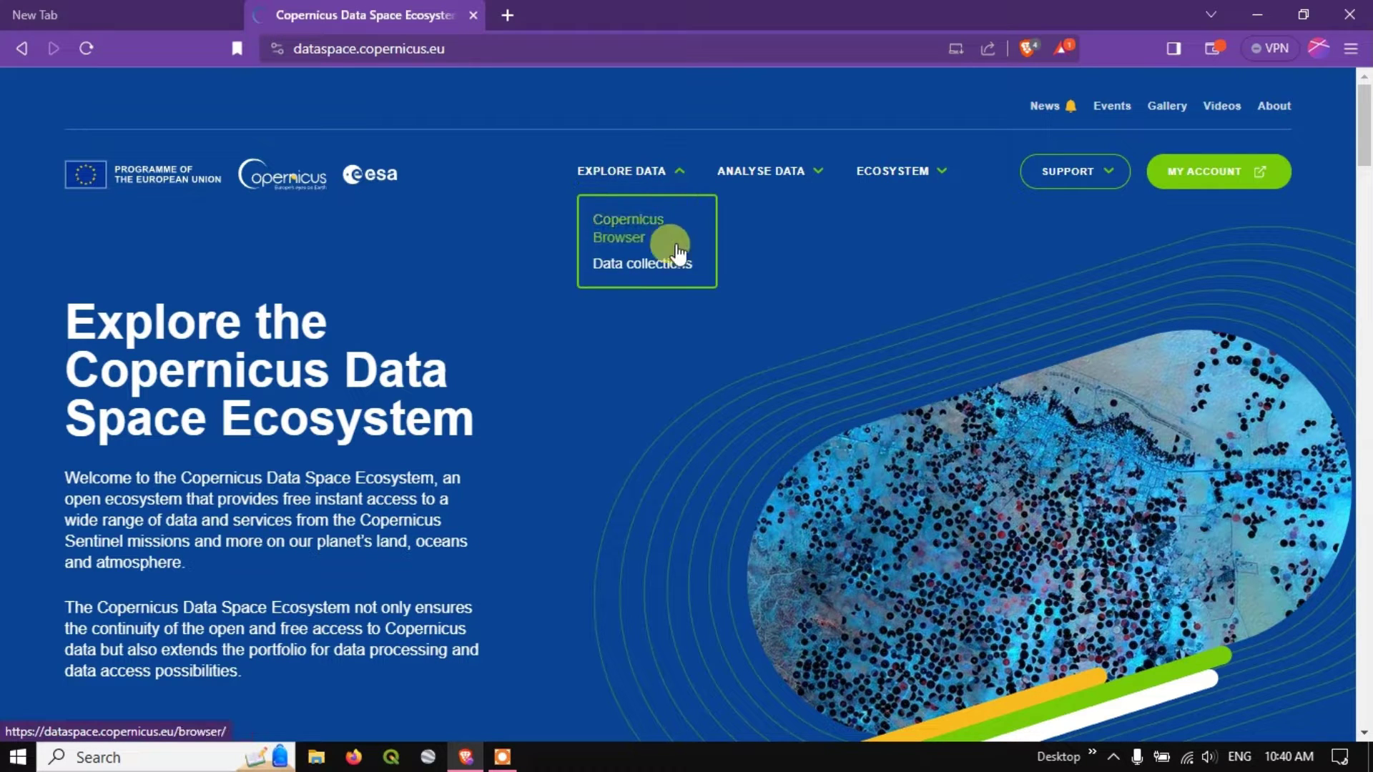
left_click(625, 220)
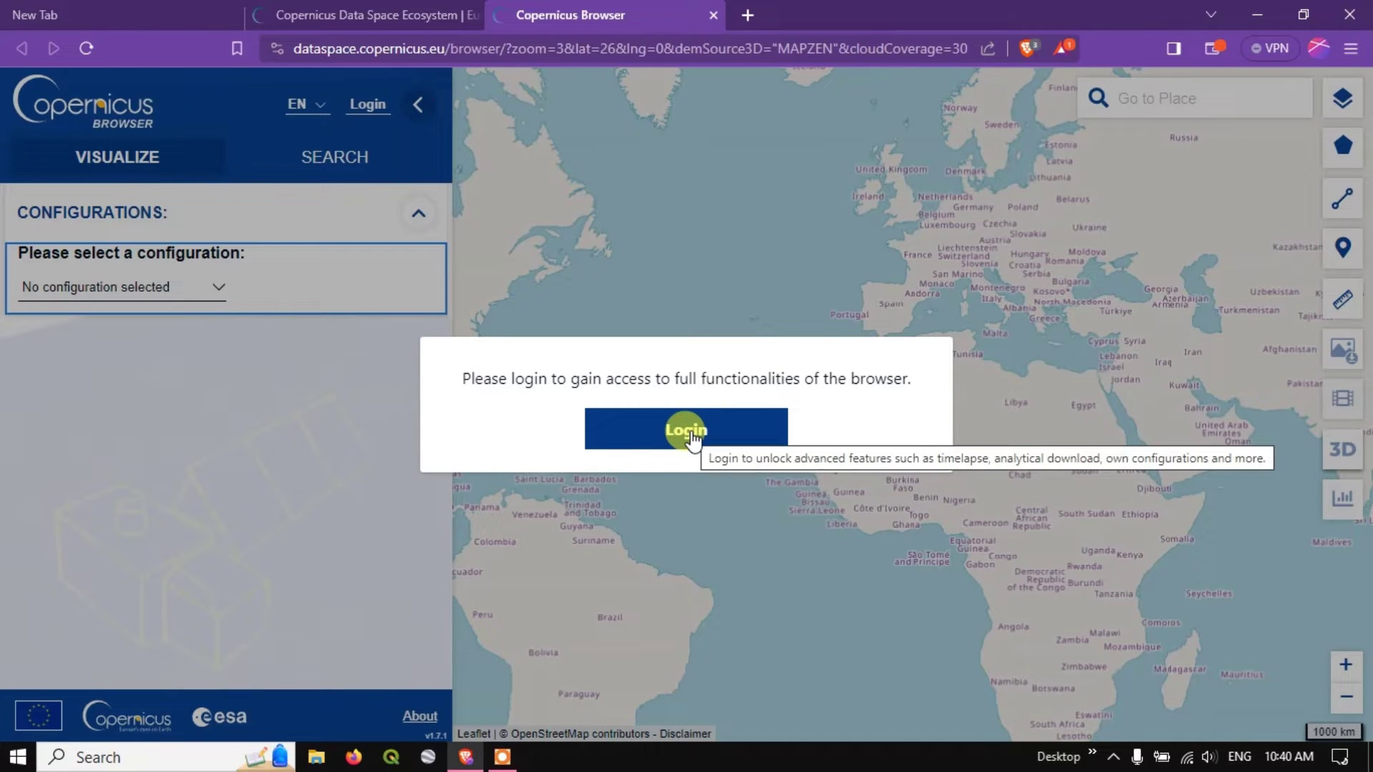
left_click(688, 431)
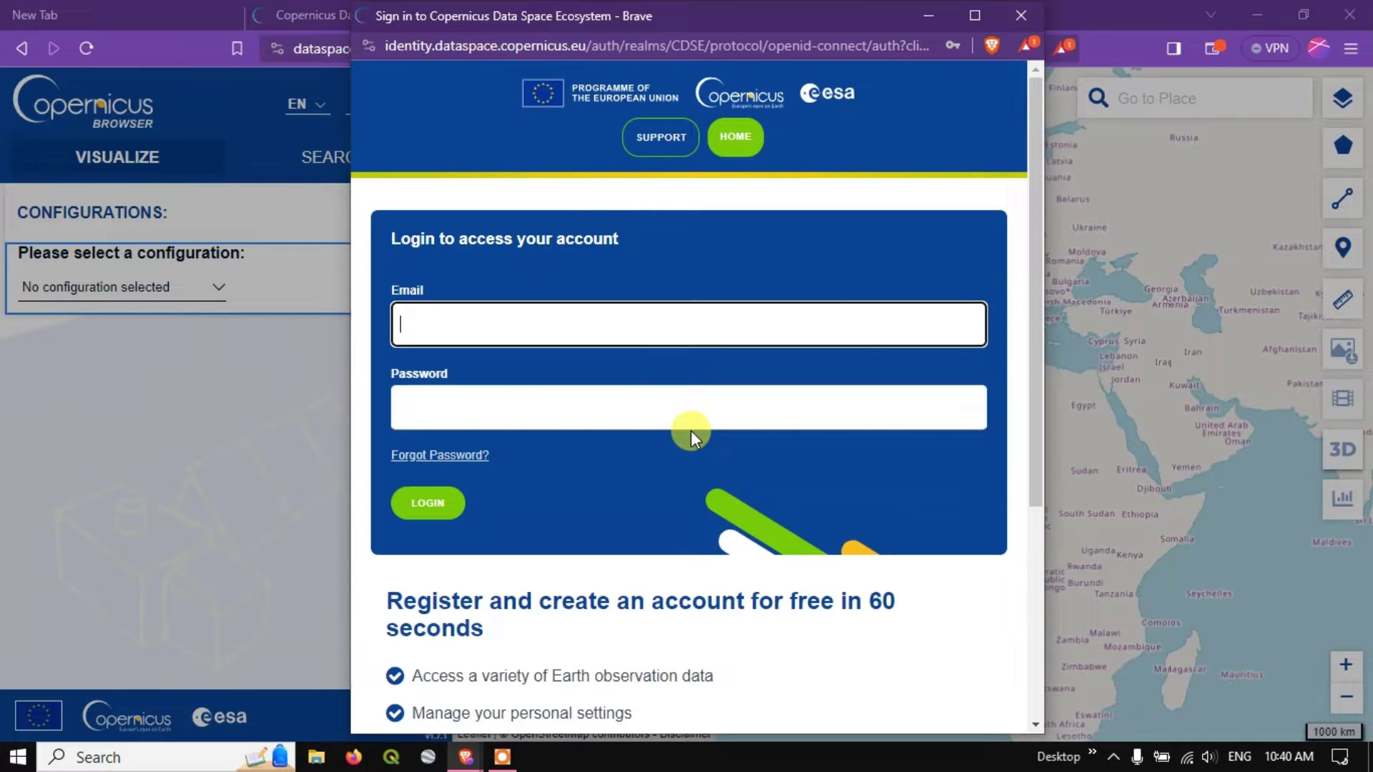
left_click(462, 322)
left_click(521, 379)
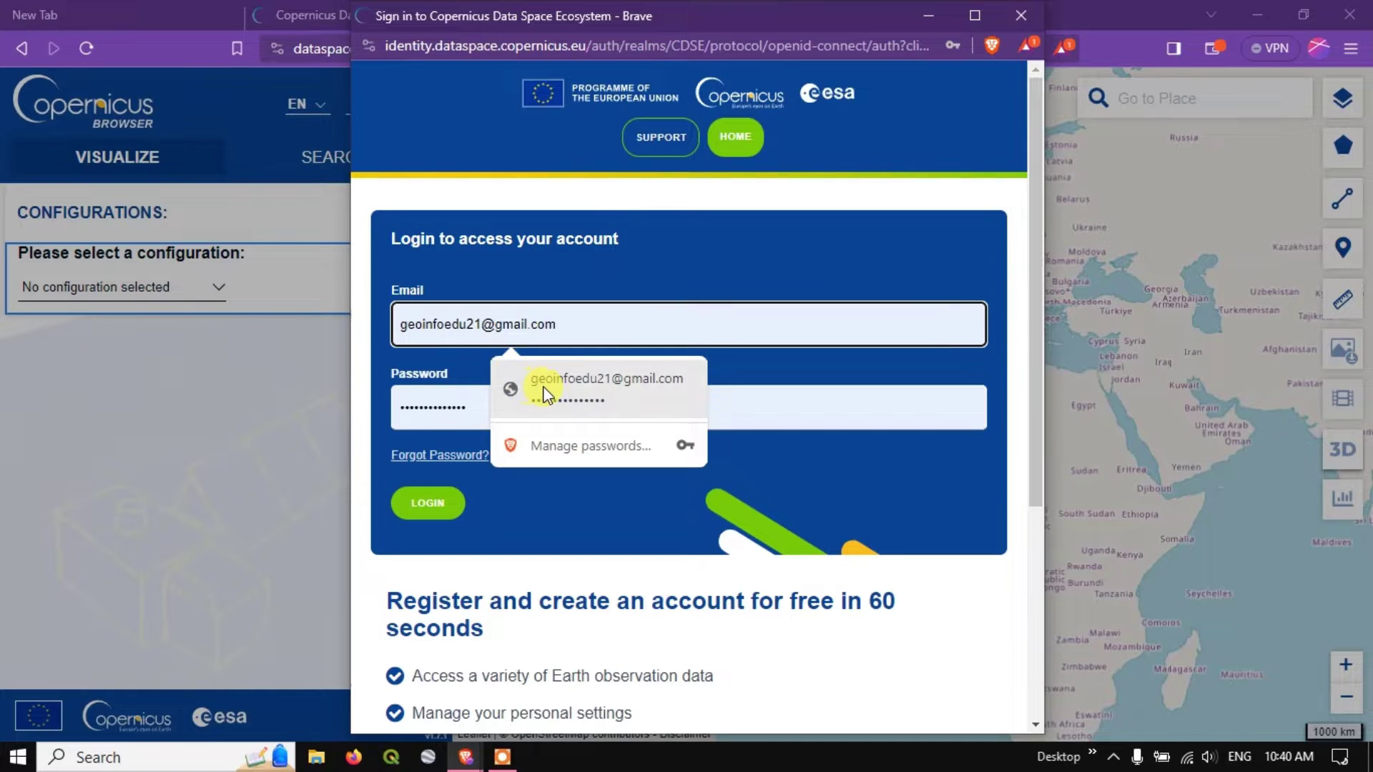
left_click(436, 506)
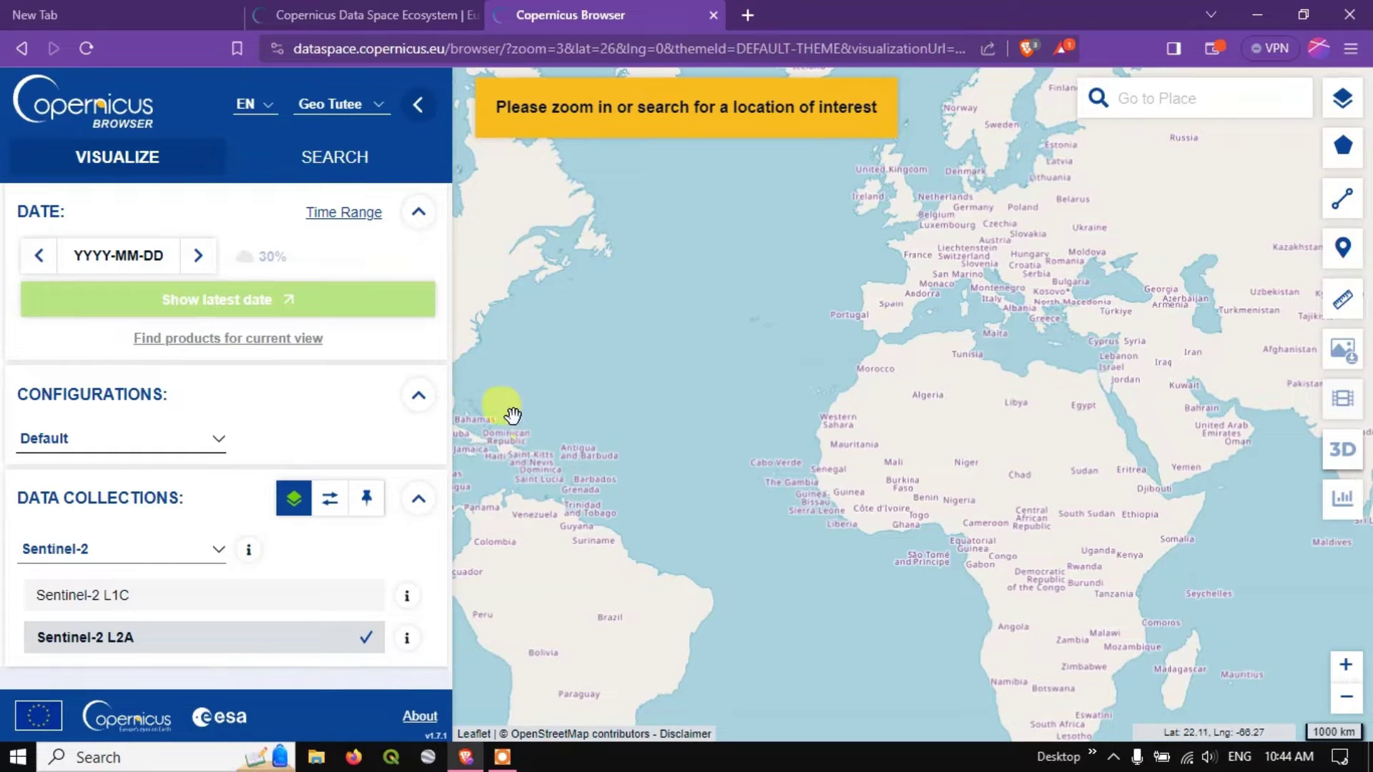
Step: Switch to the Search panel and fly the map to Kollam, India
left_click(346, 162)
left_click(817, 143)
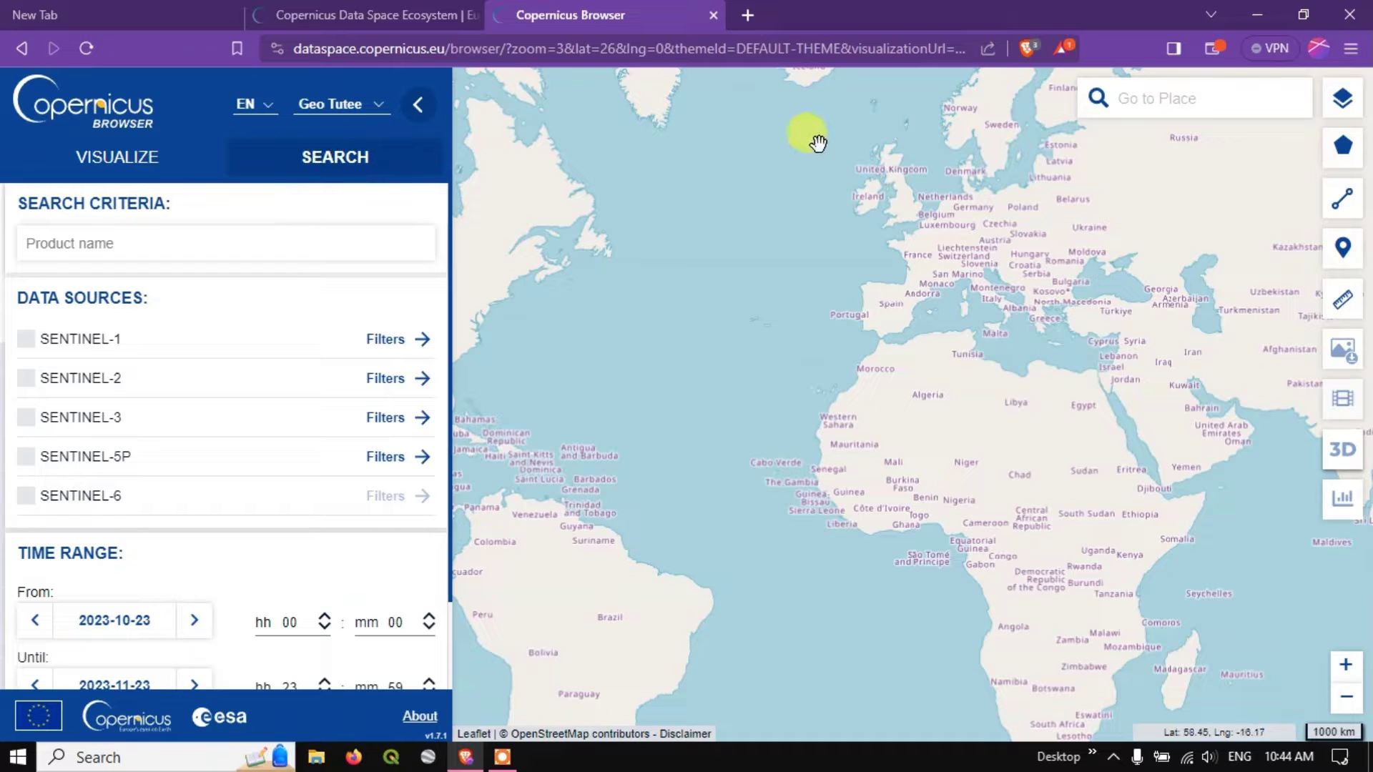
left_click(1159, 100)
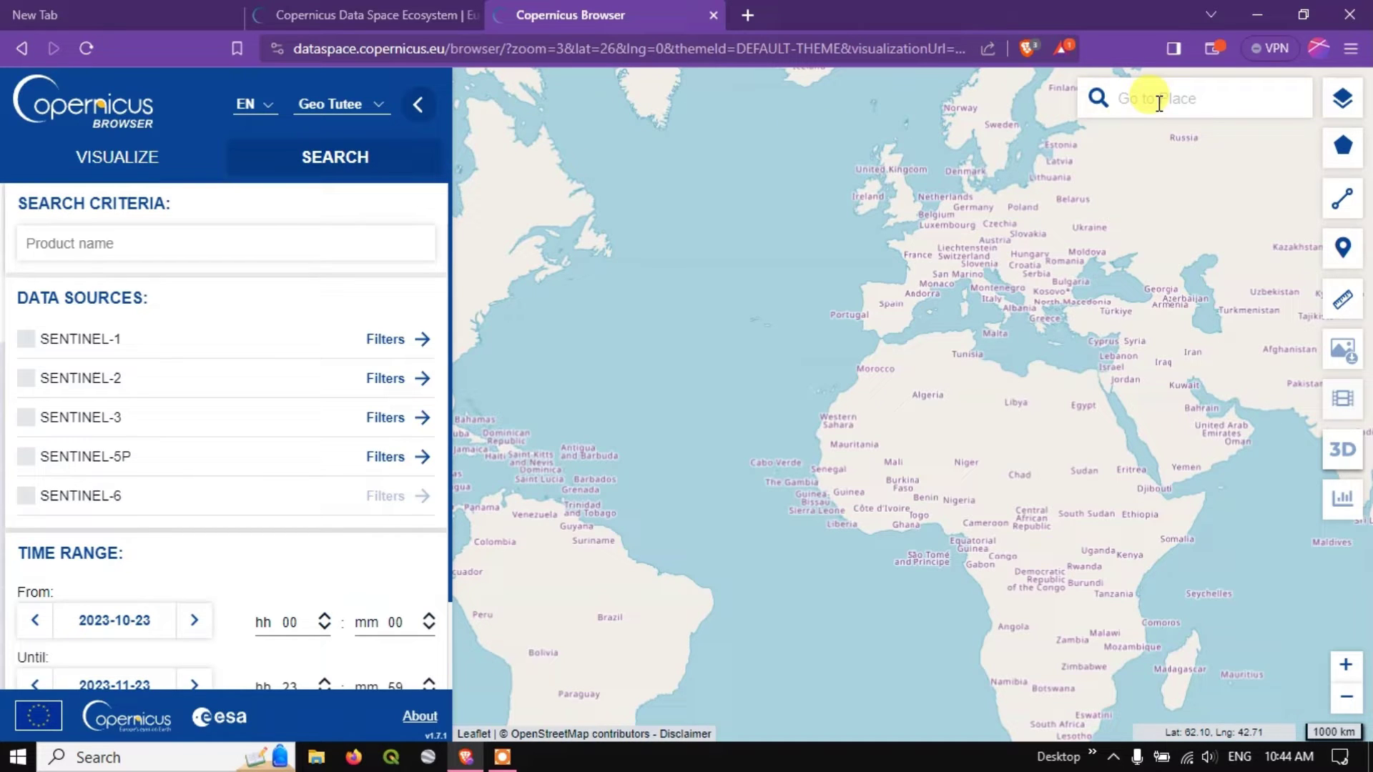
type("kollam")
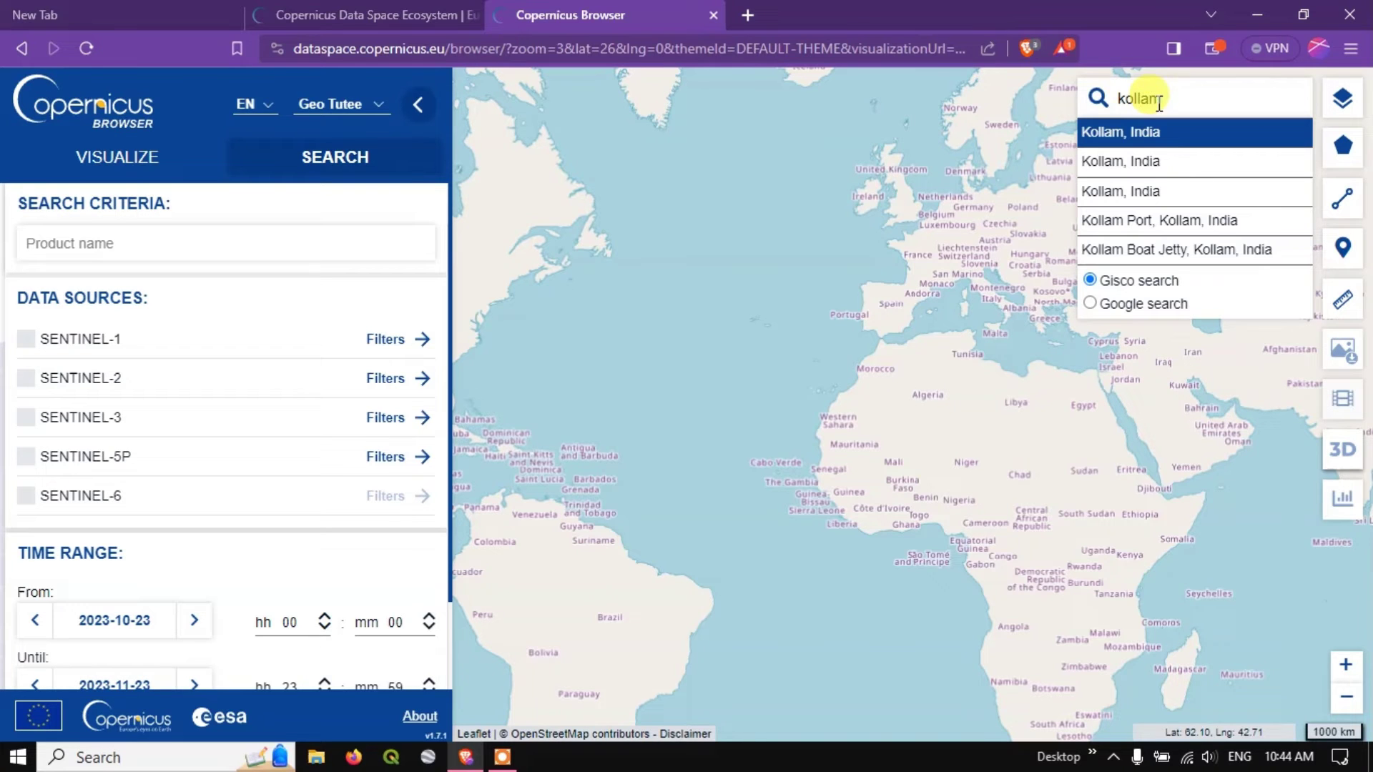
left_click(1110, 136)
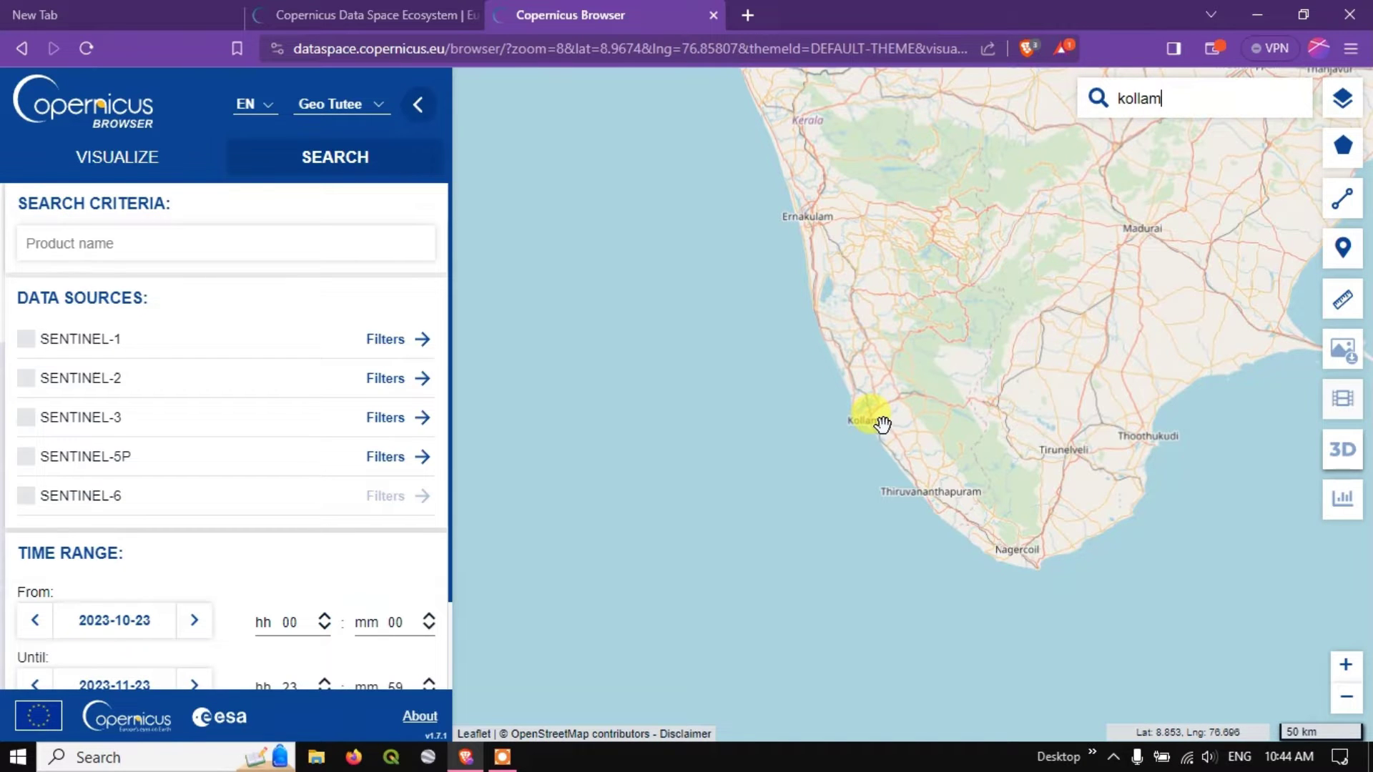
Step: Zoom in on Kollam, then open and dismiss the area-file upload option
scroll(883, 423, "up", 2)
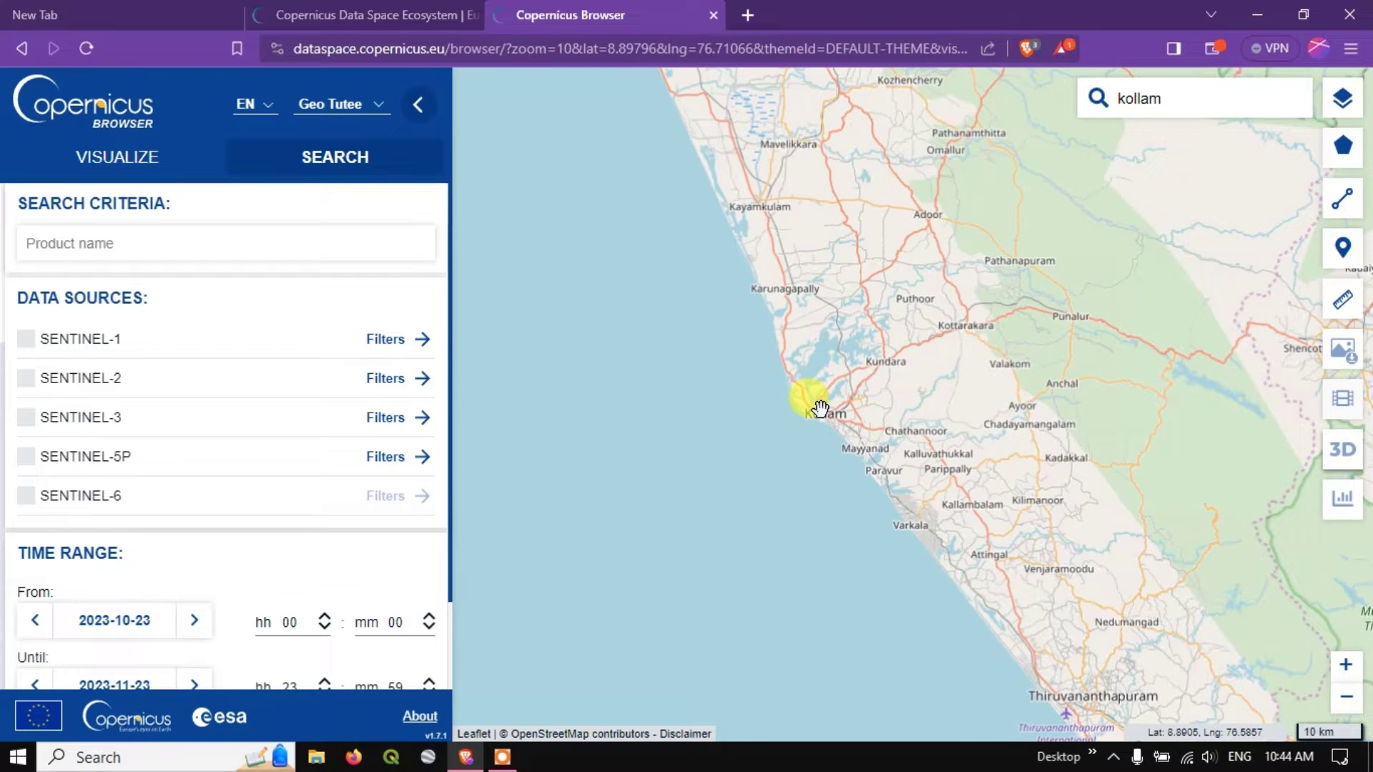
scroll(837, 400, "up", 1)
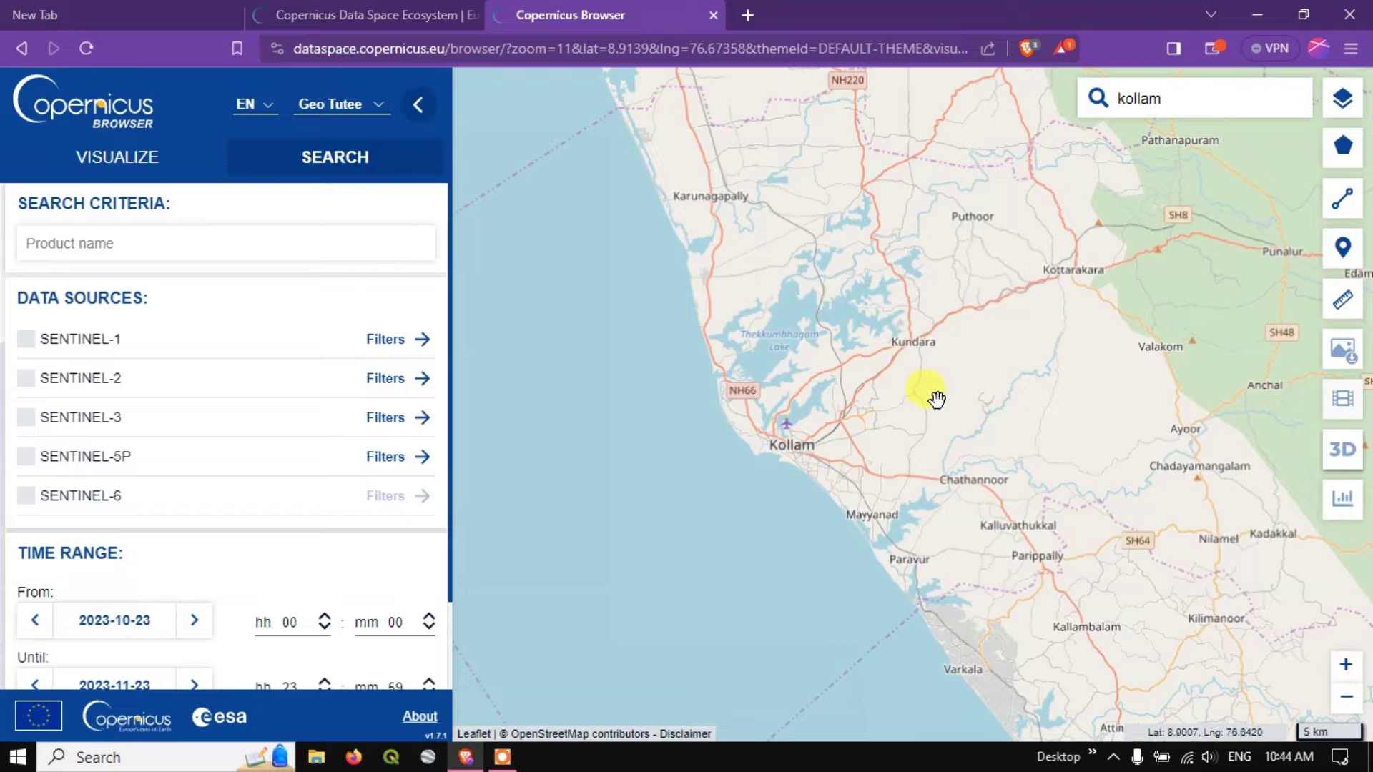
mouse_move(1330, 211)
mouse_move(1341, 159)
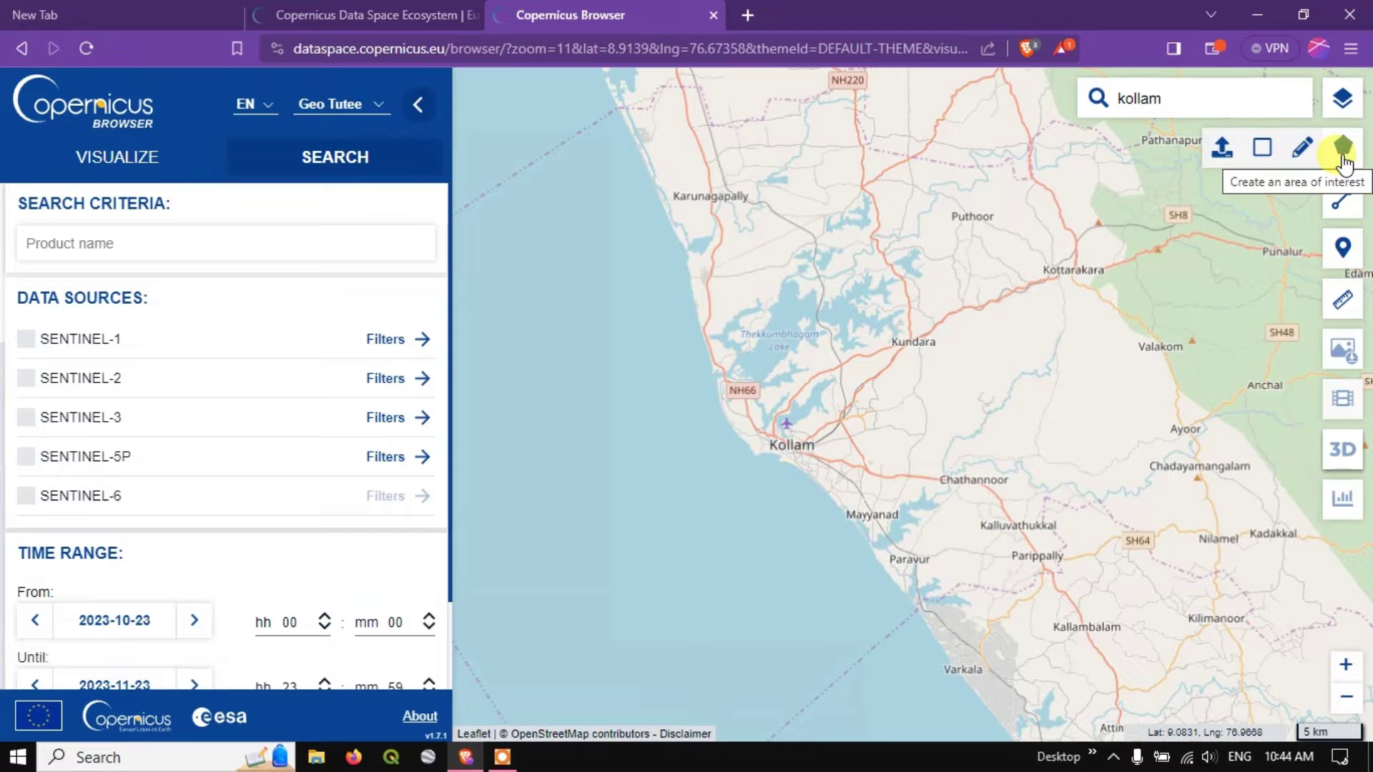
left_click(1221, 154)
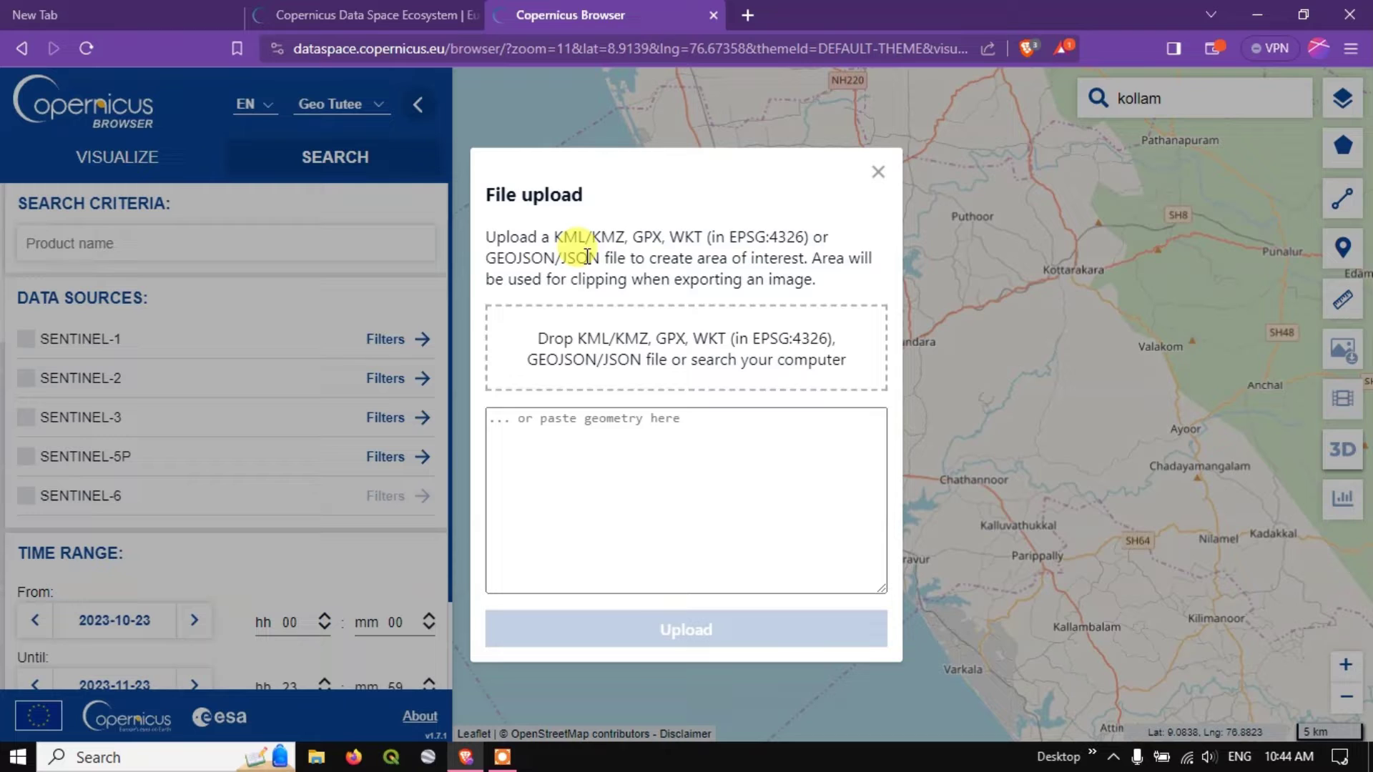
left_click(878, 172)
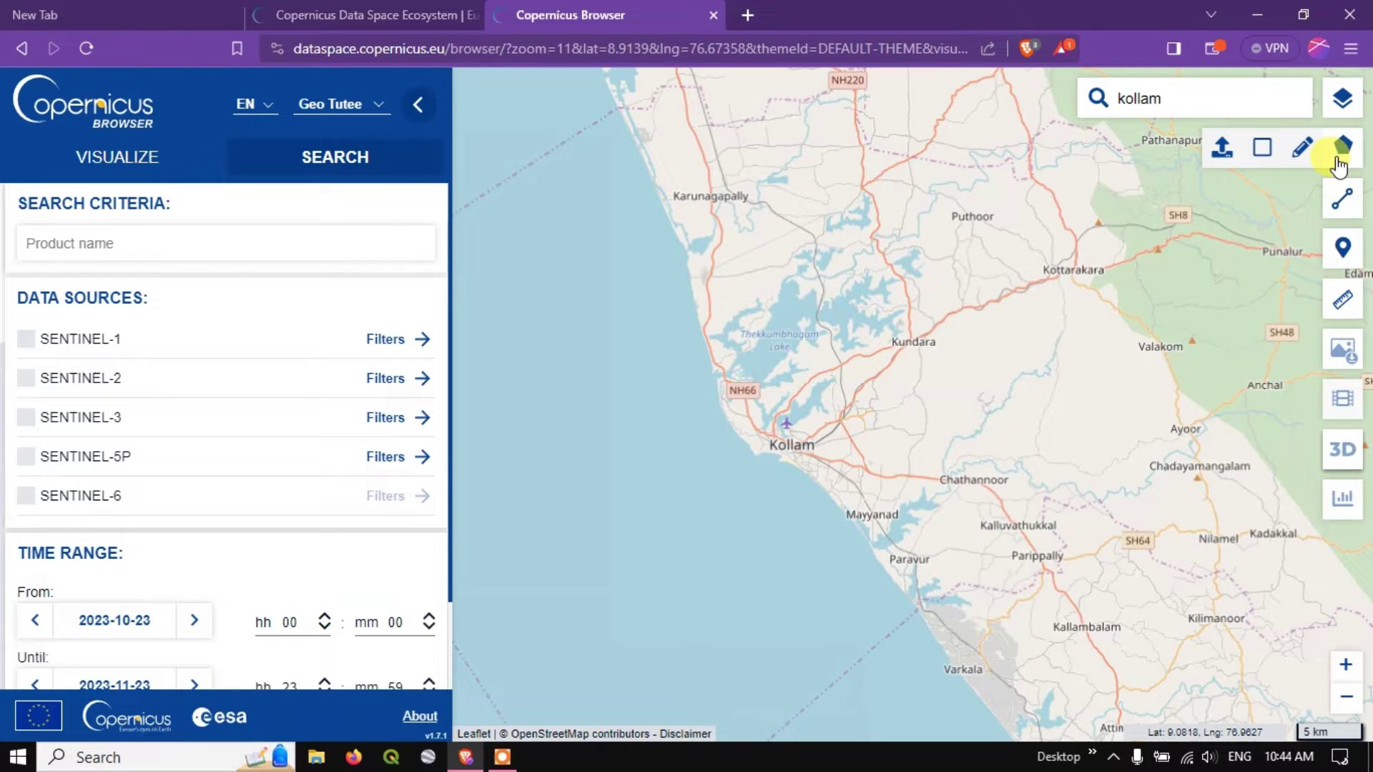
Step: Draw a 205.59 km² rectangle enclosing Kollam as the area of interest
left_click(1264, 159)
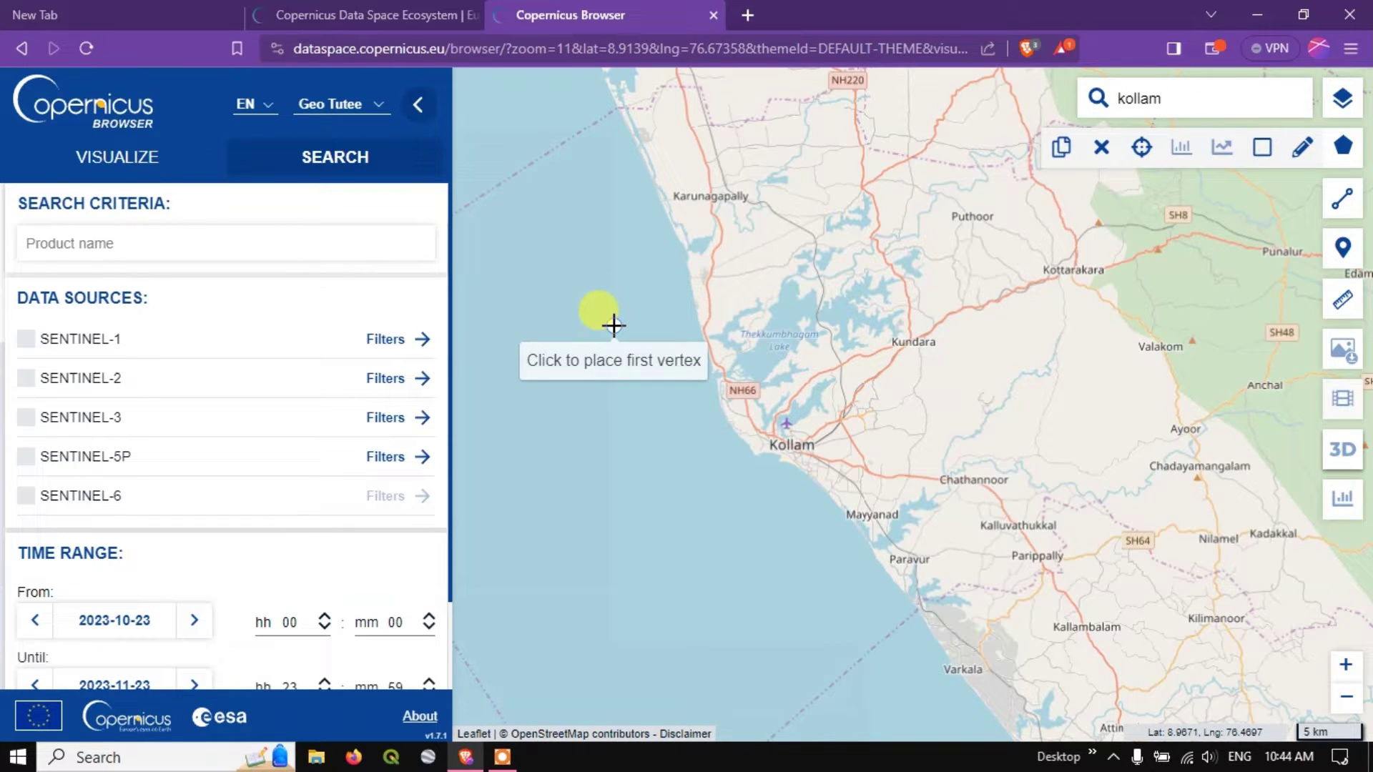
left_click(692, 329)
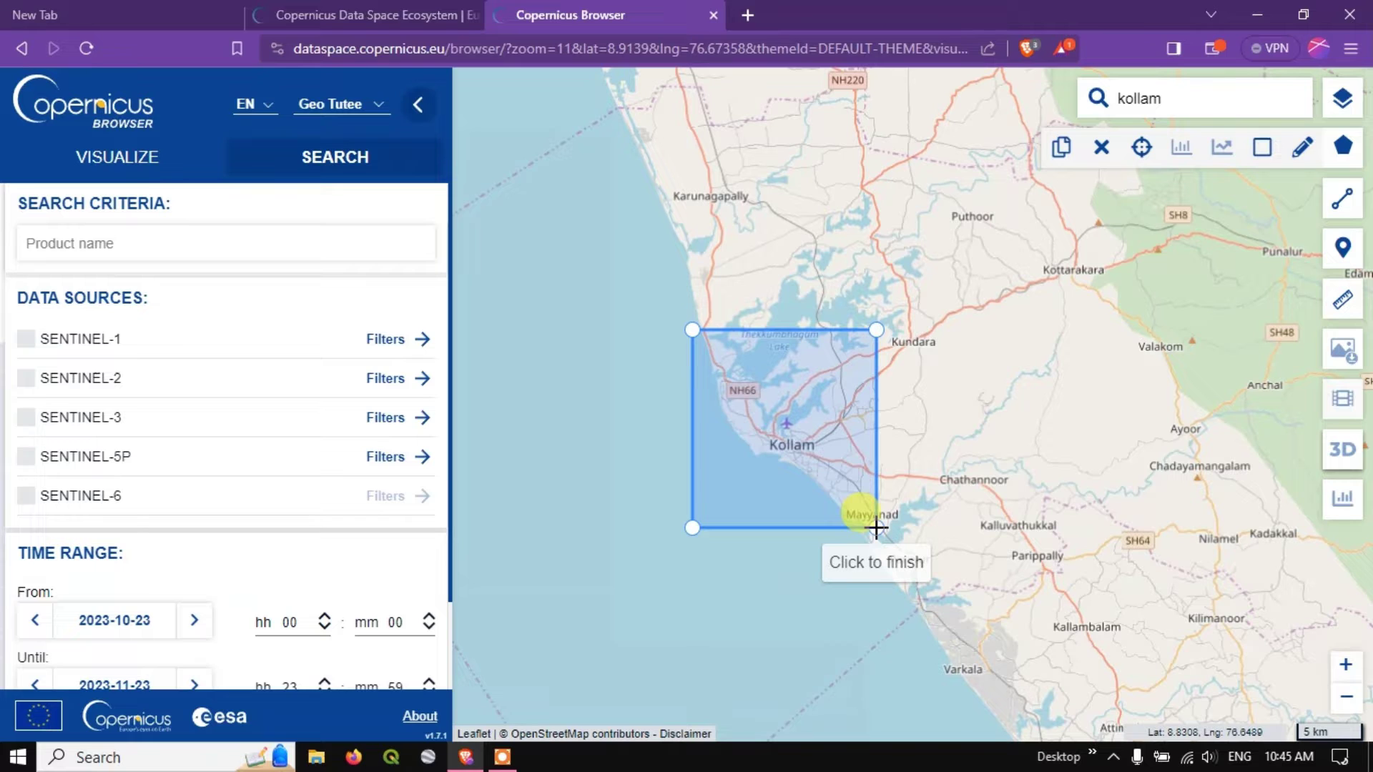
left_click(877, 528)
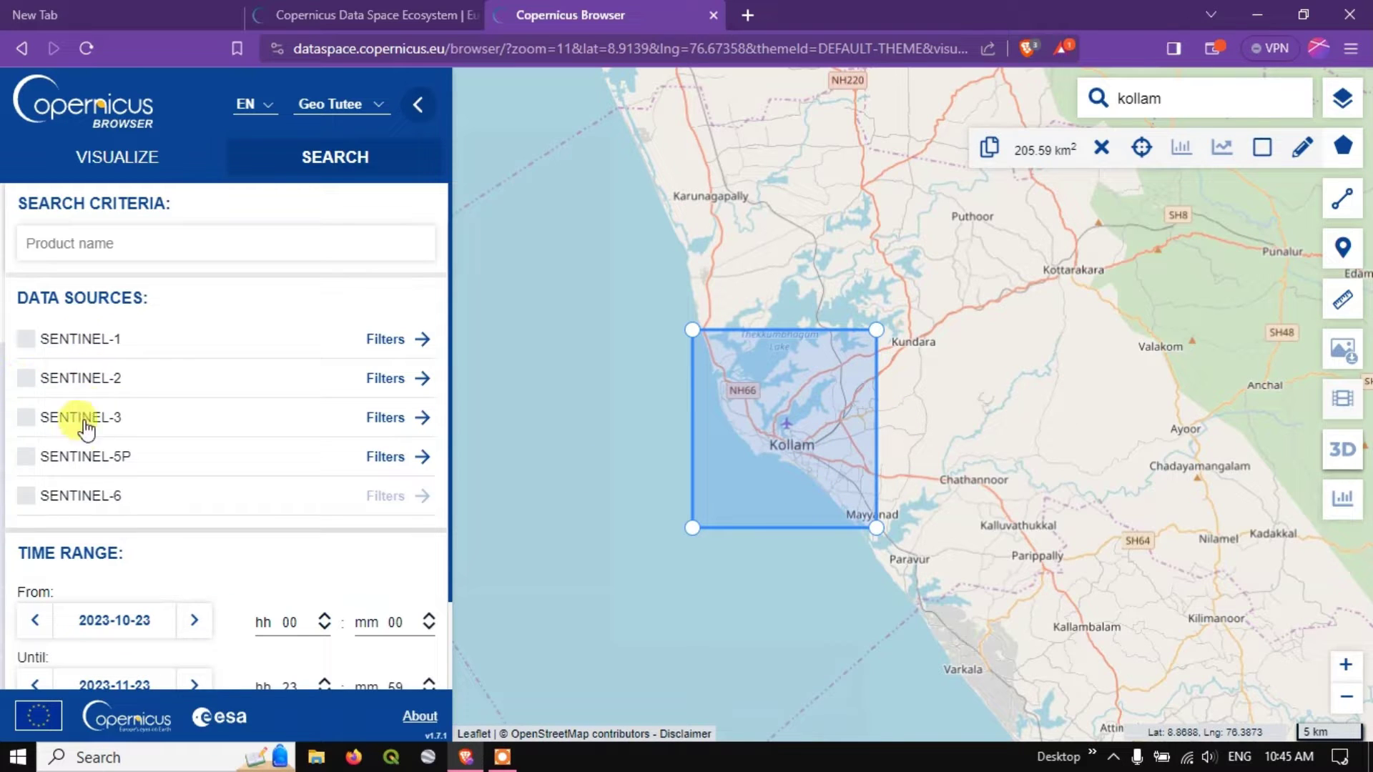
Step: Include SENTINEL-2 products and limit maximum cloud cover to 5%
left_click(26, 379)
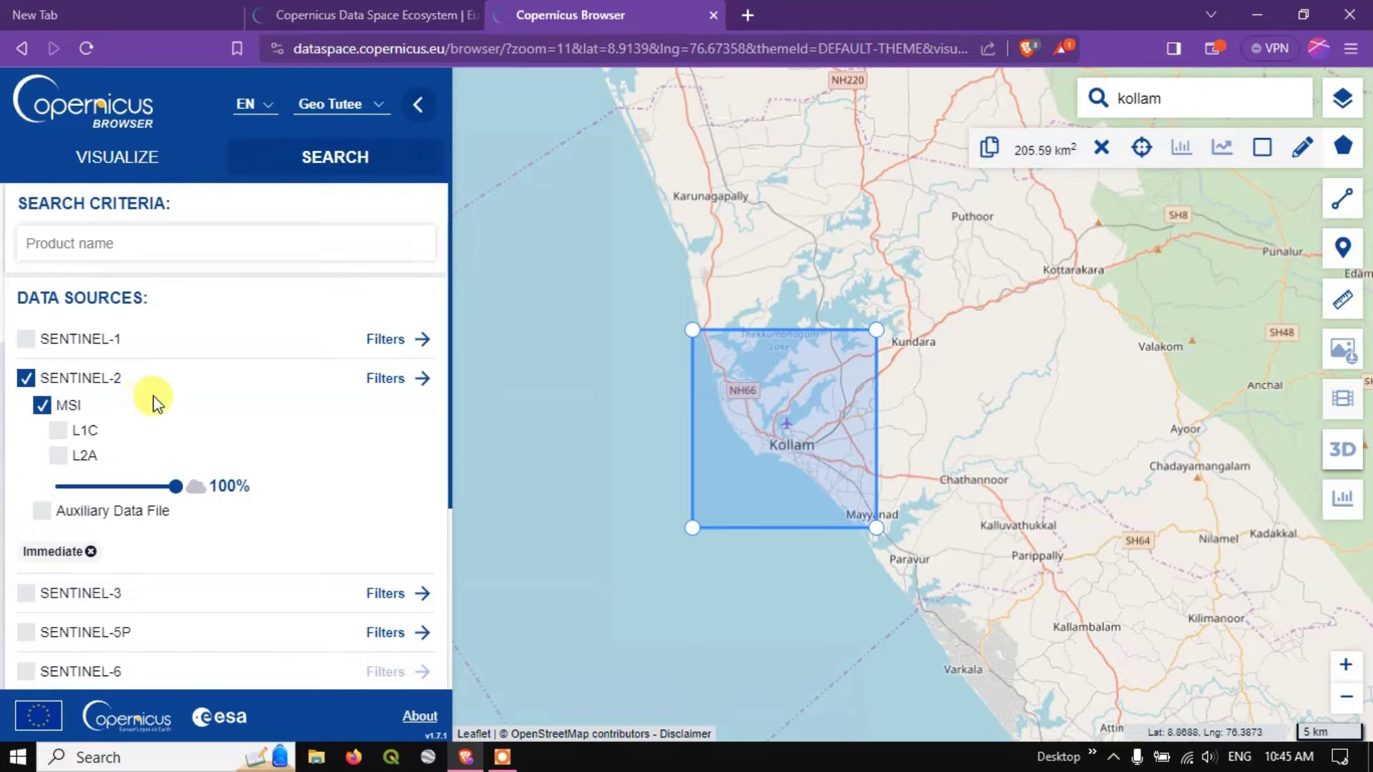
scroll(153, 396, "down", 1)
left_click_drag(174, 385, 65, 416)
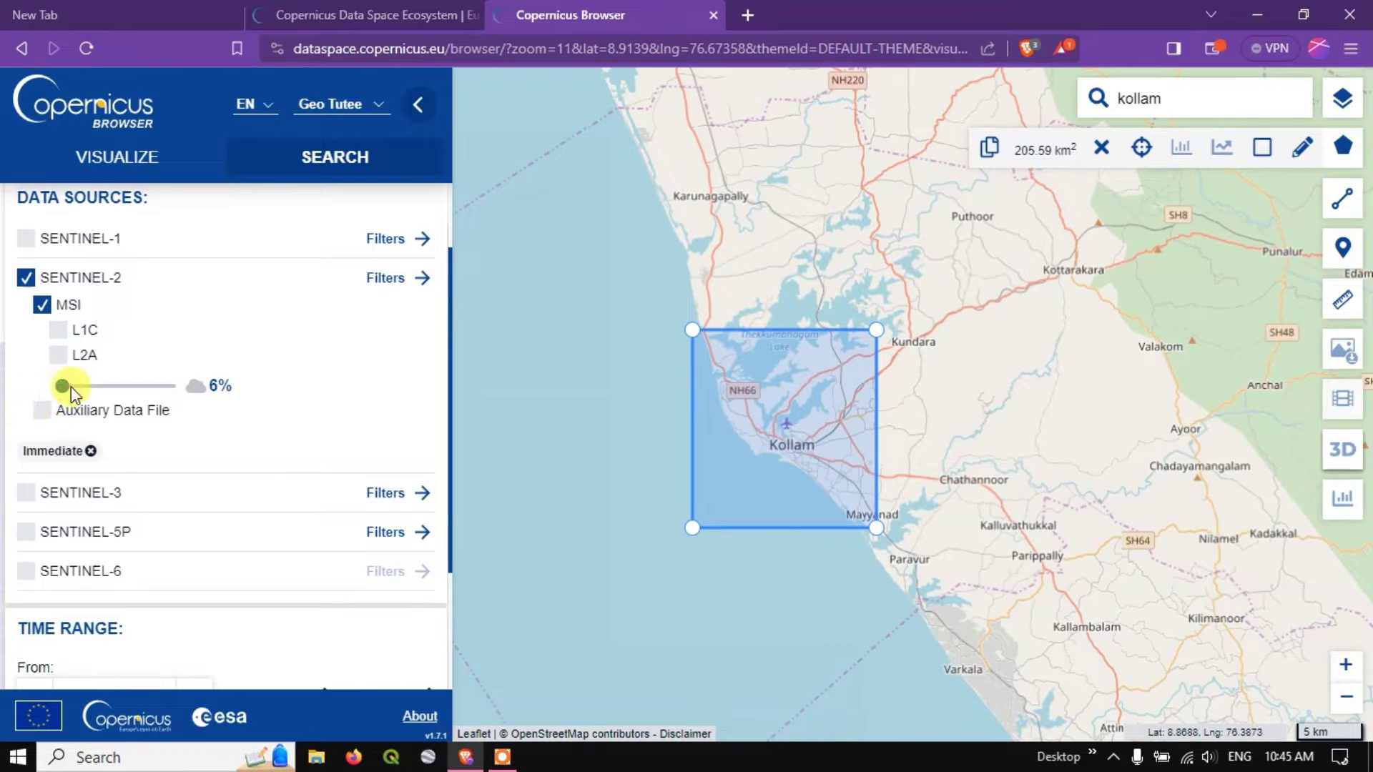
left_click_drag(63, 385, 66, 387)
Step: Set the search date range from 2023-01-01 to 2023-11-22
scroll(364, 414, "down", 3)
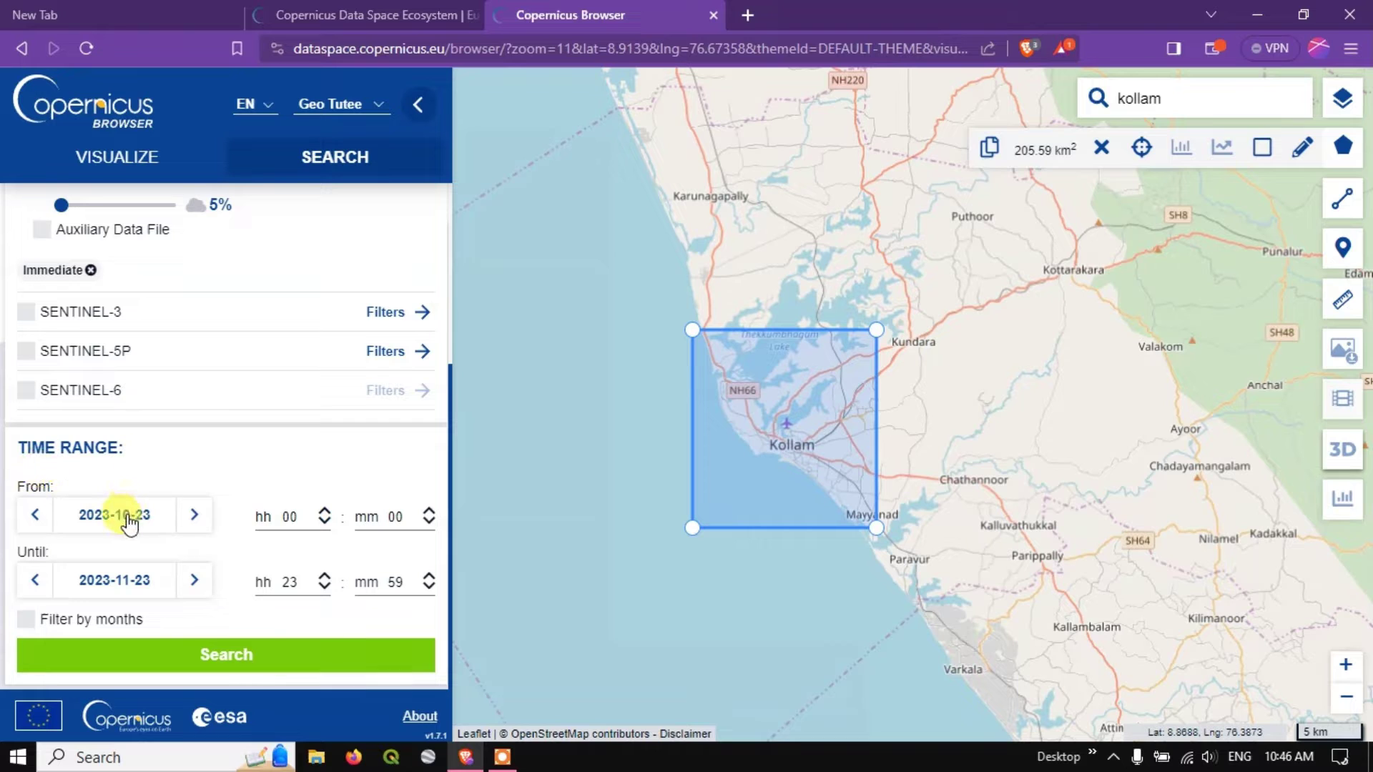
left_click(126, 521)
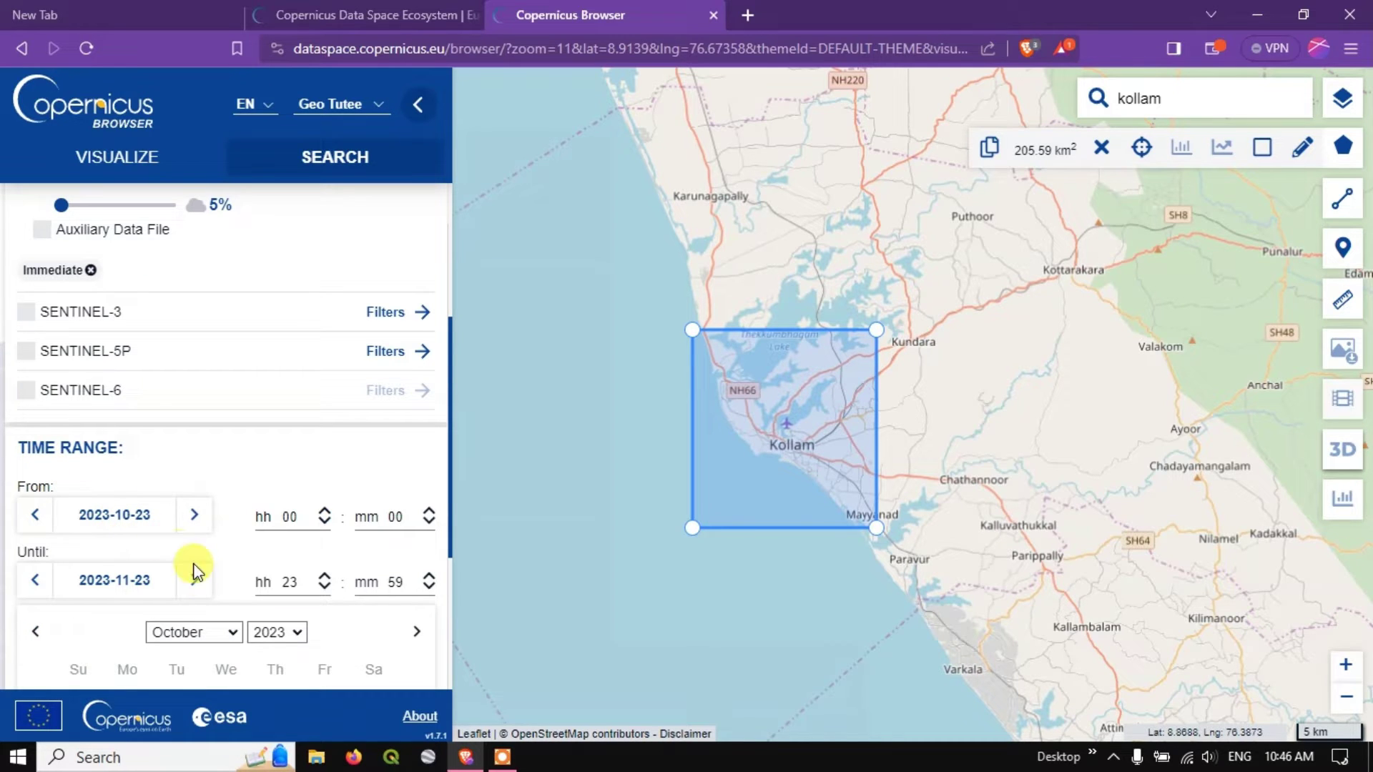
scroll(214, 544, "down", 1)
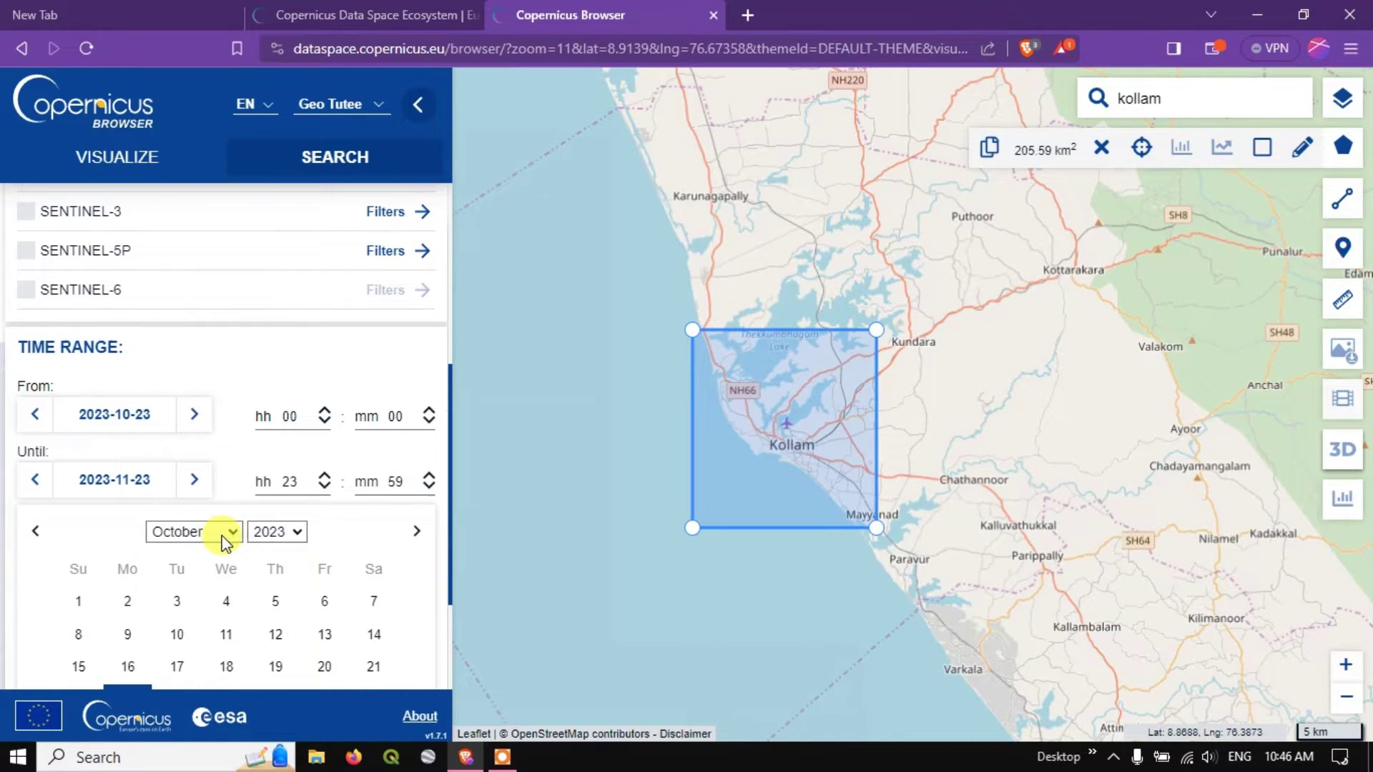
left_click(221, 533)
left_click(202, 551)
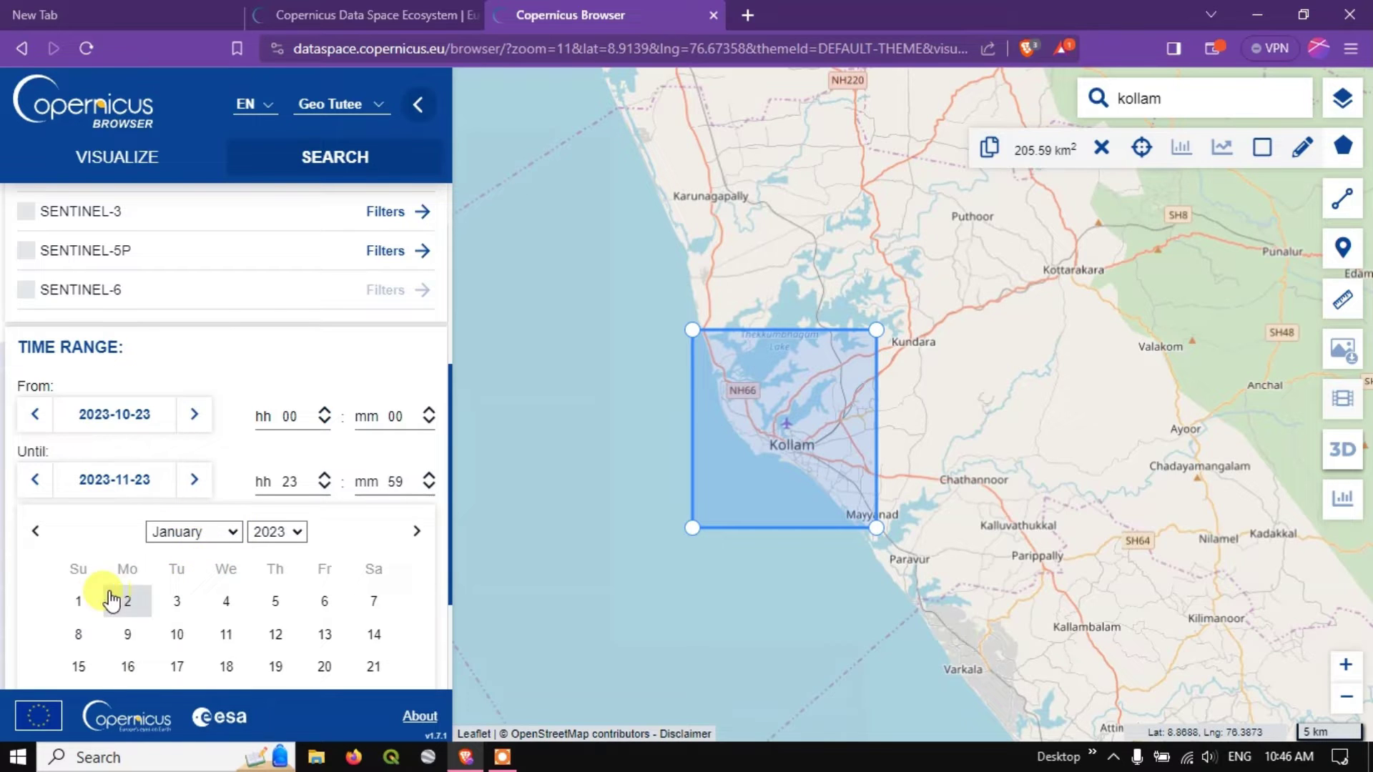
left_click(82, 601)
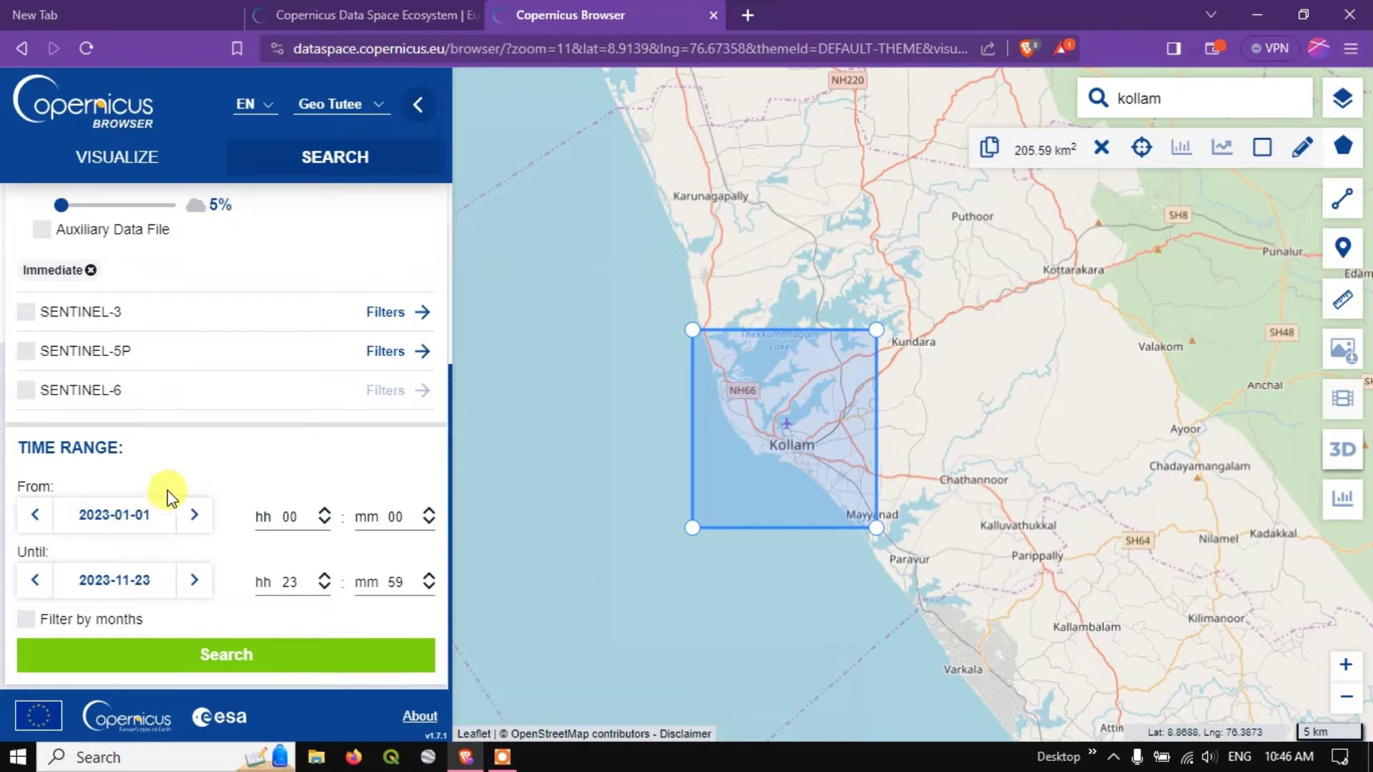
left_click(116, 583)
scroll(214, 601, "down", 2)
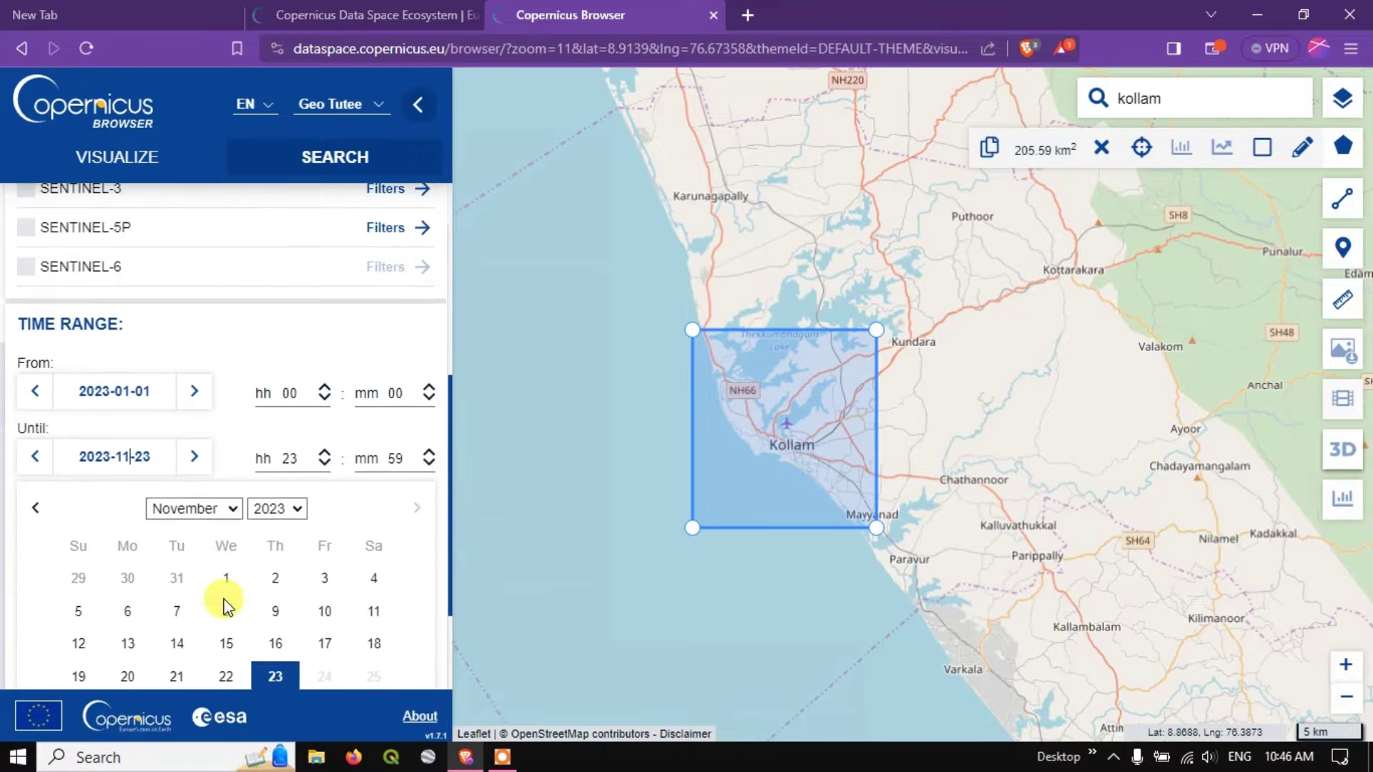
left_click(225, 606)
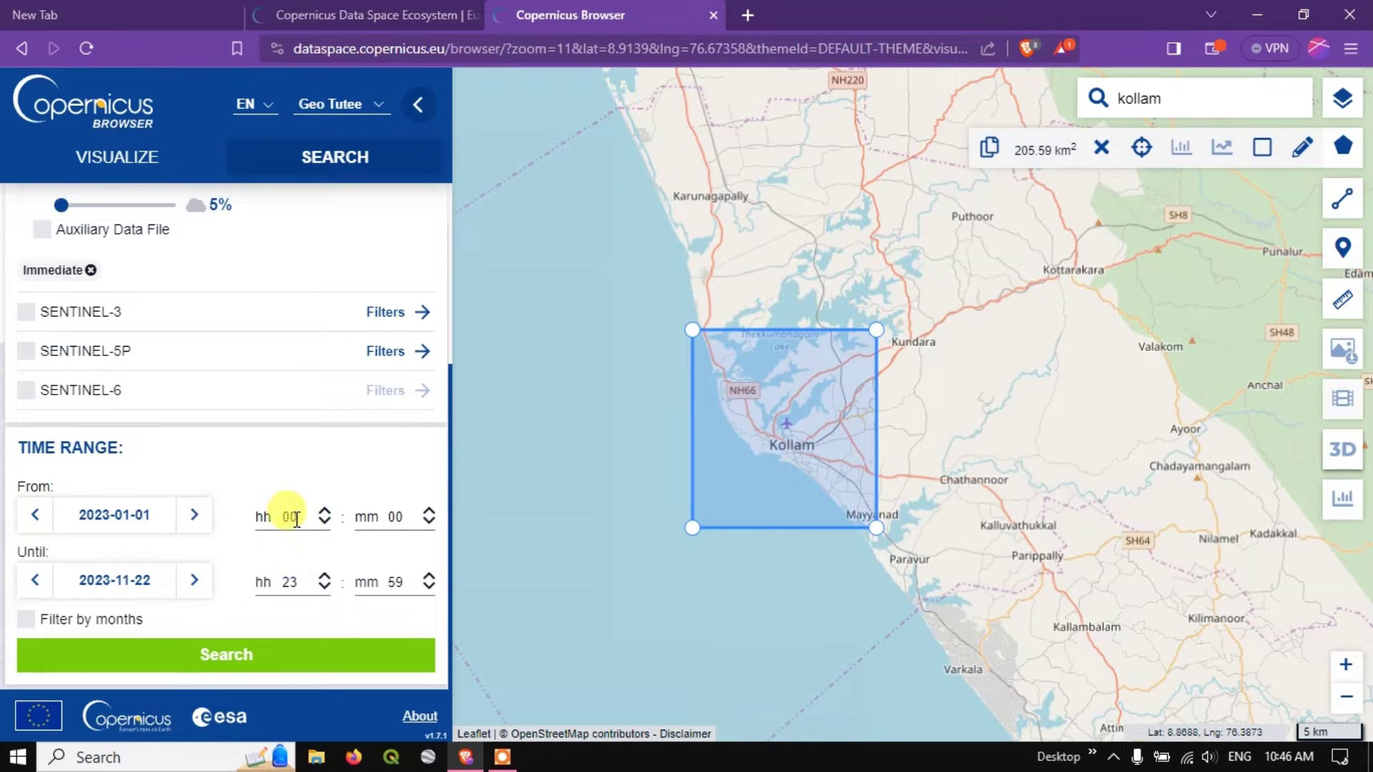
Step: Run the search and open details of the 2023-03-14 L2A scene
left_click(218, 664)
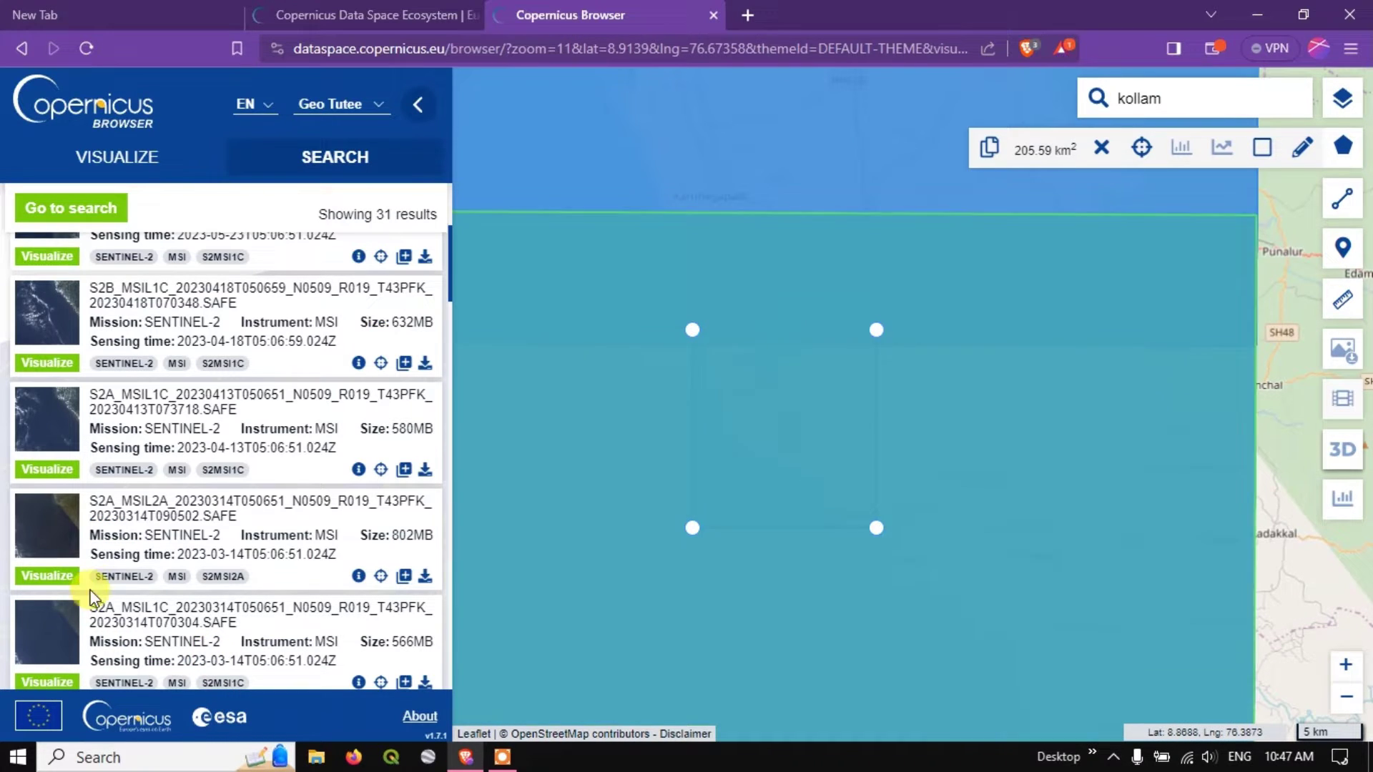
scroll(268, 517, "down", 2)
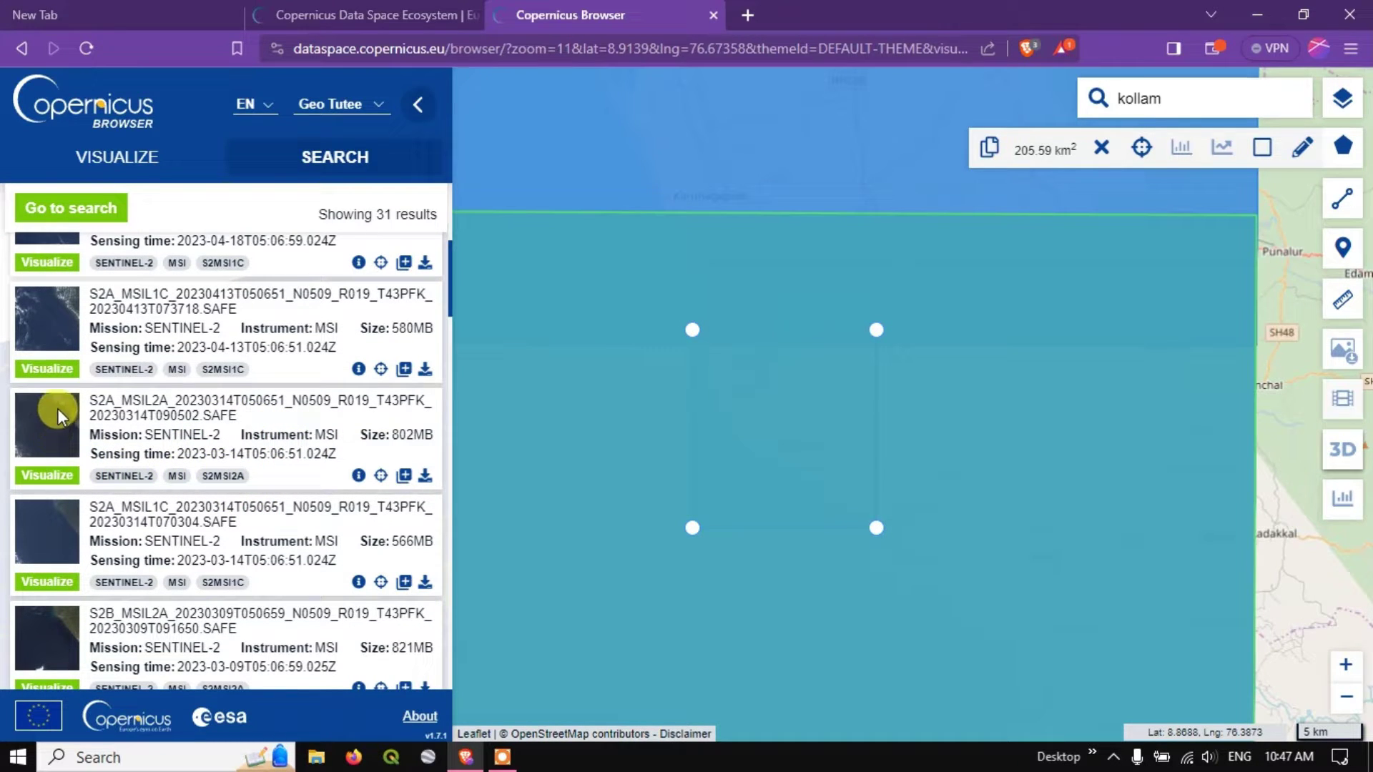
left_click(358, 476)
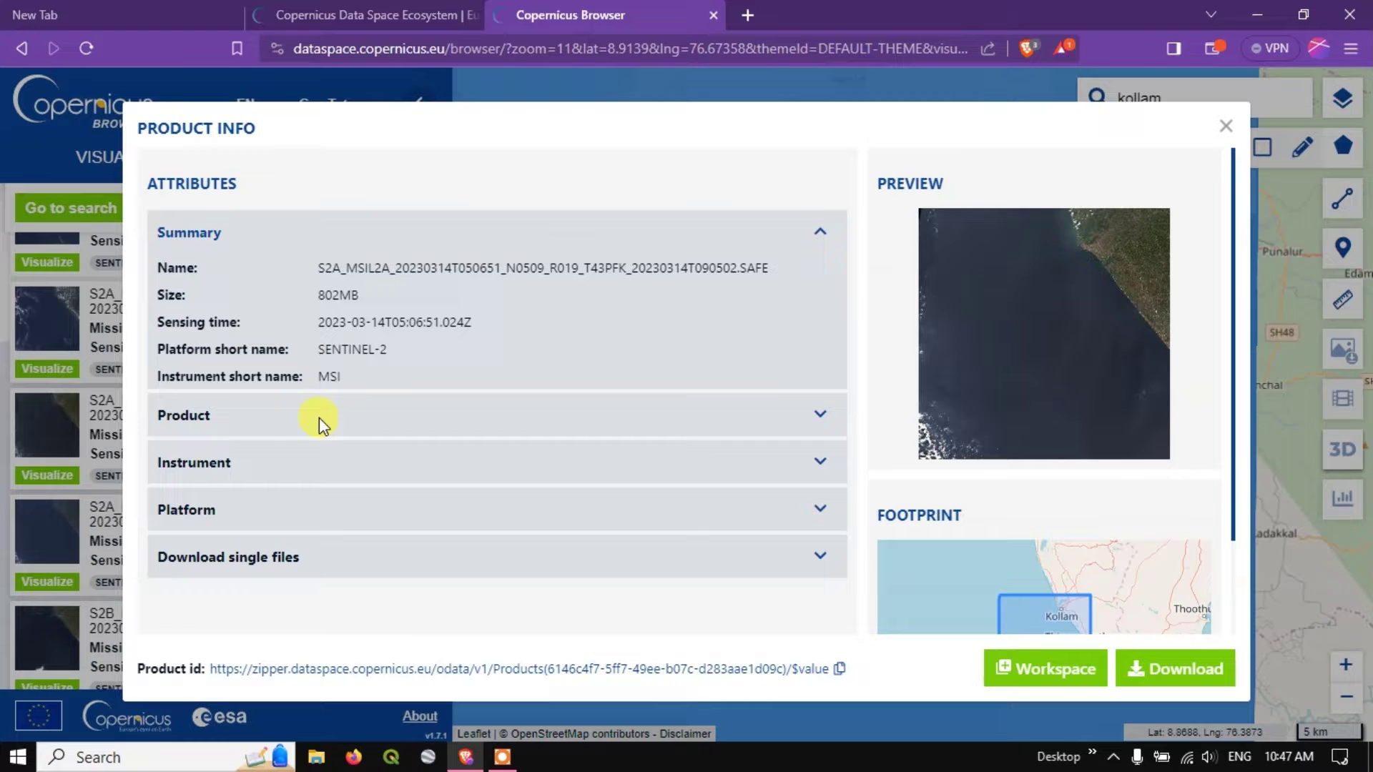
Step: Expand the Product section, select the cloud cover value, and close Product Info
left_click(811, 424)
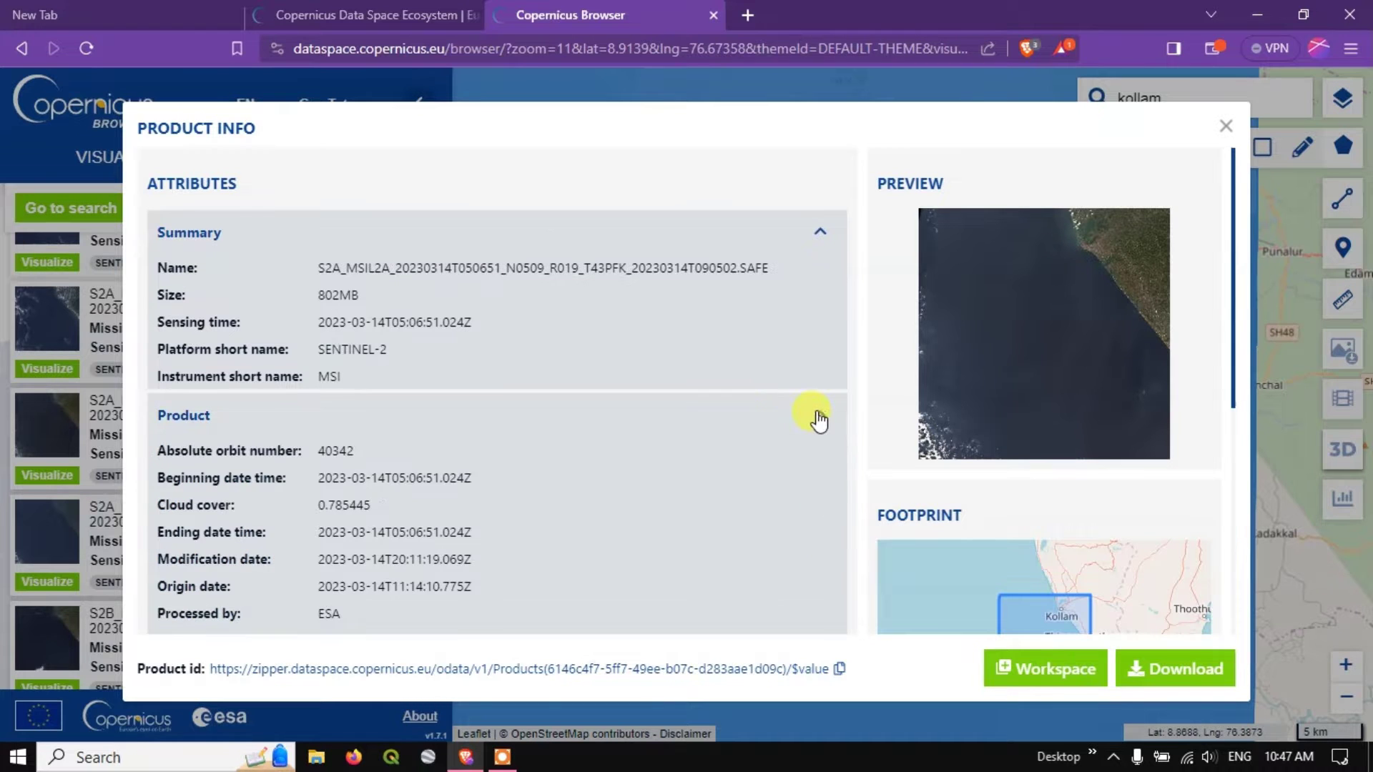
scroll(443, 447, "down", 2)
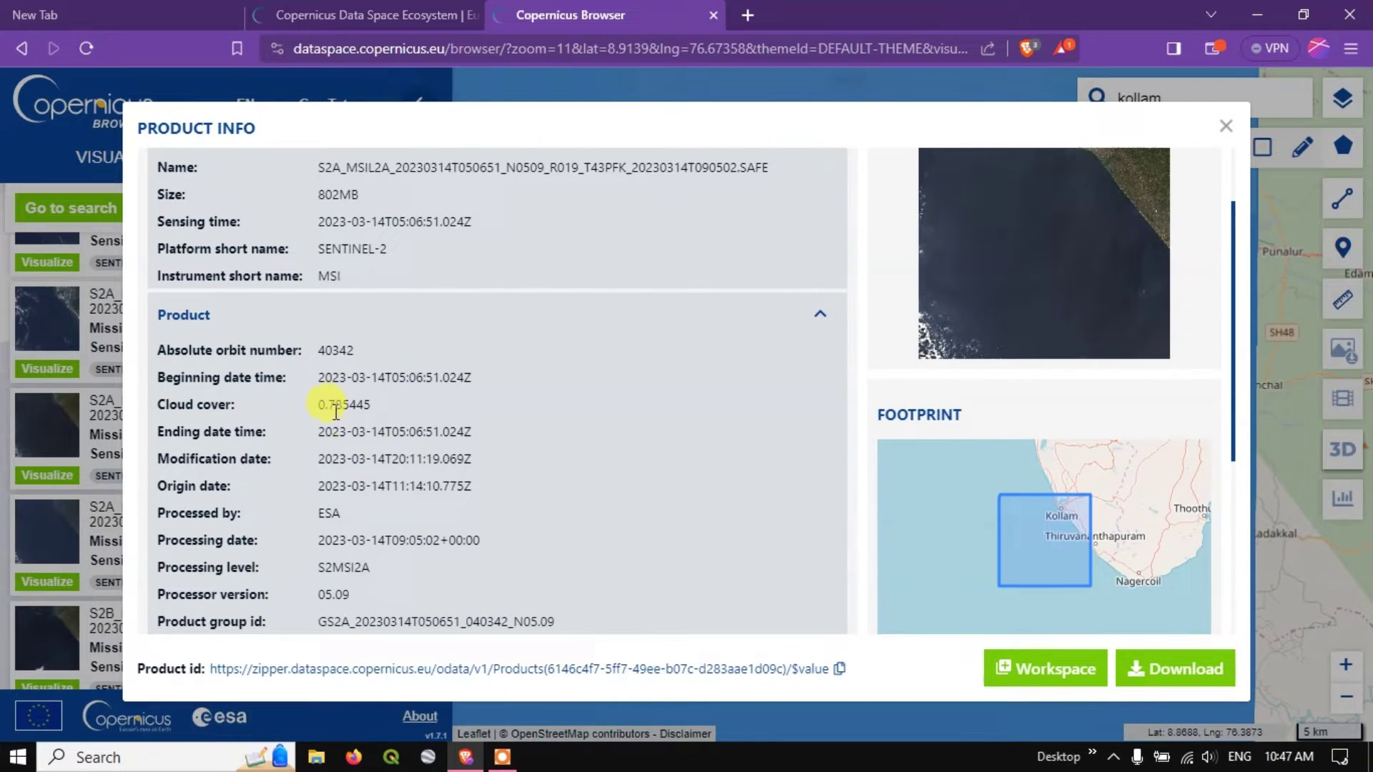
left_click_drag(338, 406, 455, 411)
left_click(1225, 128)
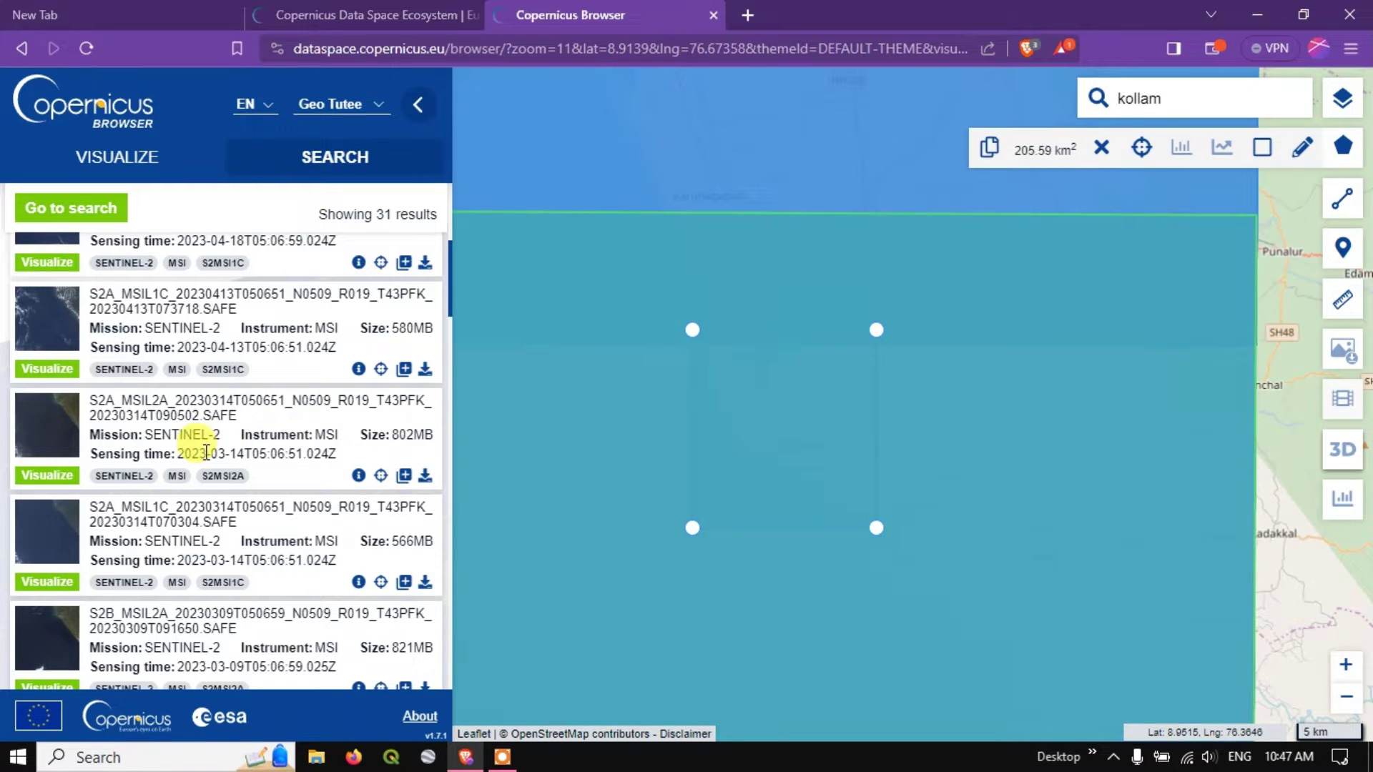
Step: Visualize the 2023-03-14 L2A scene and frame Kollam on the map
left_click(64, 479)
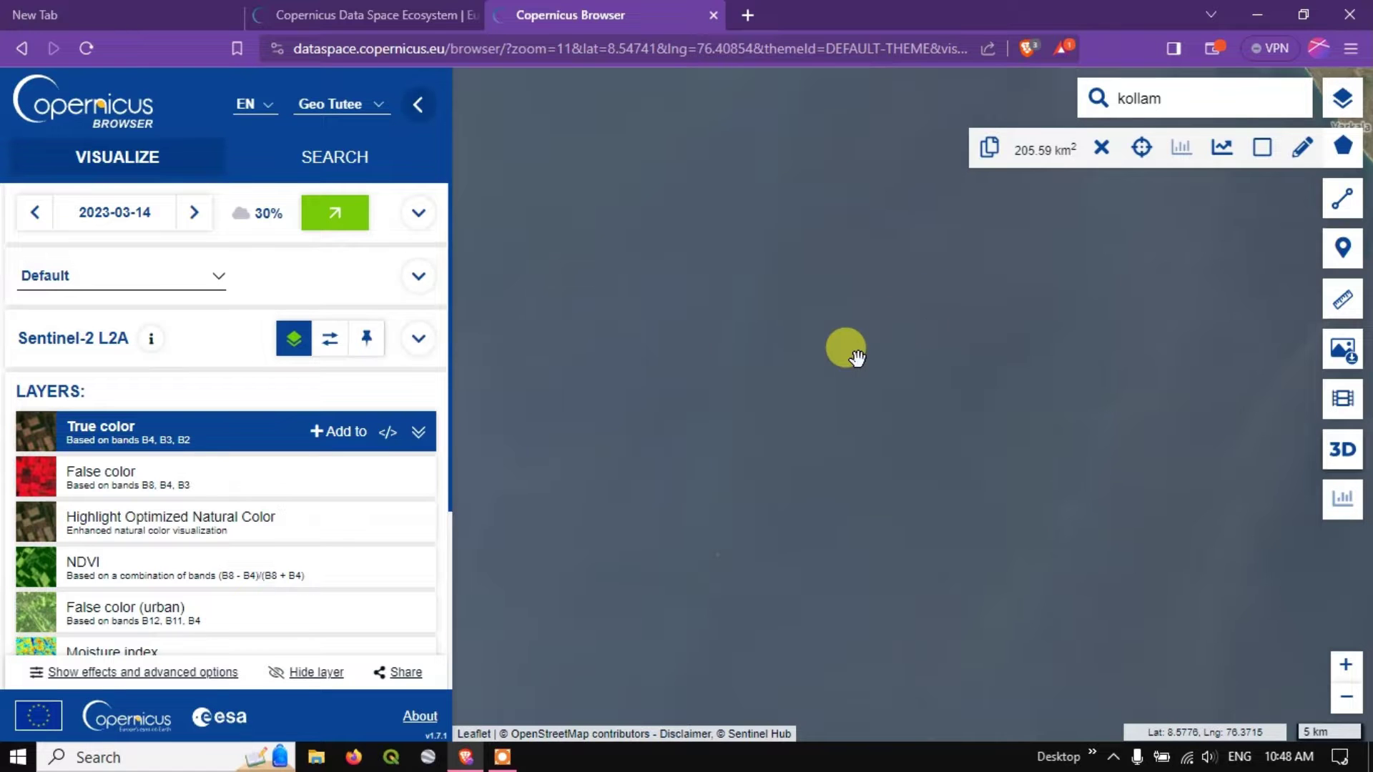
scroll(846, 346, "down", 1)
scroll(828, 370, "down", 1)
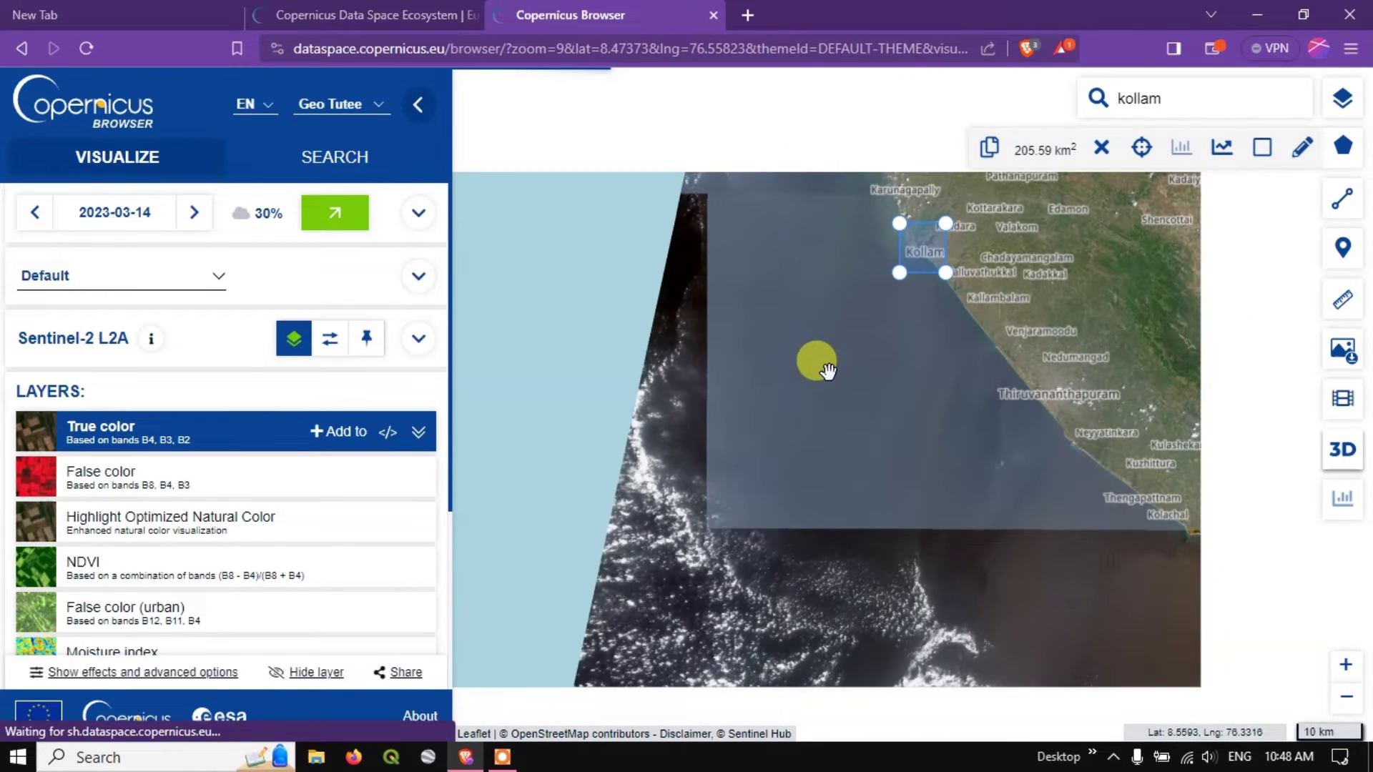
left_click_drag(956, 328, 753, 372)
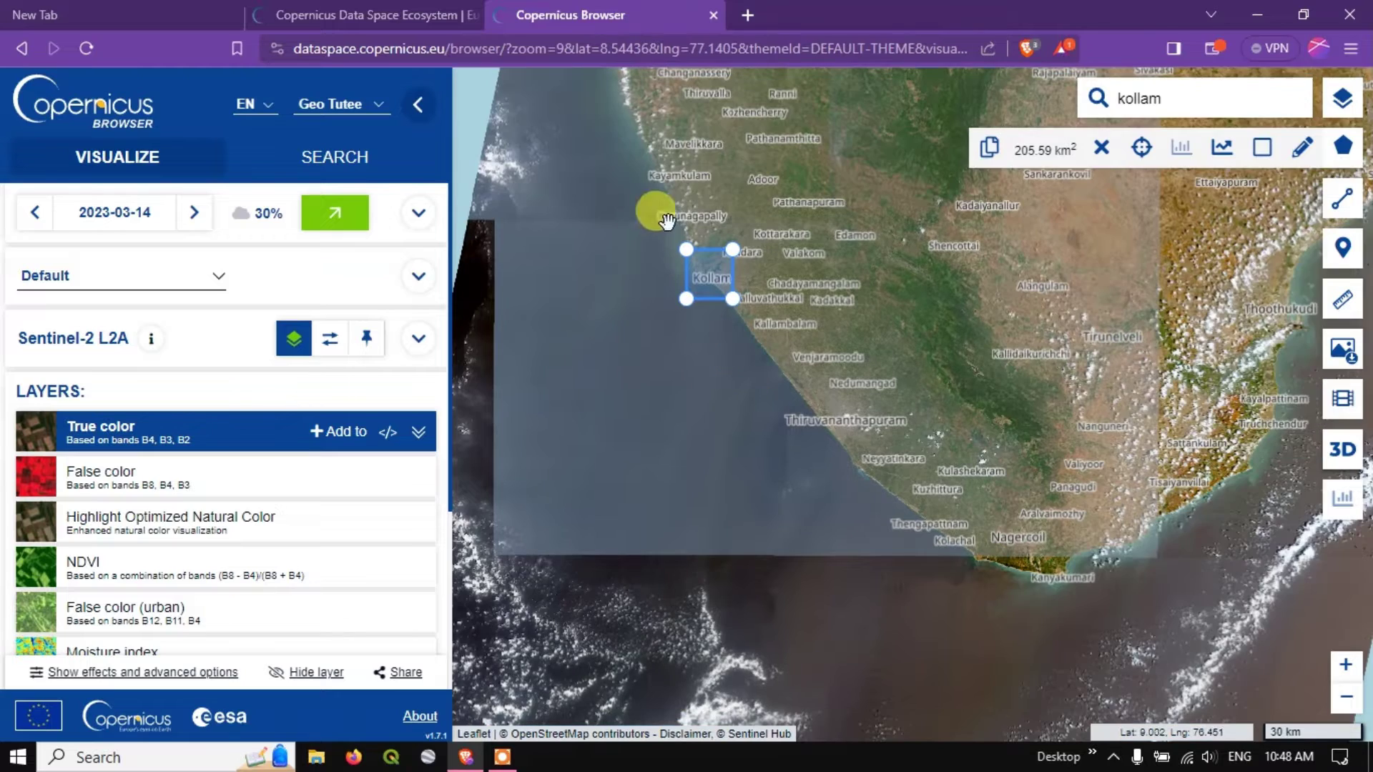
scroll(884, 446, "down", 1)
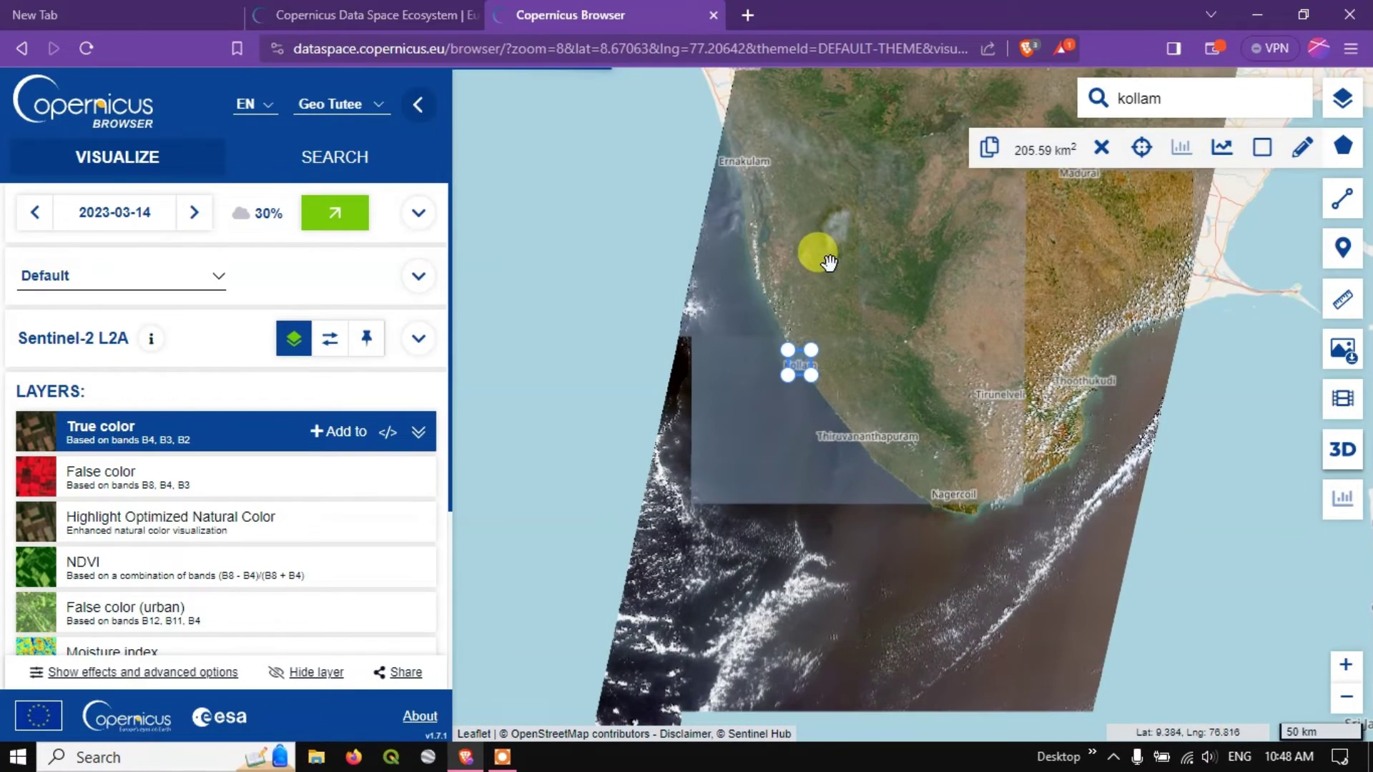
left_click_drag(1022, 249, 985, 328)
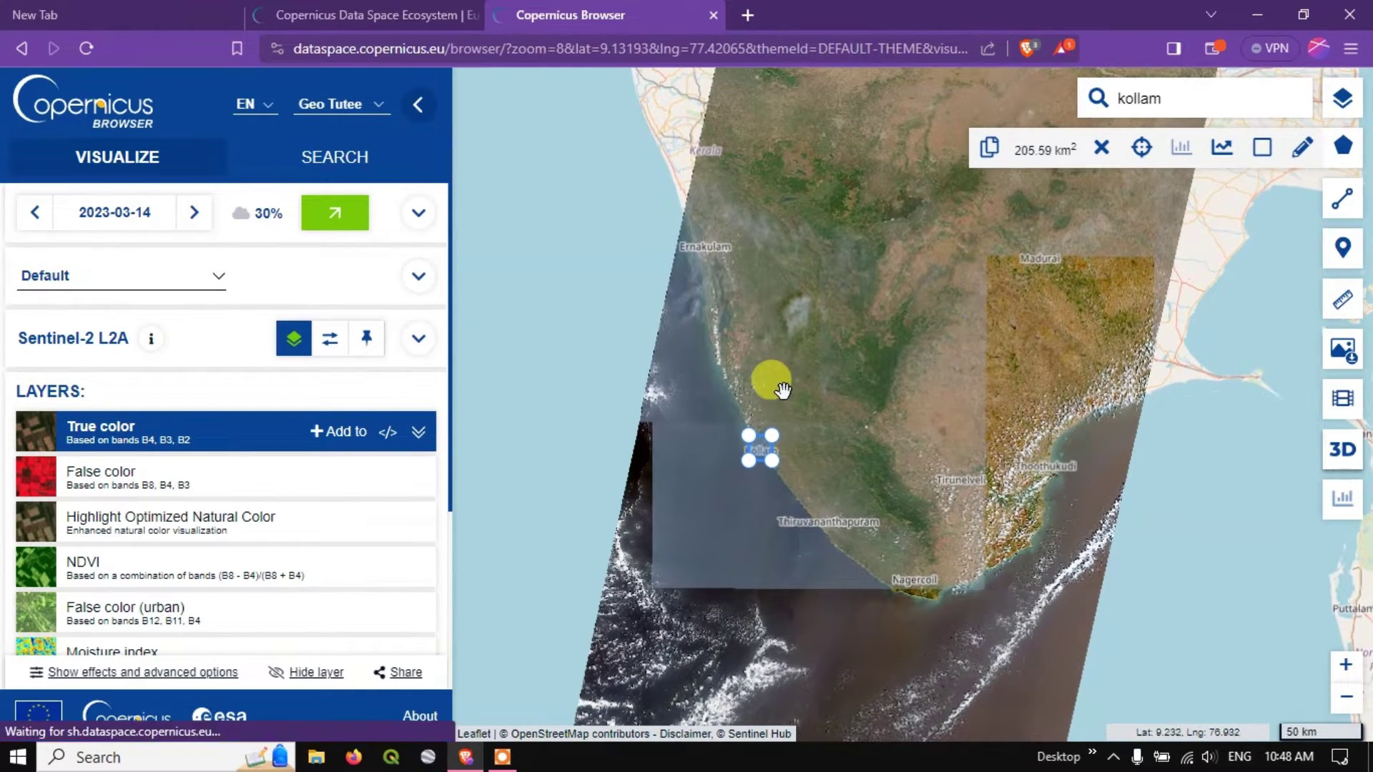
scroll(773, 381, "up", 1)
scroll(714, 533, "up", 1)
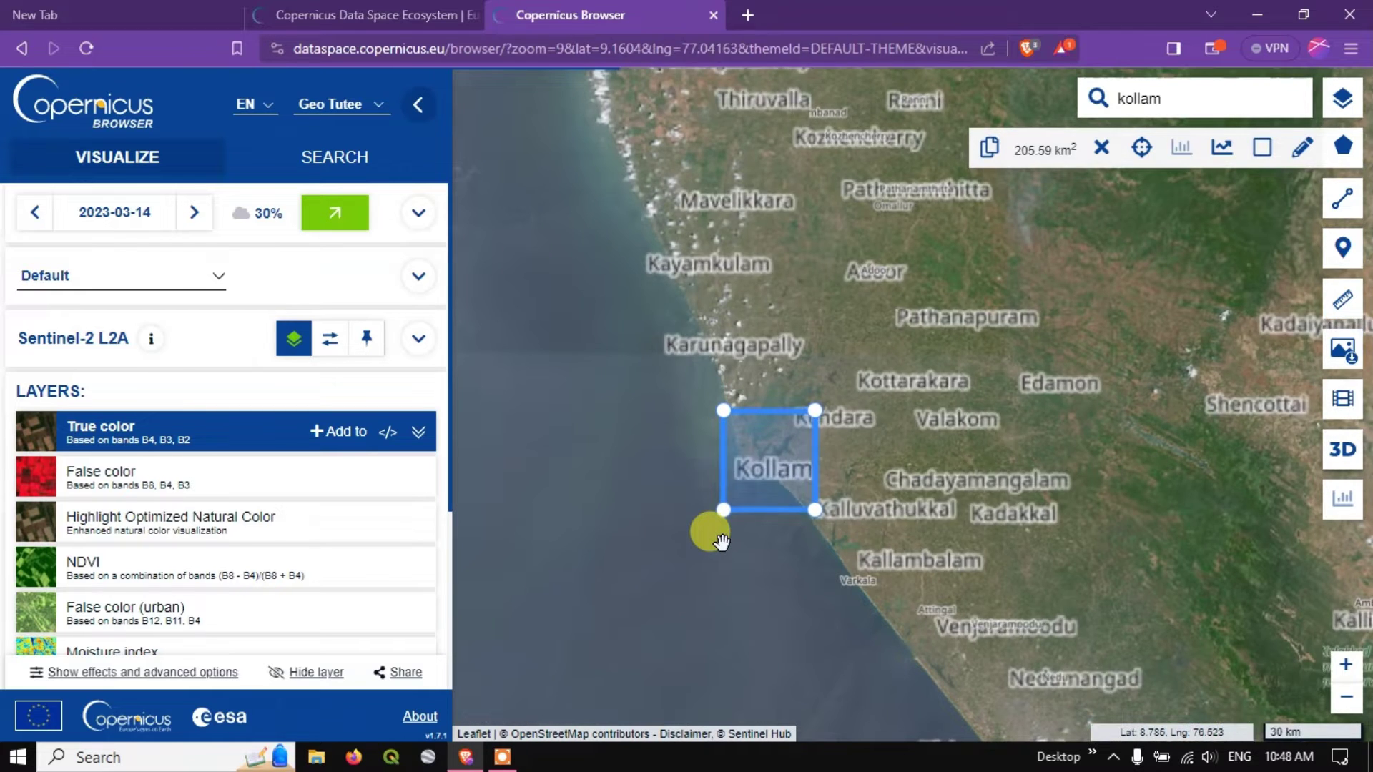
scroll(744, 493, "up", 1)
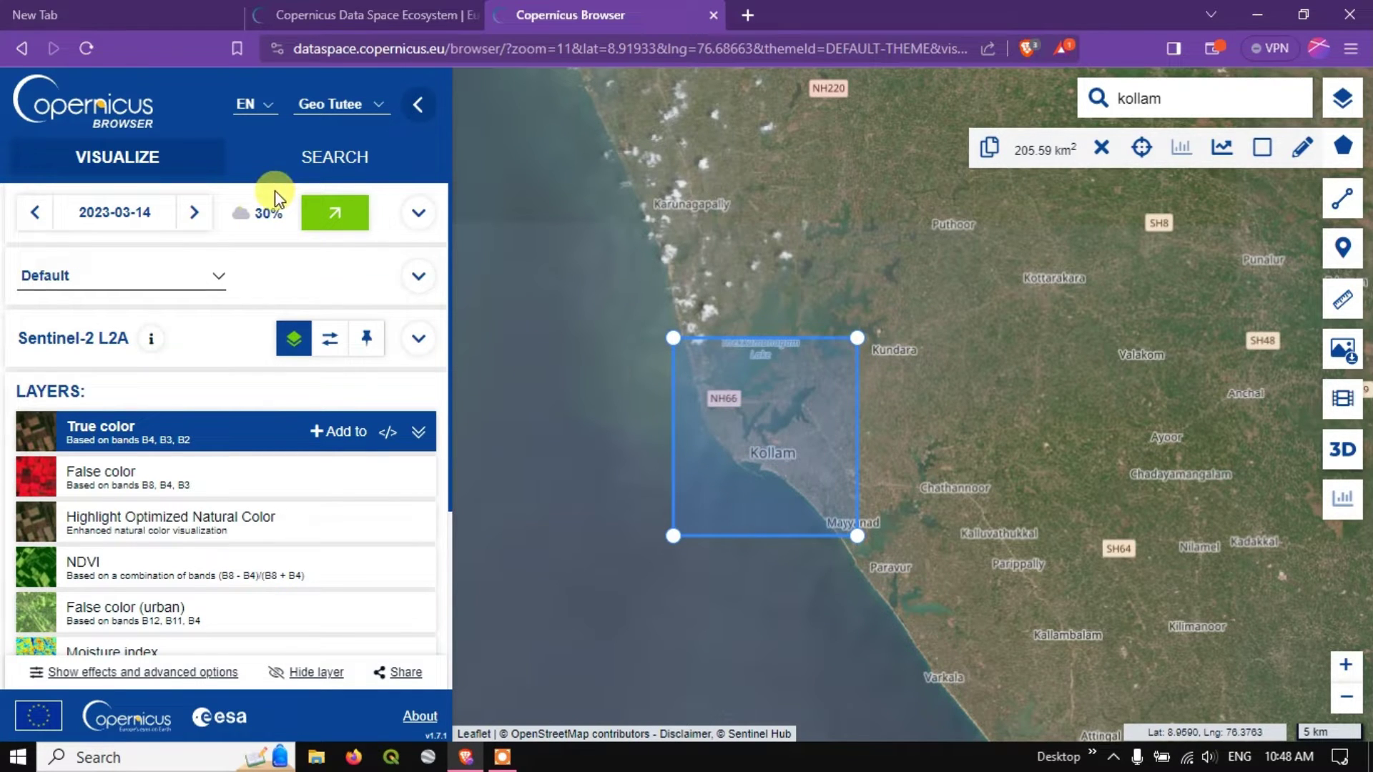
Step: Preview the False color, Highlight Optimized Natural Color and NDVI layers
left_click(137, 484)
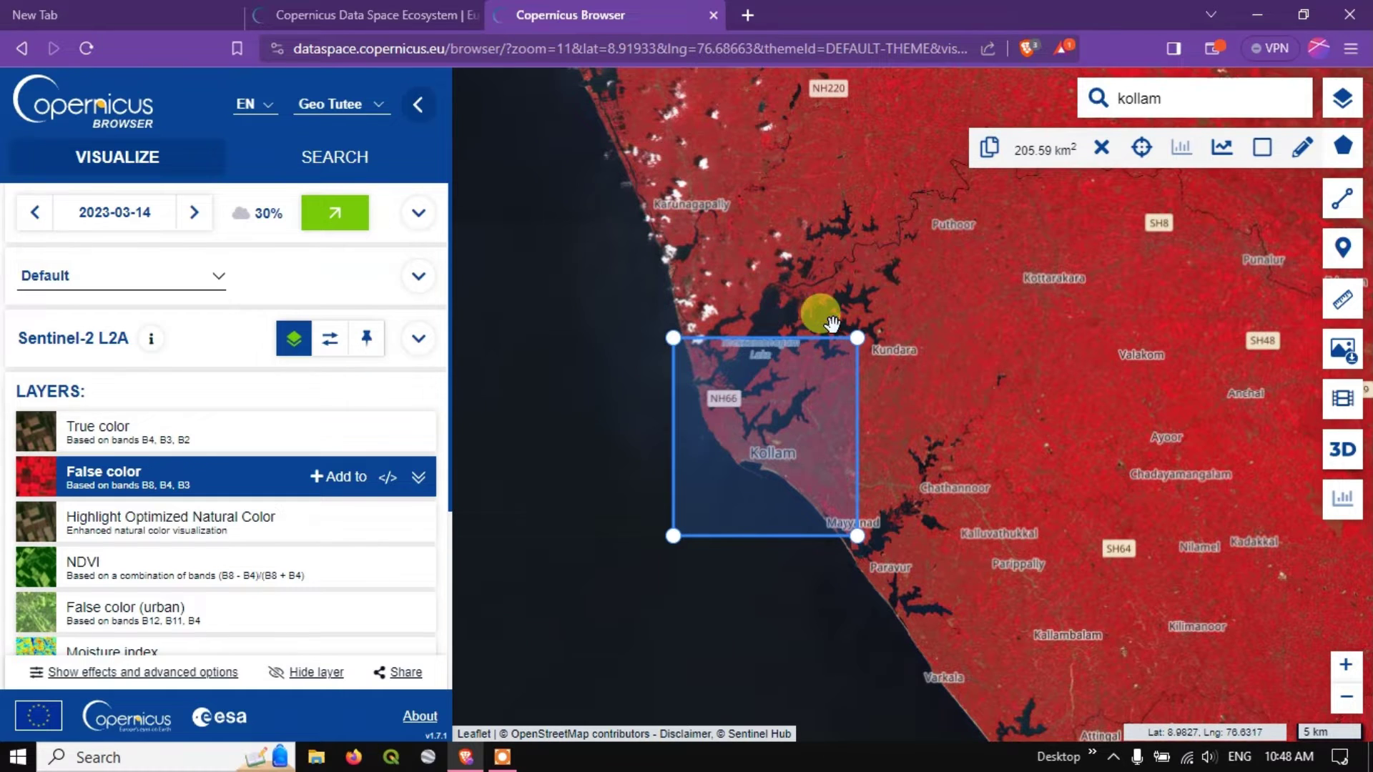
left_click(110, 525)
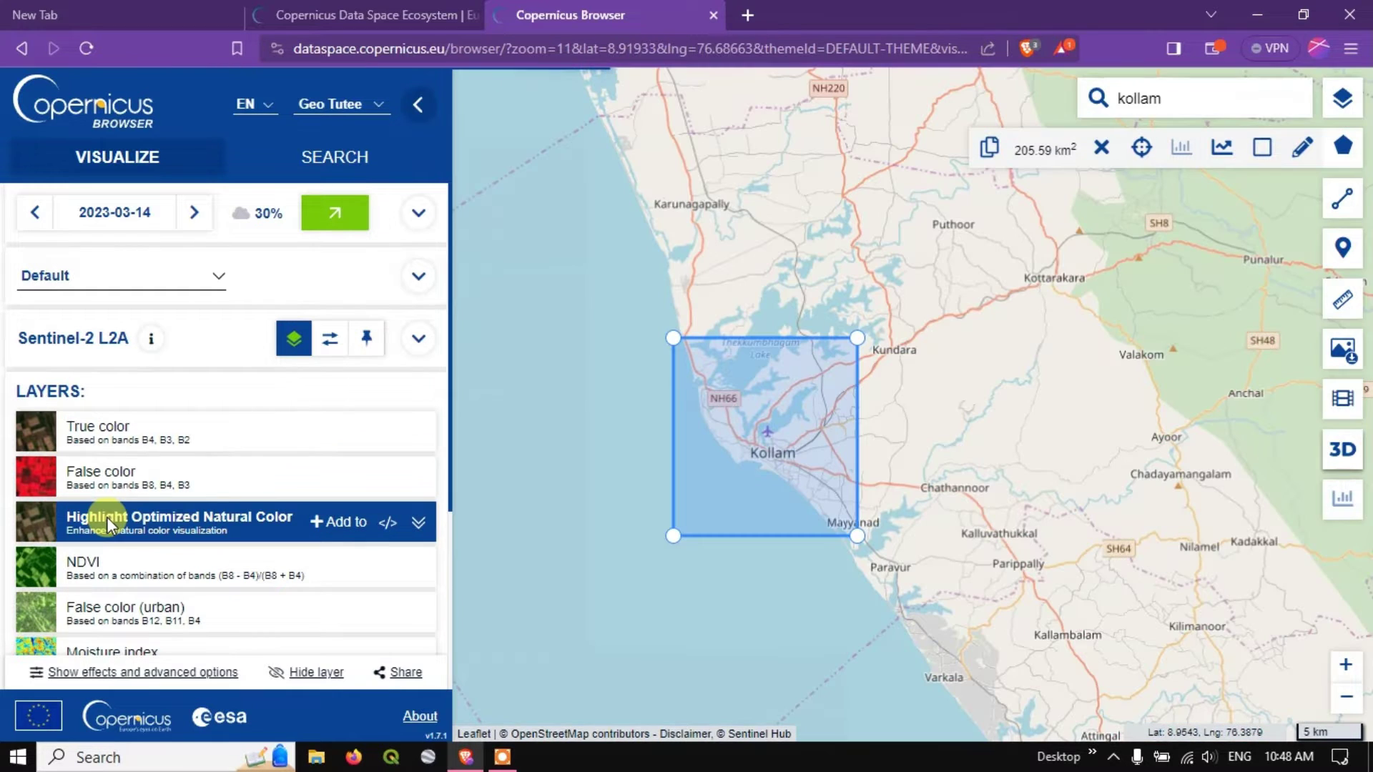
scroll(147, 464, "down", 1)
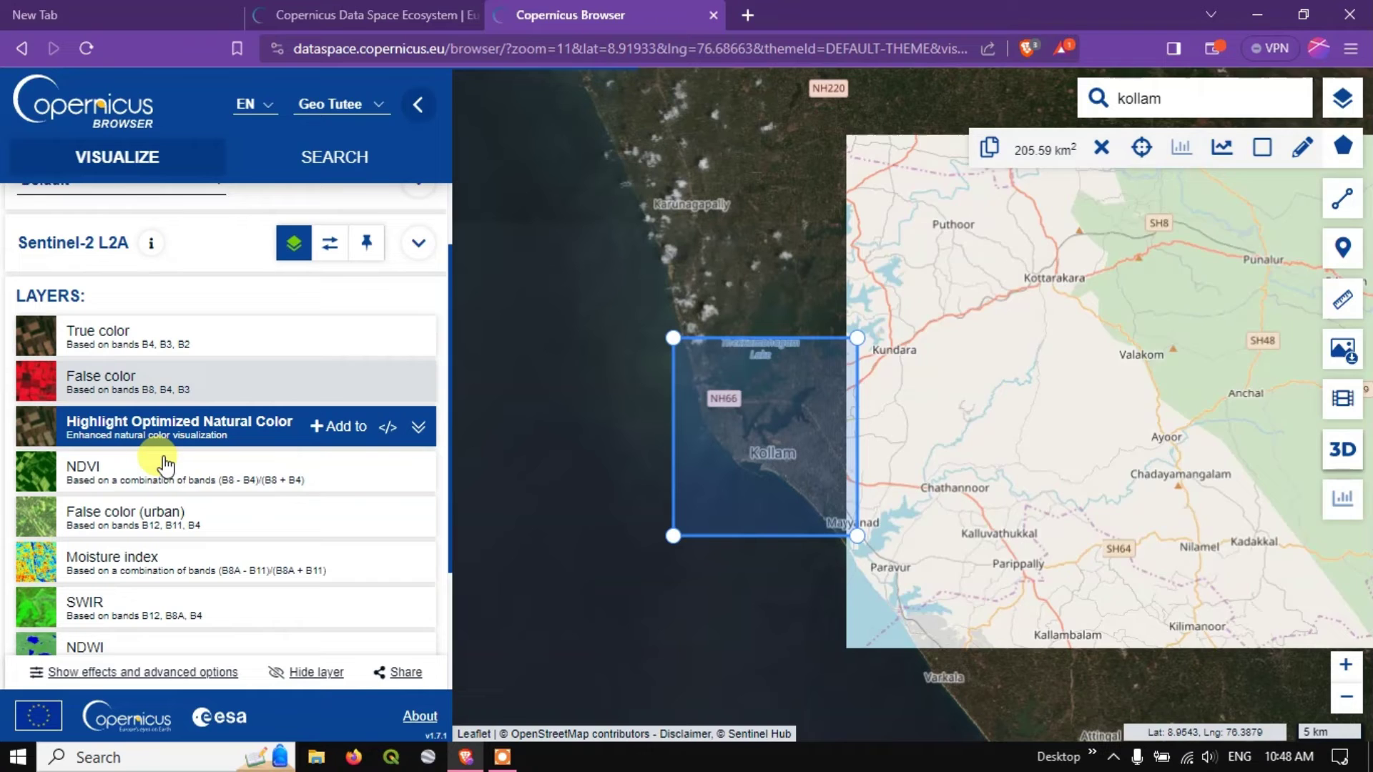
left_click(100, 473)
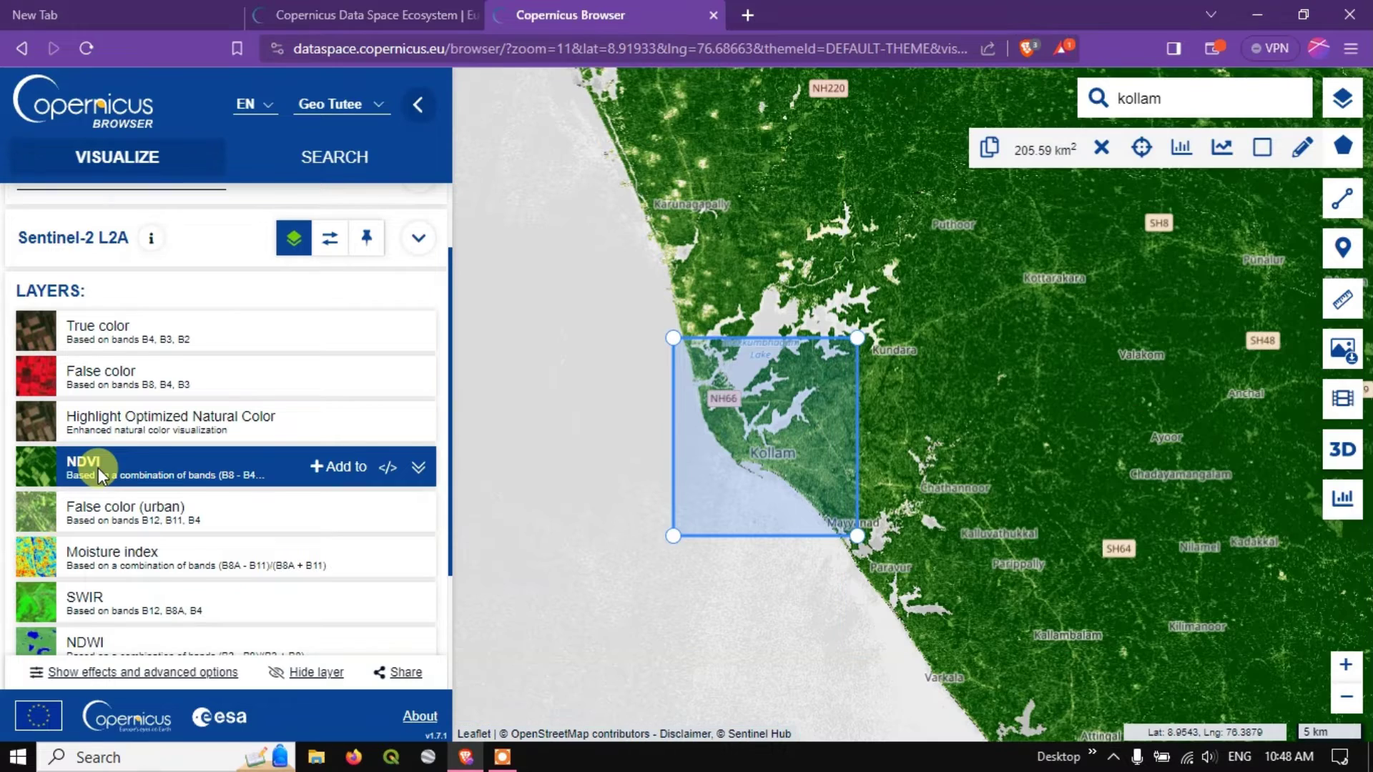
Step: Select Moisture index and expand its NDMI legend and description
scroll(815, 215, "down", 1)
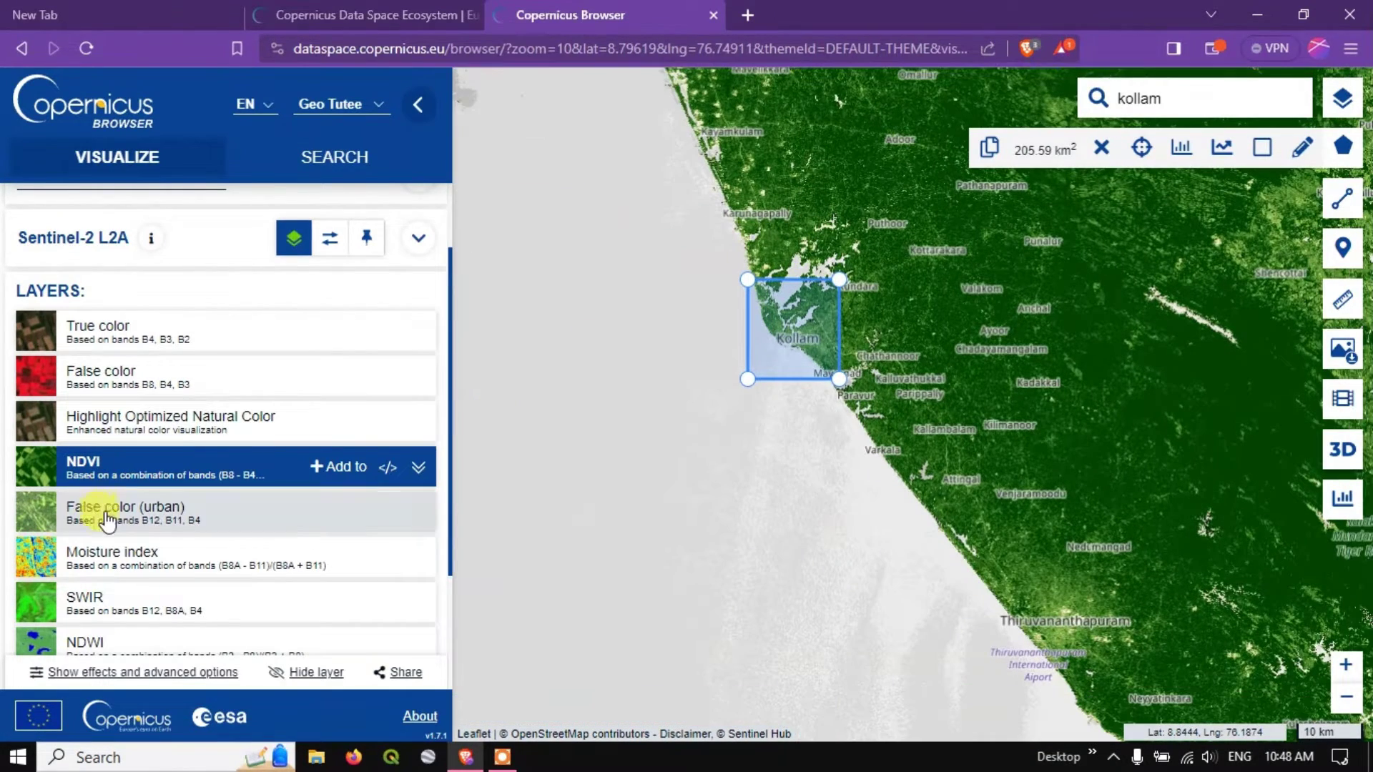
scroll(118, 536, "down", 1)
left_click(119, 462)
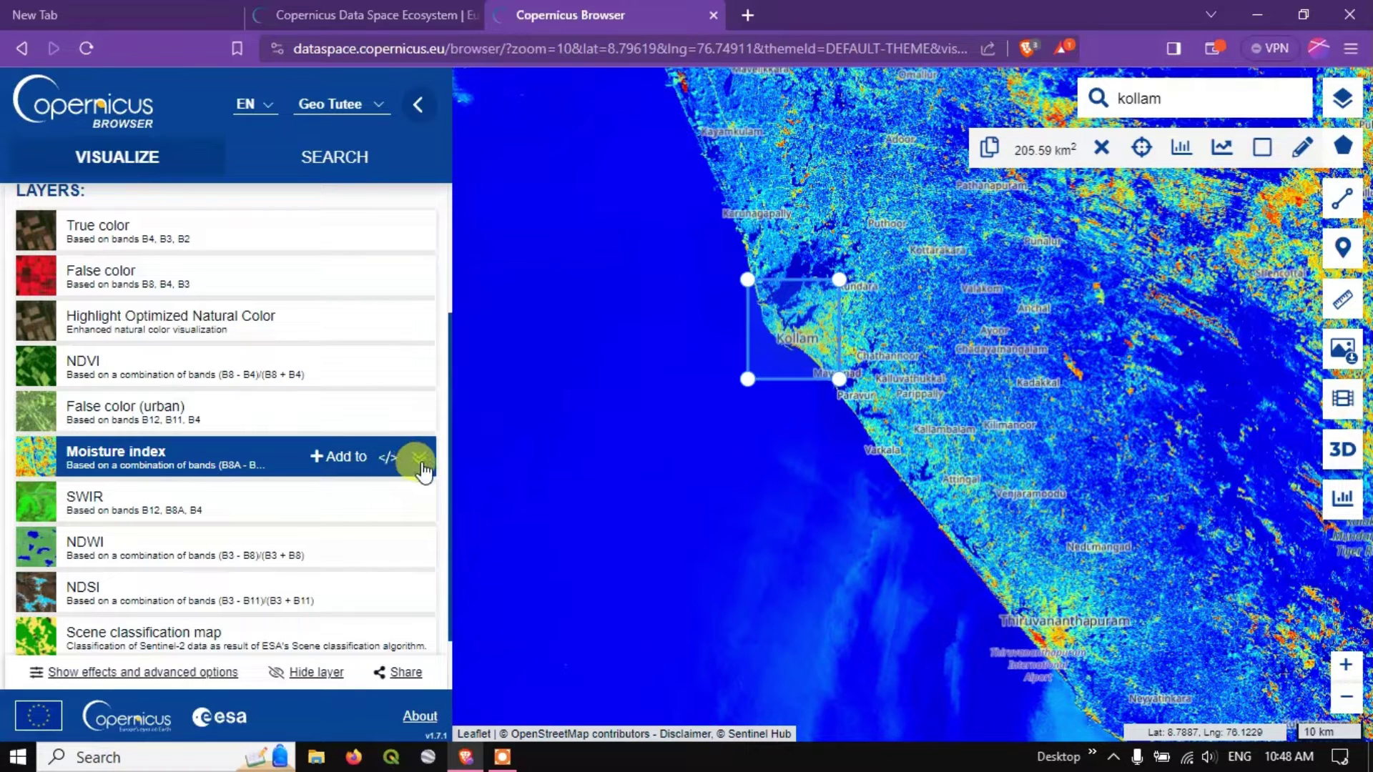
left_click(421, 461)
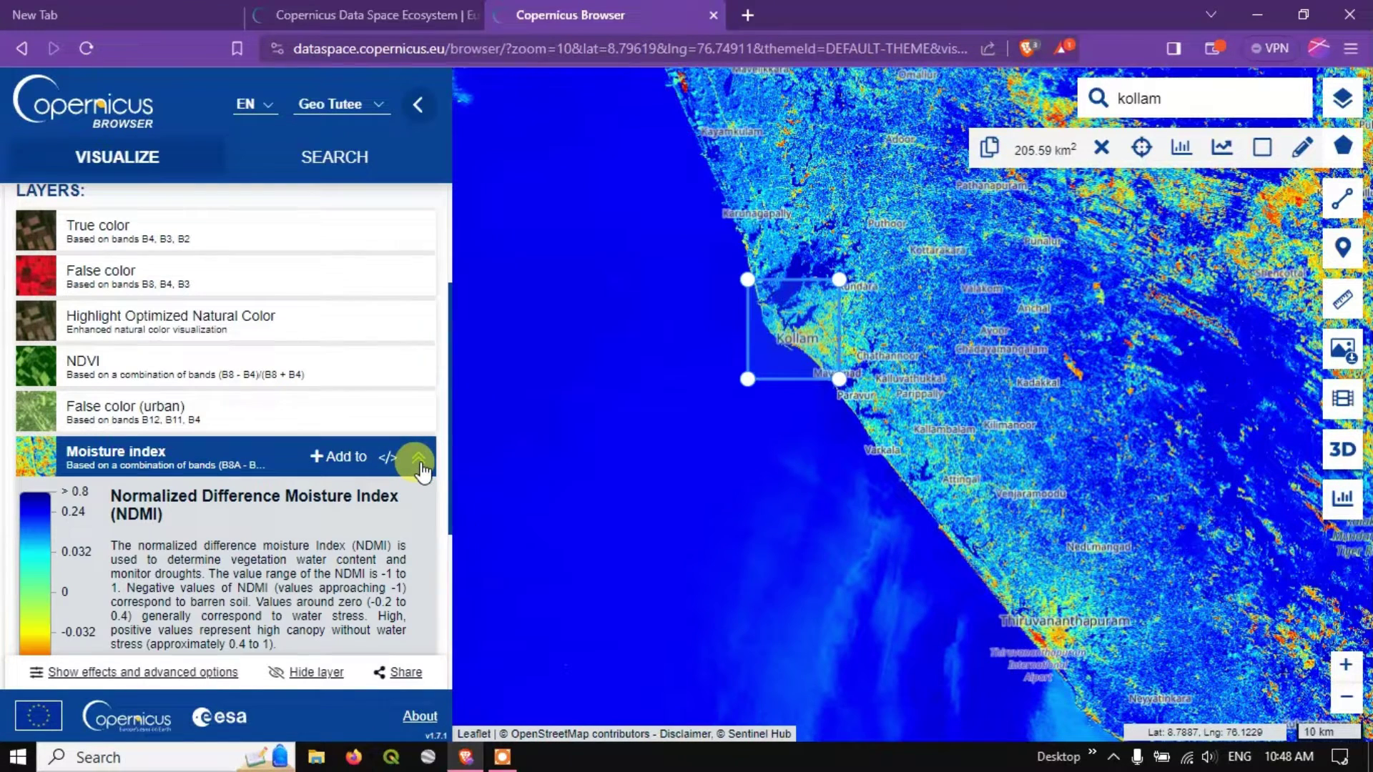
scroll(286, 536, "down", 2)
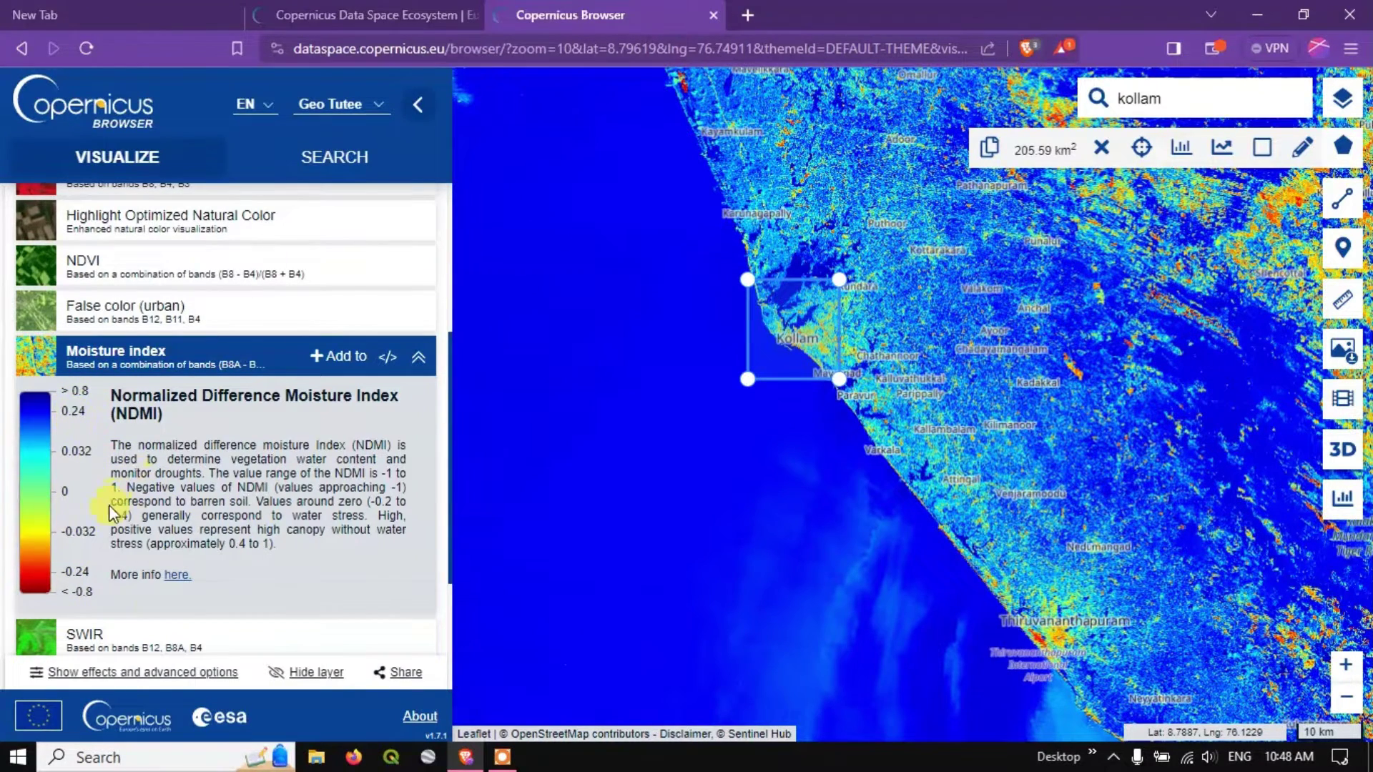
scroll(231, 454, "down", 4)
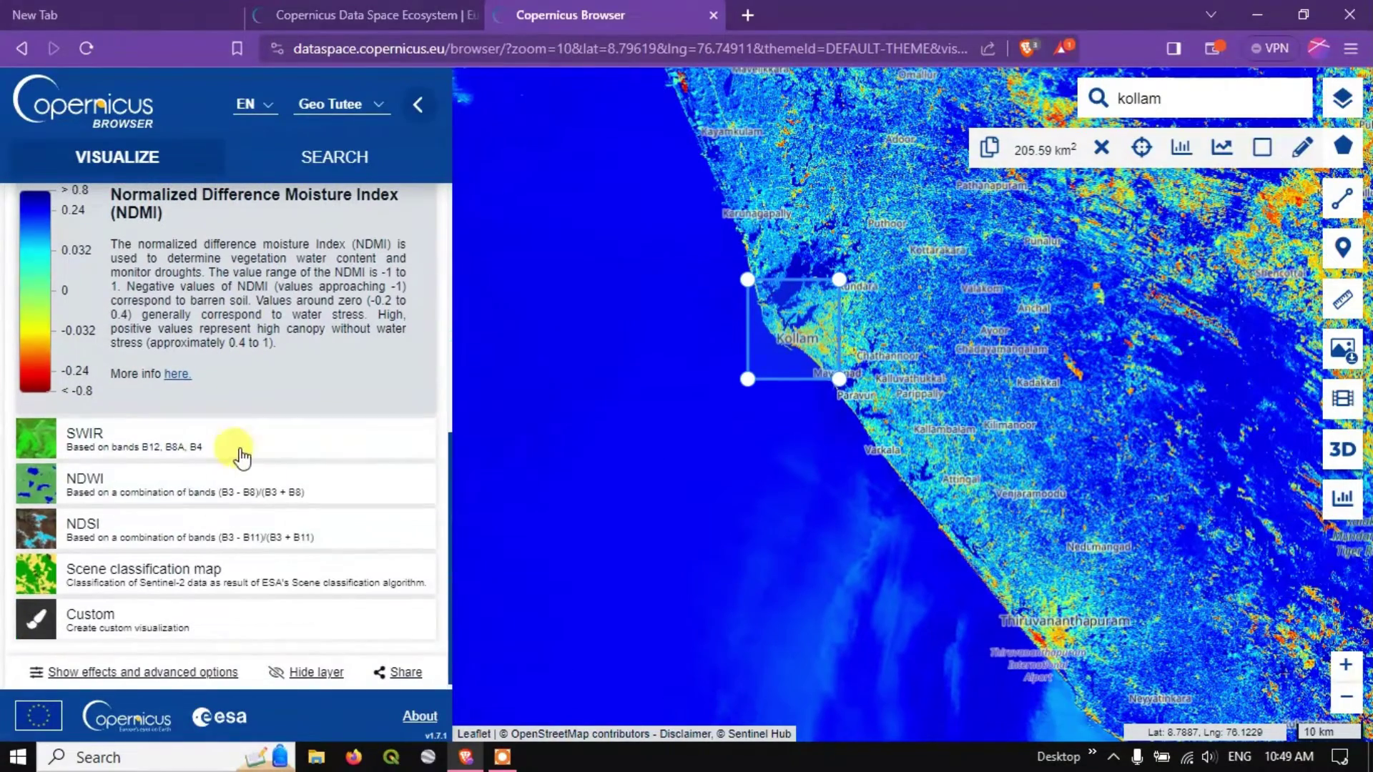
scroll(353, 401, "up", 6)
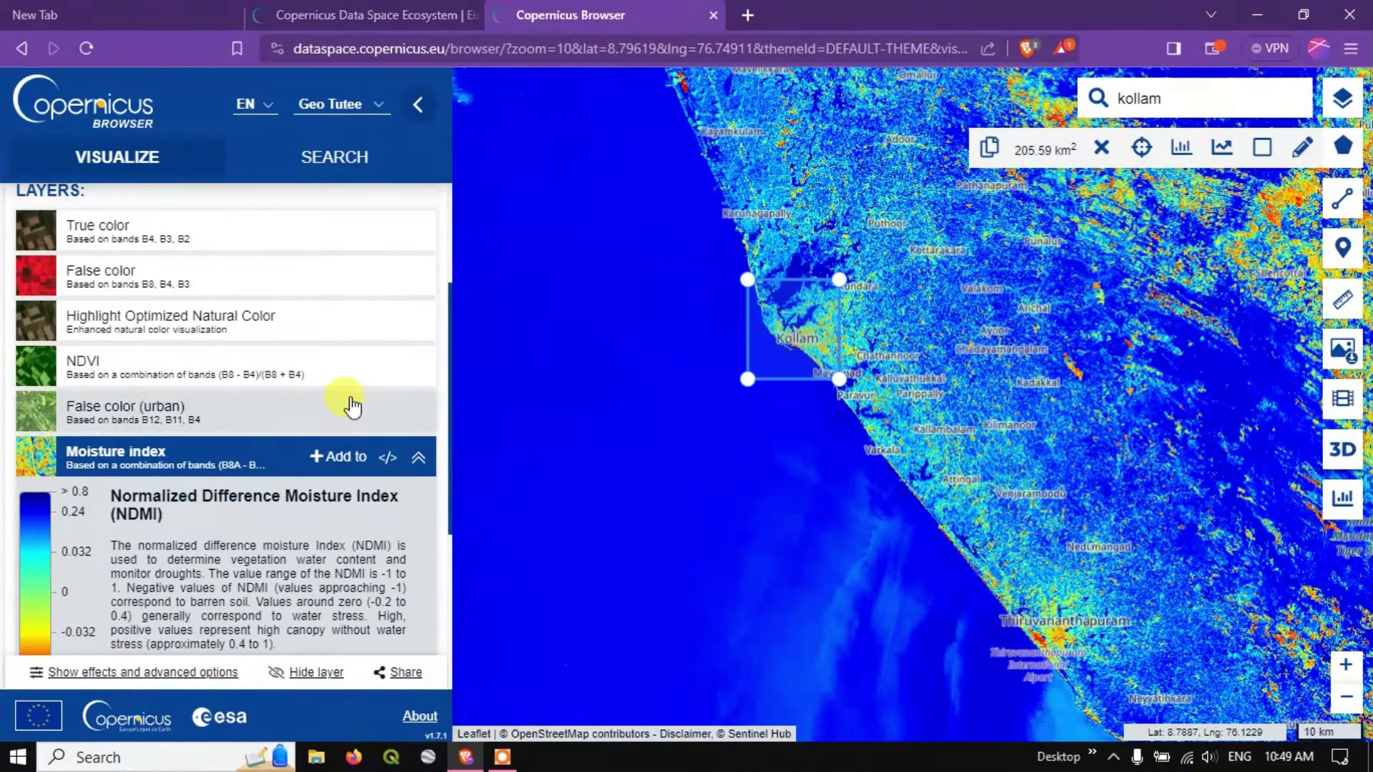
Step: Show the NDVI layer and briefly expand its legend and description
left_click(384, 375)
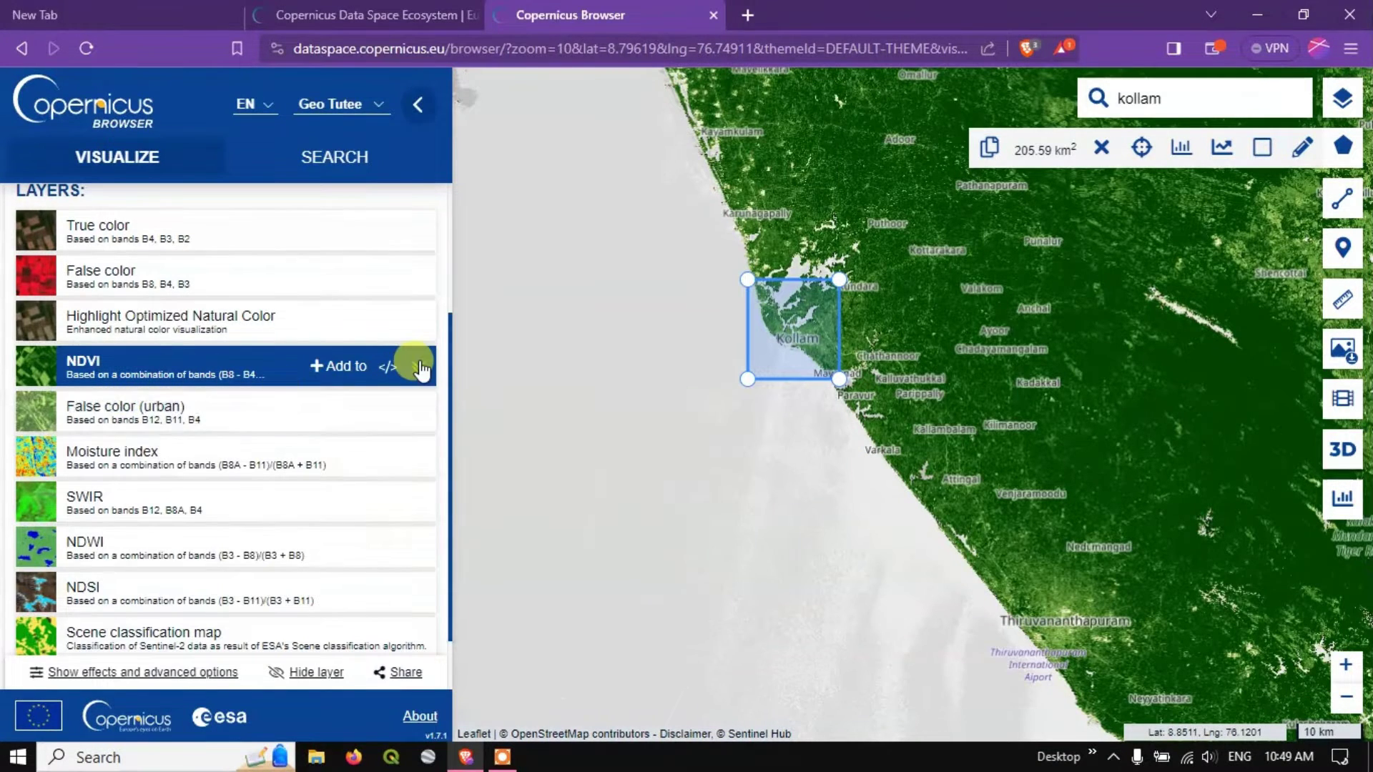
left_click(419, 367)
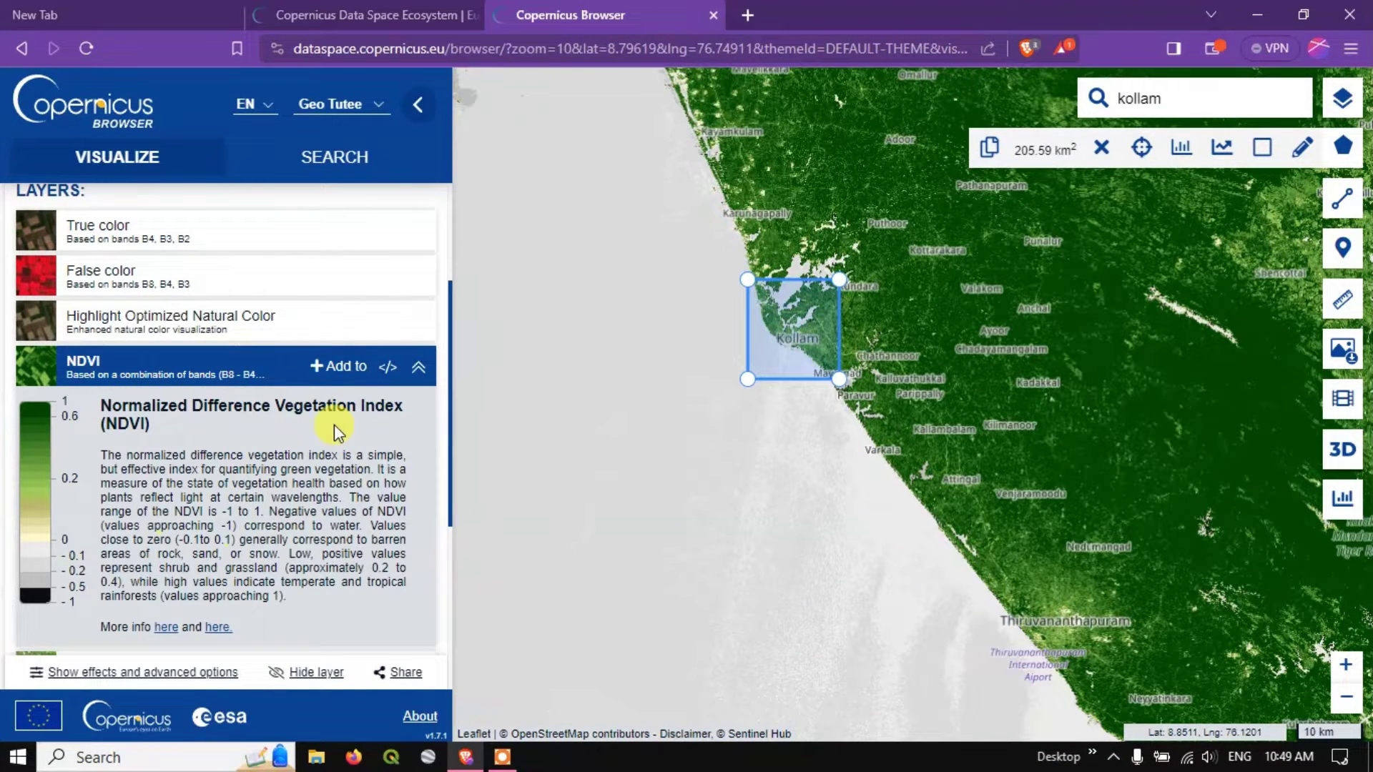
left_click(416, 366)
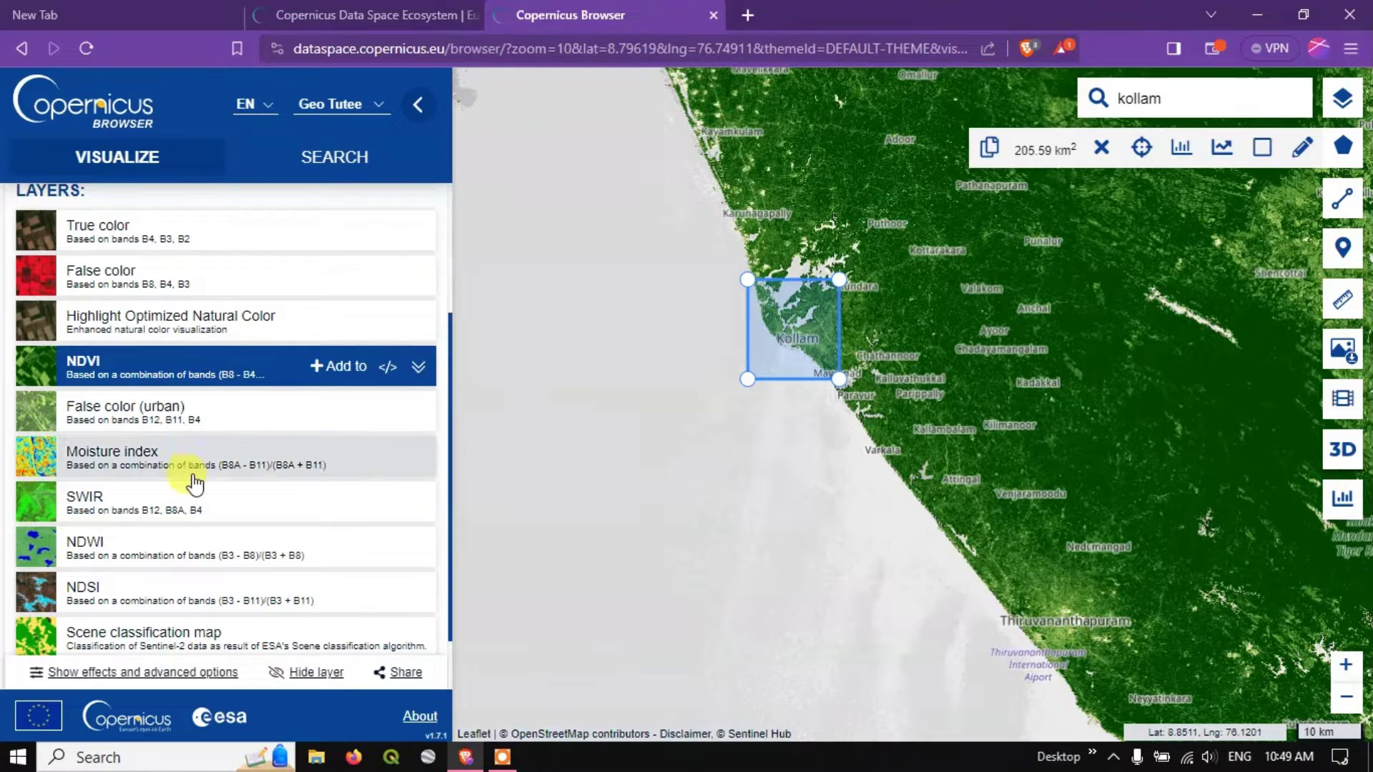
Step: Try the NDSI snow index, then settle on the NDWI water index layer
scroll(194, 485, "down", 1)
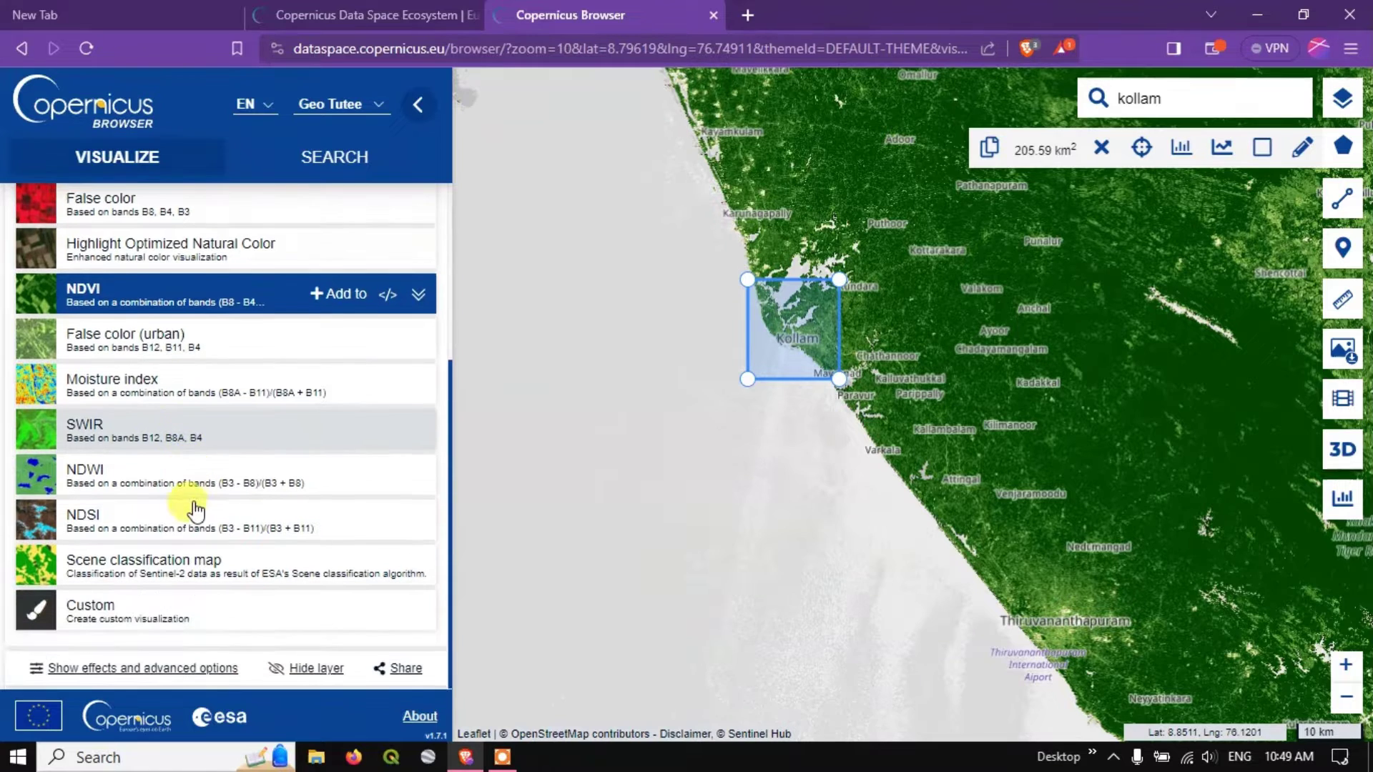
left_click(93, 529)
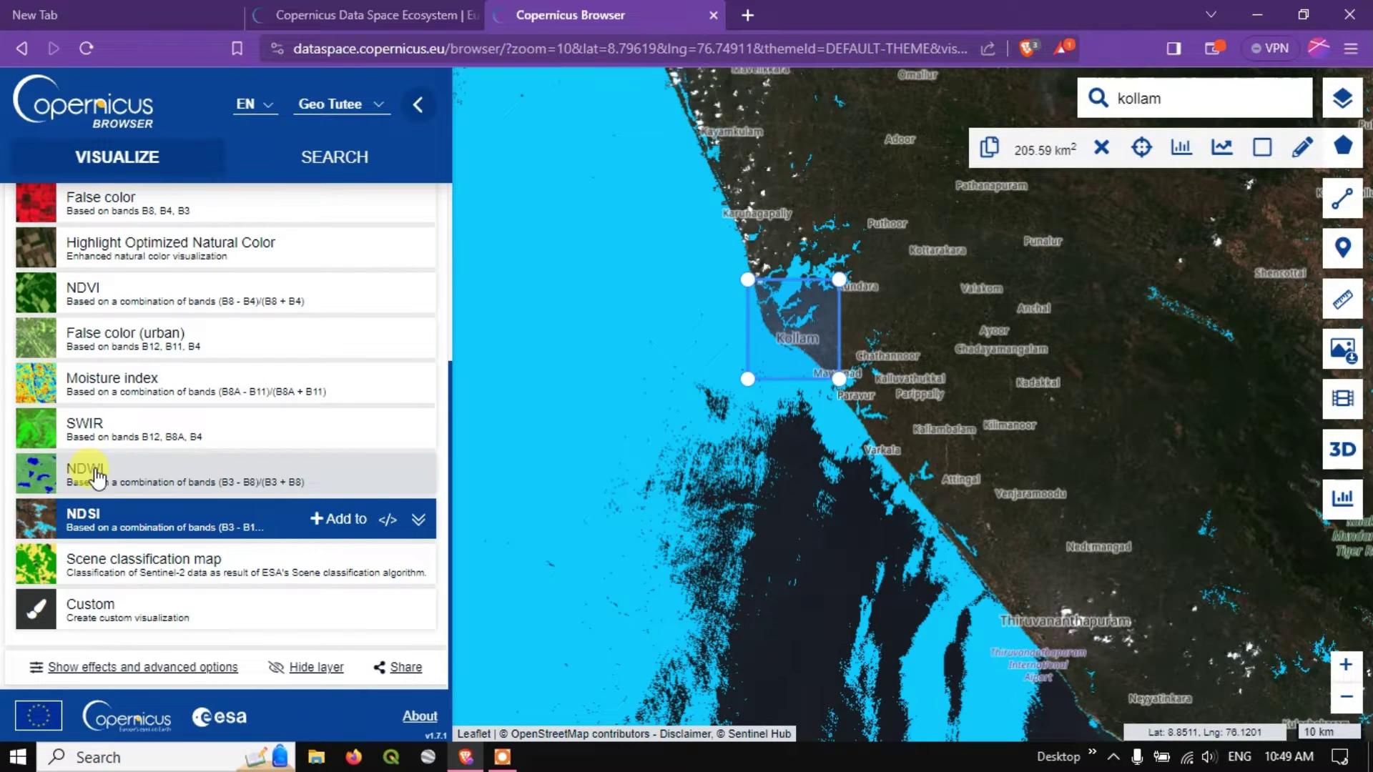
left_click(96, 475)
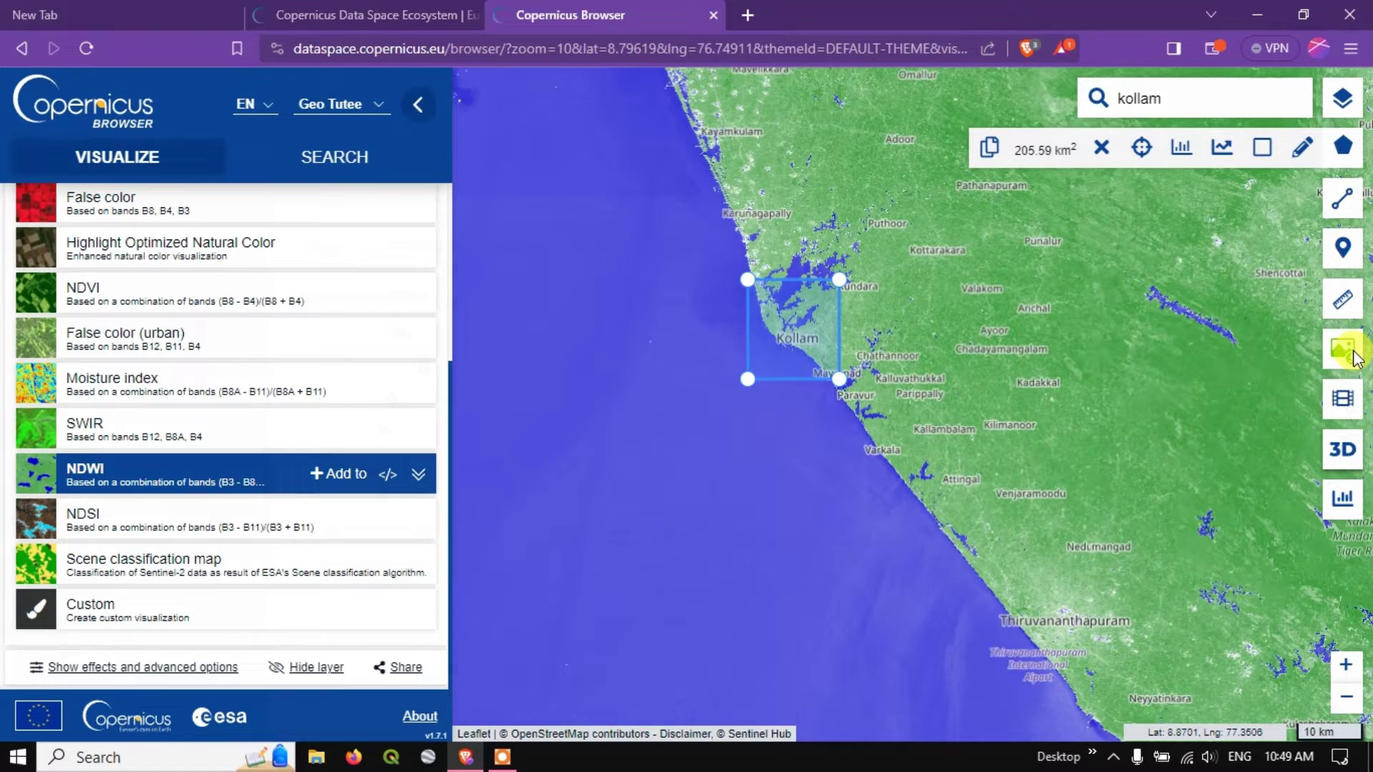
Step: In Image download, enter description 'Downloads Copernicus' and choose JPG, keeping legend and AOI crop
left_click(1351, 355)
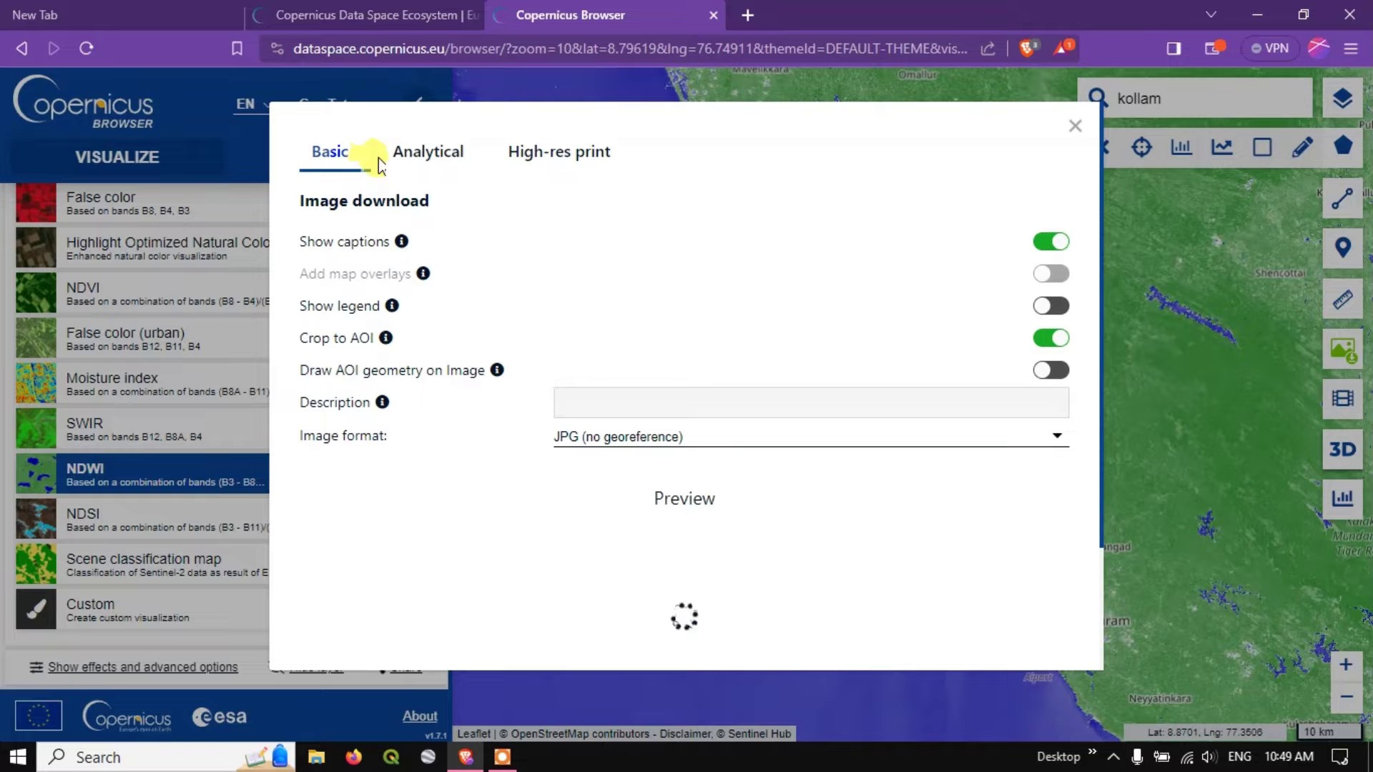
mouse_move(402, 244)
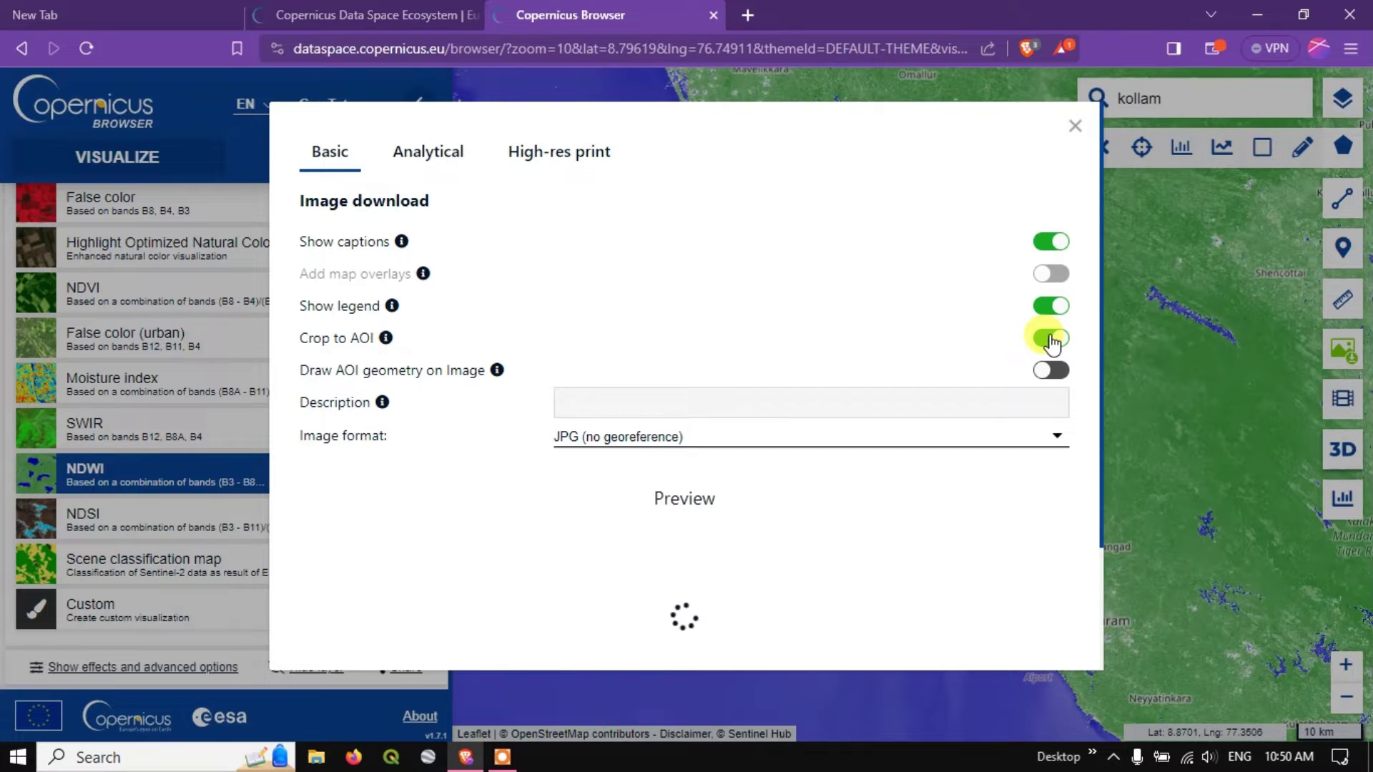
left_click(708, 415)
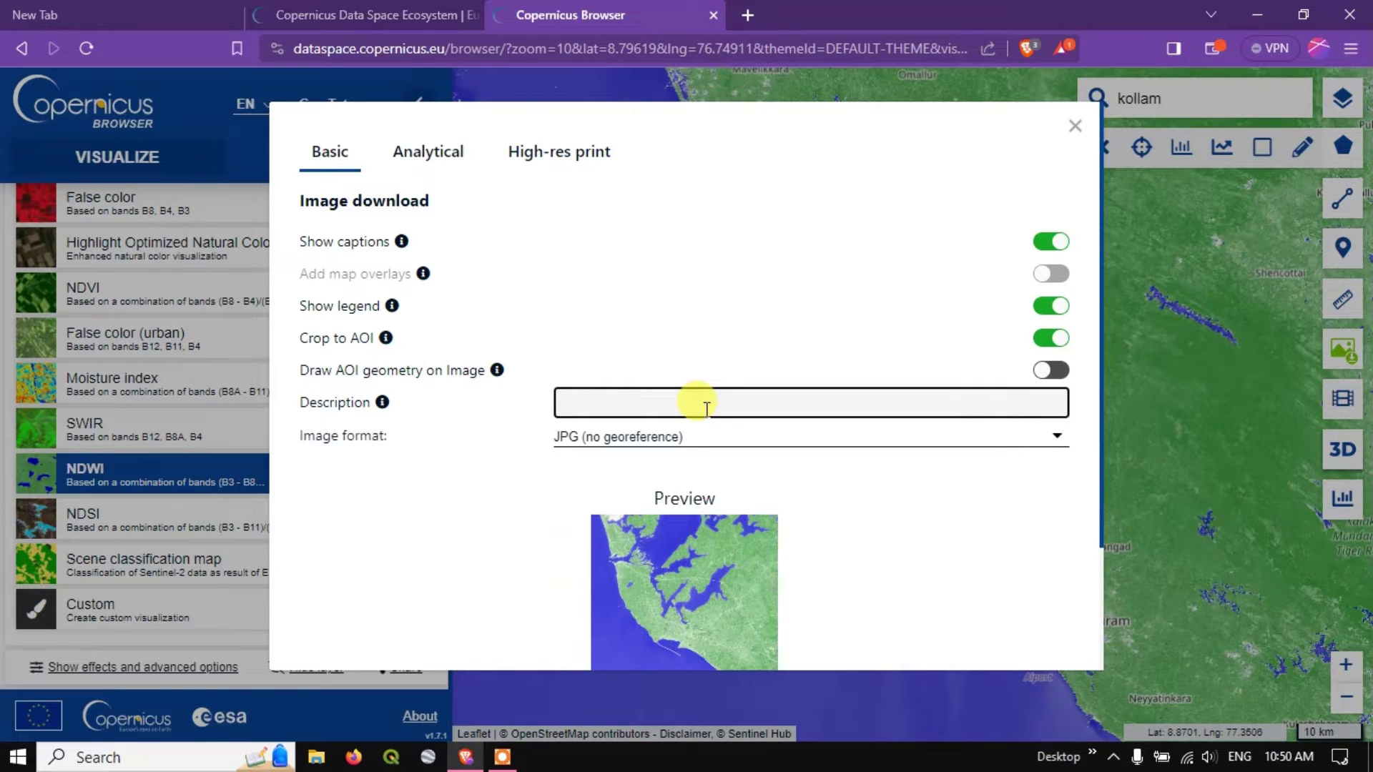
type("Downloads Copernicus")
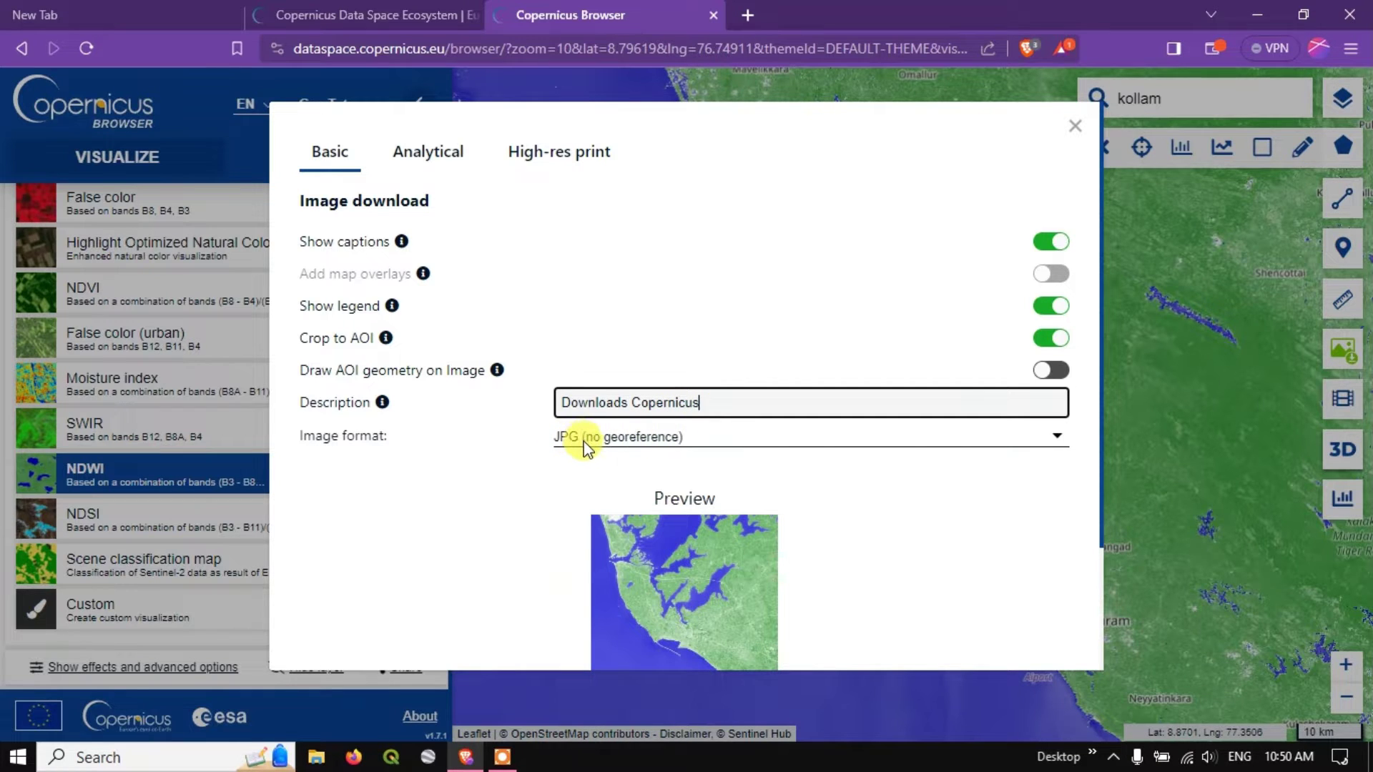
left_click(616, 439)
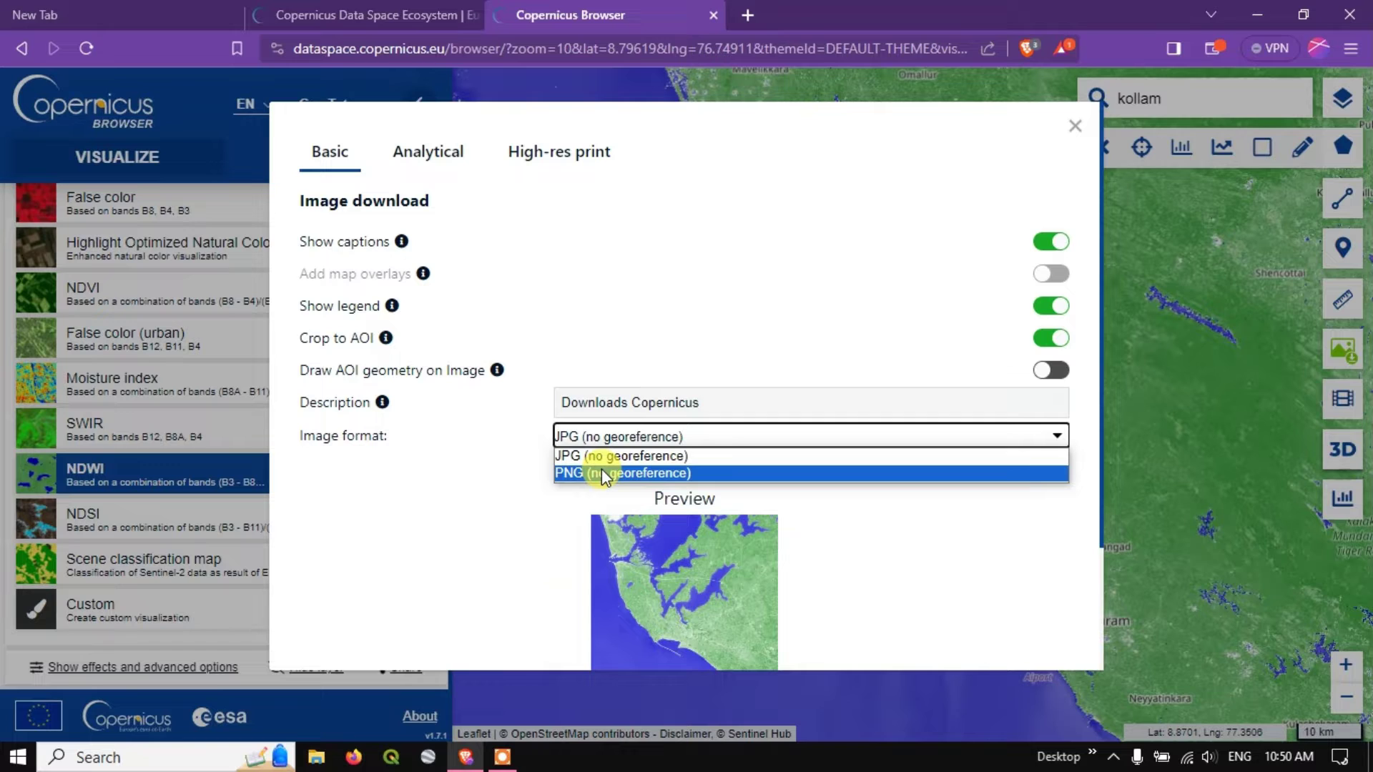
left_click(505, 469)
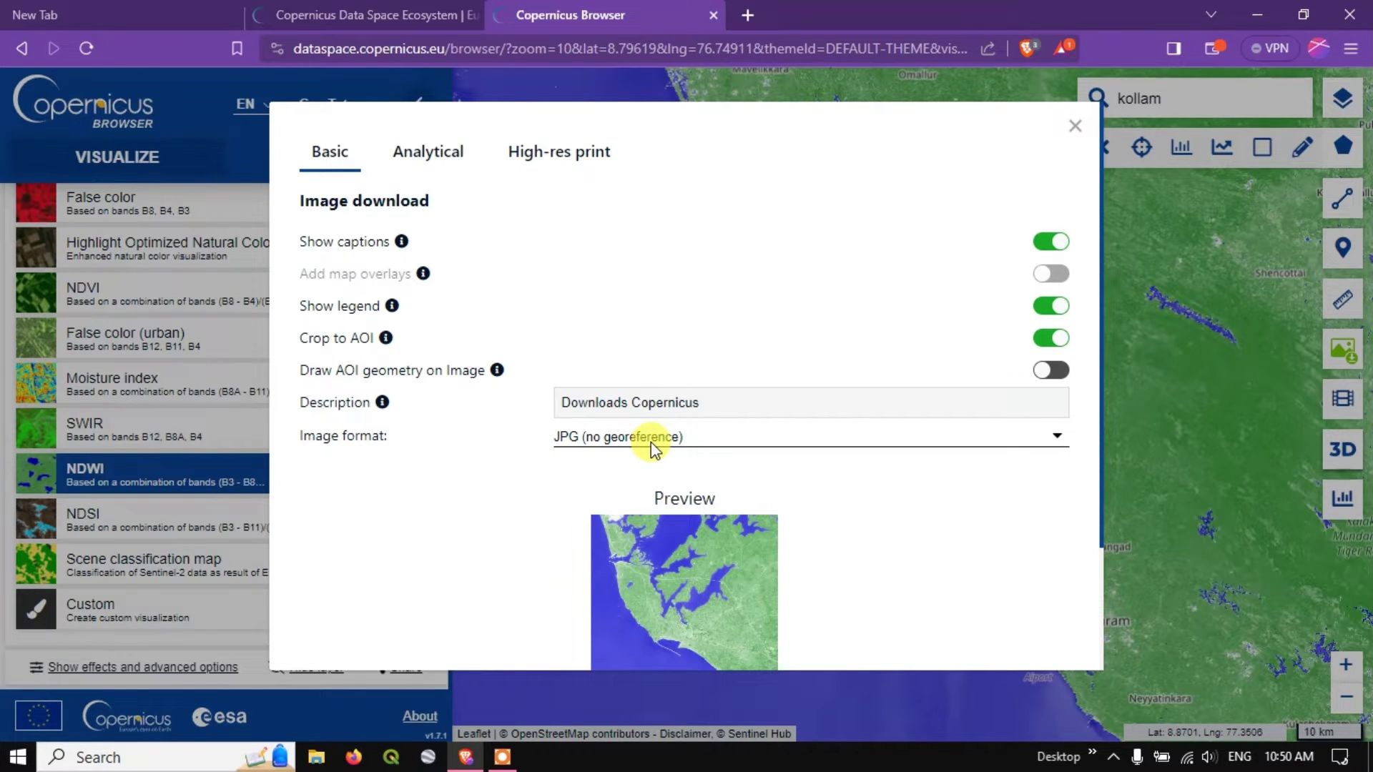
scroll(851, 491, "down", 2)
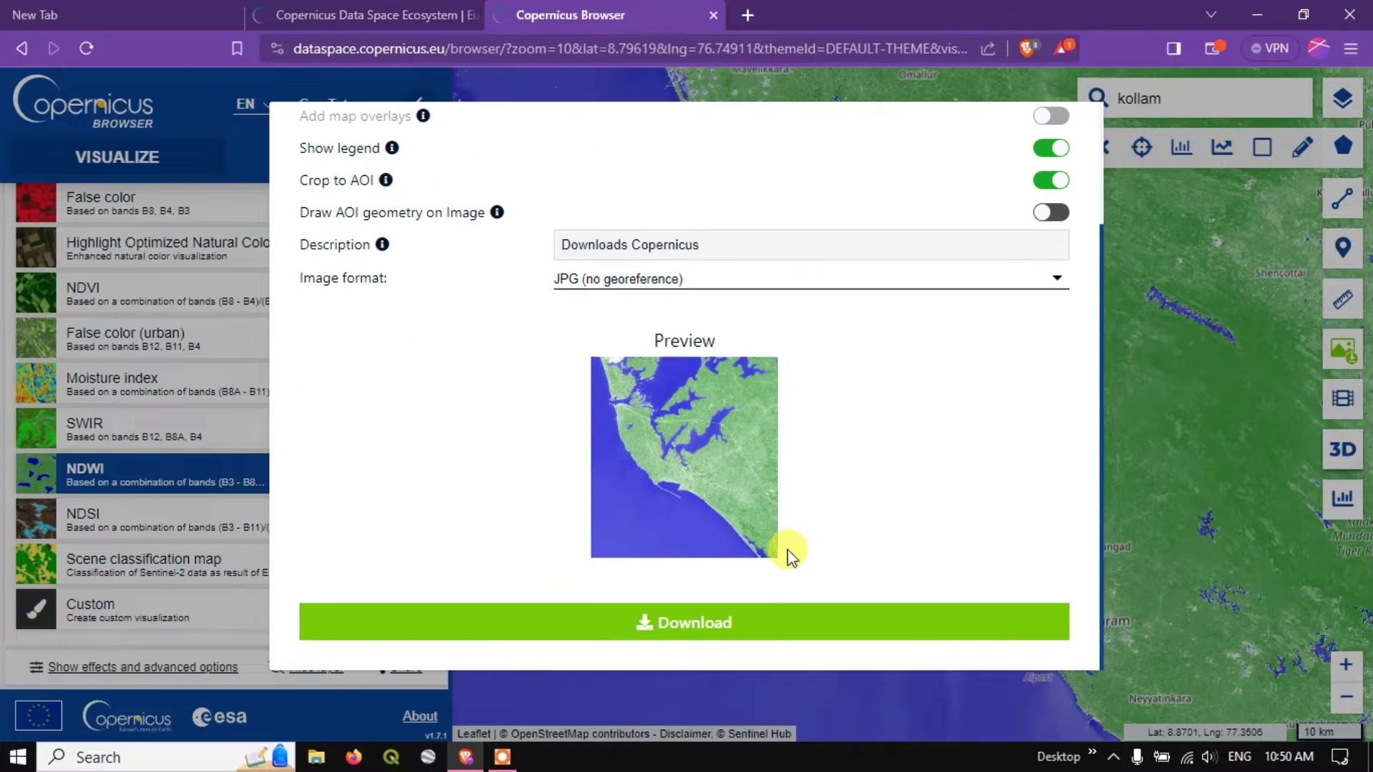
Step: Download the NDWI image and save it as a JPG in D:\GISMadras
left_click(739, 626)
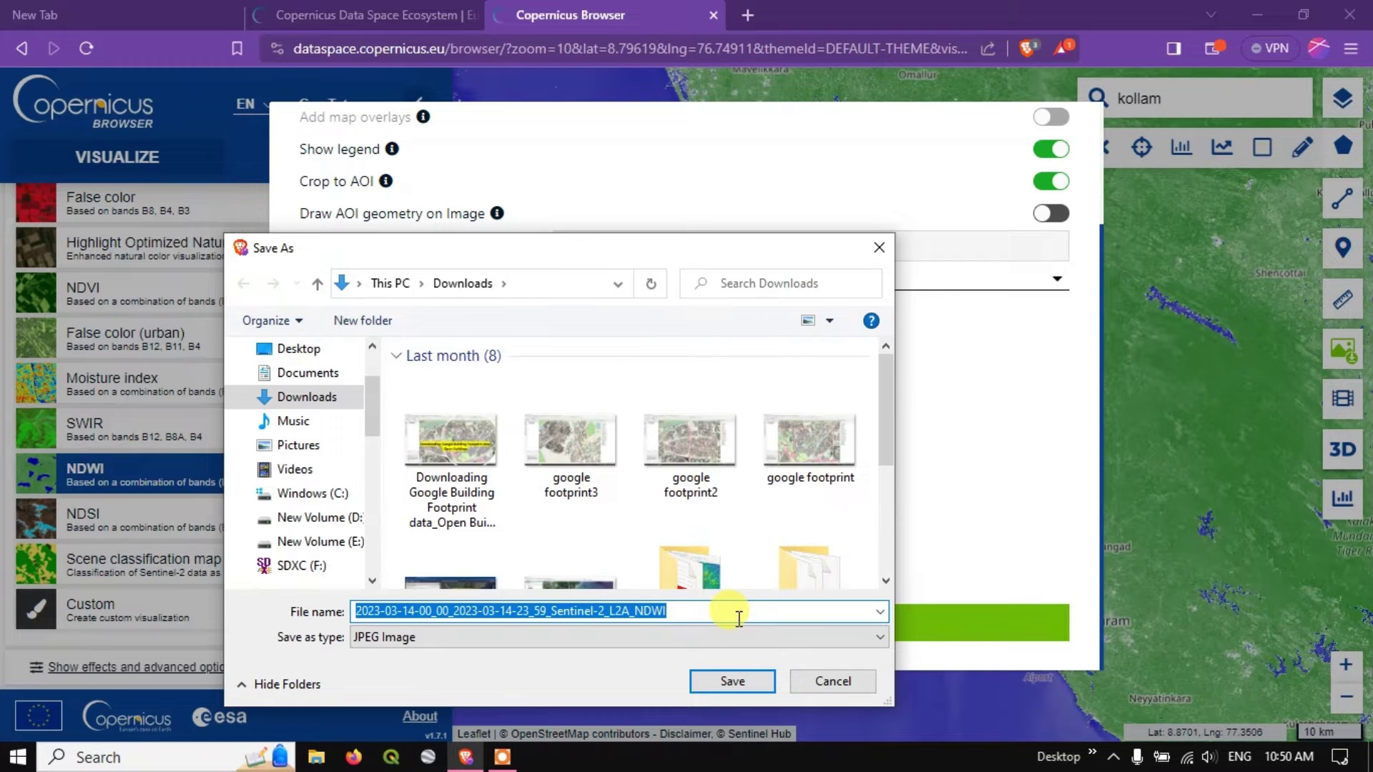
left_click(725, 566)
scroll(725, 567, "down", 2)
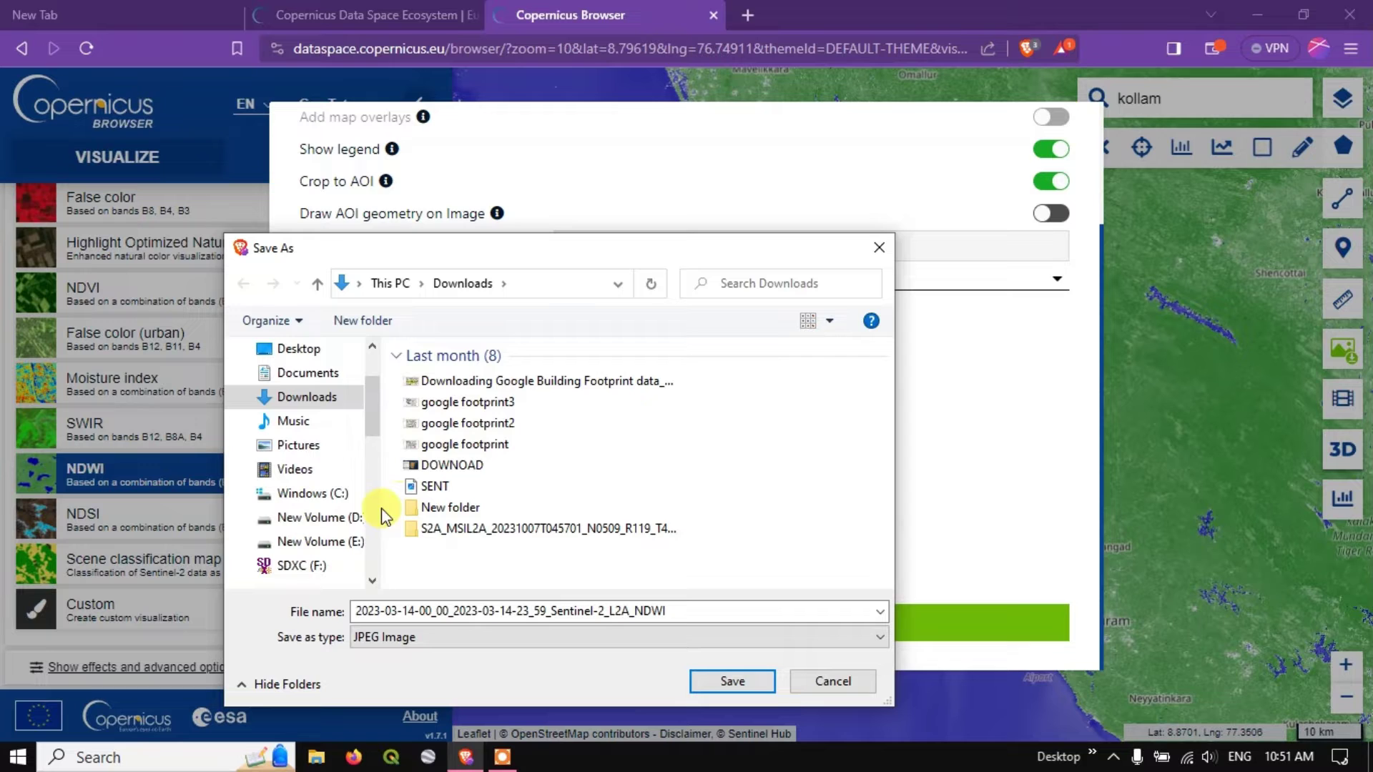
left_click(340, 524)
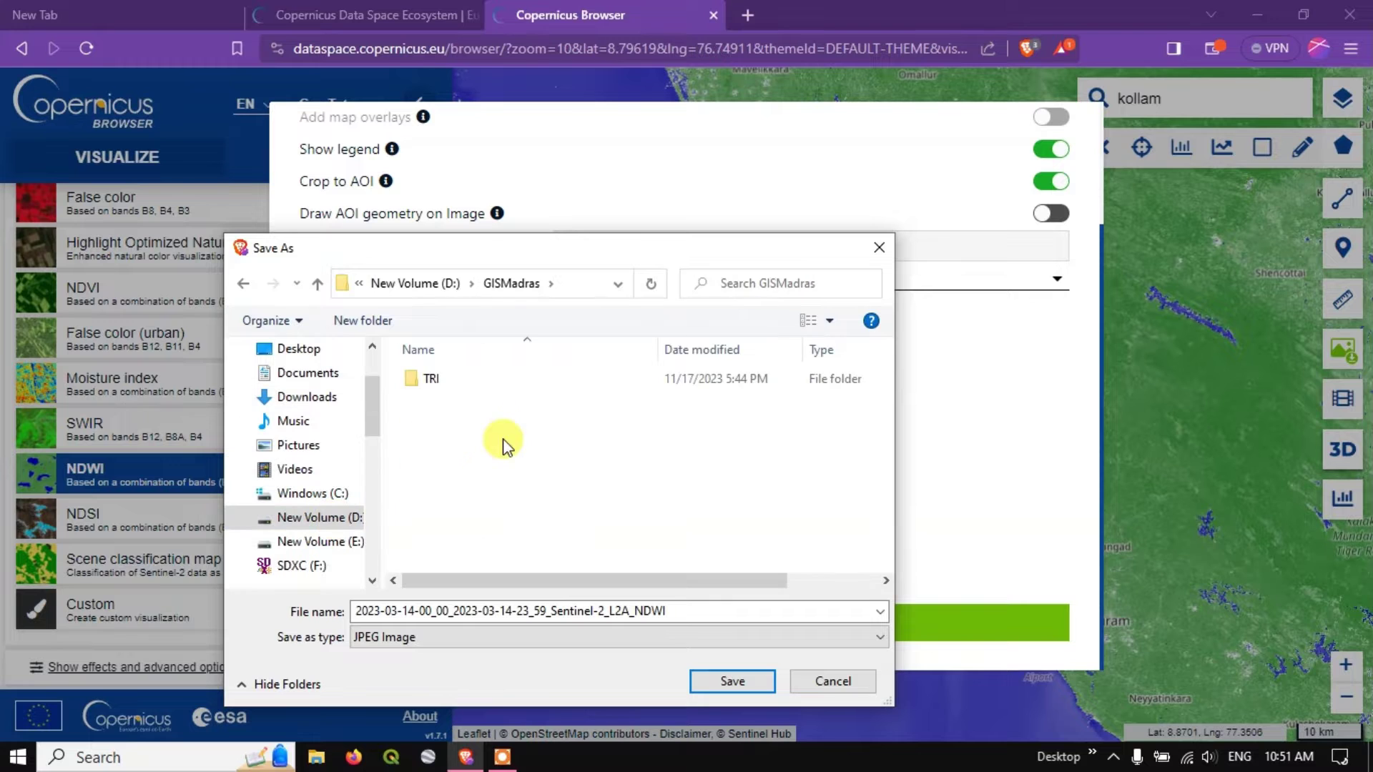
left_click(730, 680)
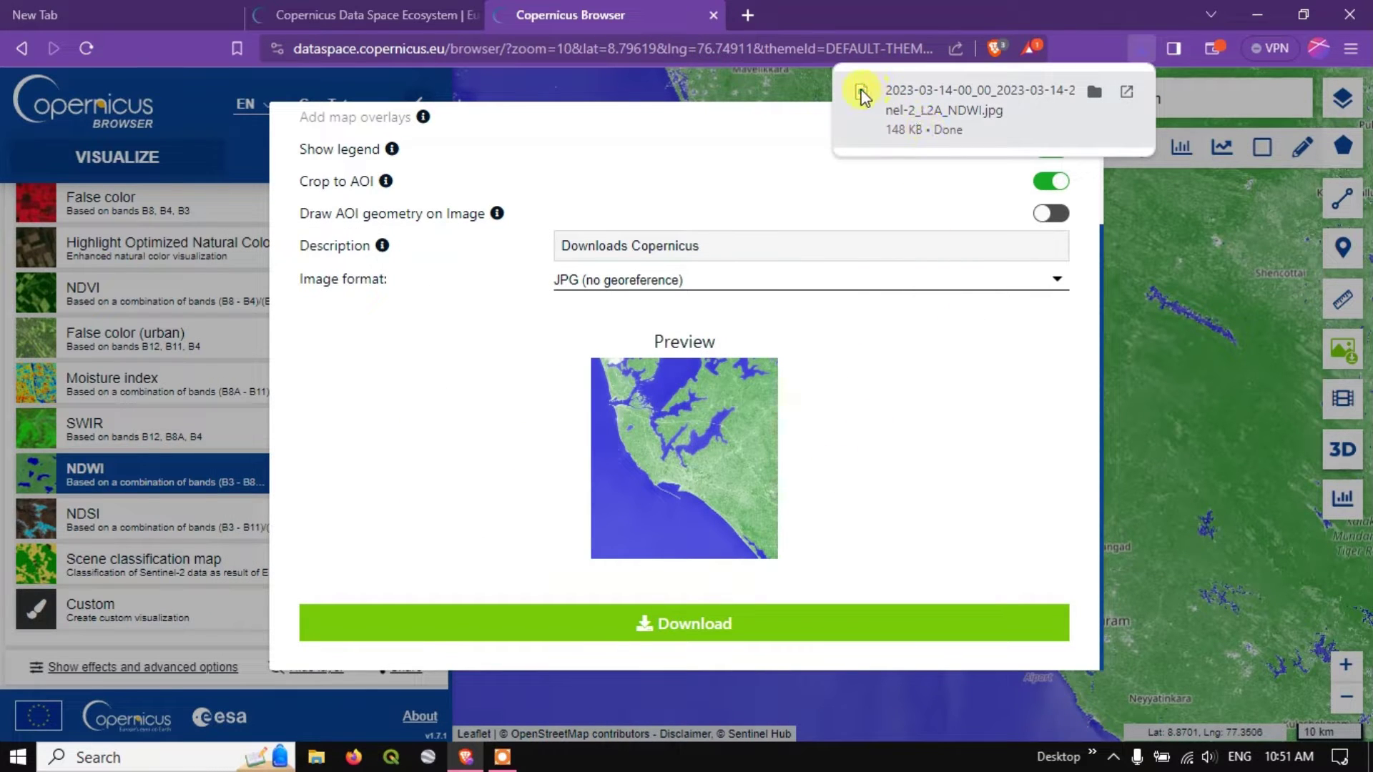
left_click(871, 99)
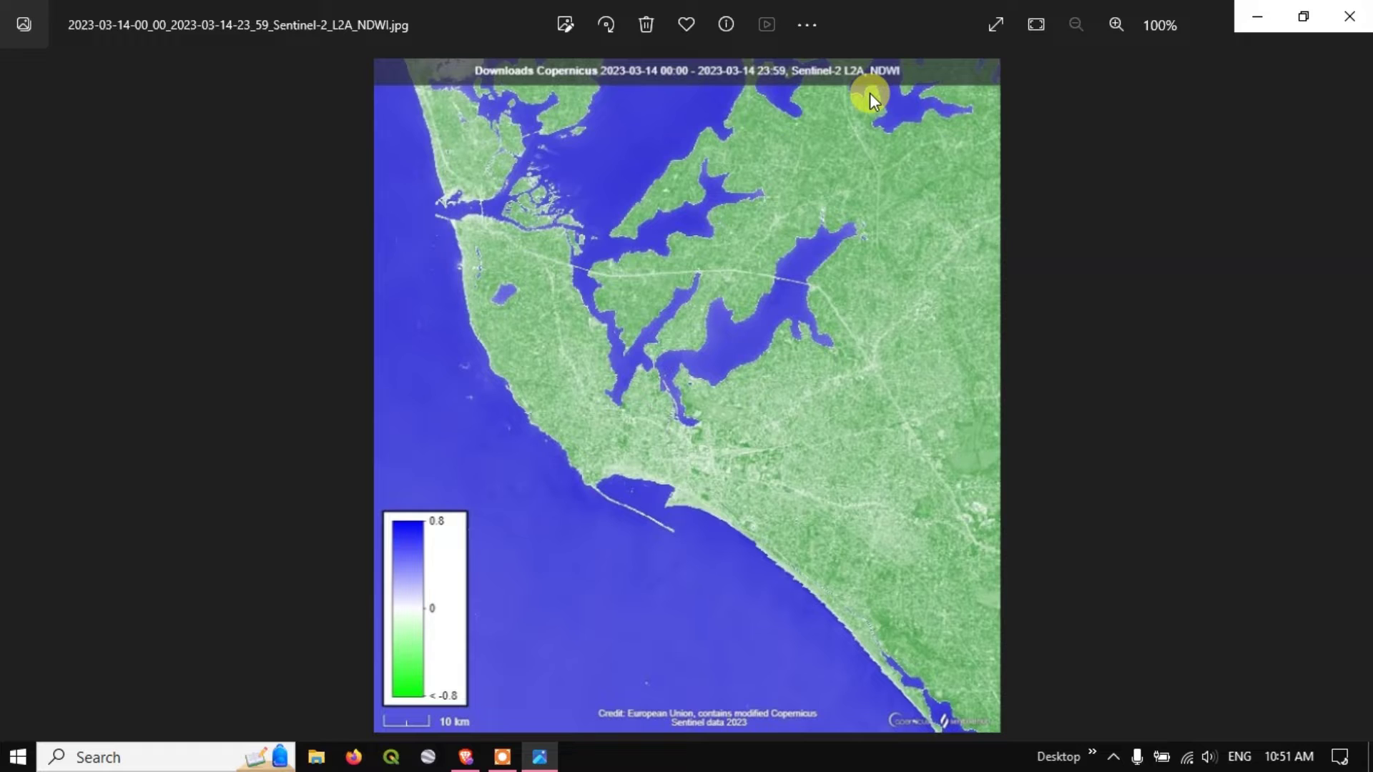
scroll(496, 355, "up", 3)
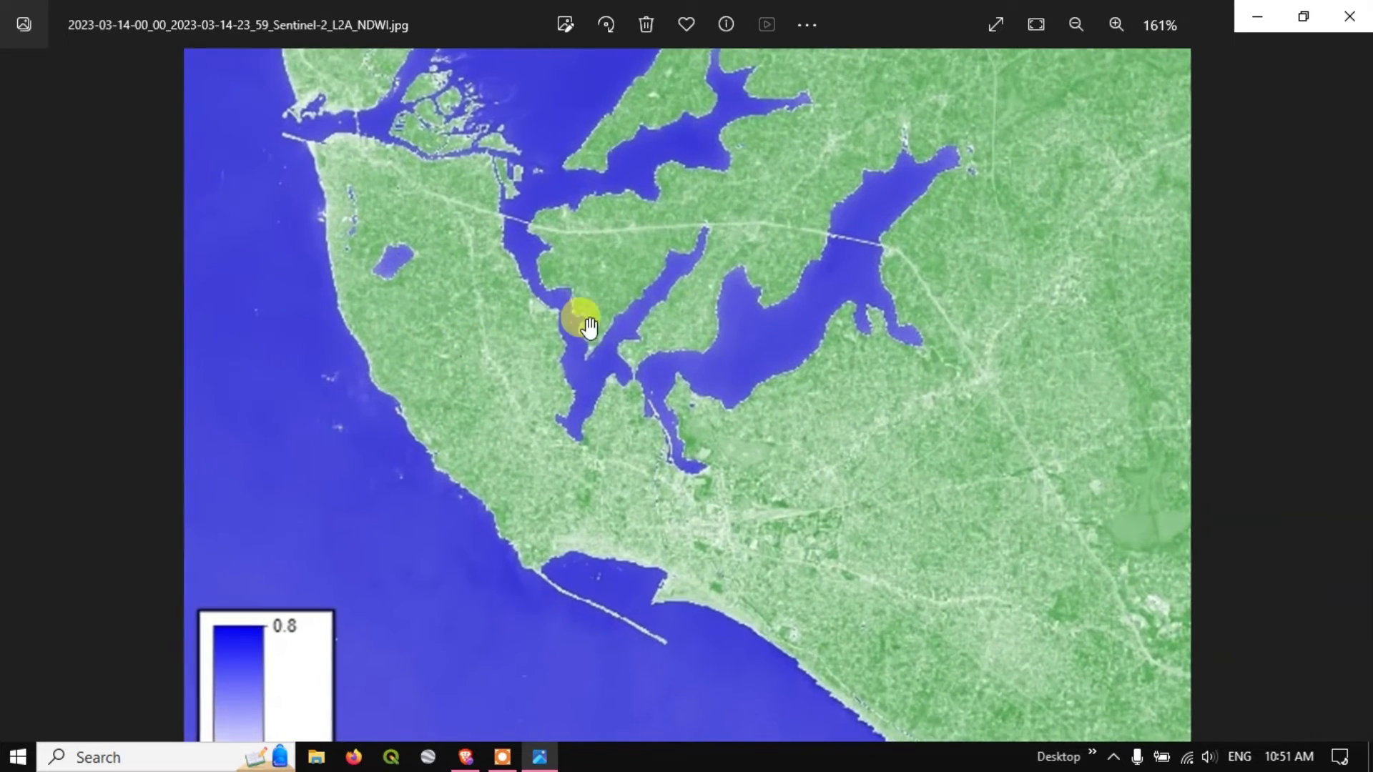
scroll(588, 327, "down", 3)
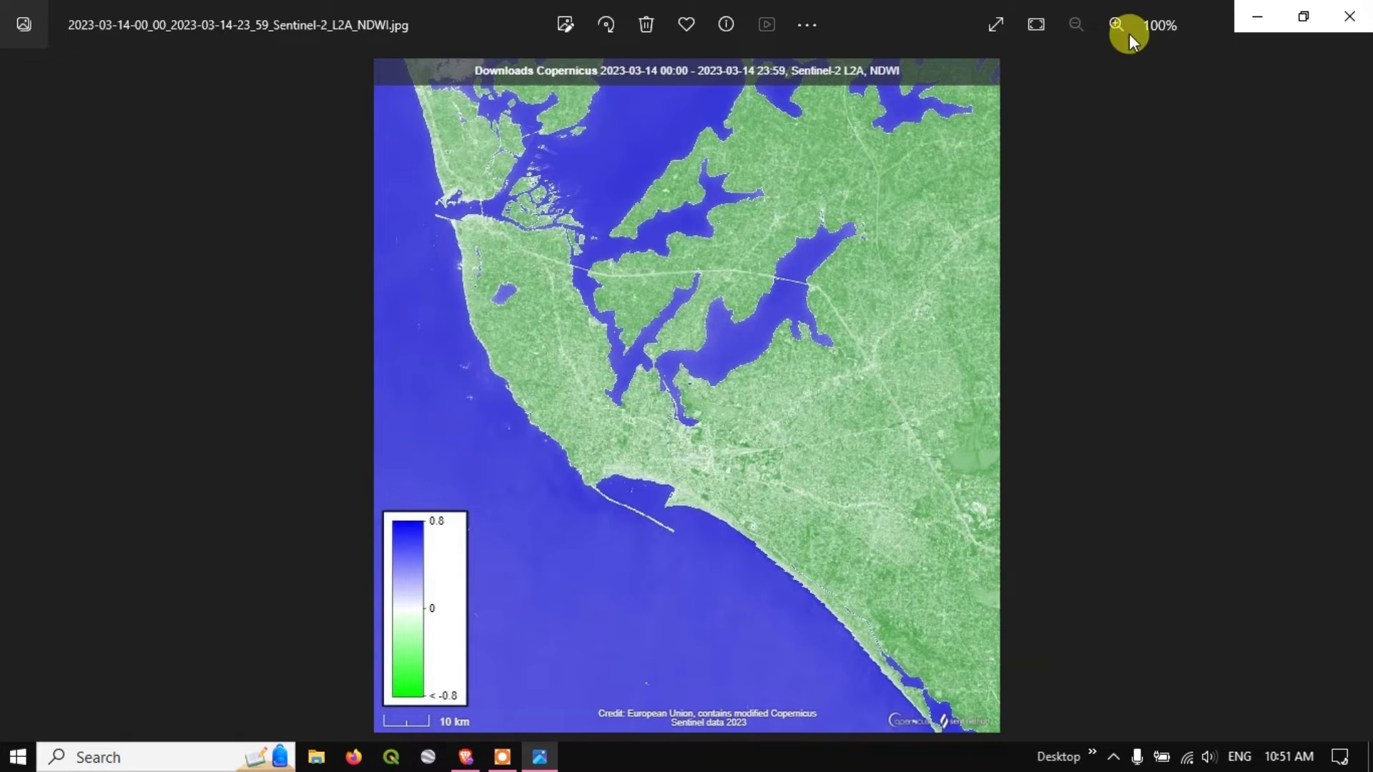
Step: Close the image viewer and the Image download dialog
left_click(1363, 8)
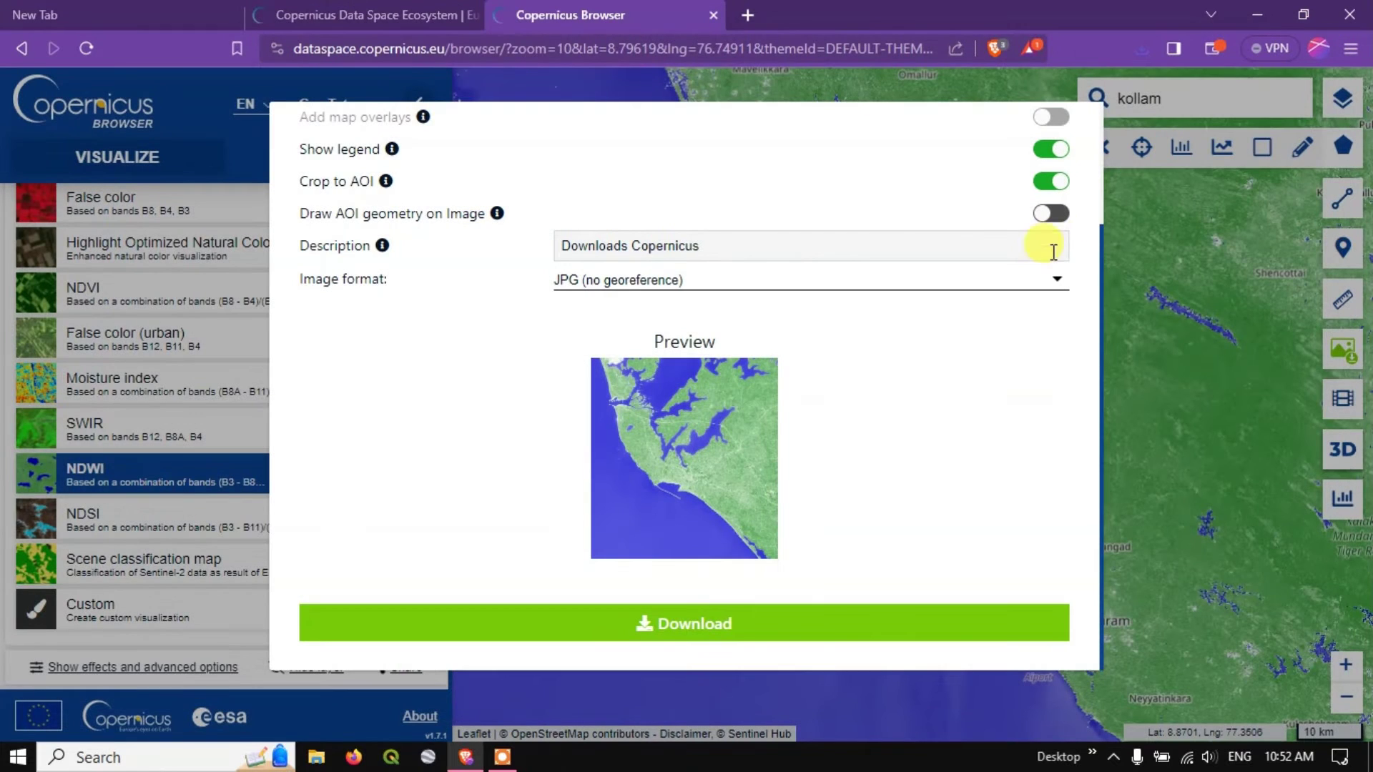
scroll(859, 386, "up", 3)
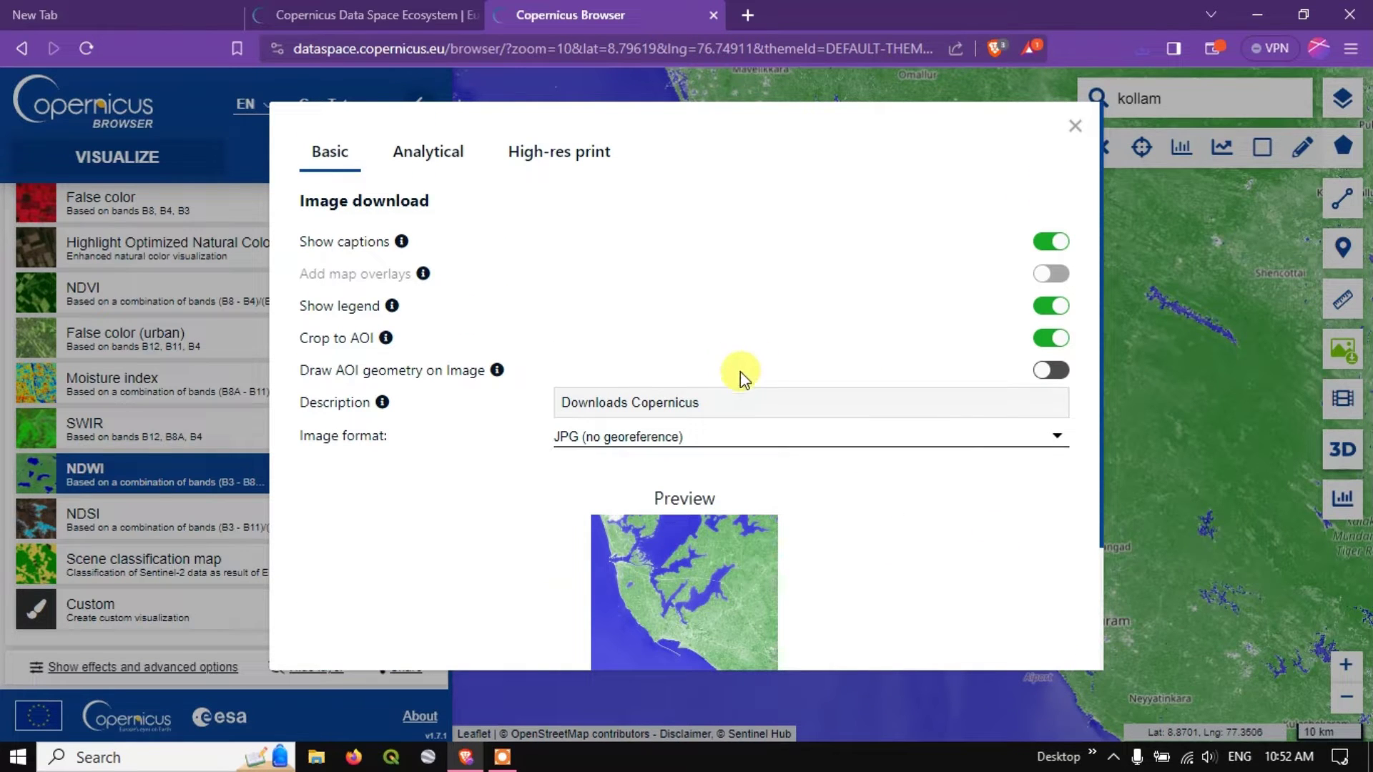
left_click(1075, 126)
Step: Pick Moisture index in the Layers list to display NDMI with its legend
scroll(229, 286, "up", 3)
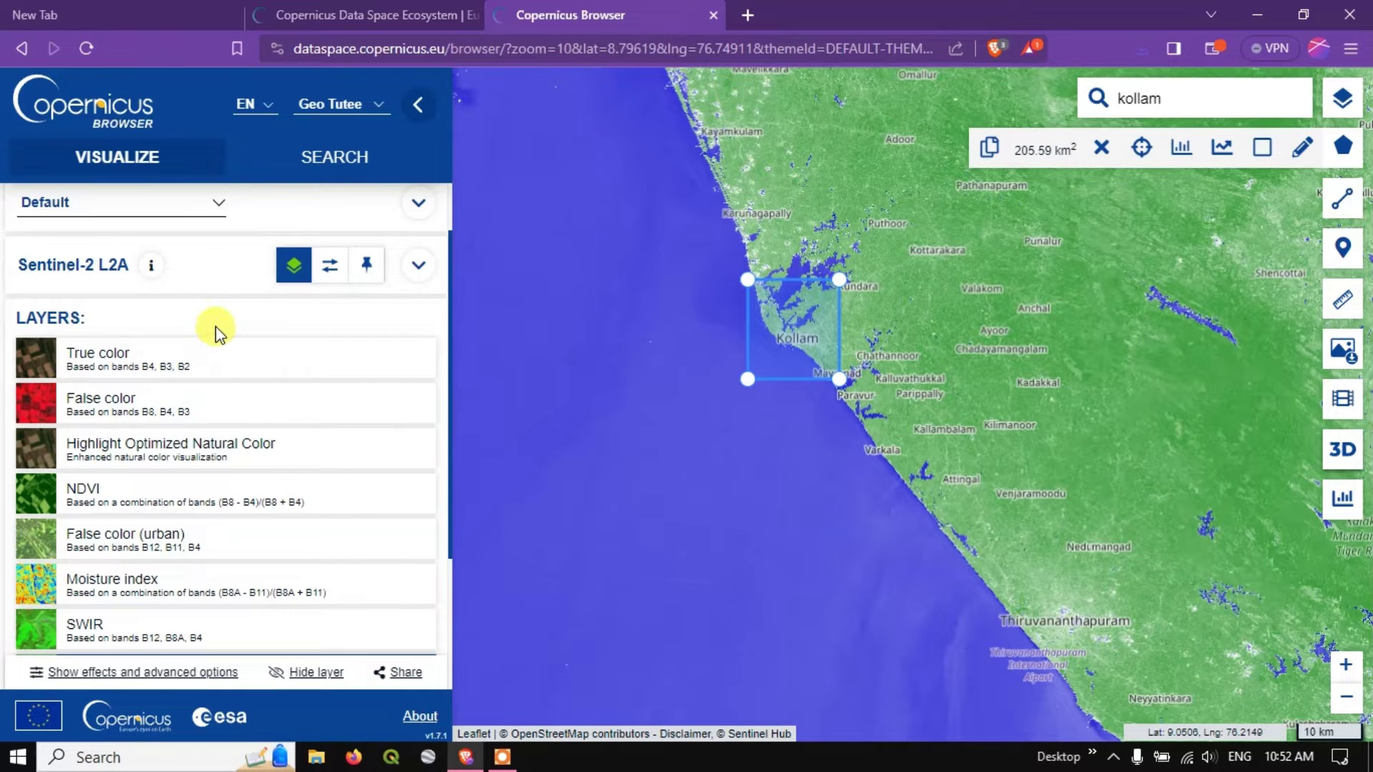
scroll(286, 364, "down", 3)
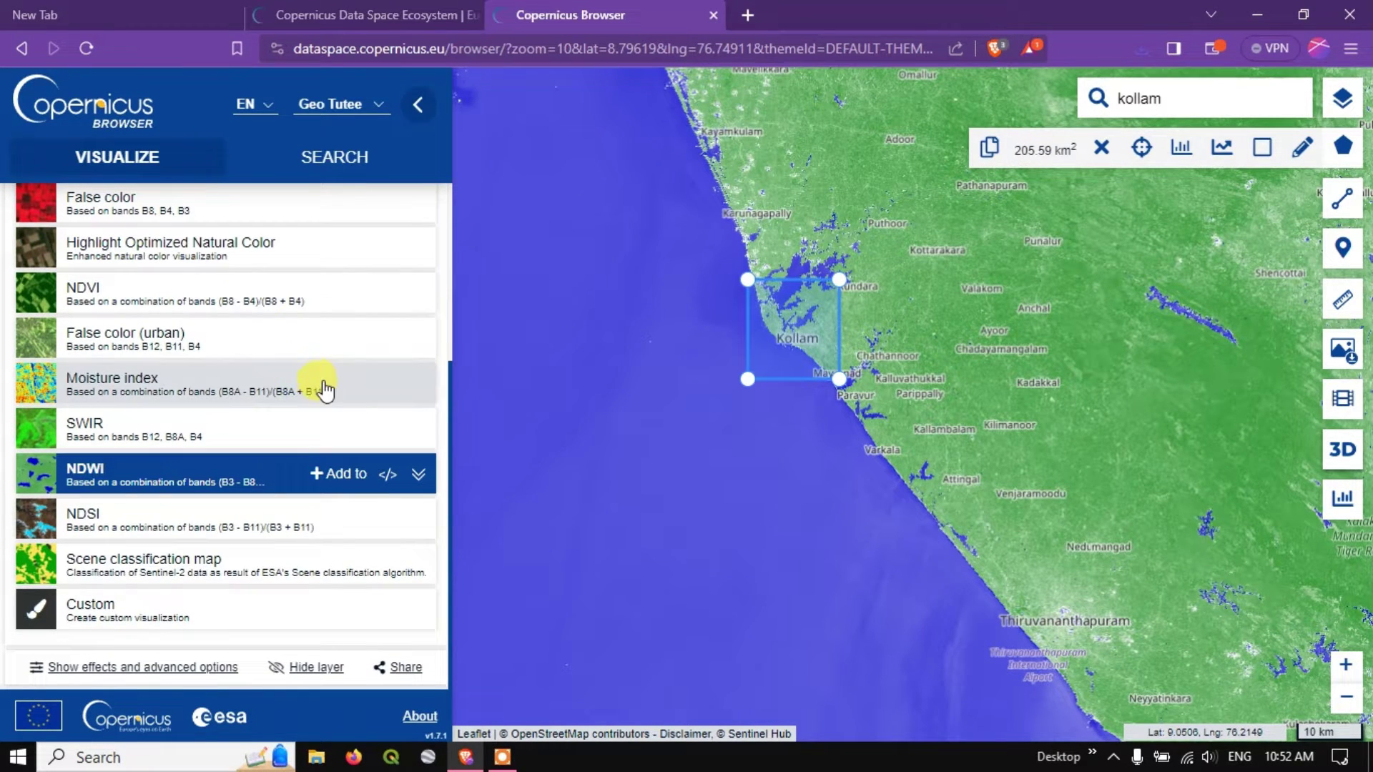
left_click(137, 378)
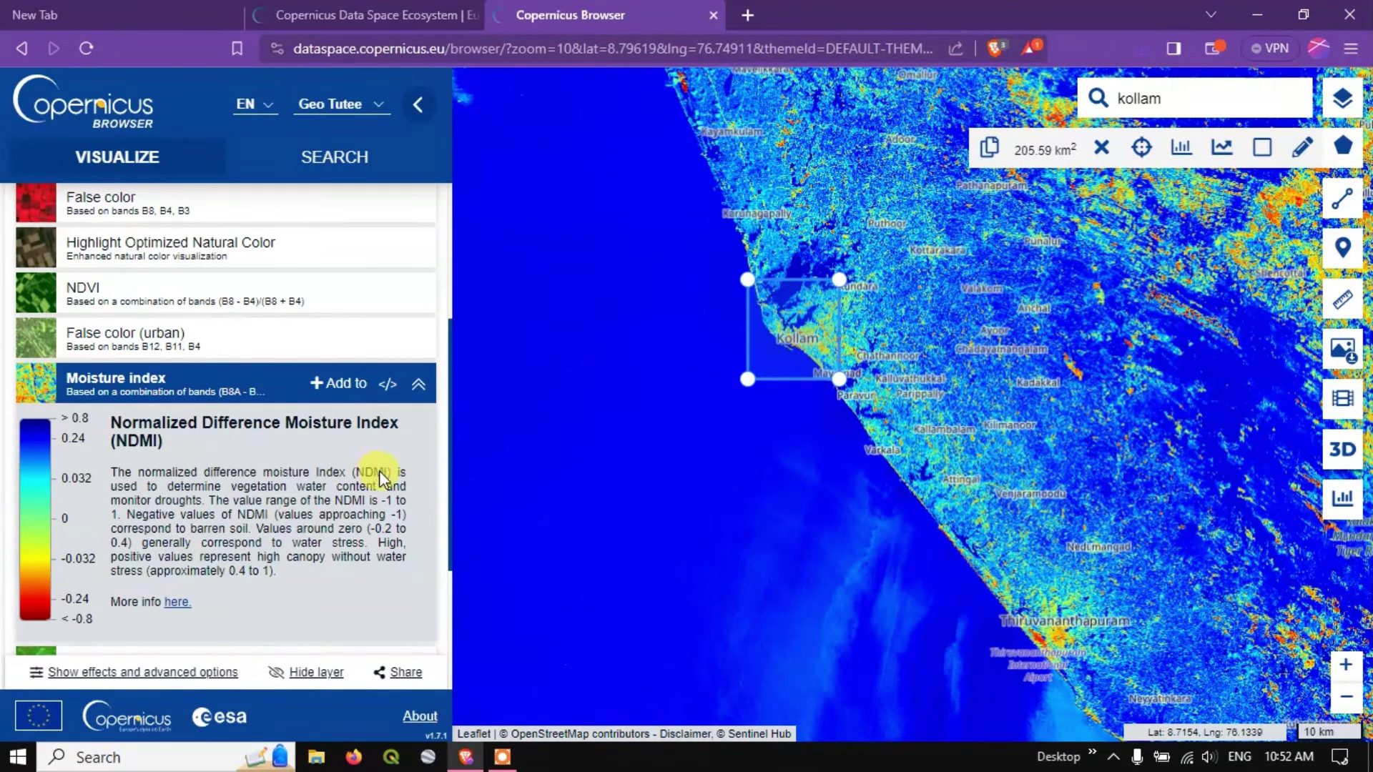
scroll(380, 476, "down", 1)
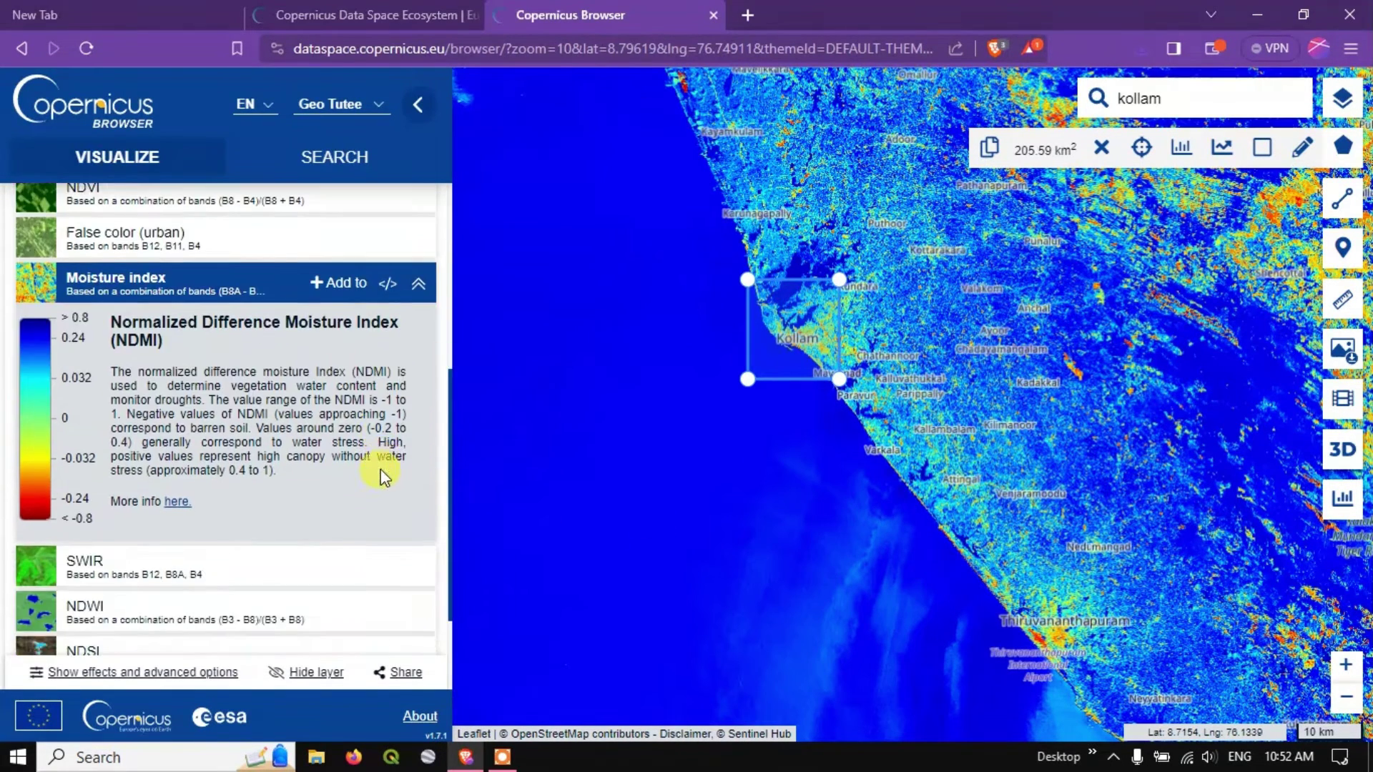
Step: Export the Moisture index map as a JPG with its legend to GISMadras and open it
left_click(1353, 362)
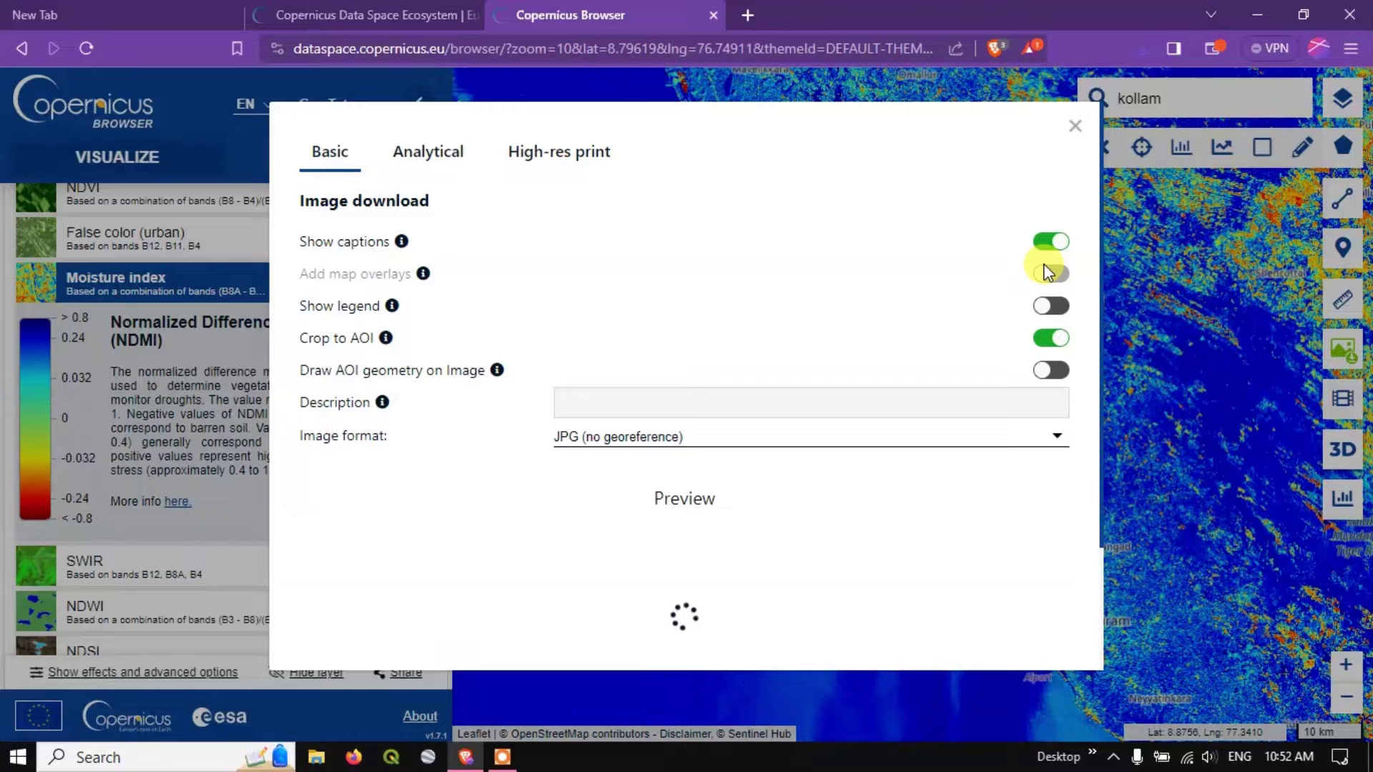
left_click(1051, 306)
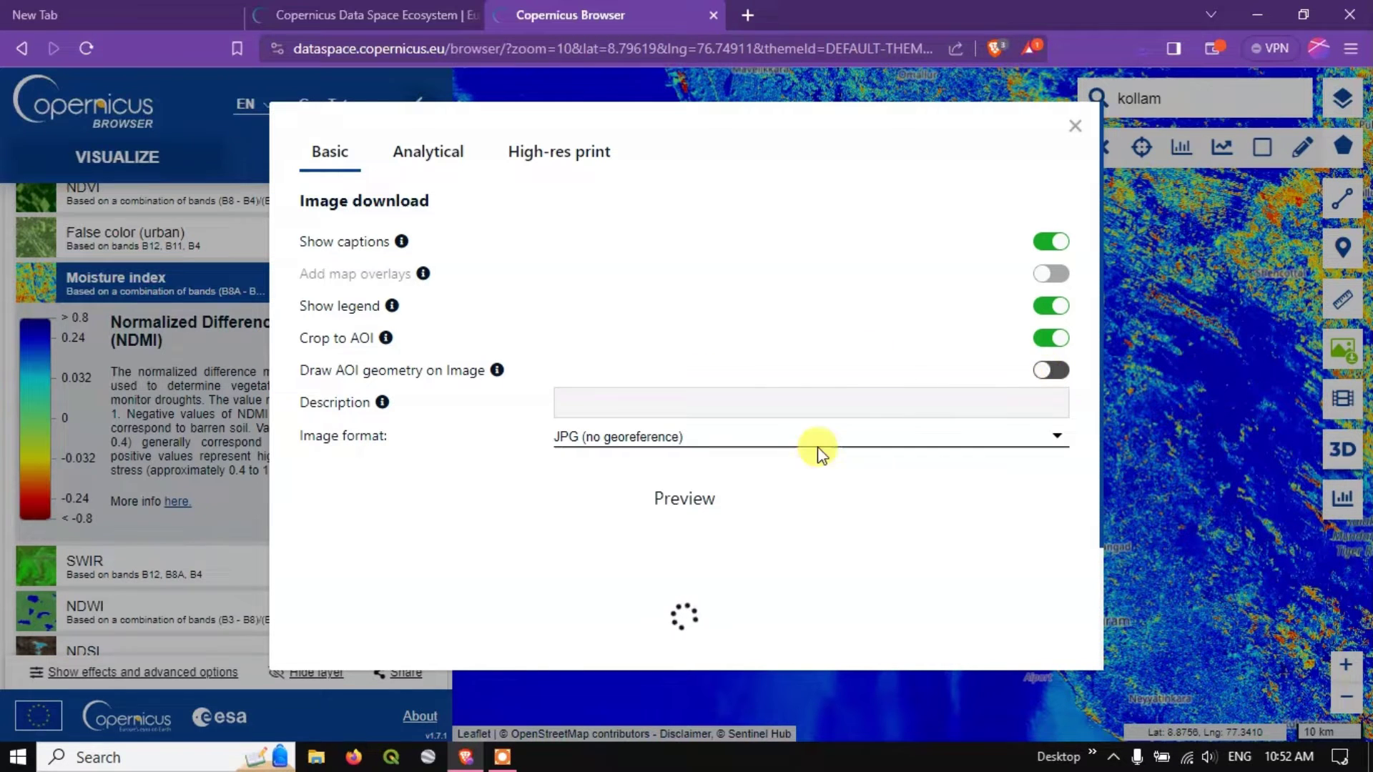
scroll(764, 482, "down", 2)
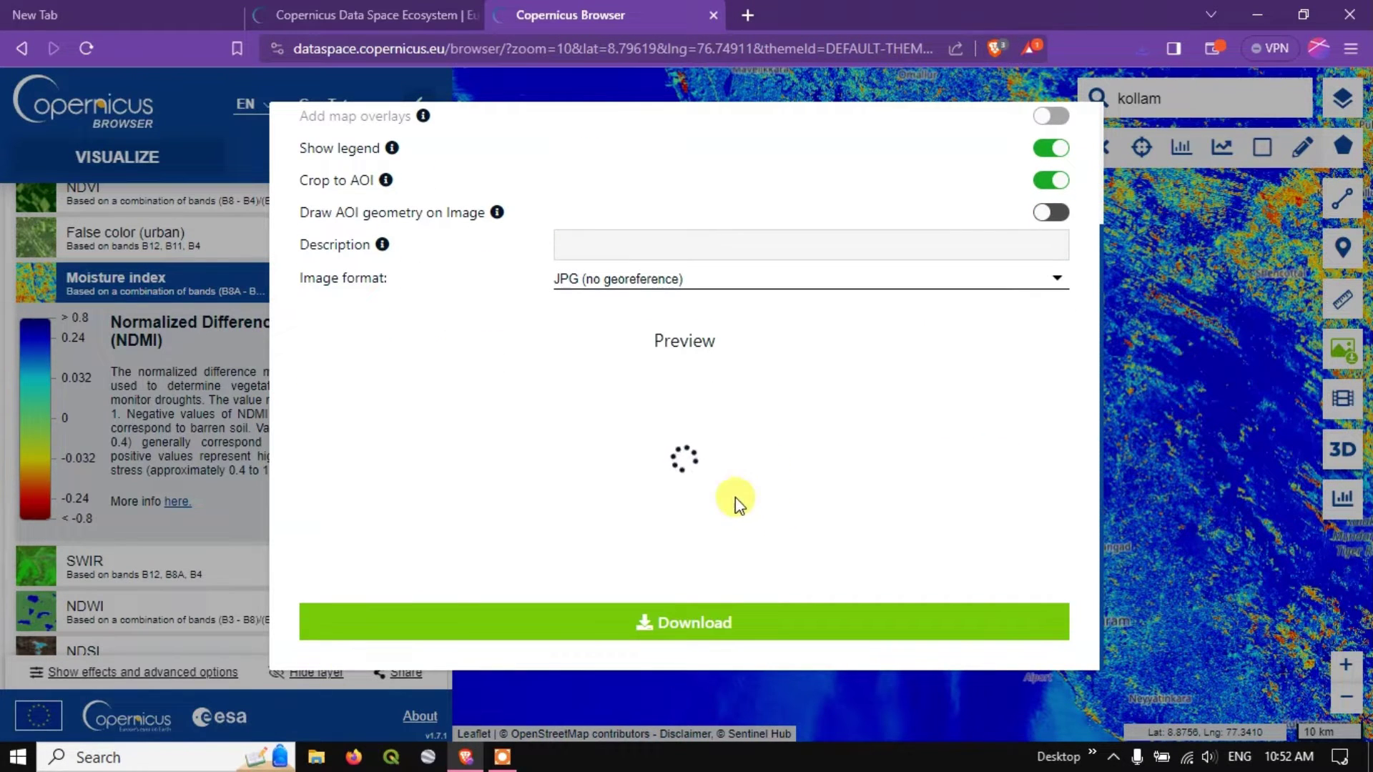
left_click(684, 623)
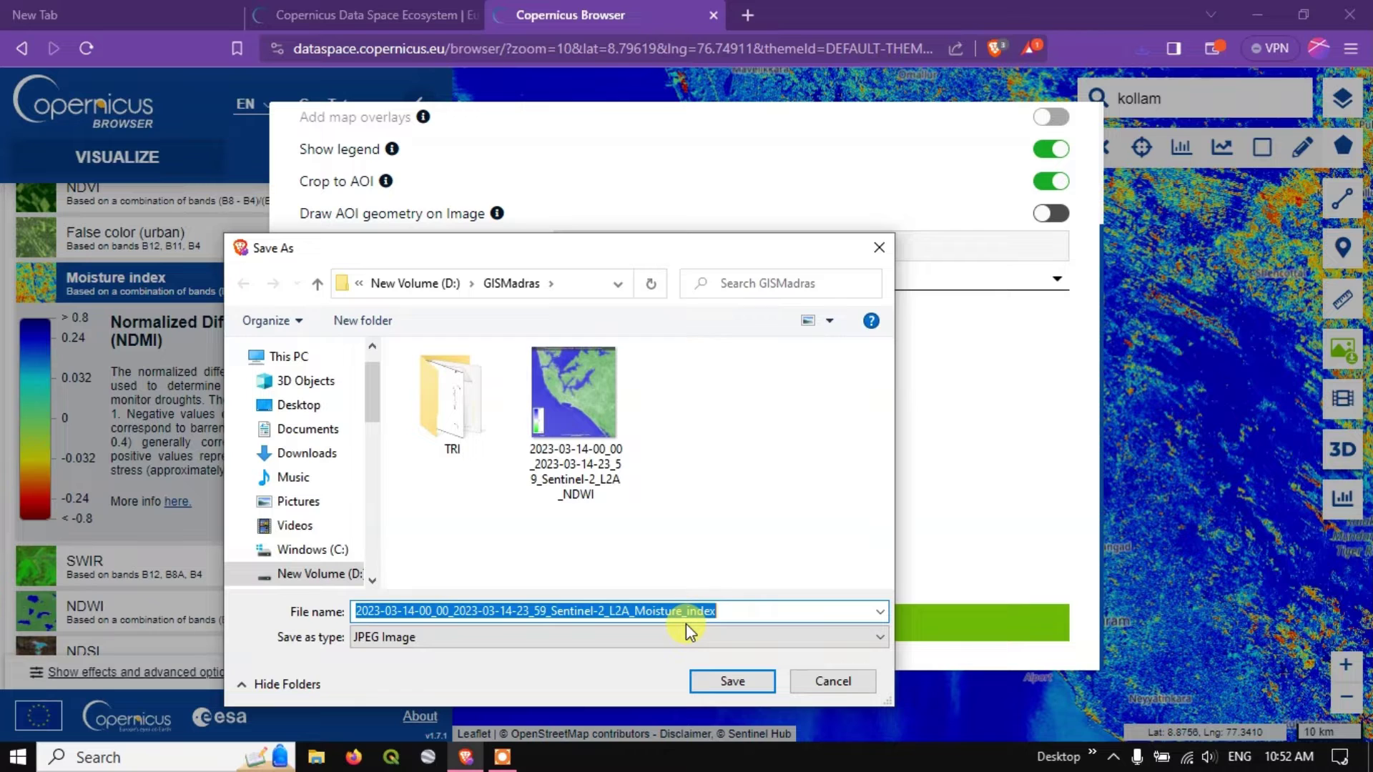
left_click(723, 680)
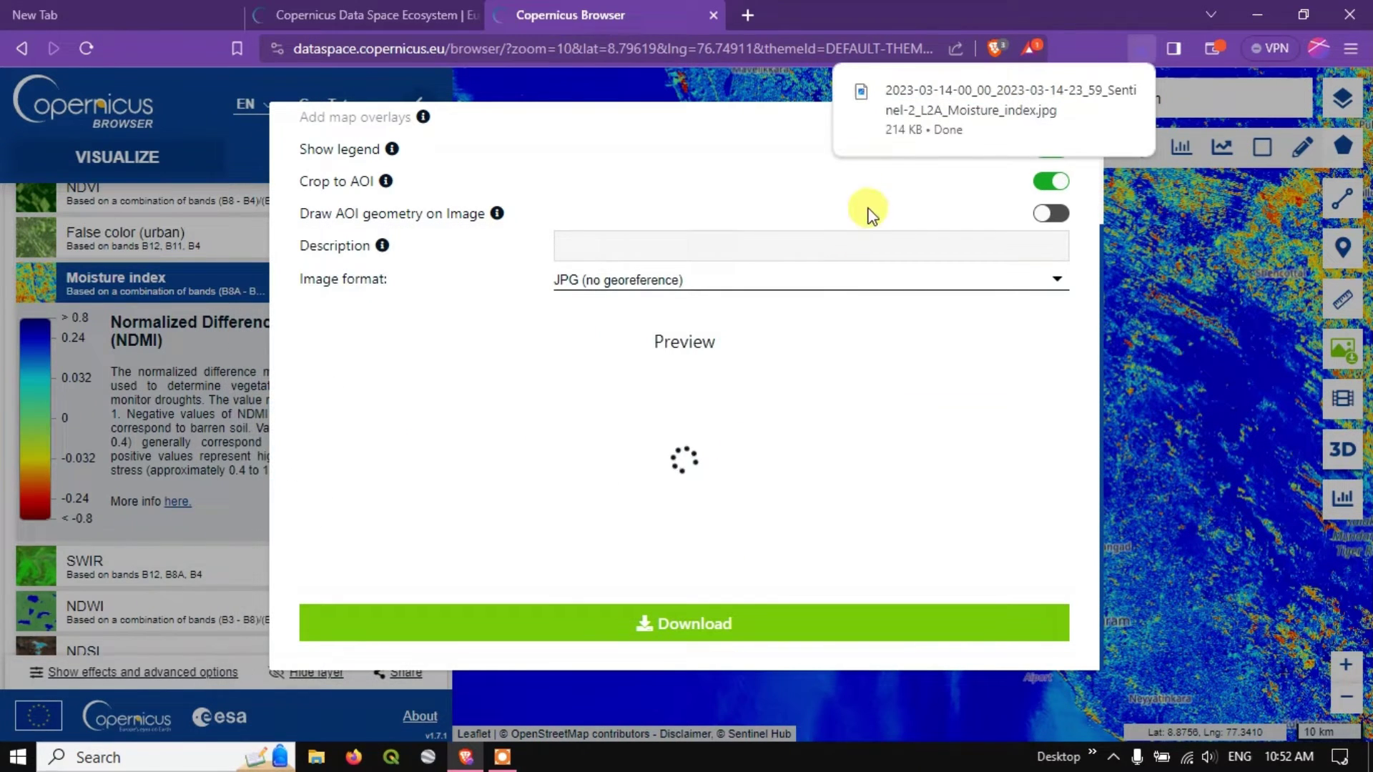
left_click(887, 106)
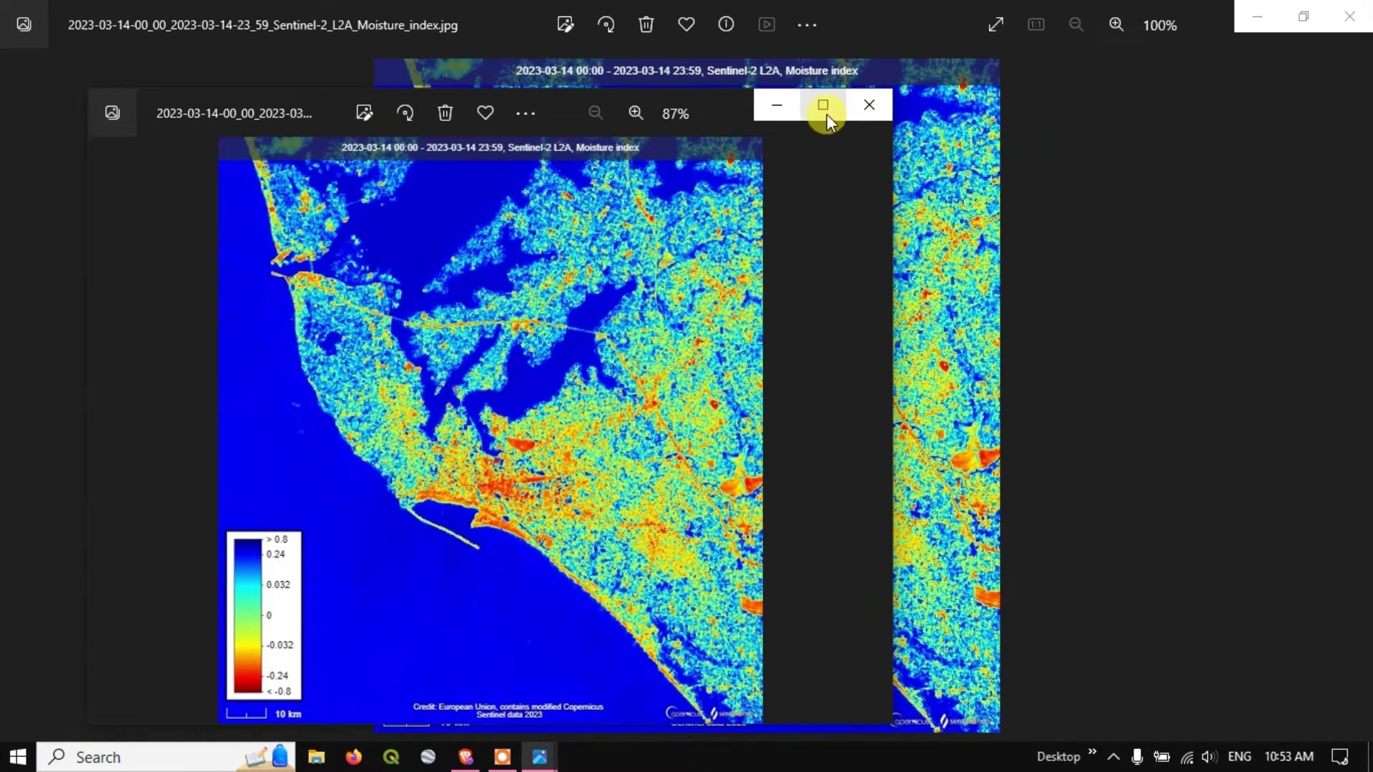
left_click(869, 104)
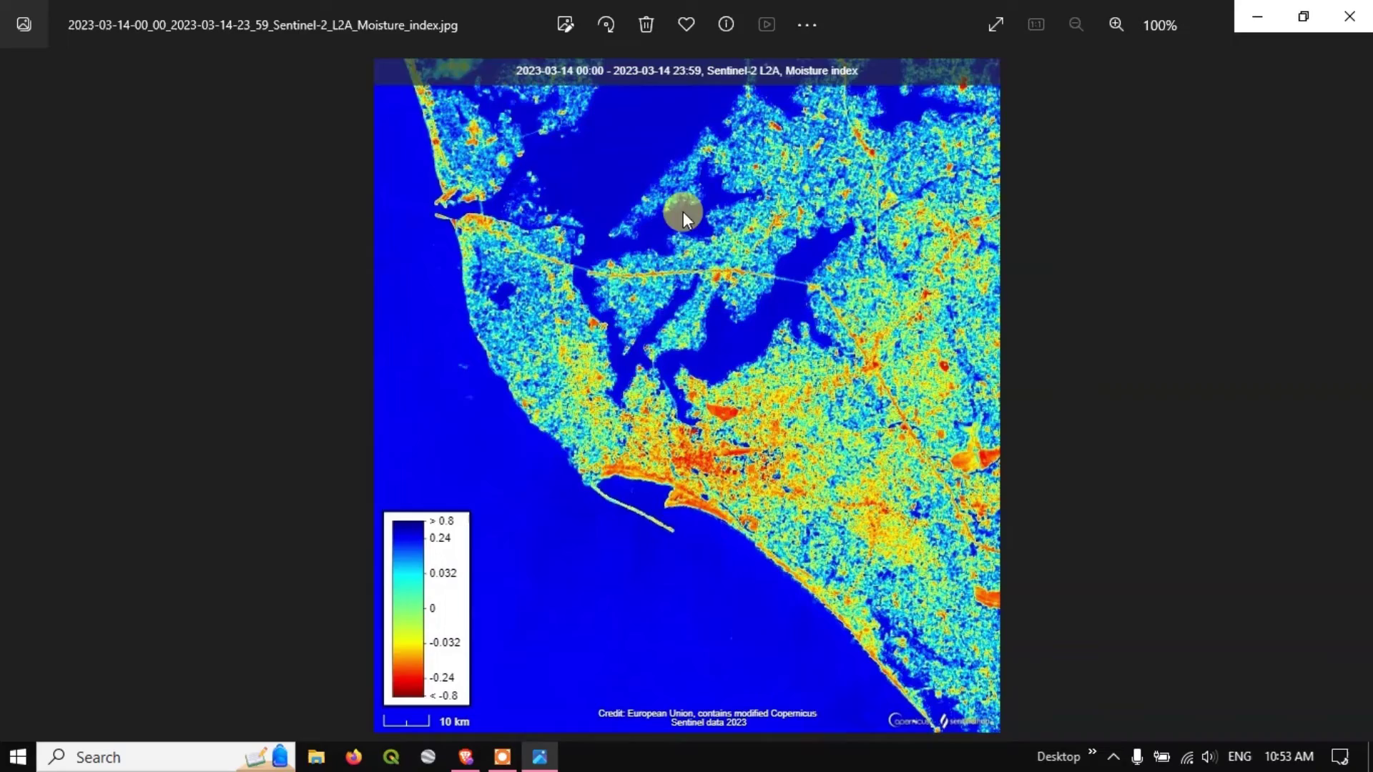
scroll(634, 379, "up", 3)
scroll(573, 515, "down", 3)
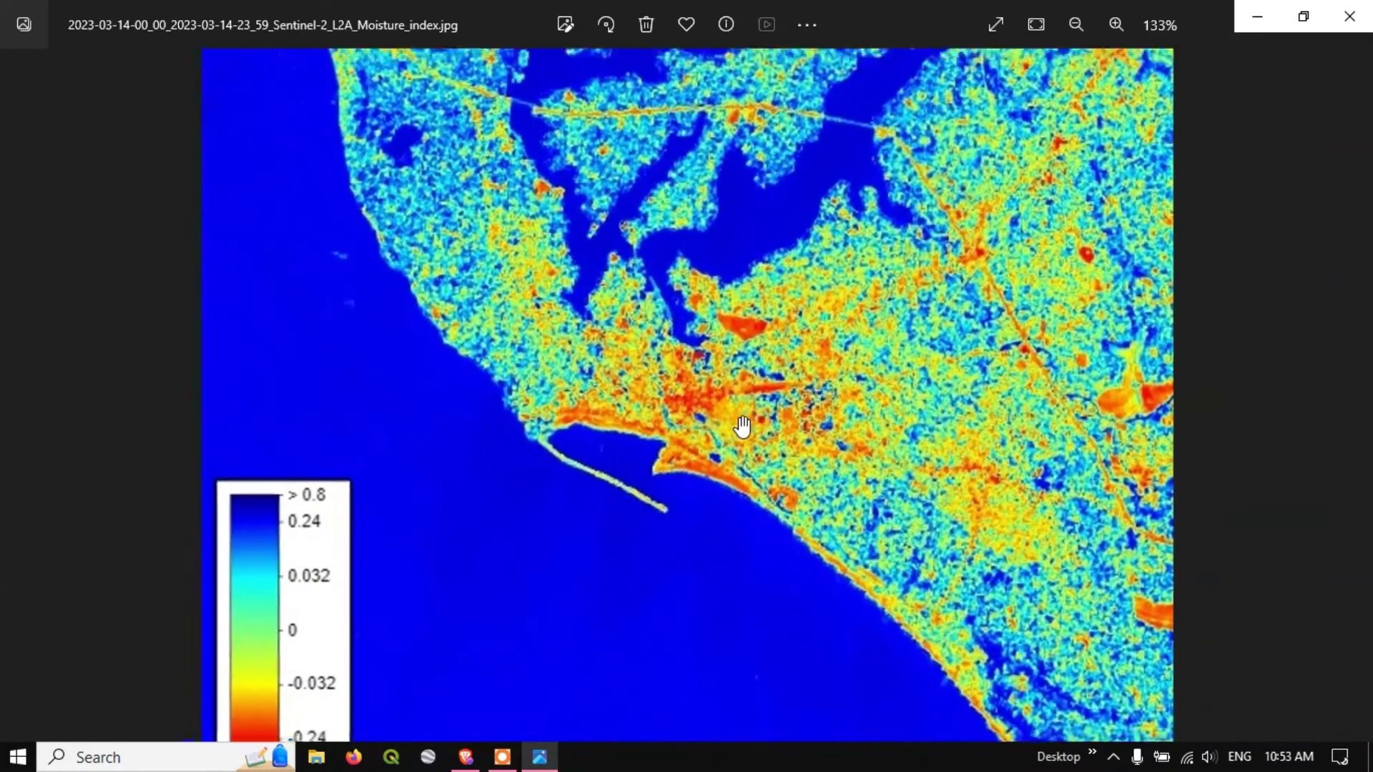
scroll(744, 426, "down", 1)
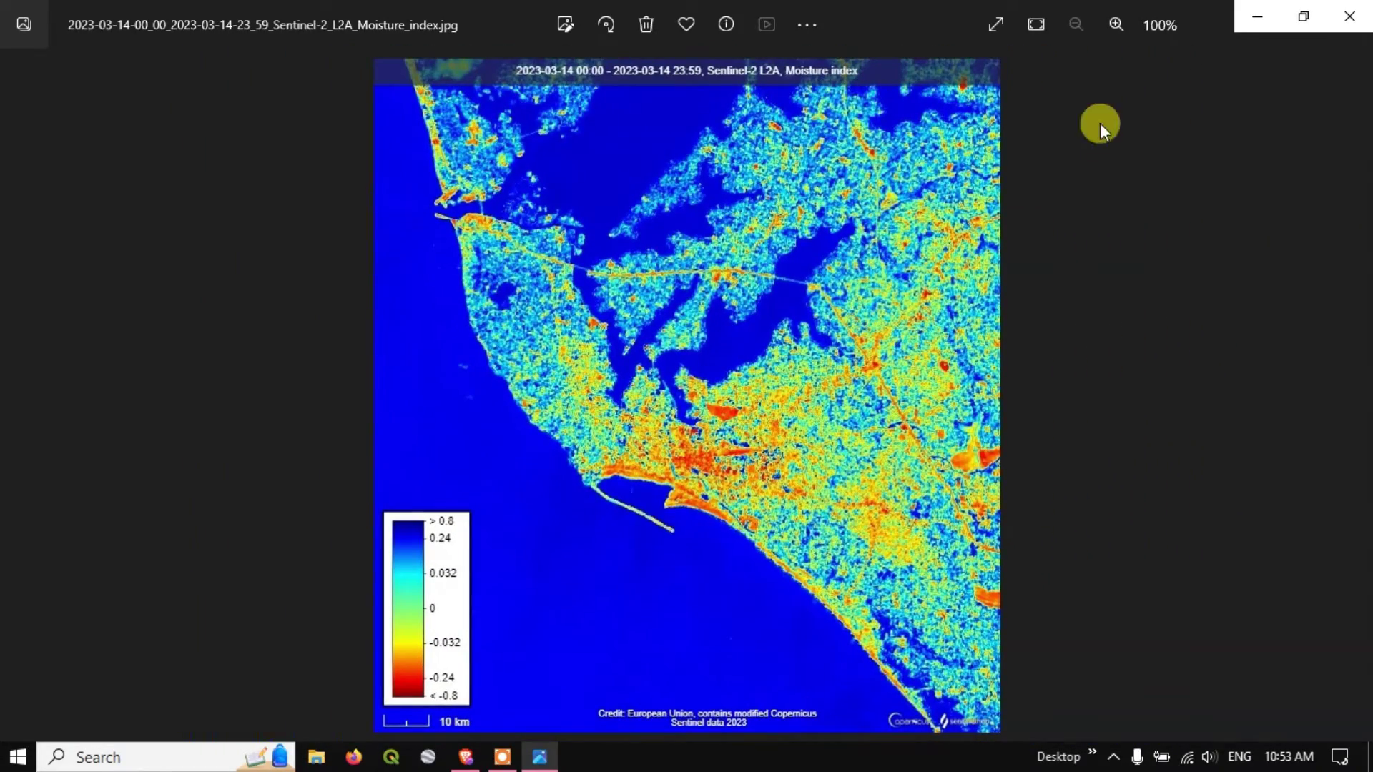
left_click(1252, 17)
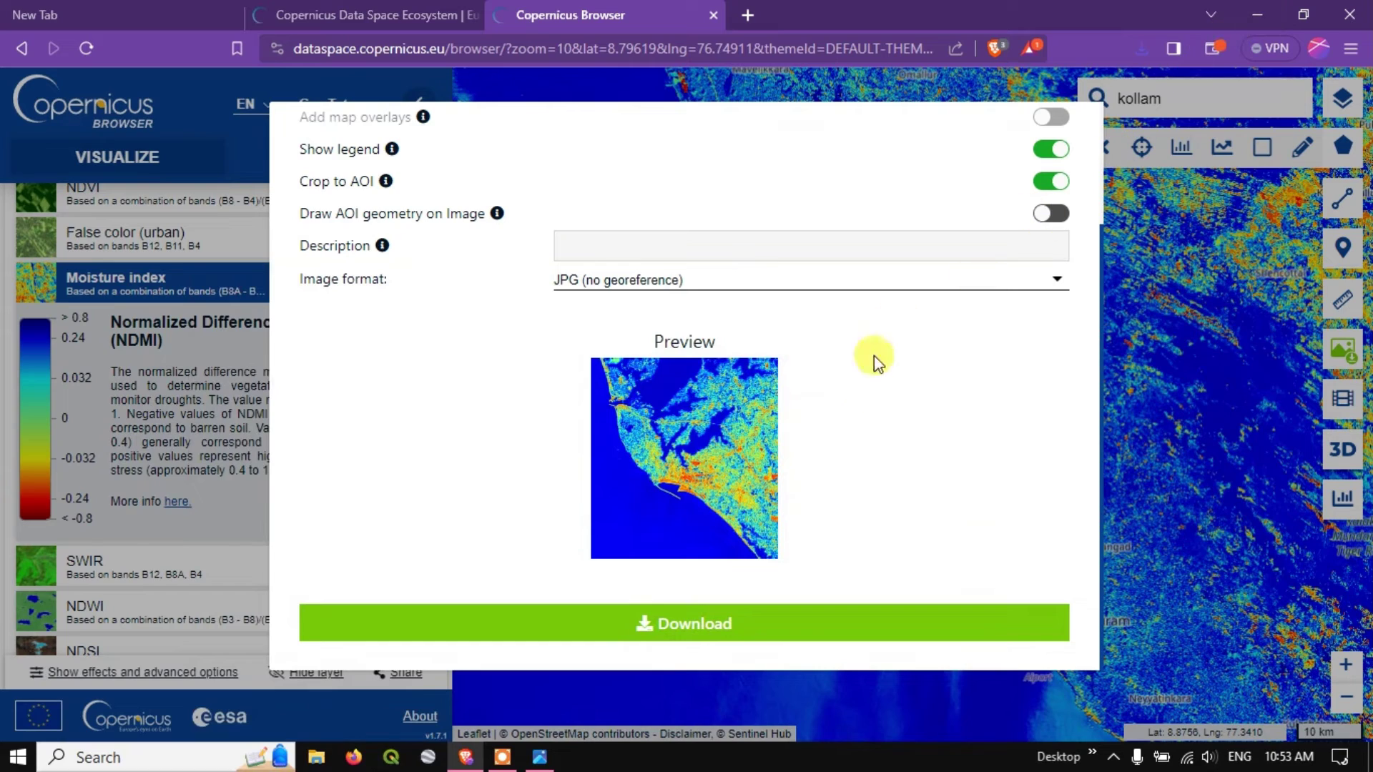
scroll(753, 401, "up", 3)
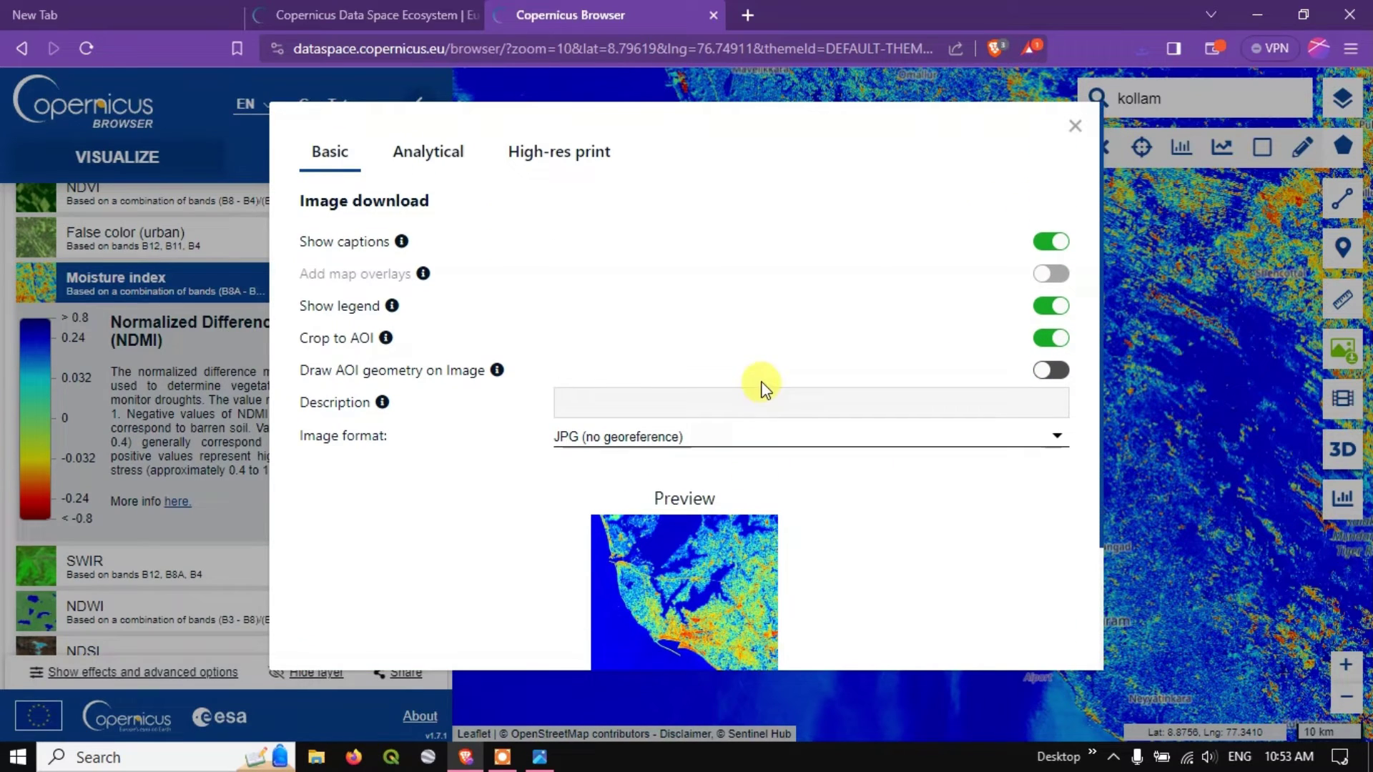
left_click(1076, 128)
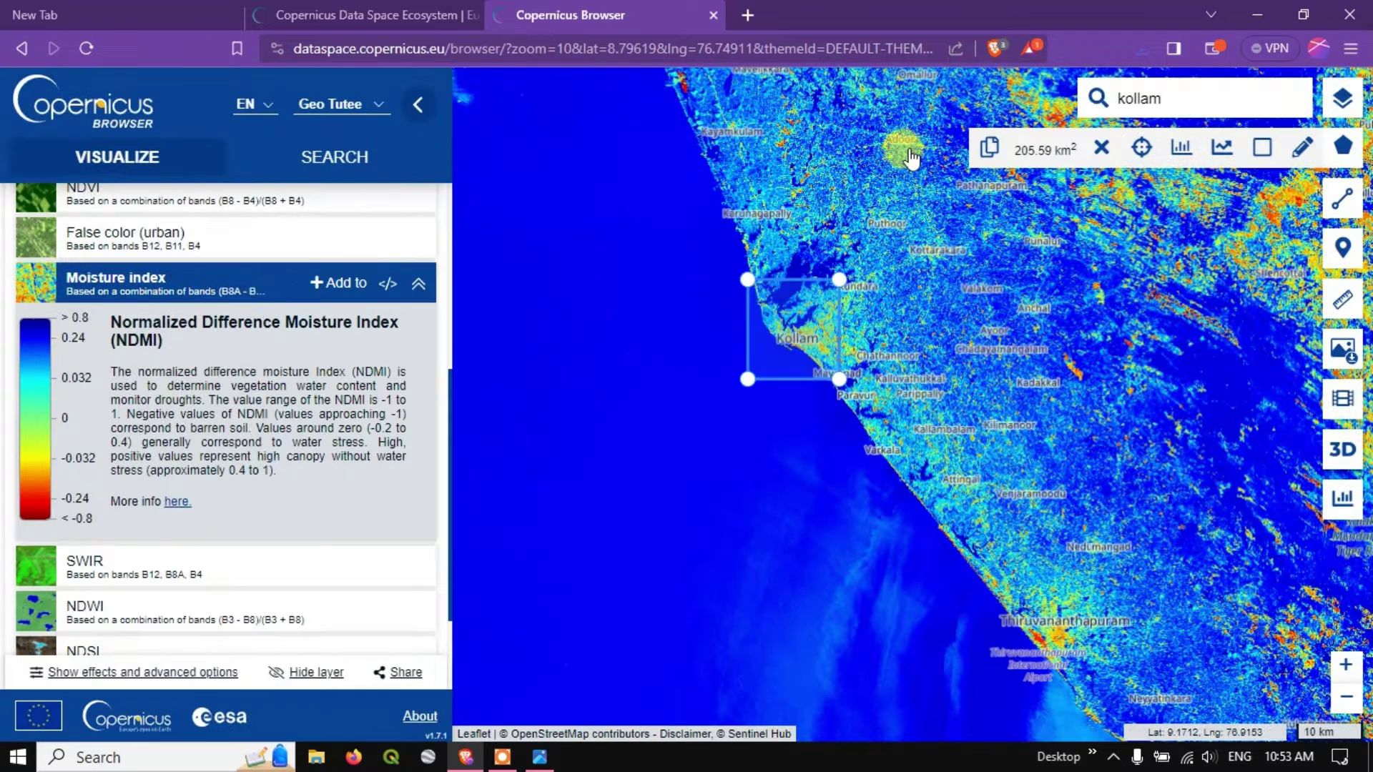
left_click(418, 286)
scroll(286, 322, "up", 5)
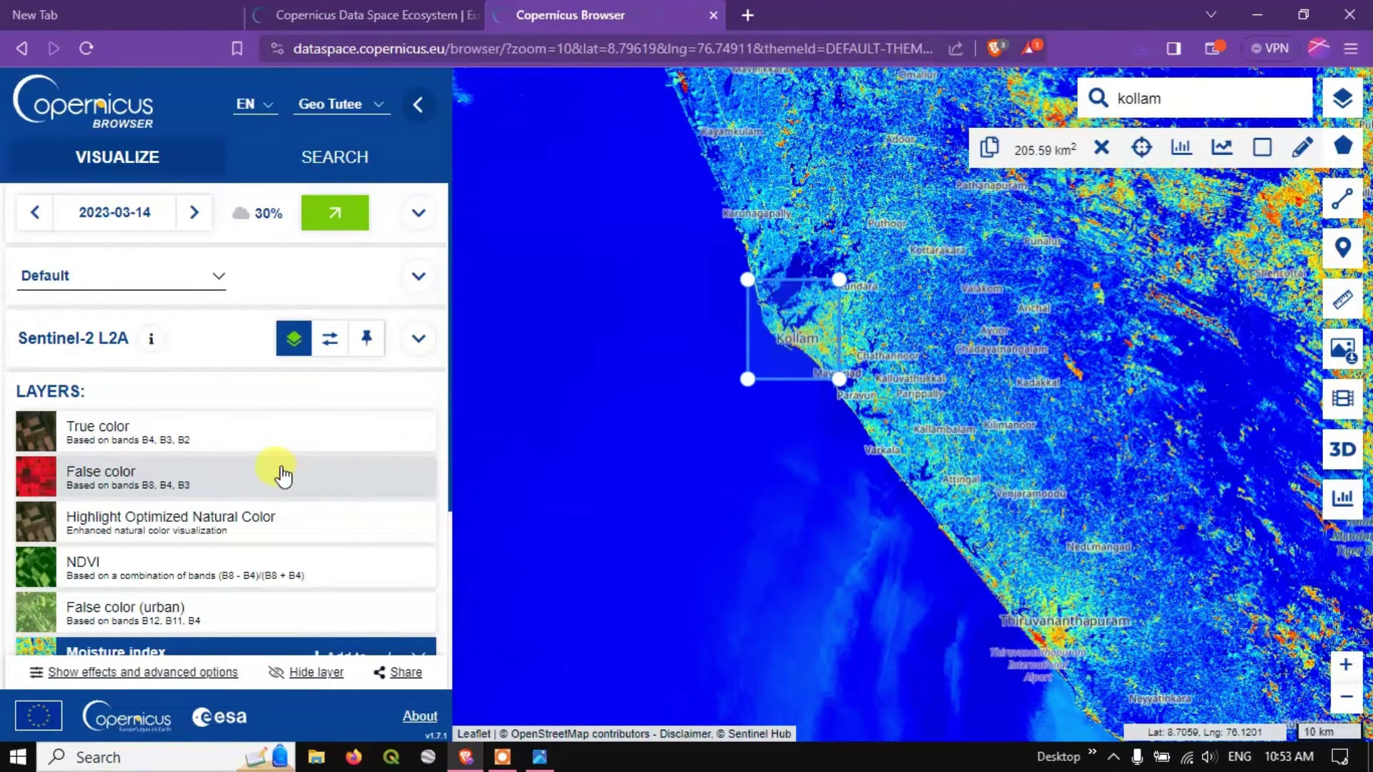
scroll(286, 478, "down", 3)
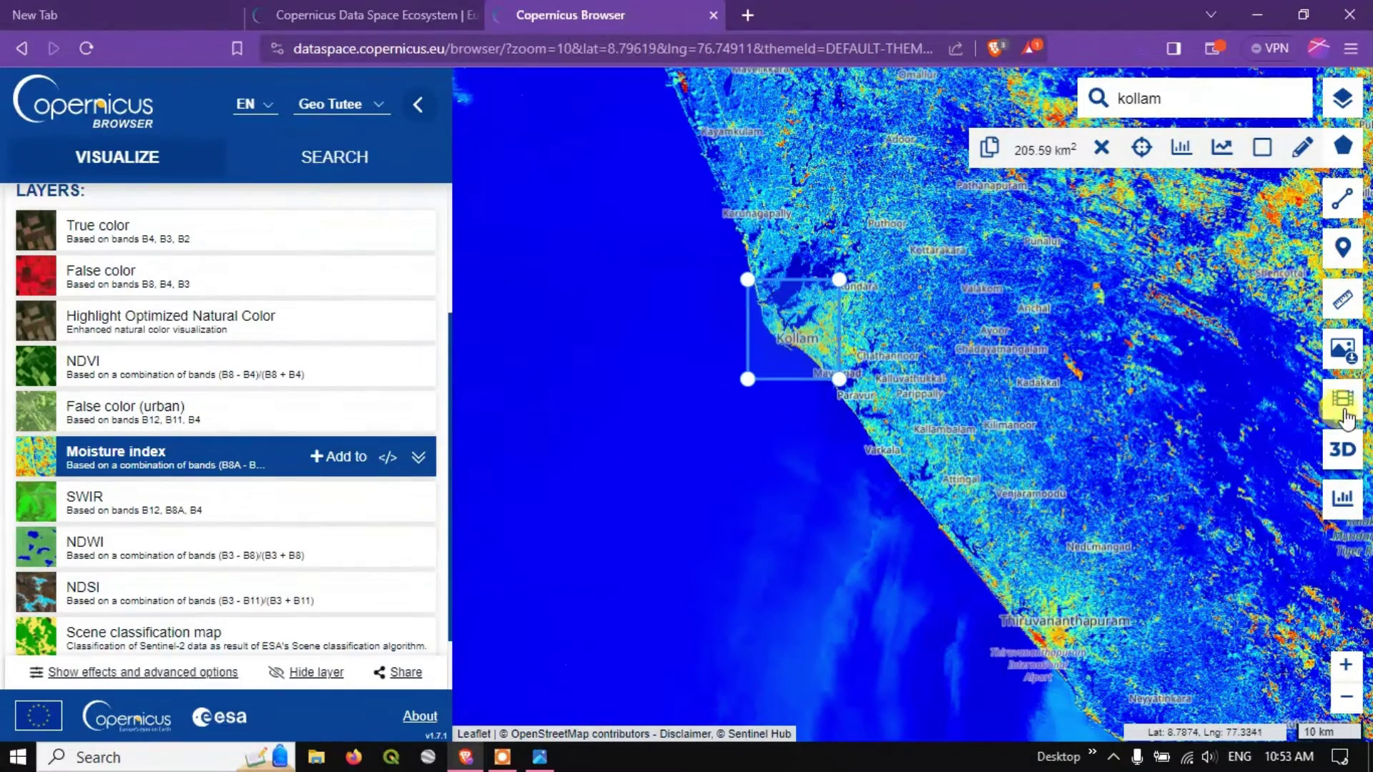
Step: Set the analytical download to TIFF (32-bit float), HIGH resolution, UTM 43N (EPSG:32643)
left_click(1353, 364)
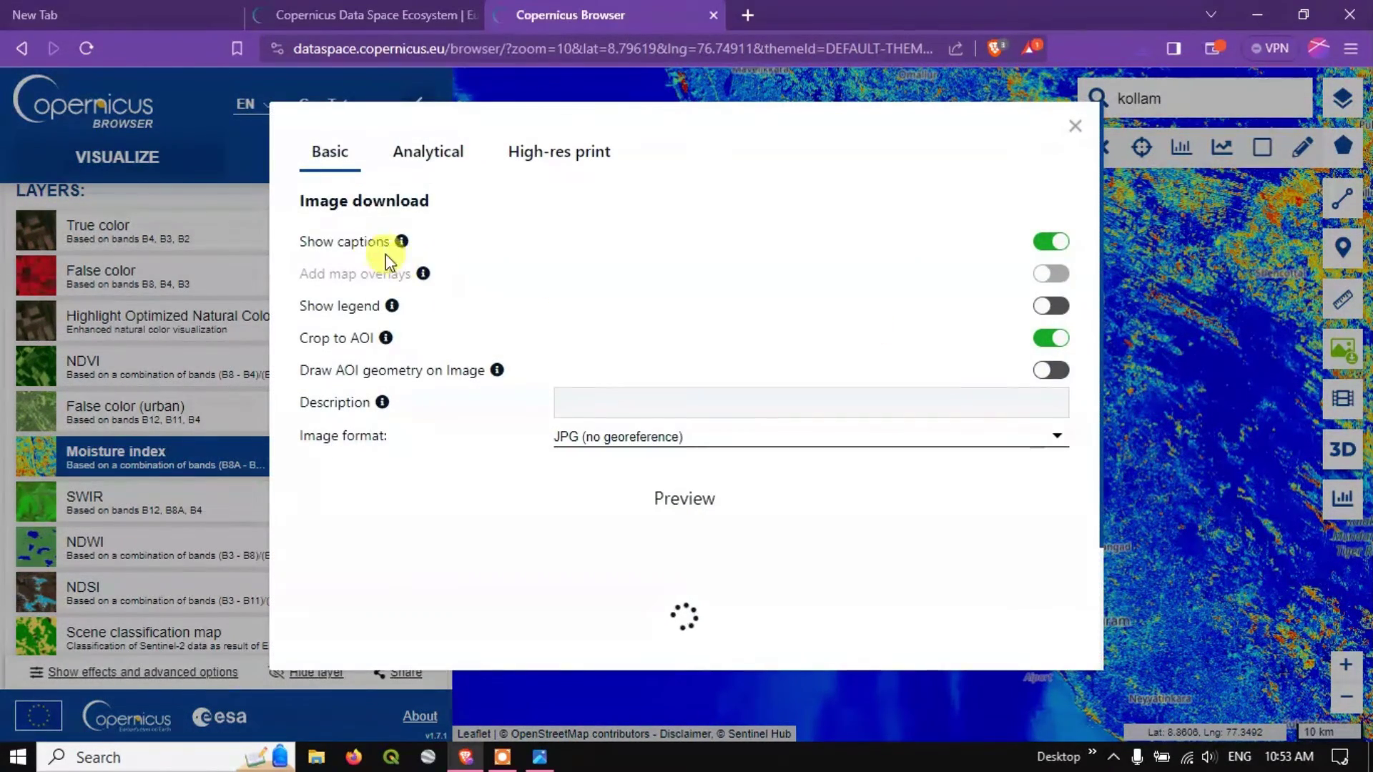
left_click(428, 164)
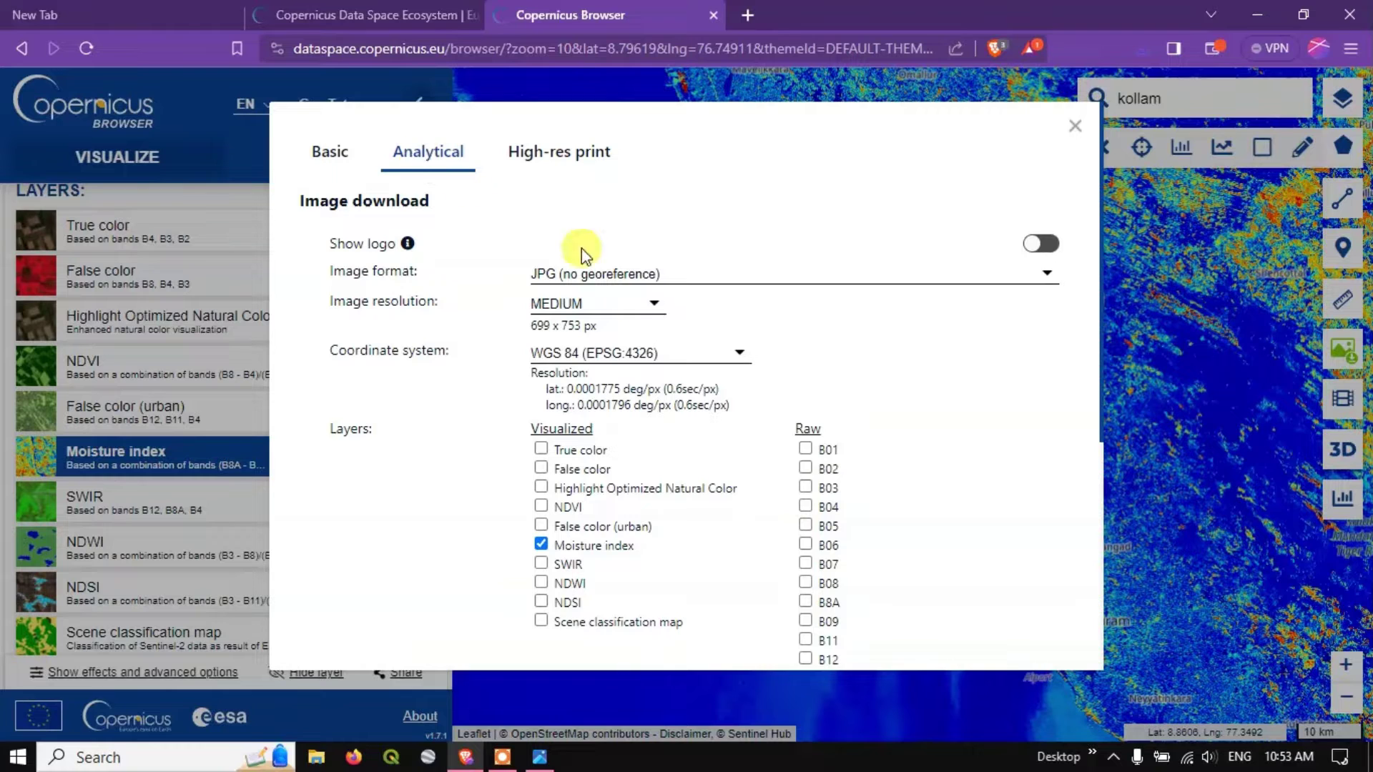
left_click(571, 274)
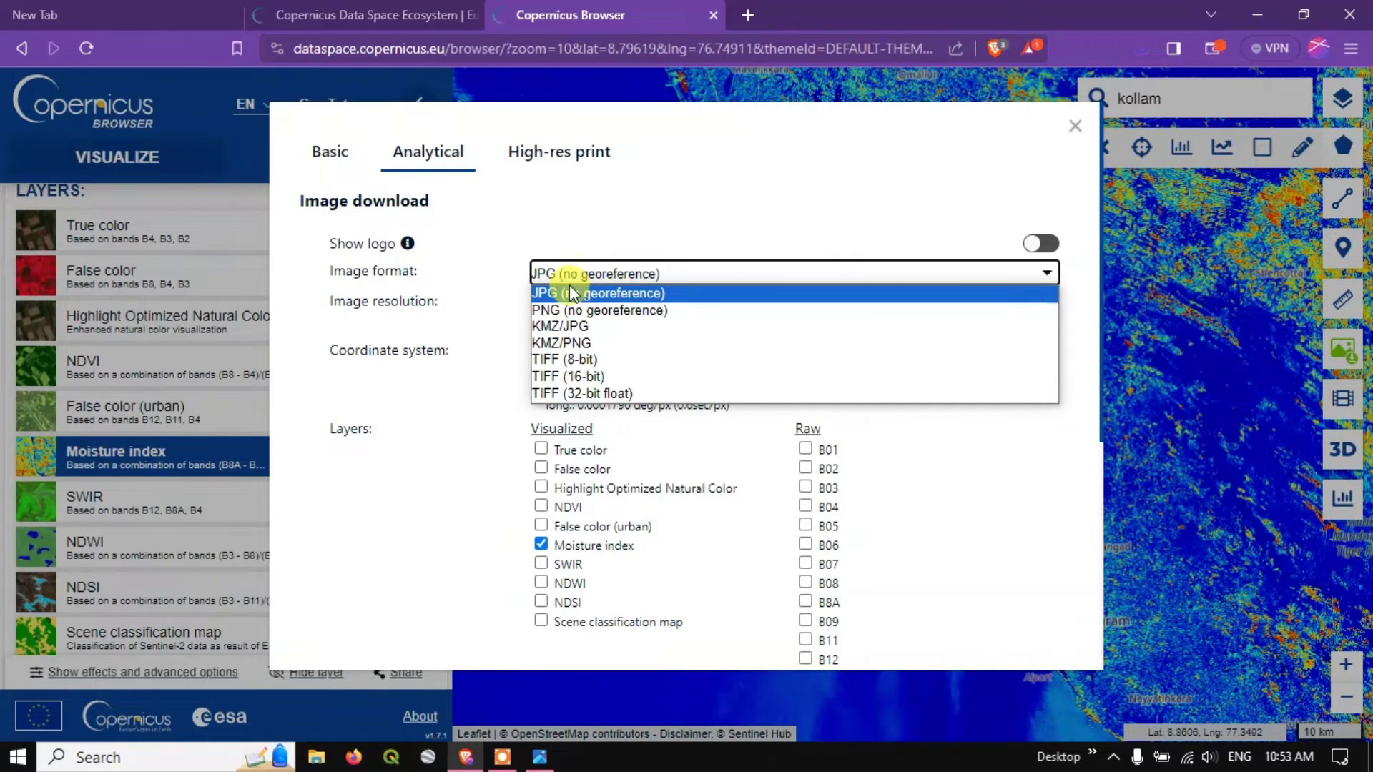
left_click(574, 395)
left_click(609, 272)
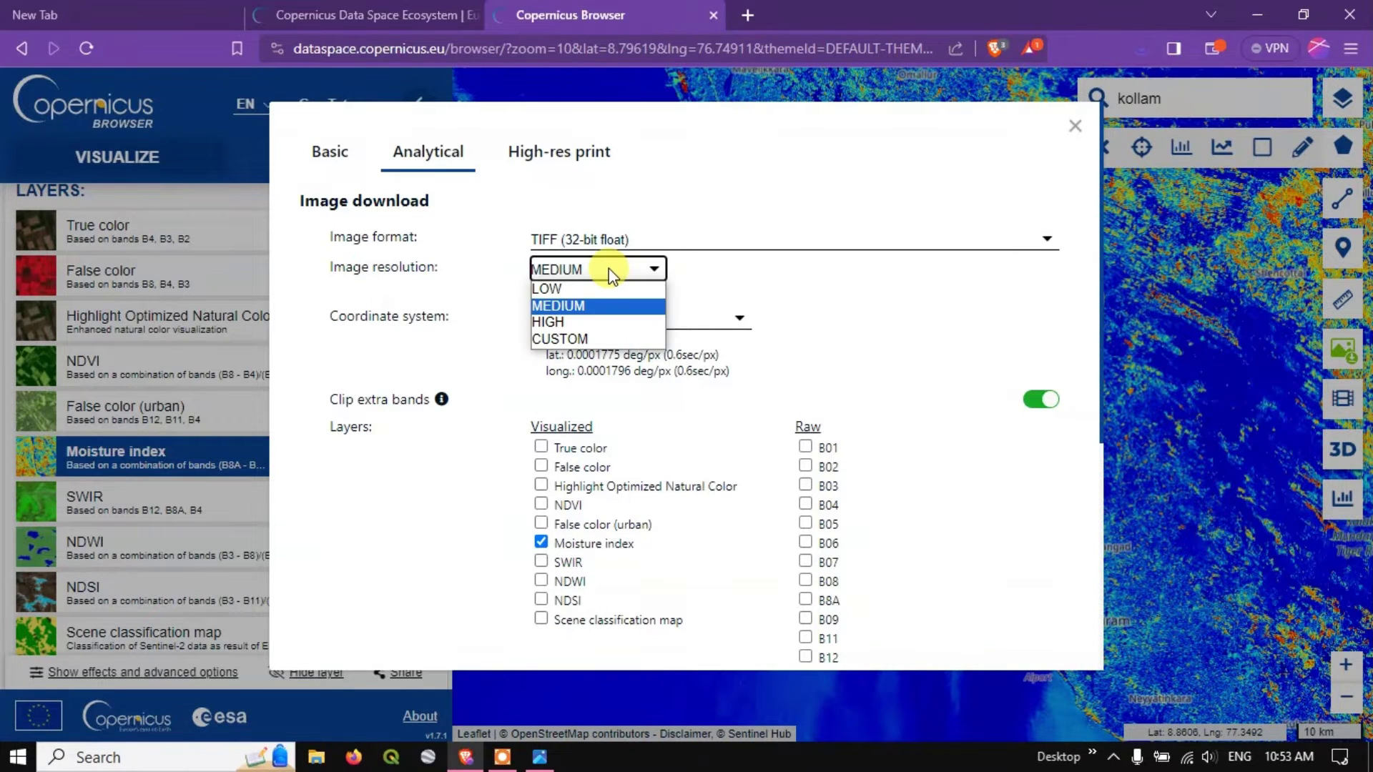
left_click(594, 321)
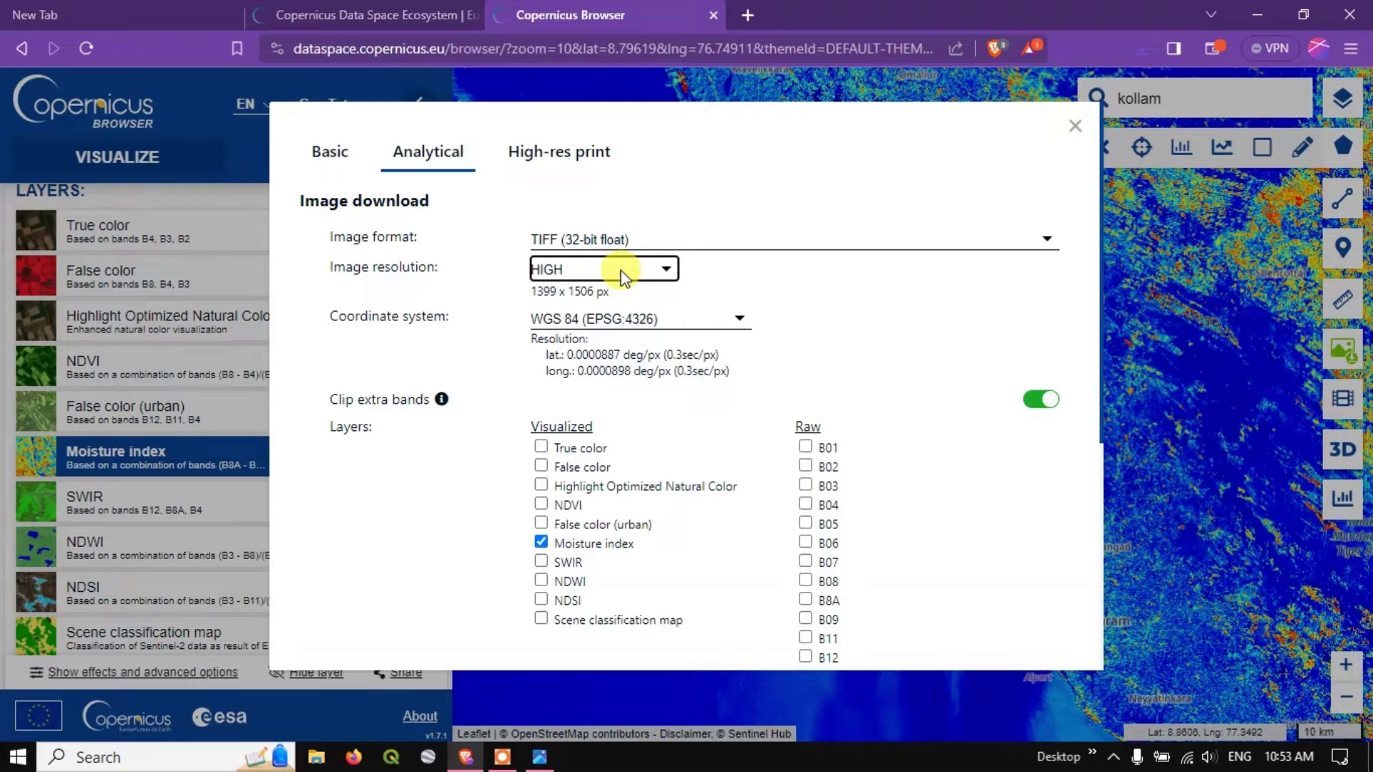
left_click(576, 322)
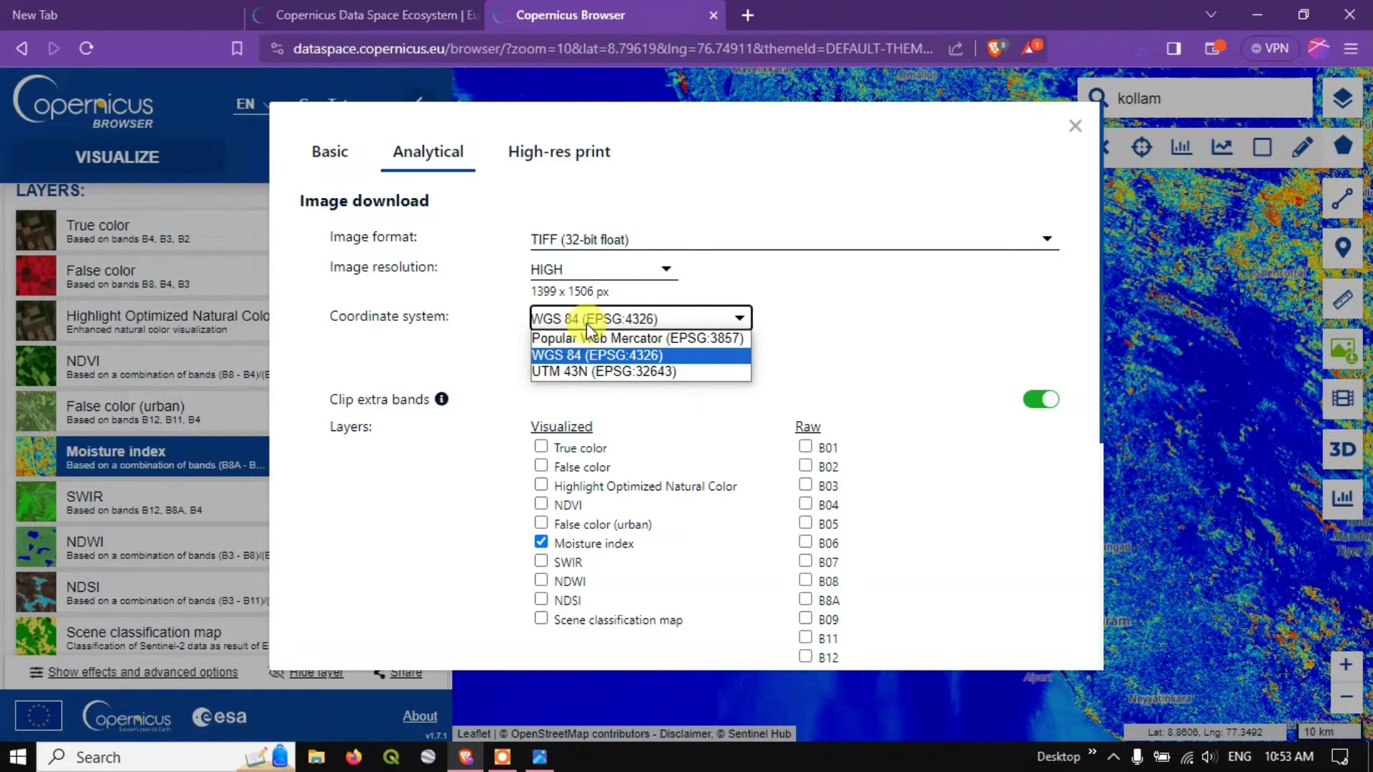
left_click(566, 371)
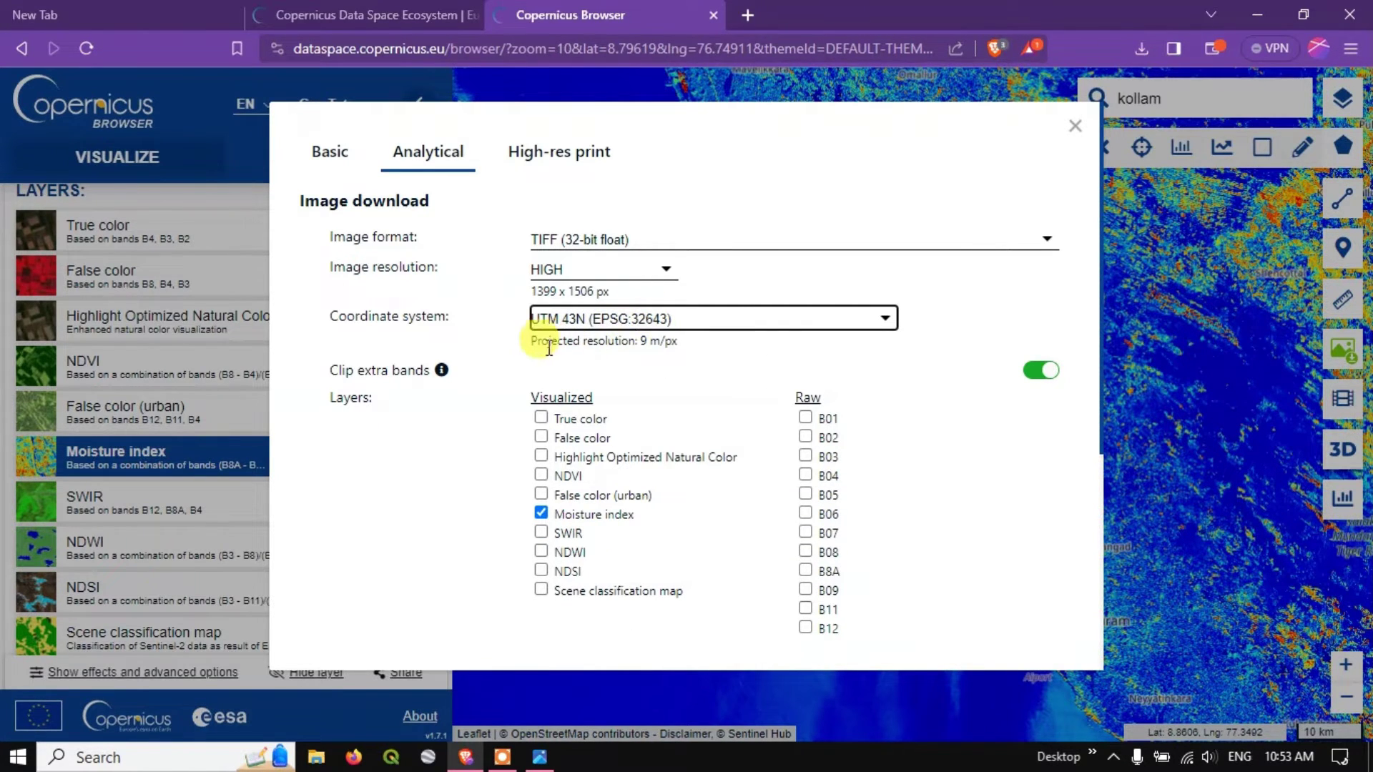
left_click_drag(640, 342, 674, 342)
left_click(676, 343)
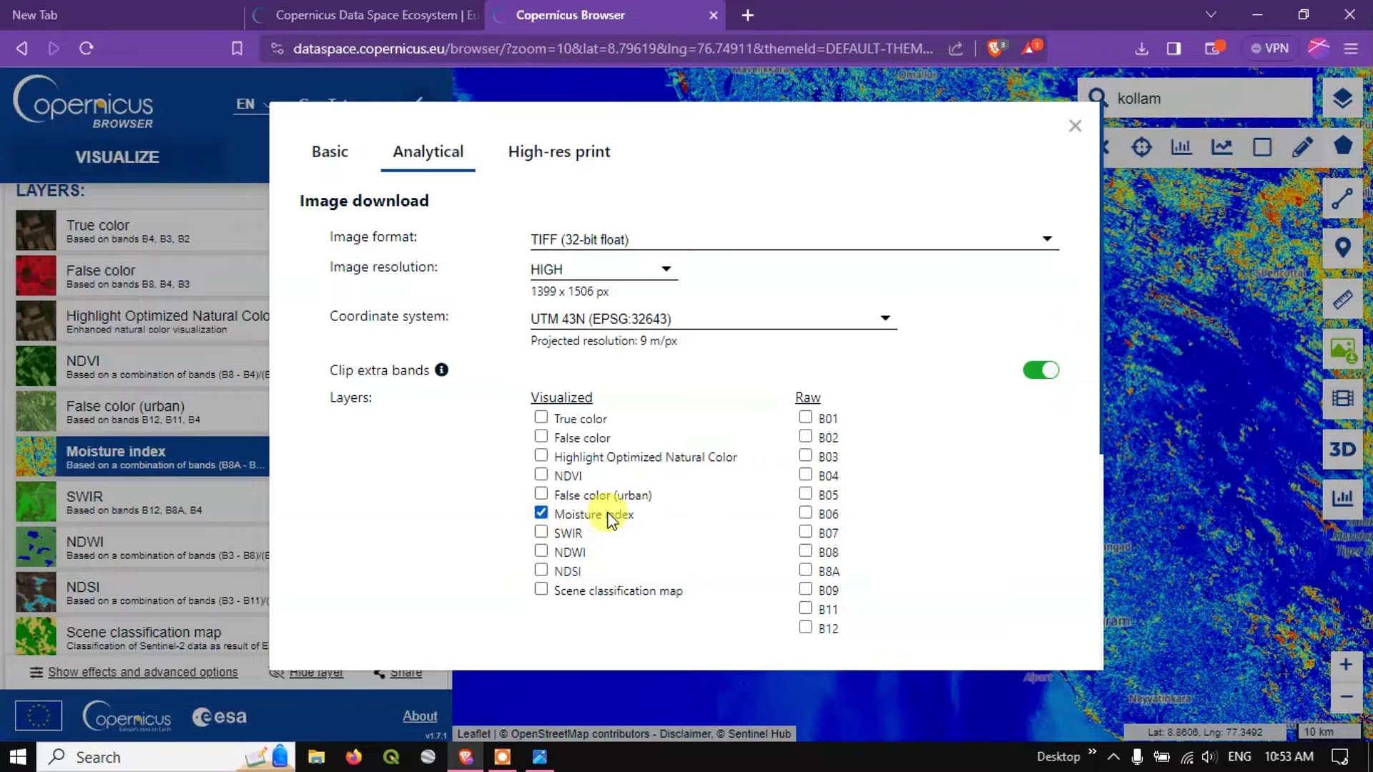
Step: Include True color, NDVI, SWIR, NDWI and Scene classification map layers in the download
left_click(542, 419)
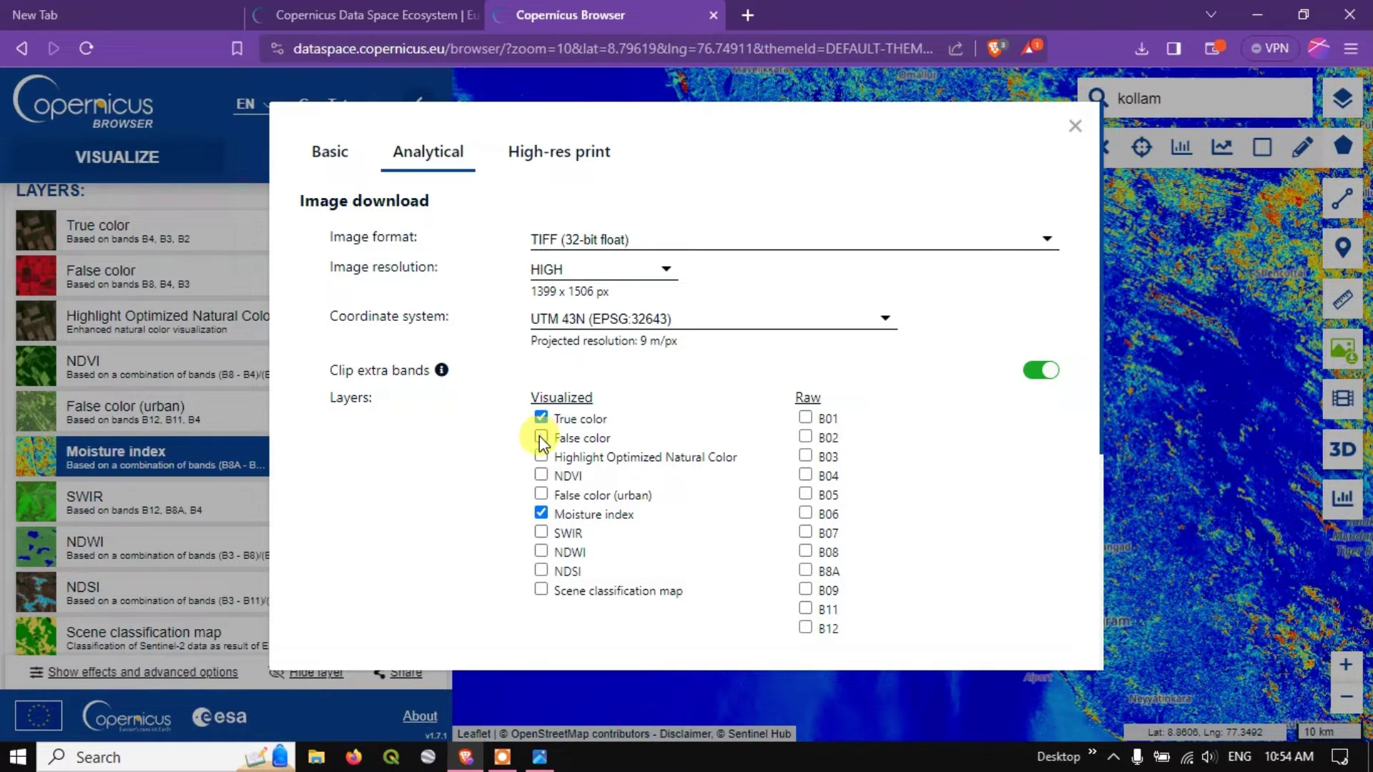
left_click(540, 476)
left_click(541, 534)
left_click(541, 552)
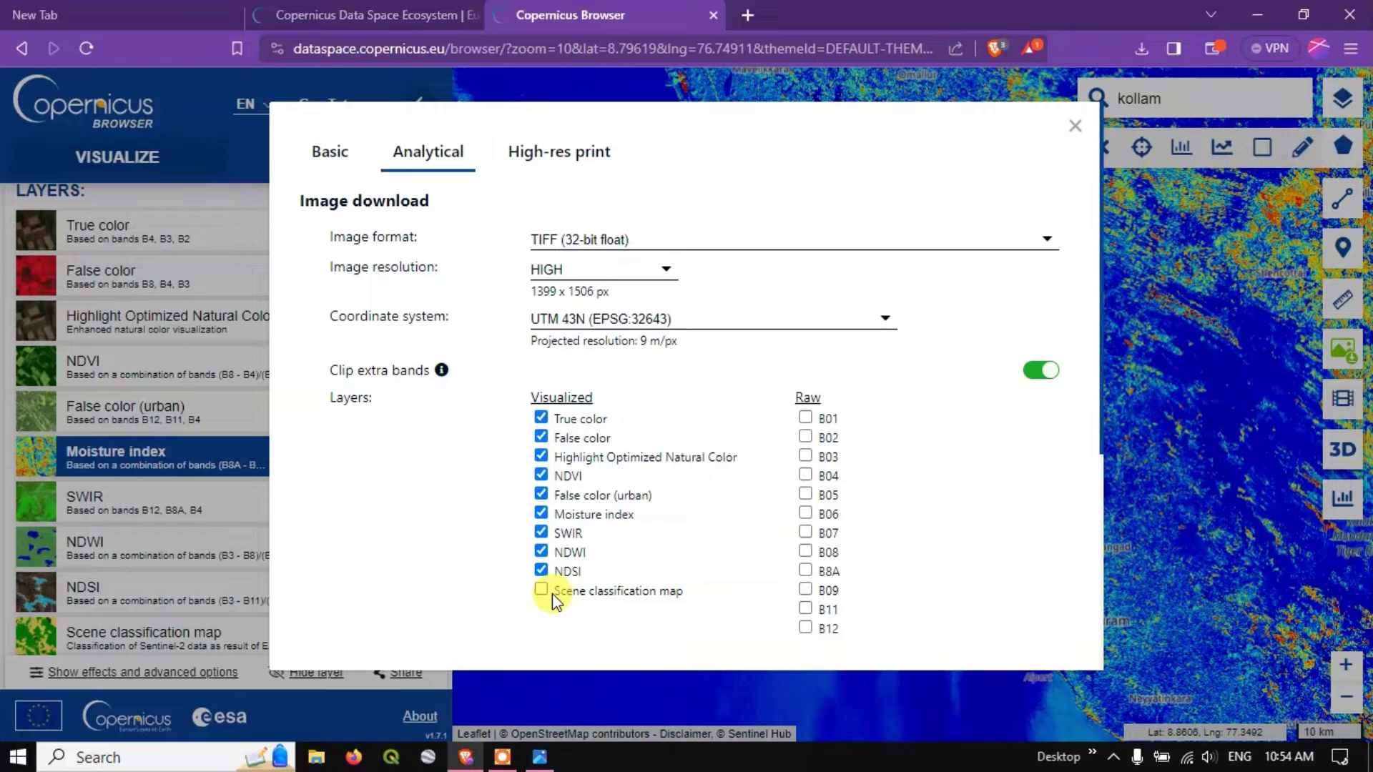
scroll(736, 511, "down", 3)
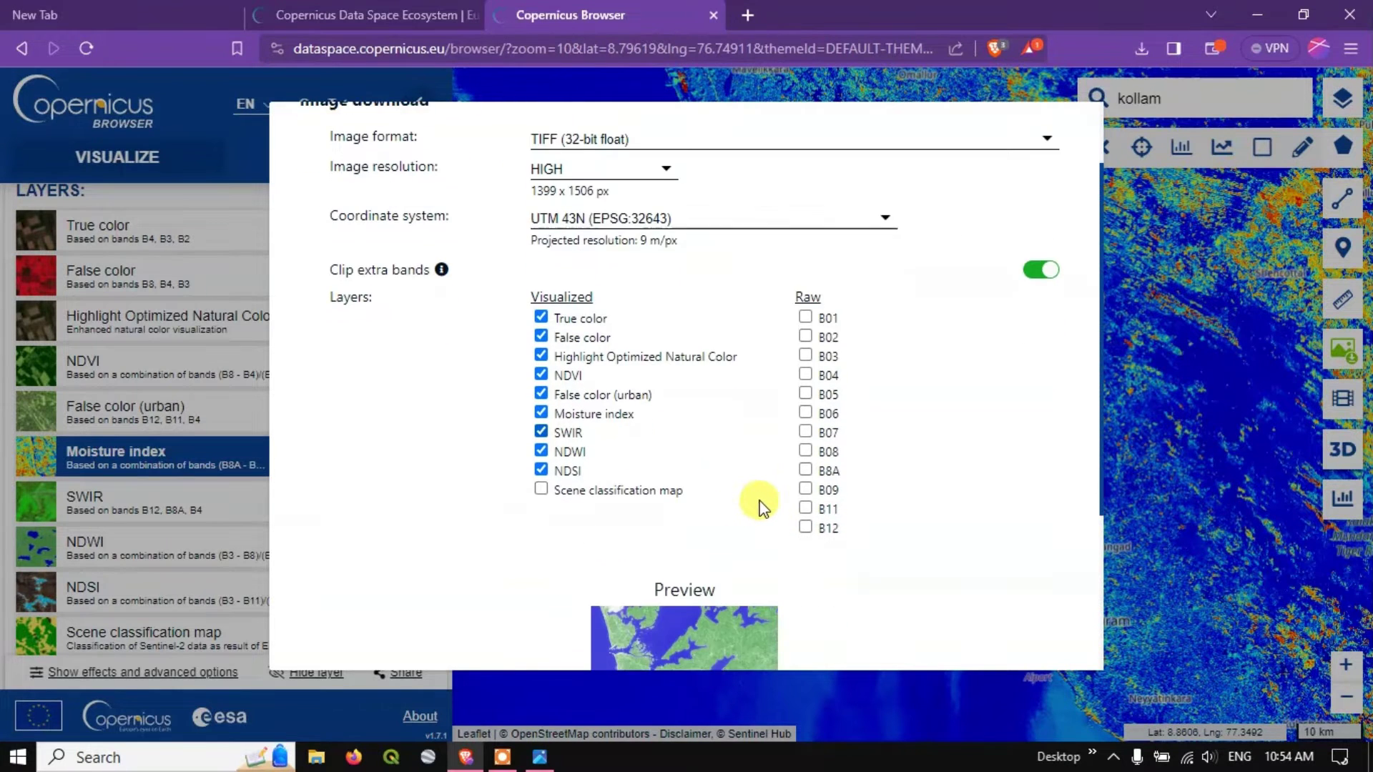
scroll(643, 399, "up", 2)
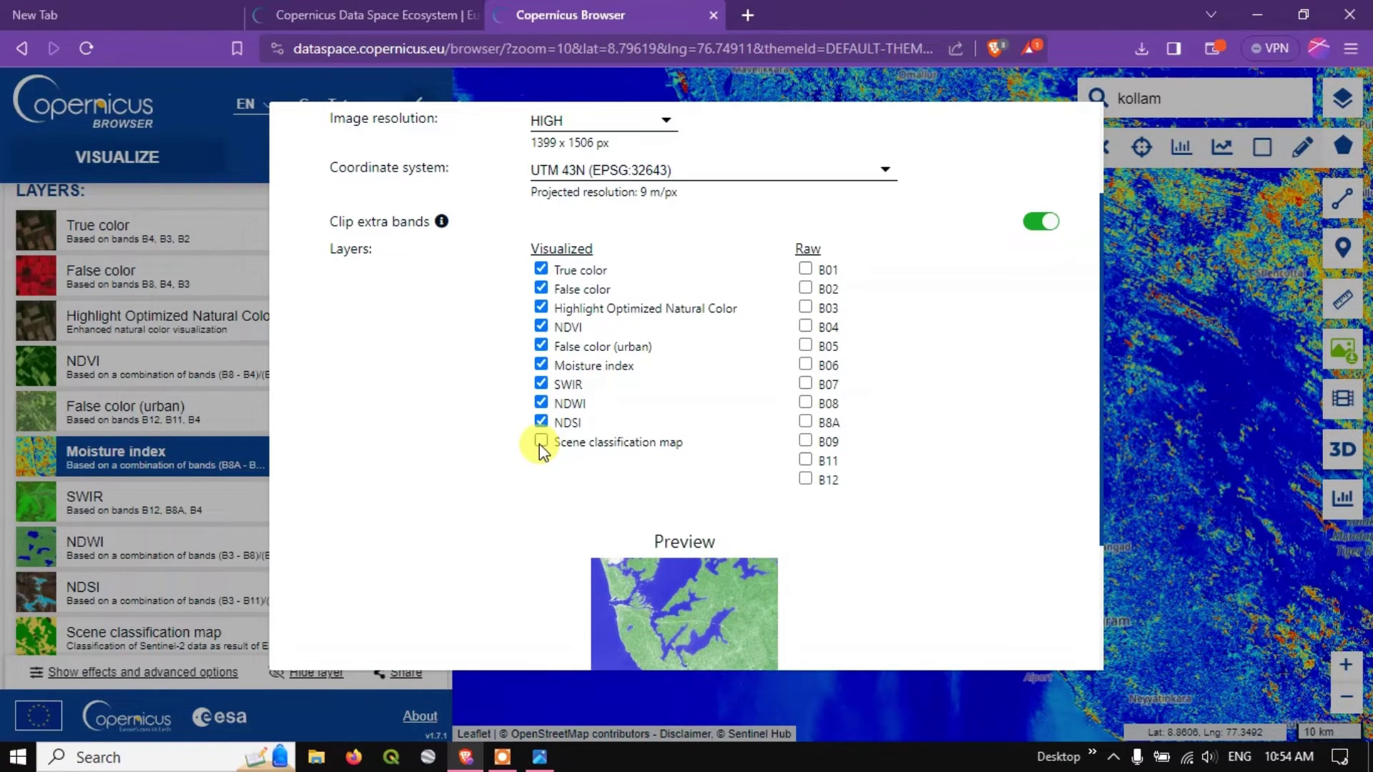
left_click(541, 442)
scroll(687, 450, "down", 3)
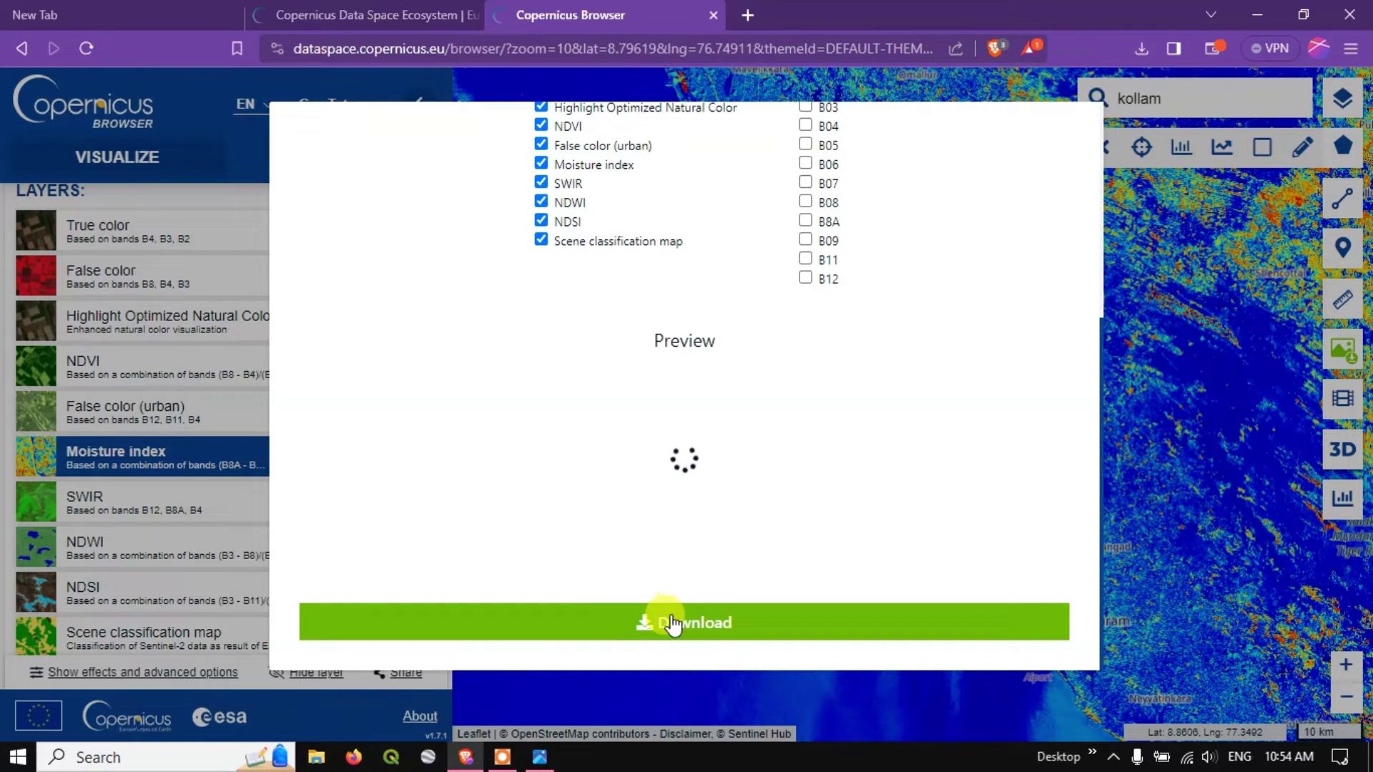
scroll(715, 566, "up", 3)
scroll(717, 563, "down", 3)
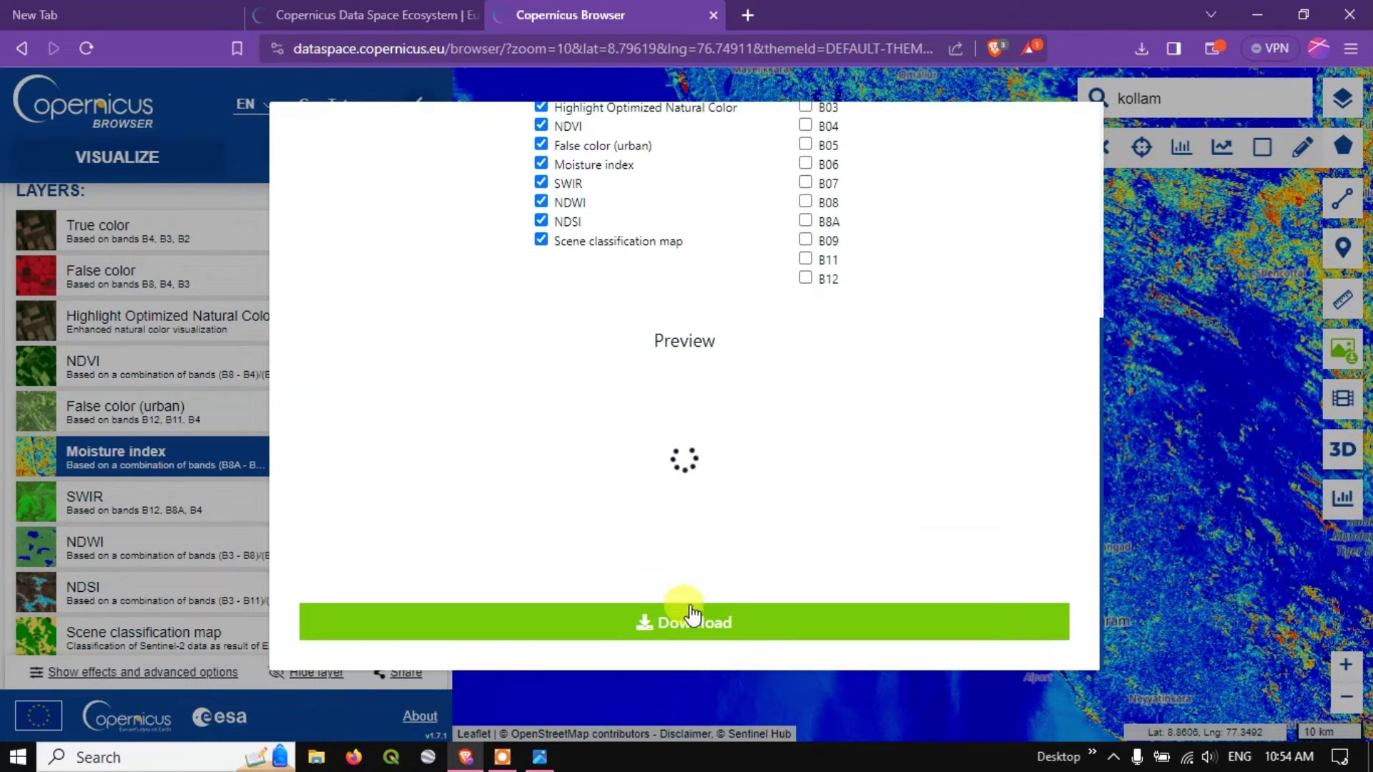
Step: Start the download of the selected layers so the Save As dialog appears
left_click(685, 616)
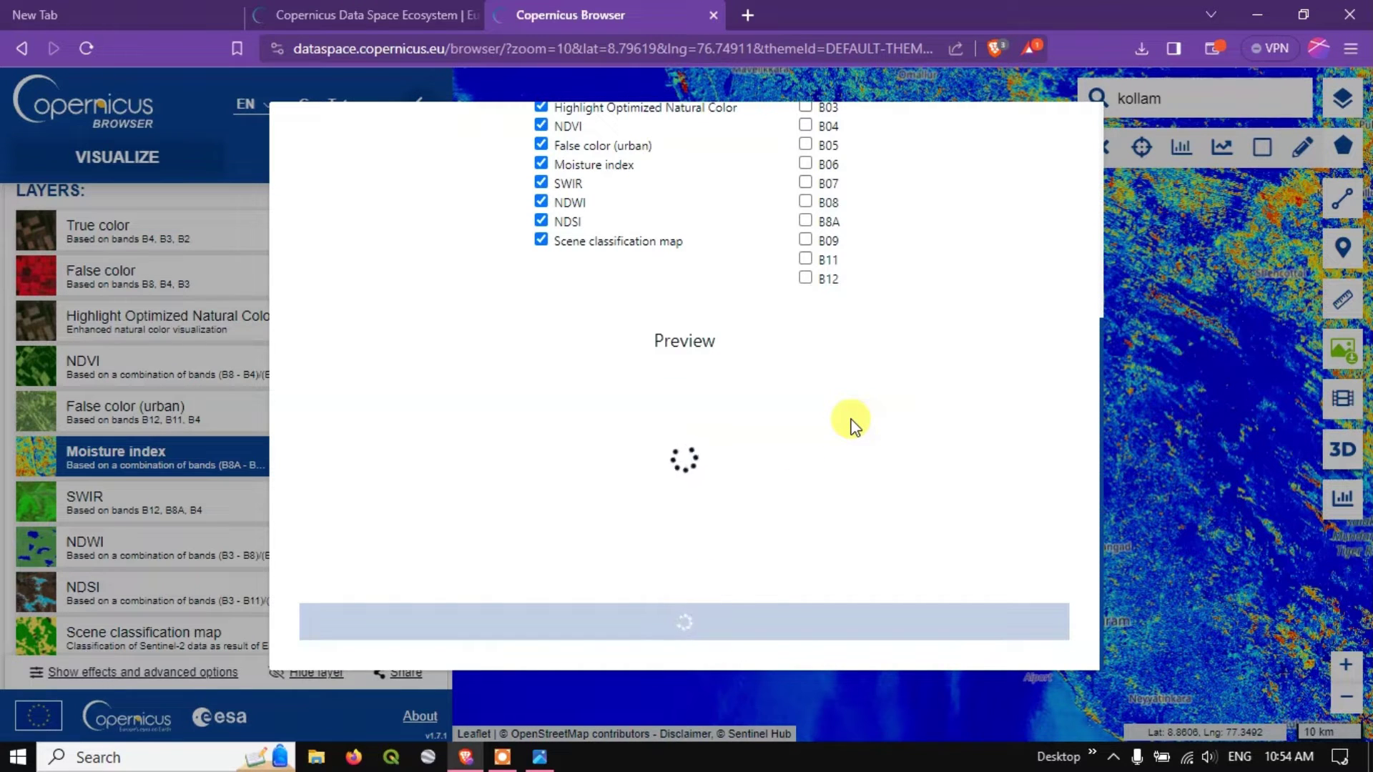
scroll(850, 422, "up", 3)
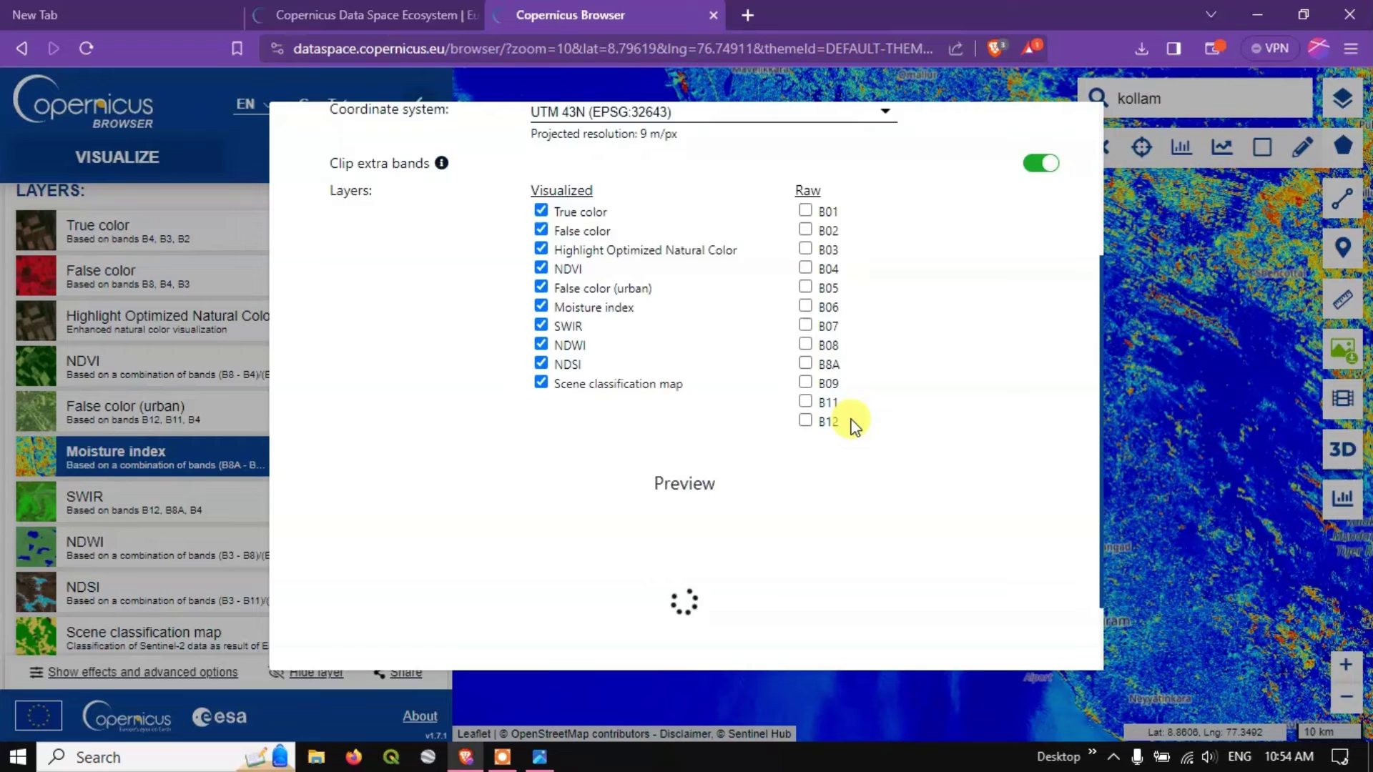
scroll(851, 422, "down", 3)
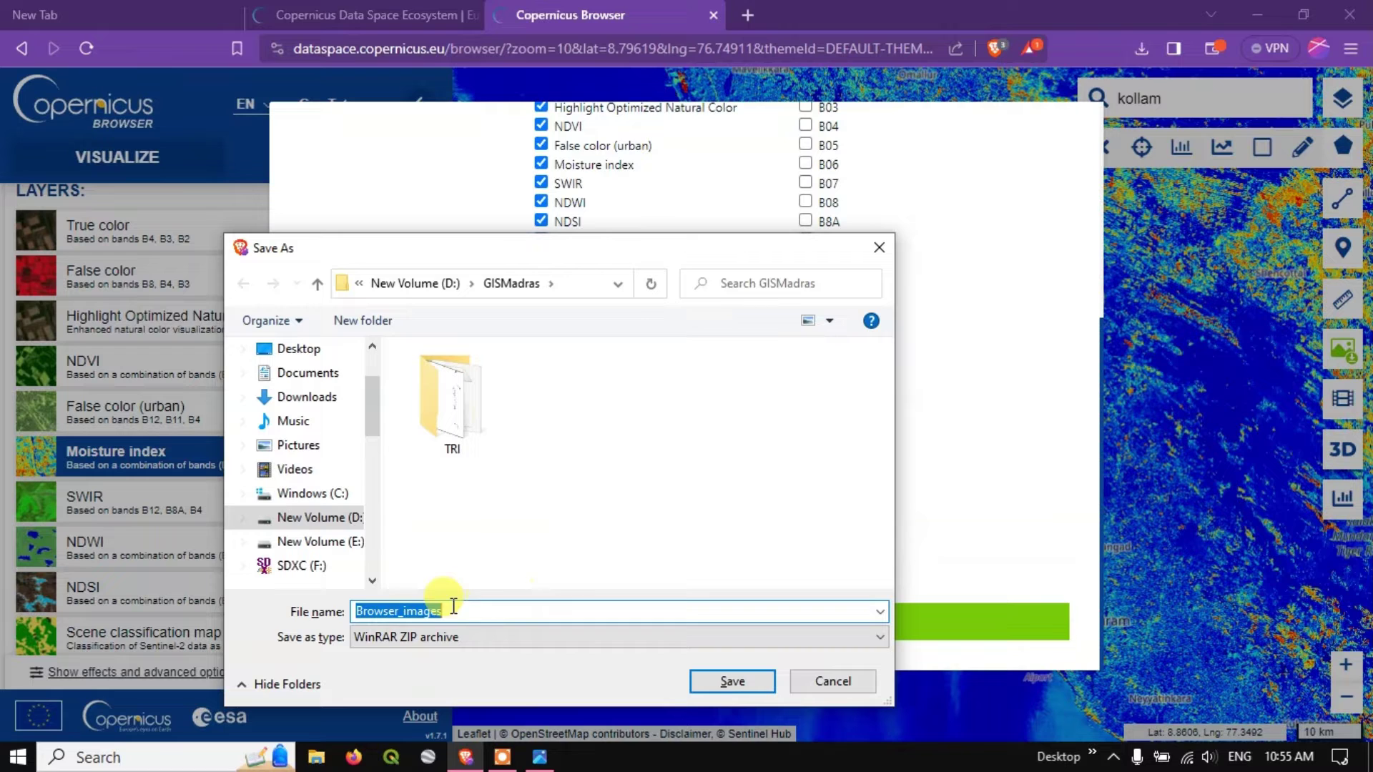
Step: Save Browser_images.zip into GISMadras and show it in File Explorer
left_click(726, 681)
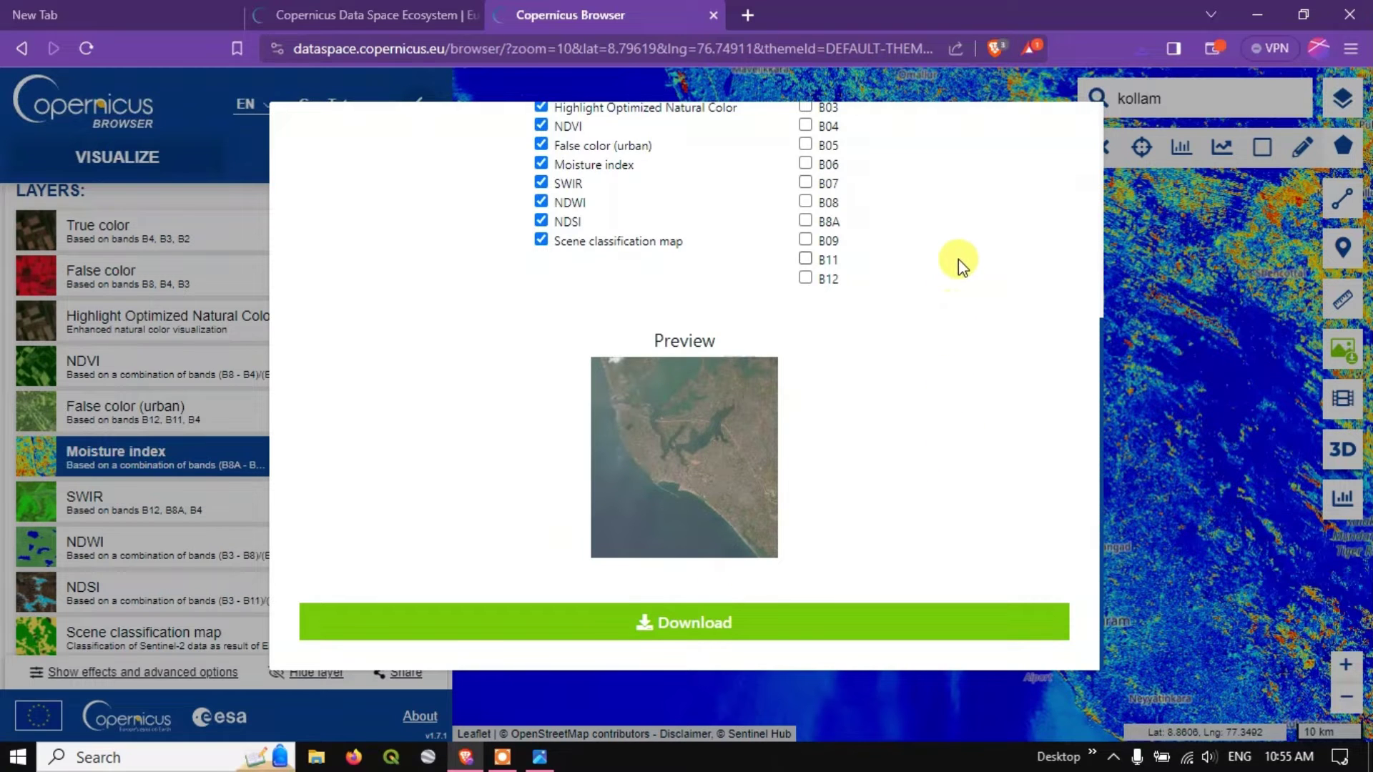
left_click(1152, 45)
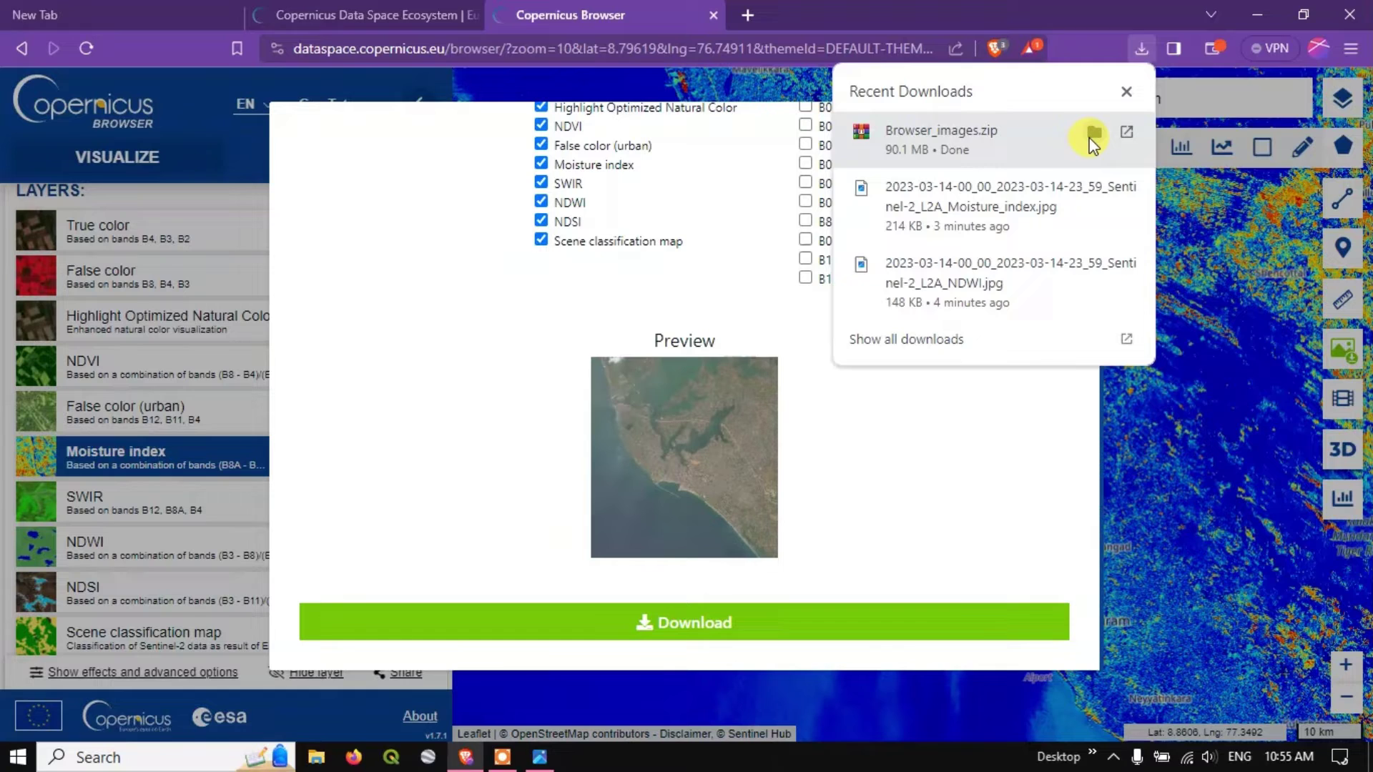
left_click(1093, 132)
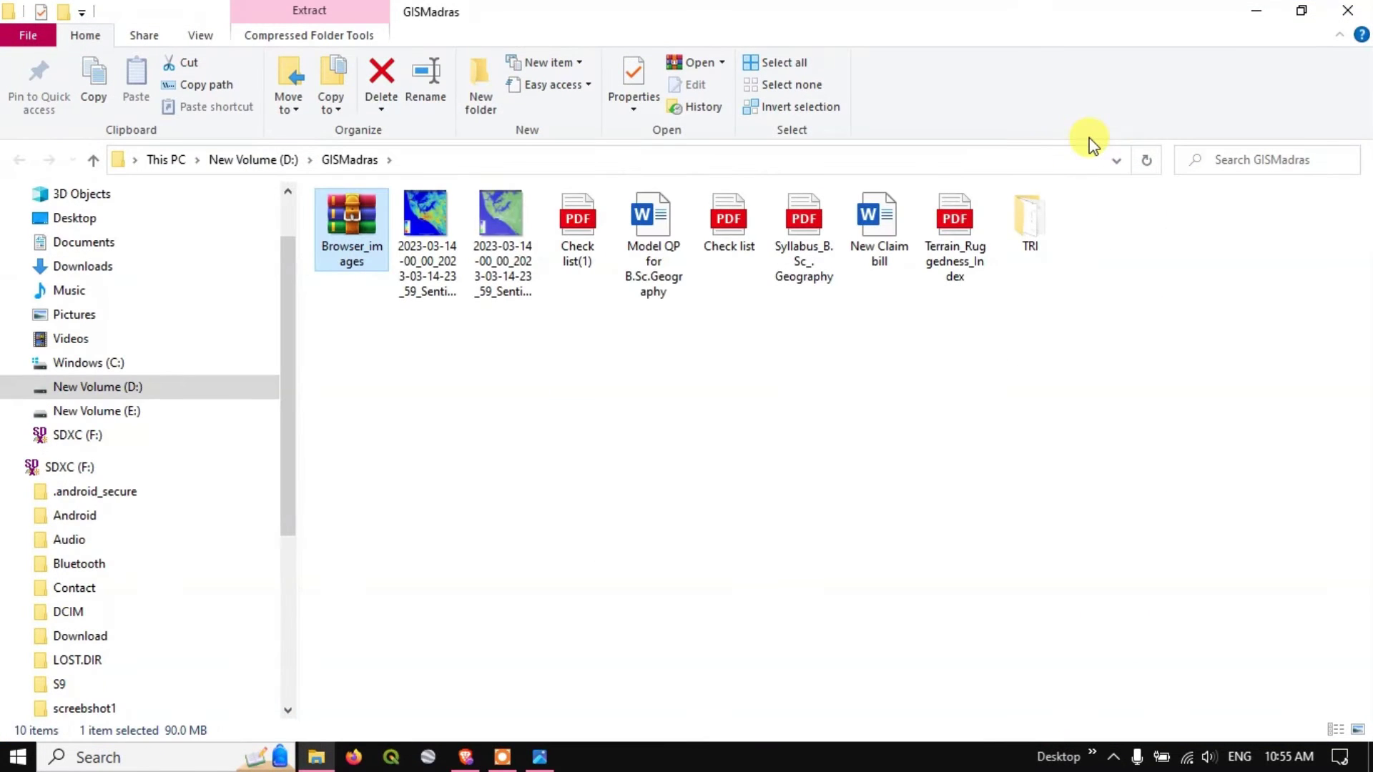
Step: Extract Browser_images.zip in place in GISMadras and check the extracted images' sizes
right_click(370, 261)
left_click(433, 338)
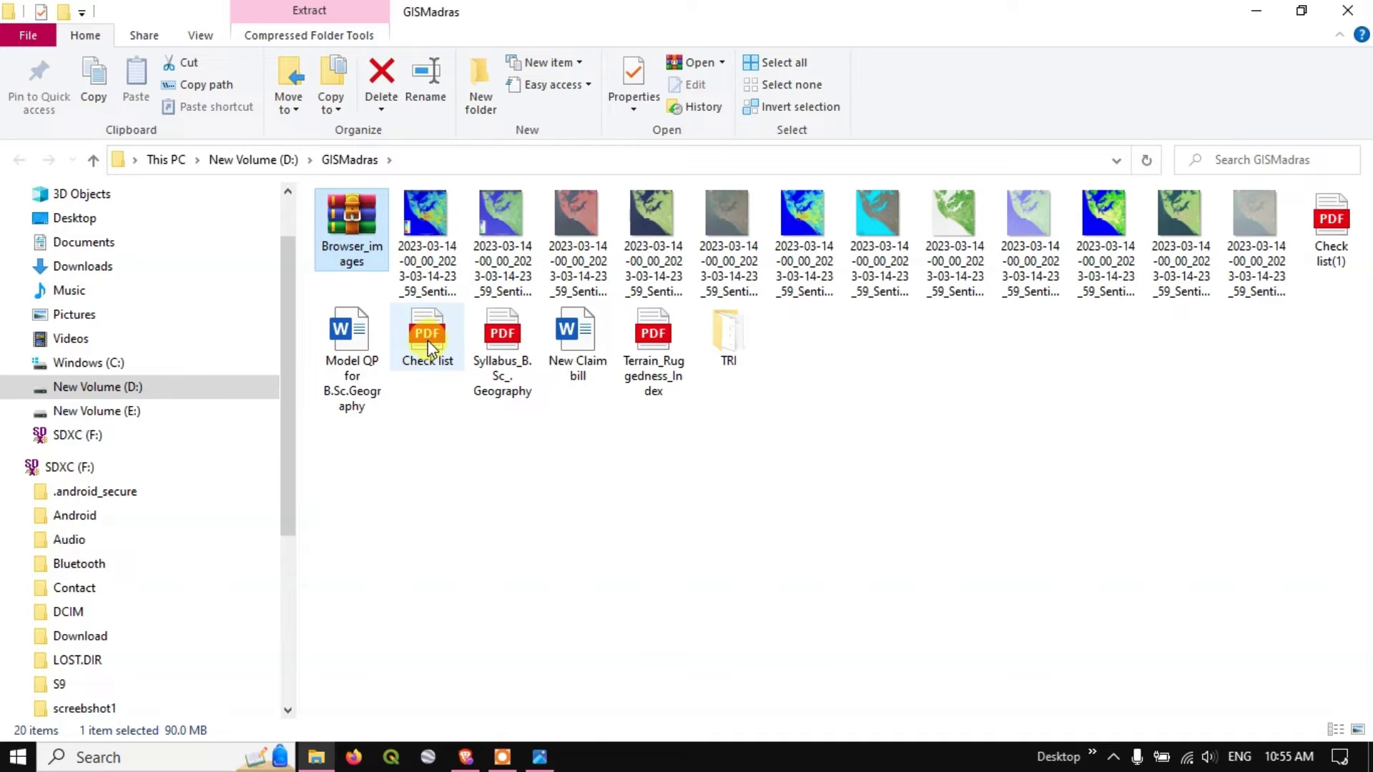
left_click(429, 215)
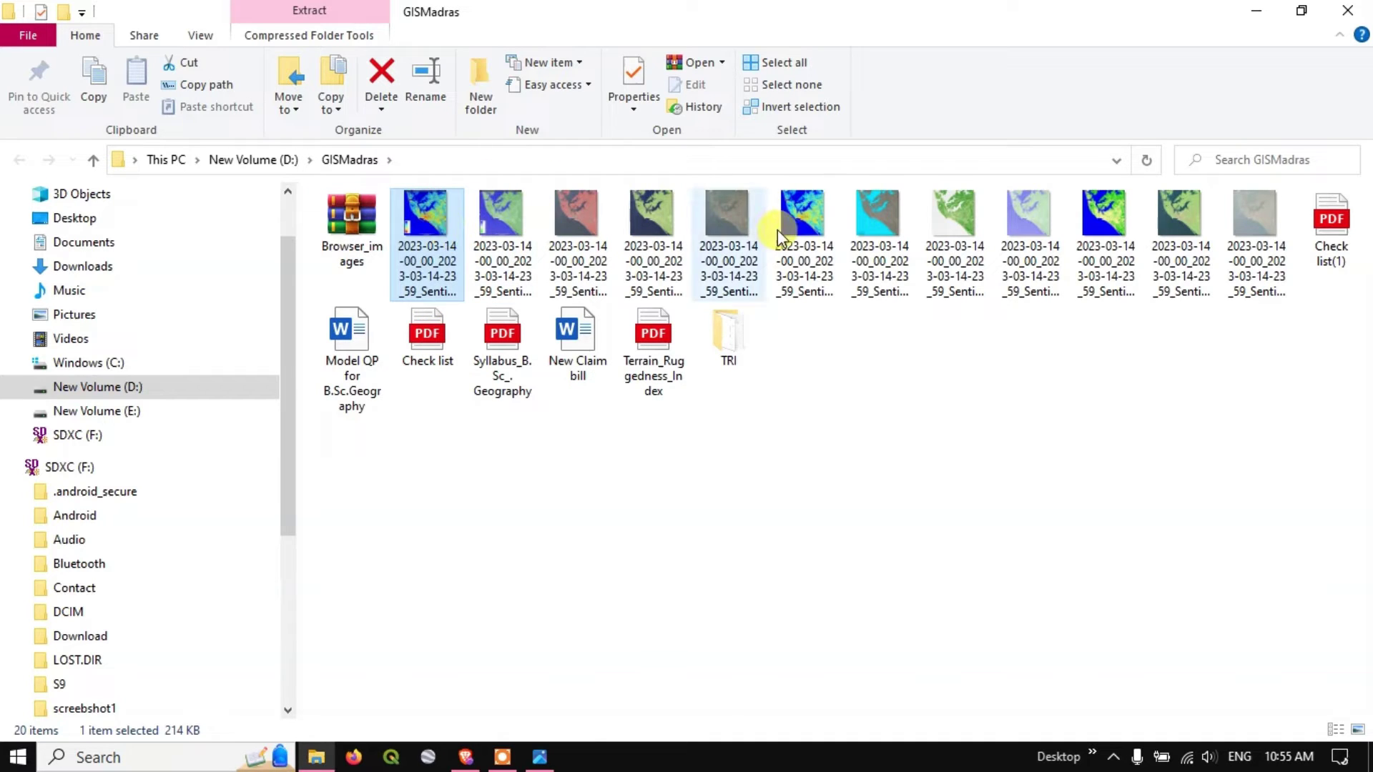
left_click(778, 229)
left_click(1195, 247)
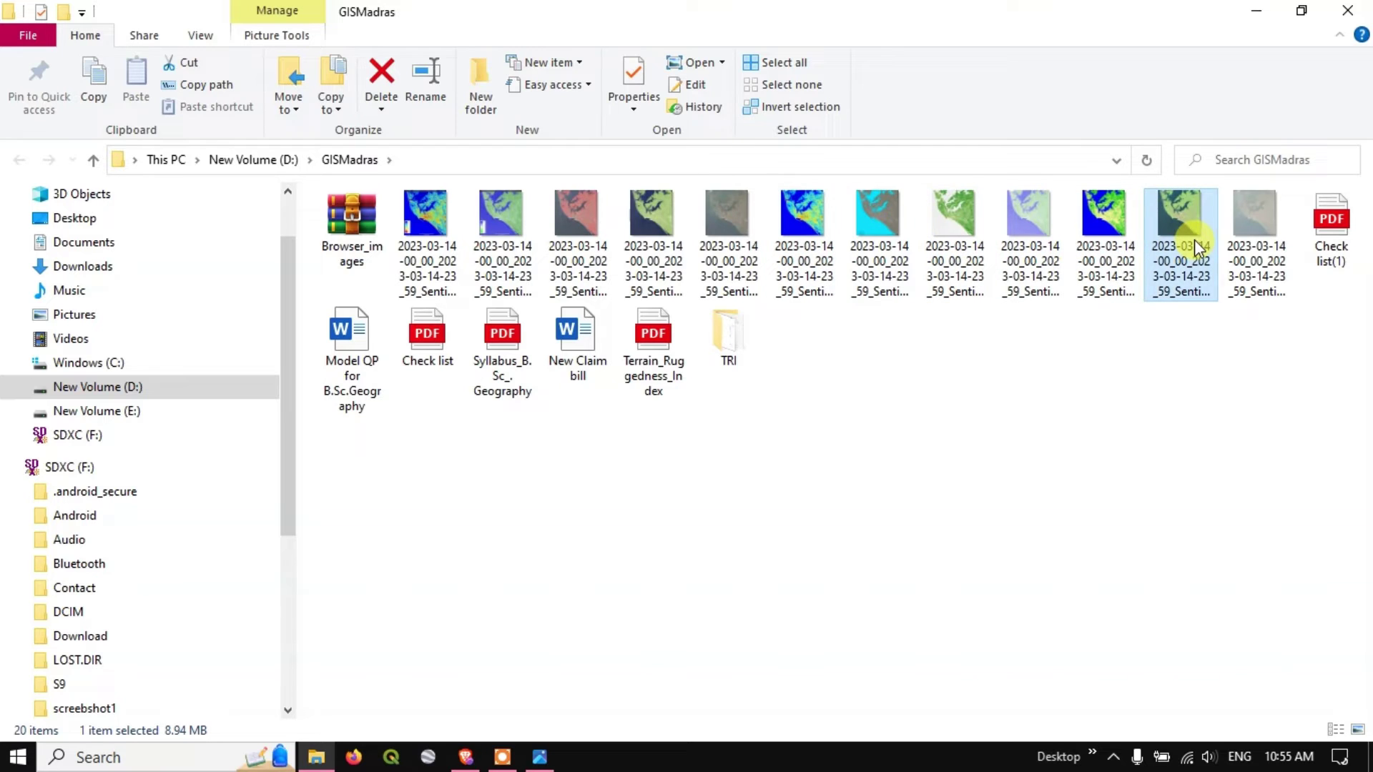
left_click(1181, 350)
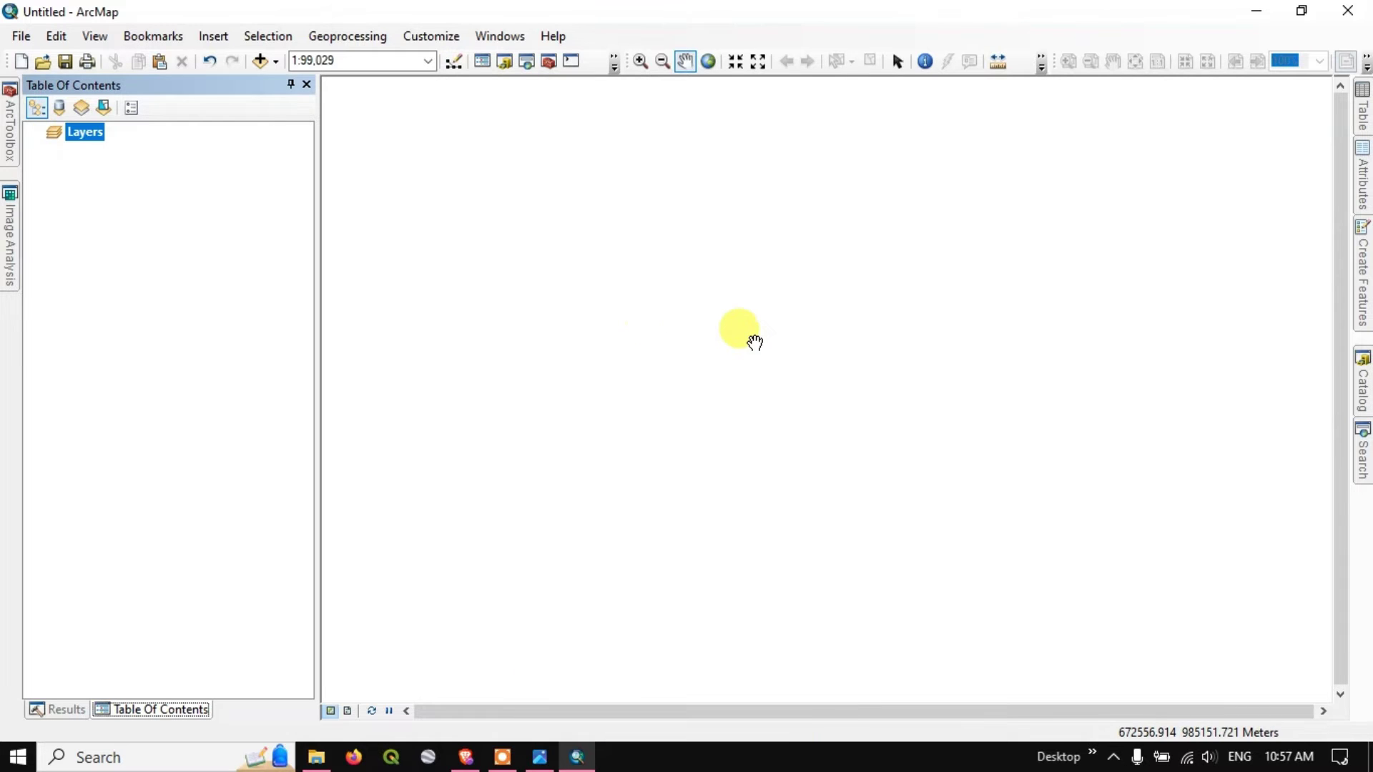
Step: Add the False_color through NDVI.tiff images from GISMadras to the map
left_click(274, 62)
left_click(308, 84)
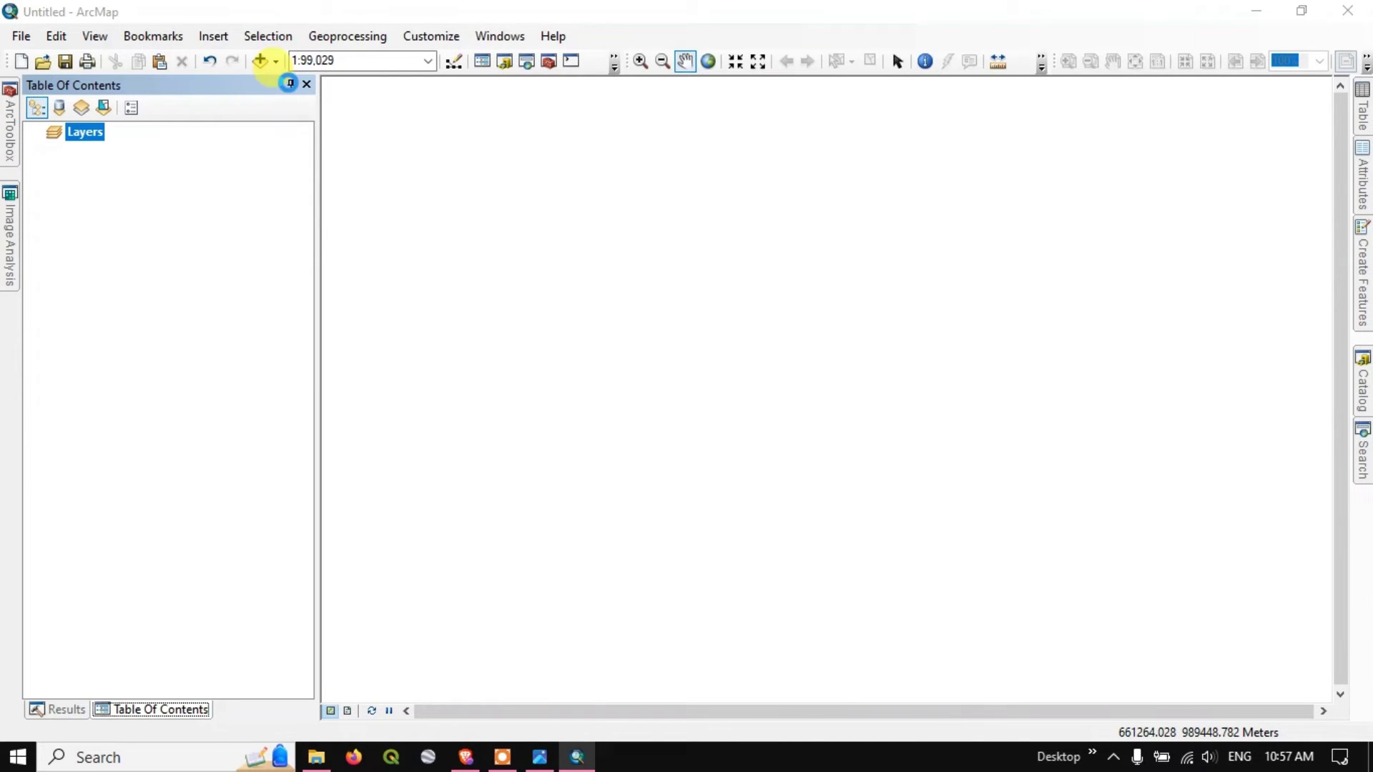
left_click(632, 294)
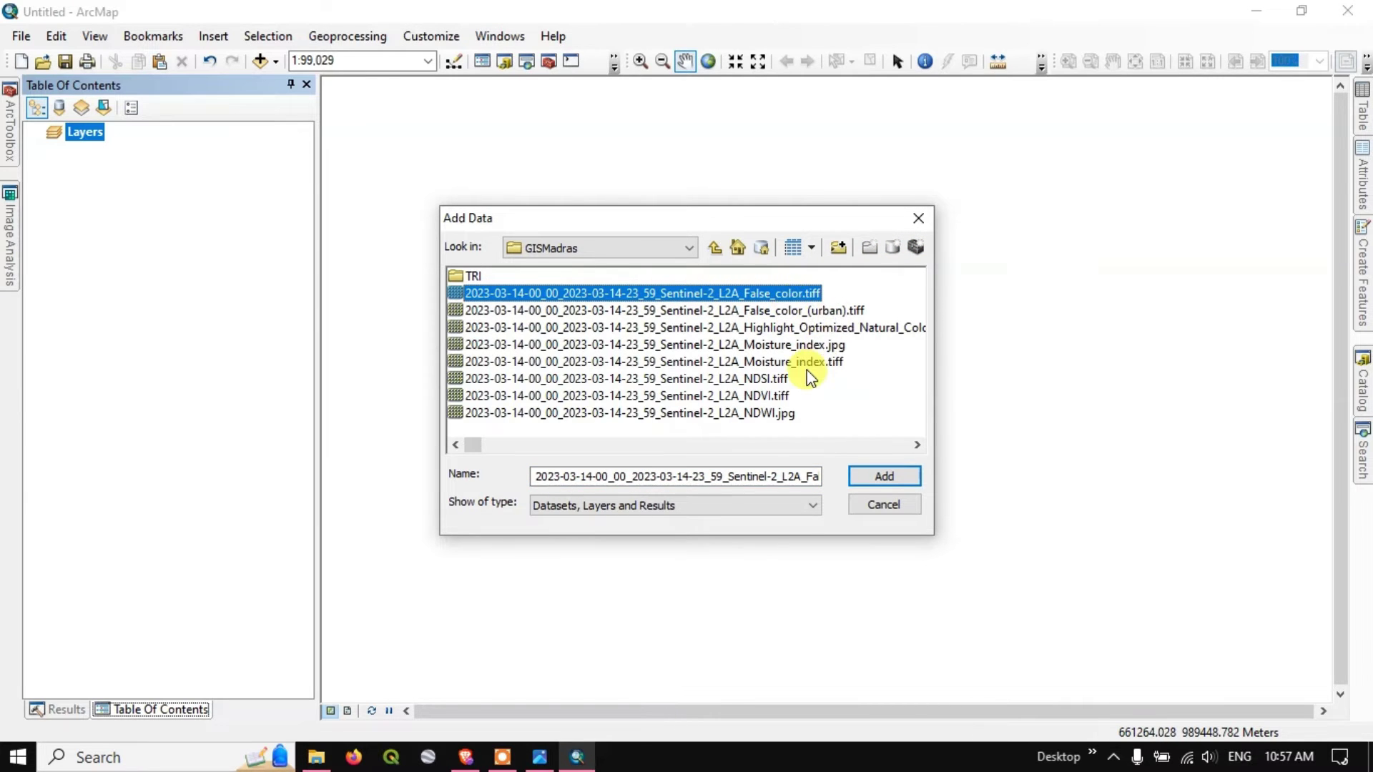
scroll(807, 371, "down", 3)
scroll(807, 370, "up", 3)
left_click(736, 394, "shift")
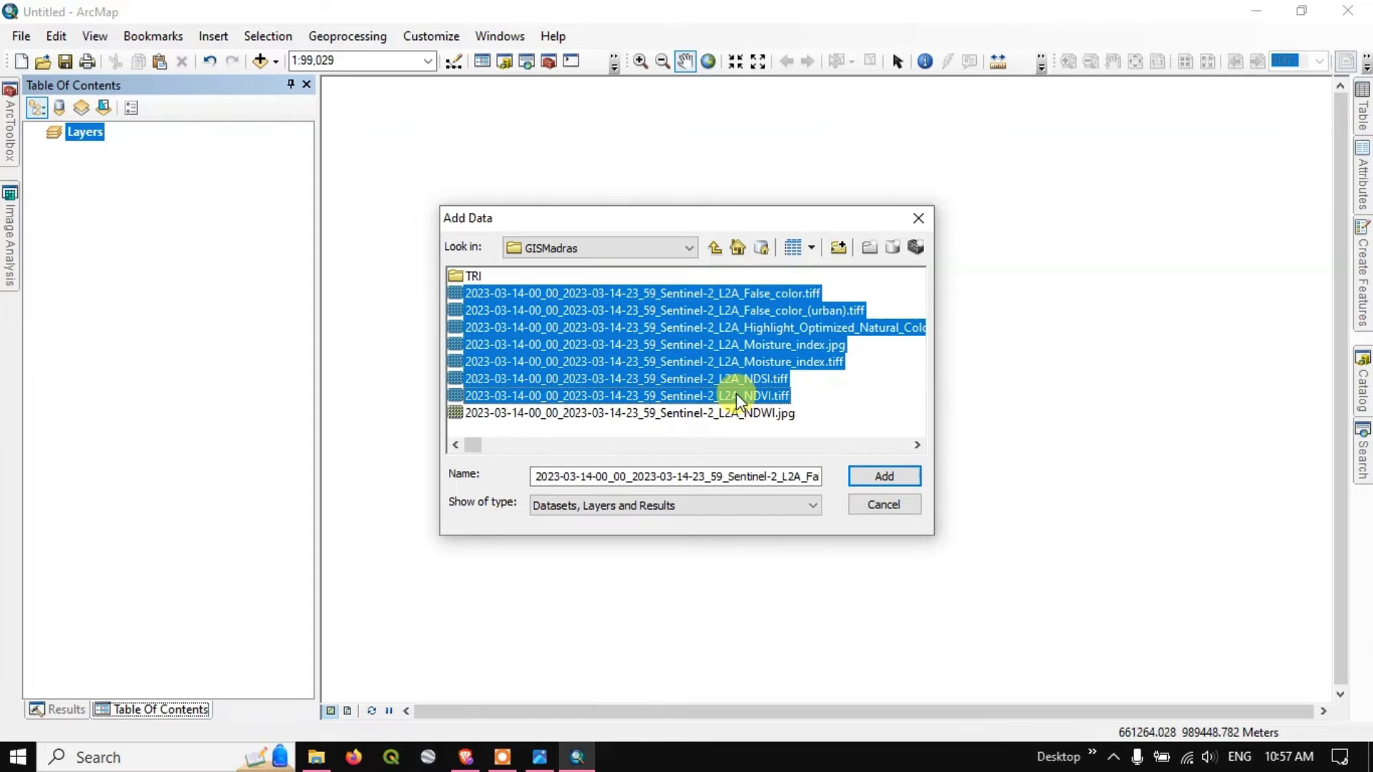
left_click(869, 475)
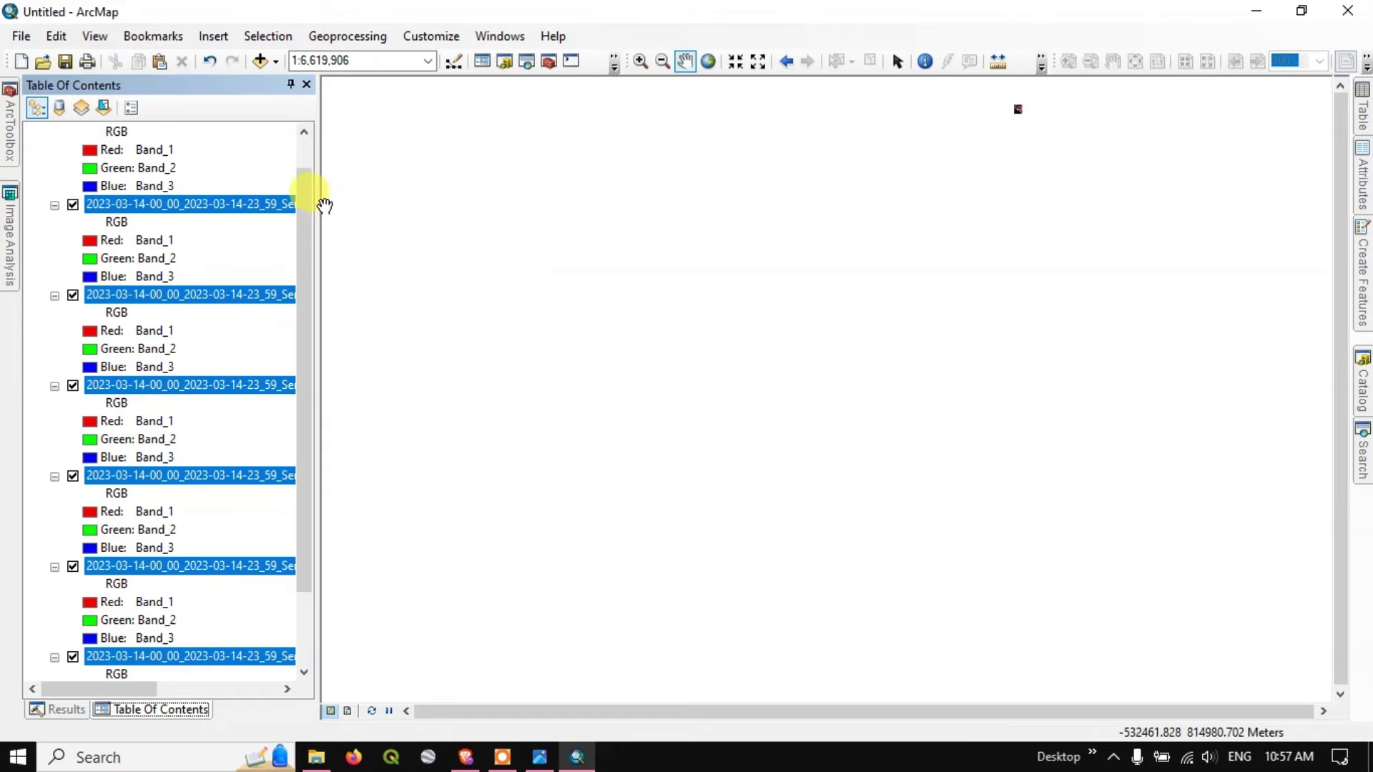
Step: Widen the Table of Contents and zoom the map to the False_color layer
left_click_drag(318, 192, 544, 248)
scroll(283, 277, "up", 1)
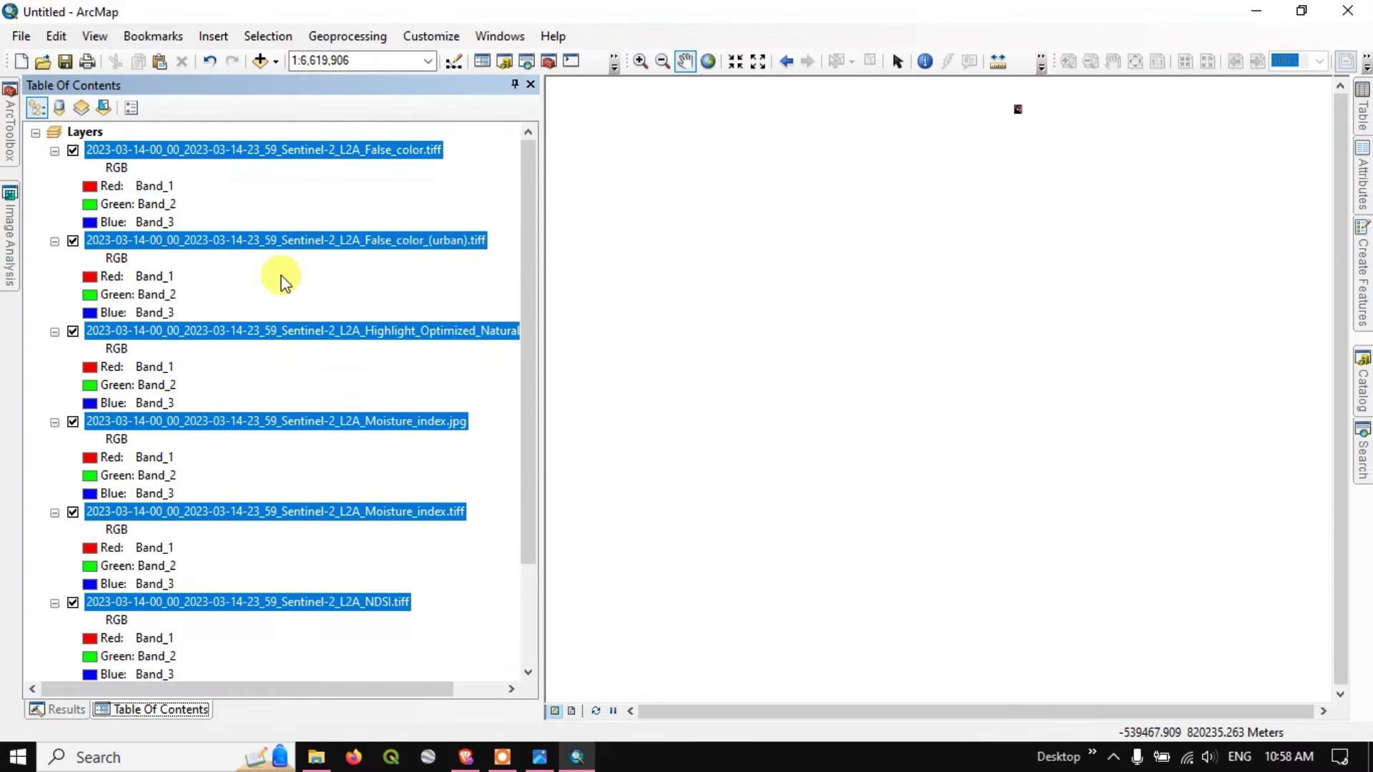
left_click(364, 205)
left_click(377, 166)
left_click(379, 151)
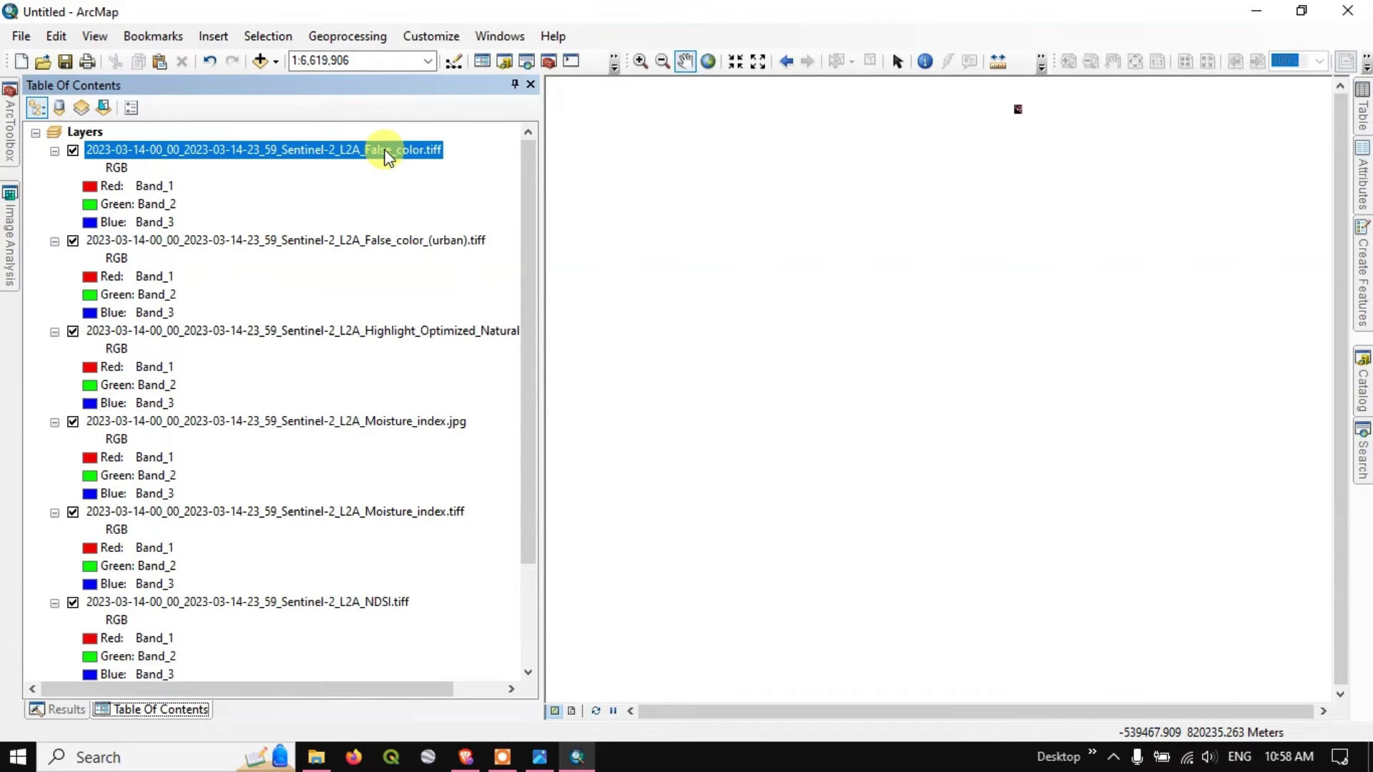
right_click(386, 152)
left_click(457, 256)
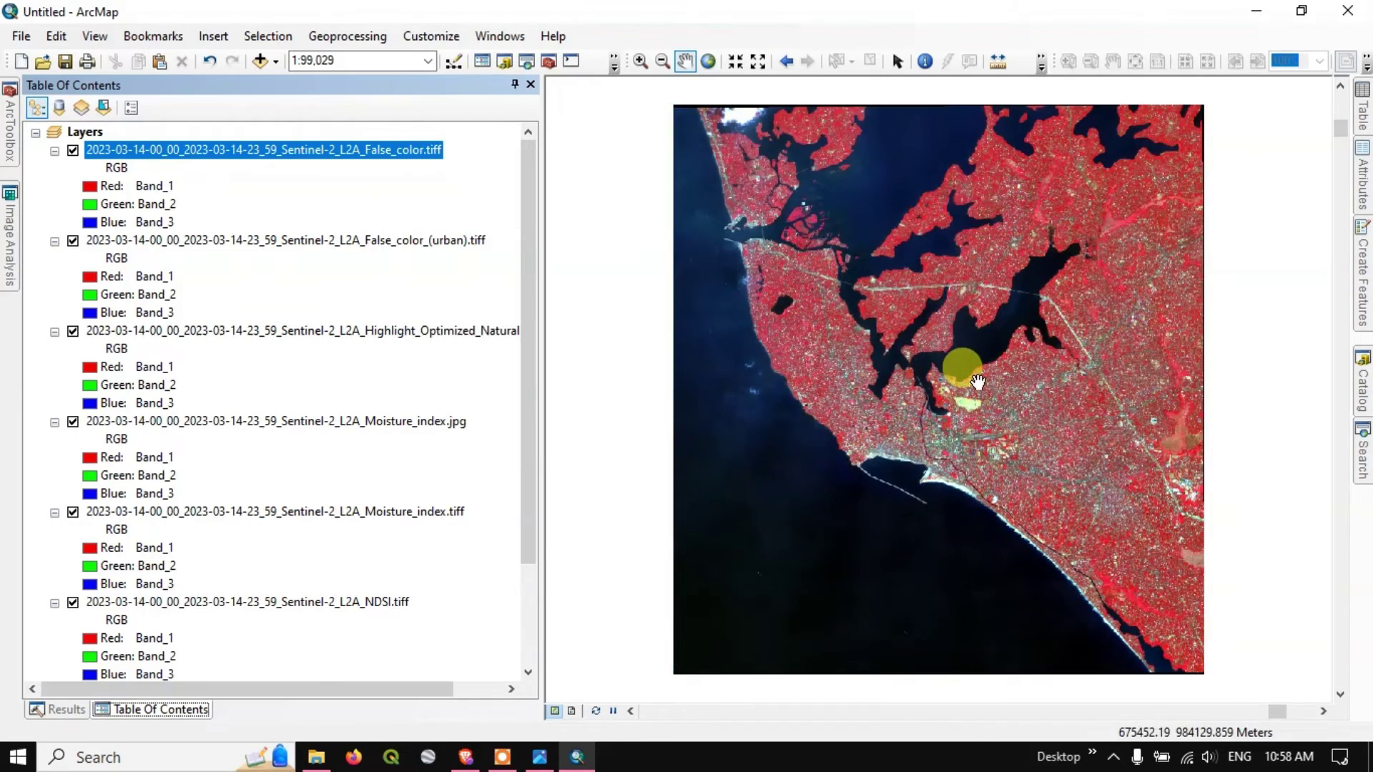
scroll(974, 379, "down", 2)
scroll(977, 381, "down", 3)
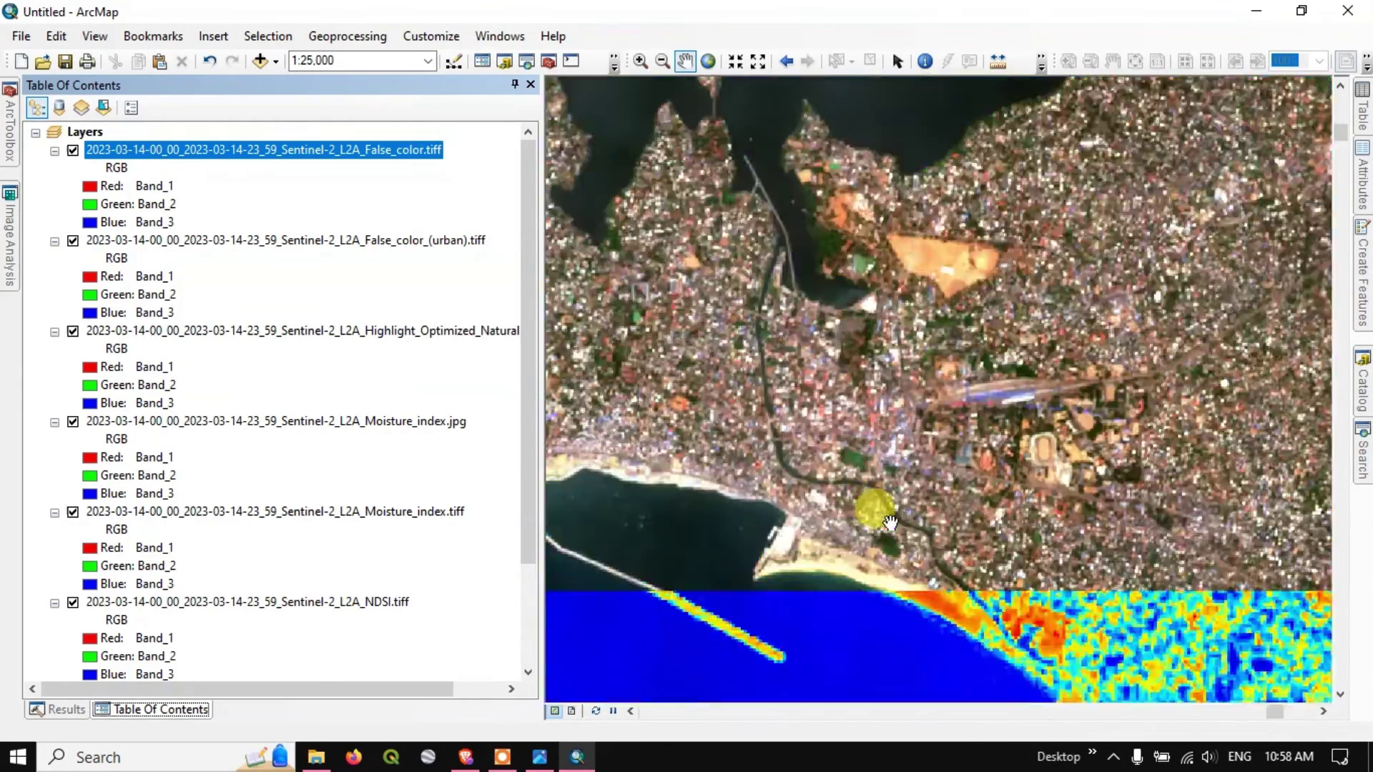
scroll(917, 429, "up", 3)
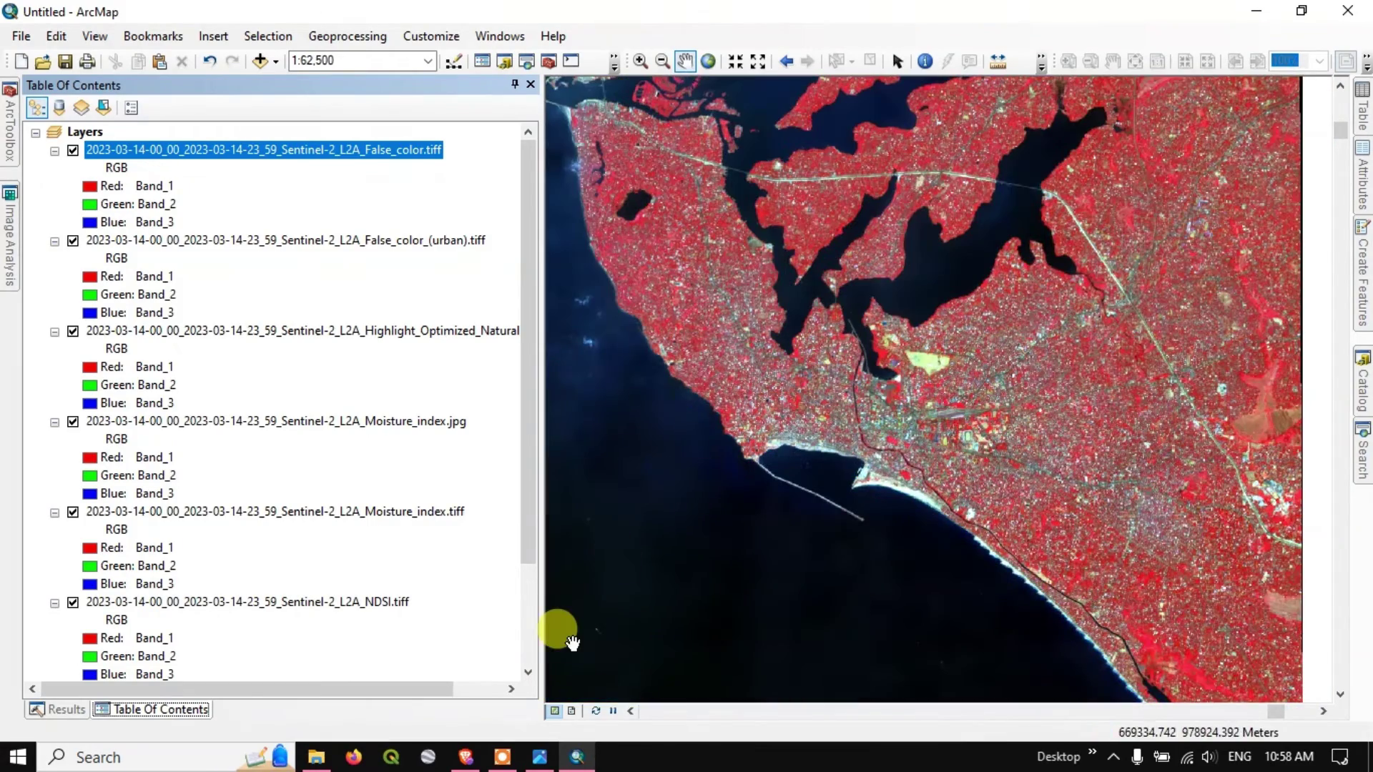
Step: Switch the image resolution to CUSTOM and try 5 m/px for X and Y
left_click(472, 760)
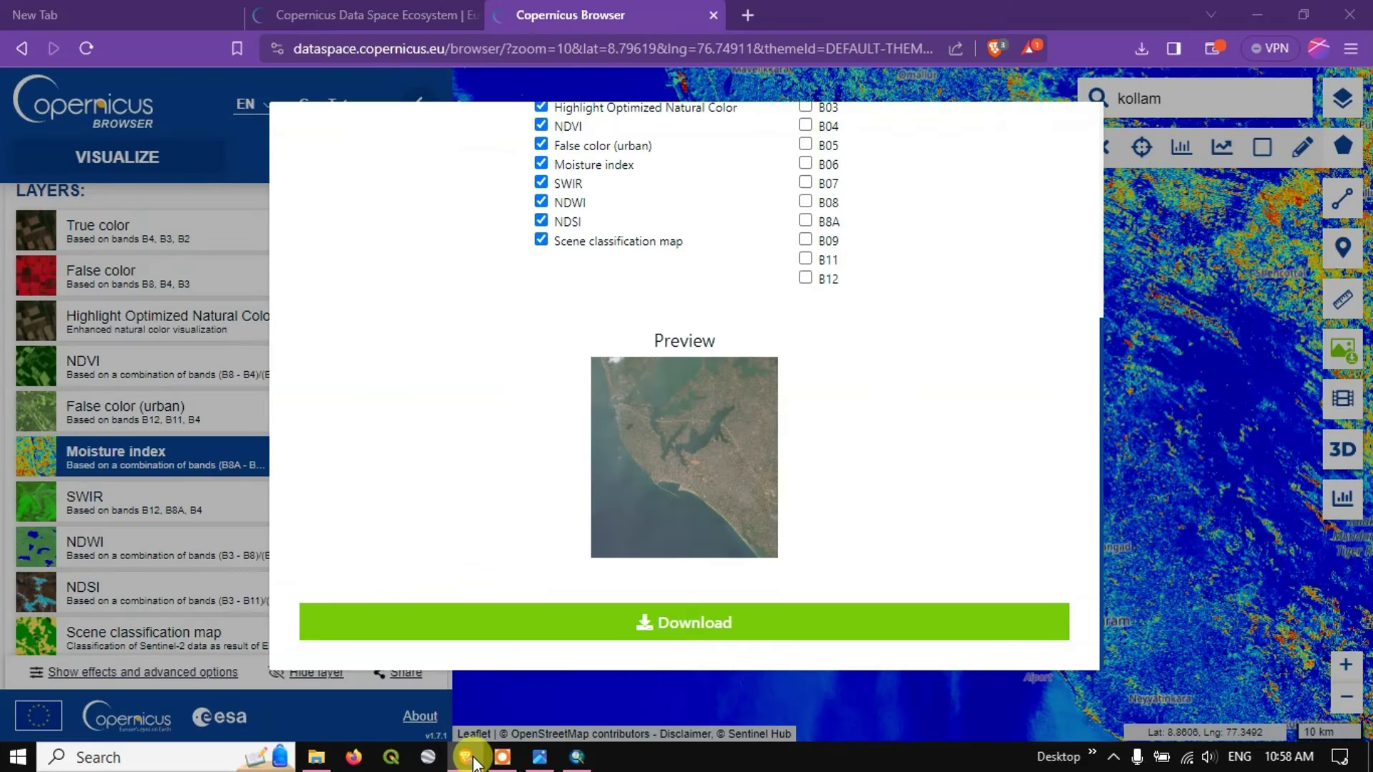
scroll(851, 368, "up", 5)
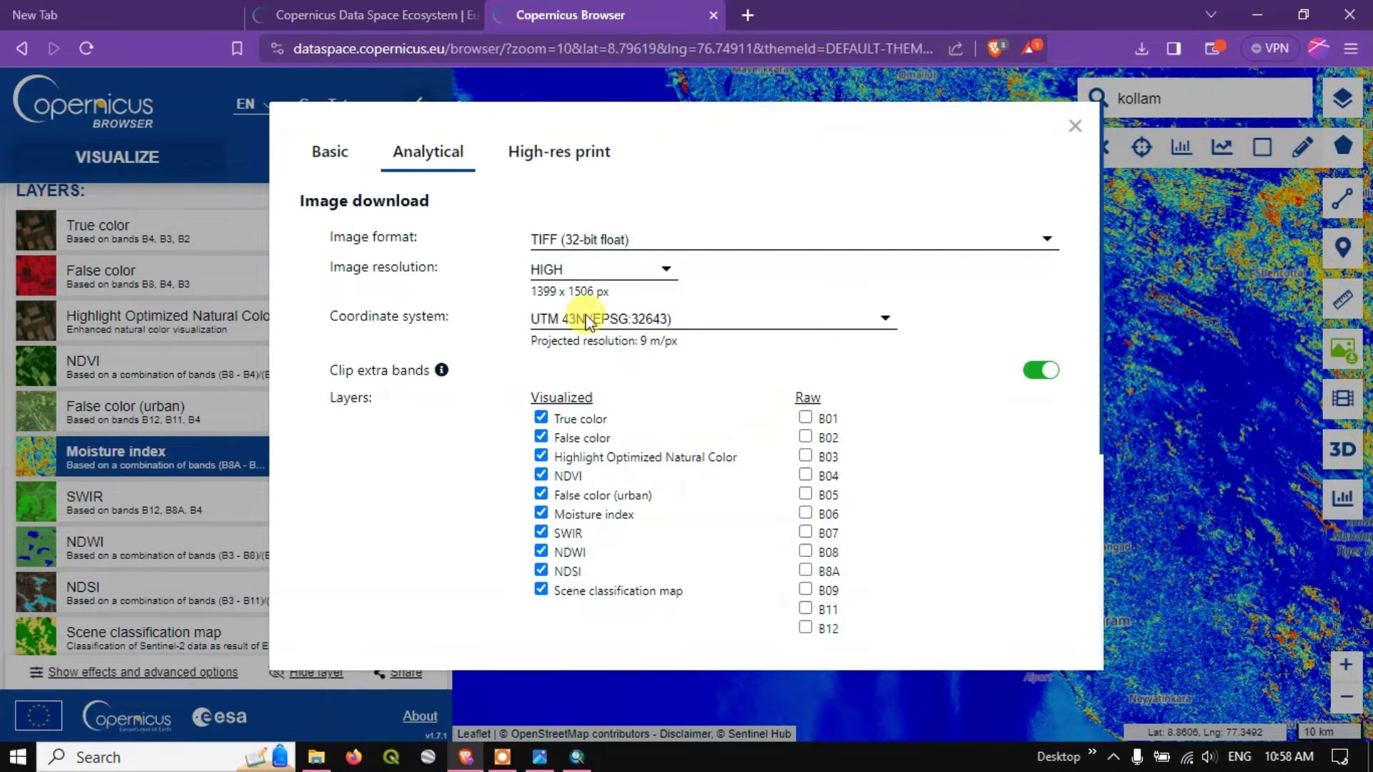
left_click(571, 269)
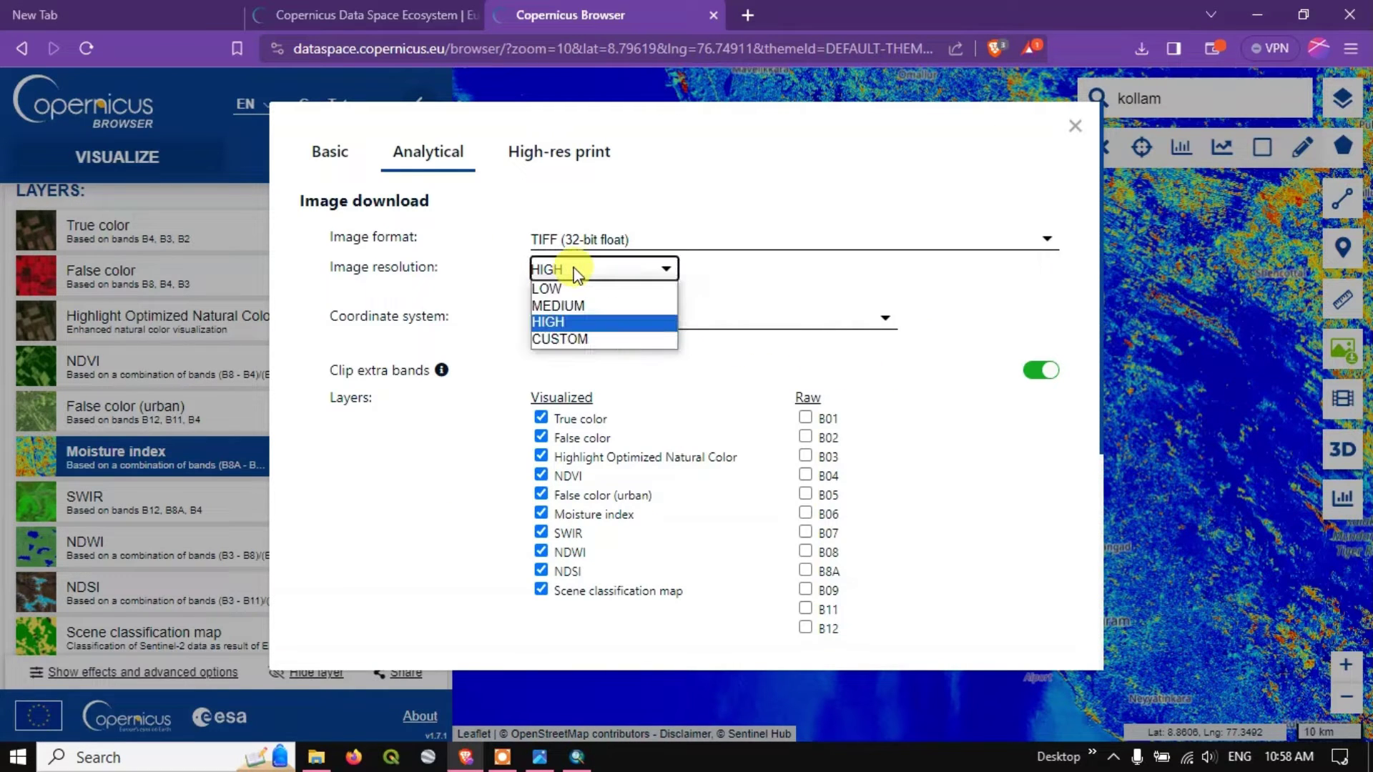
left_click(582, 338)
left_click_drag(554, 324, 536, 317)
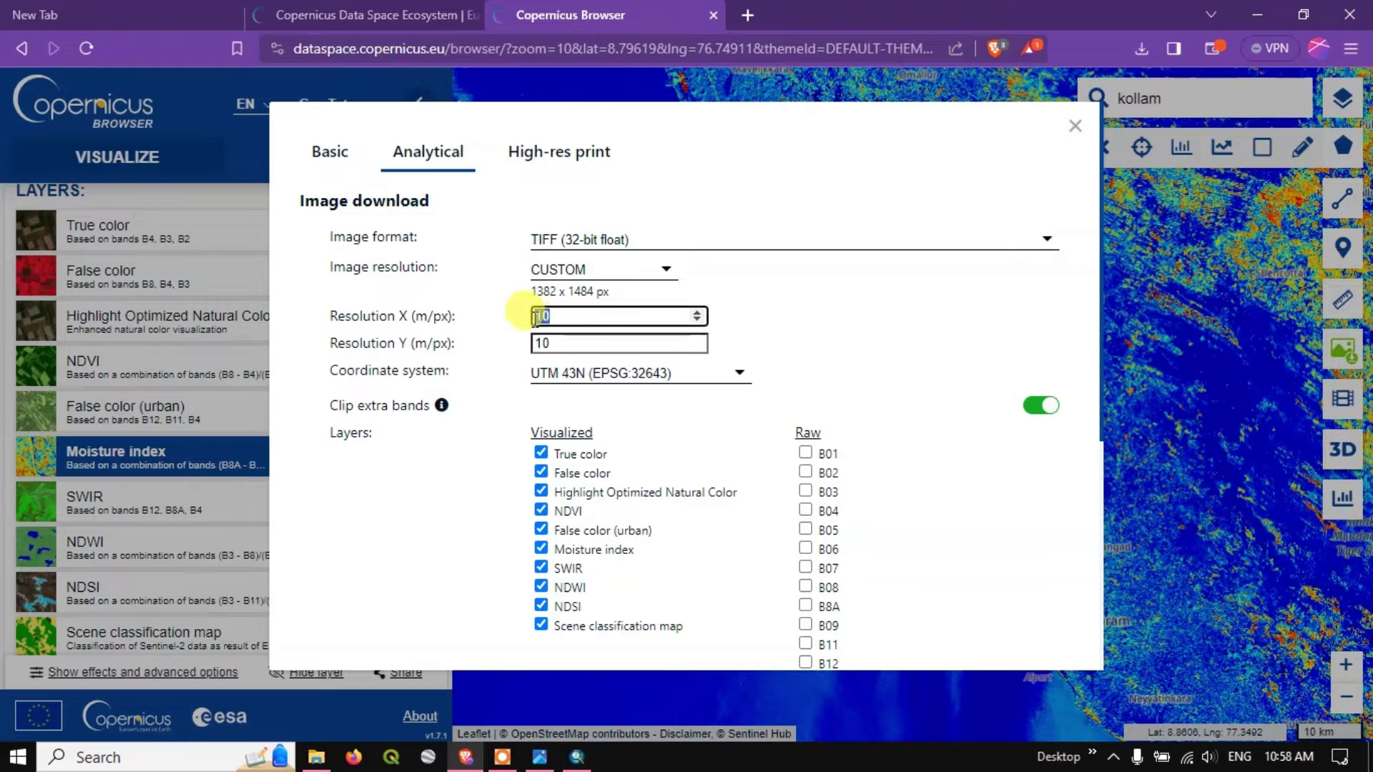
type("5")
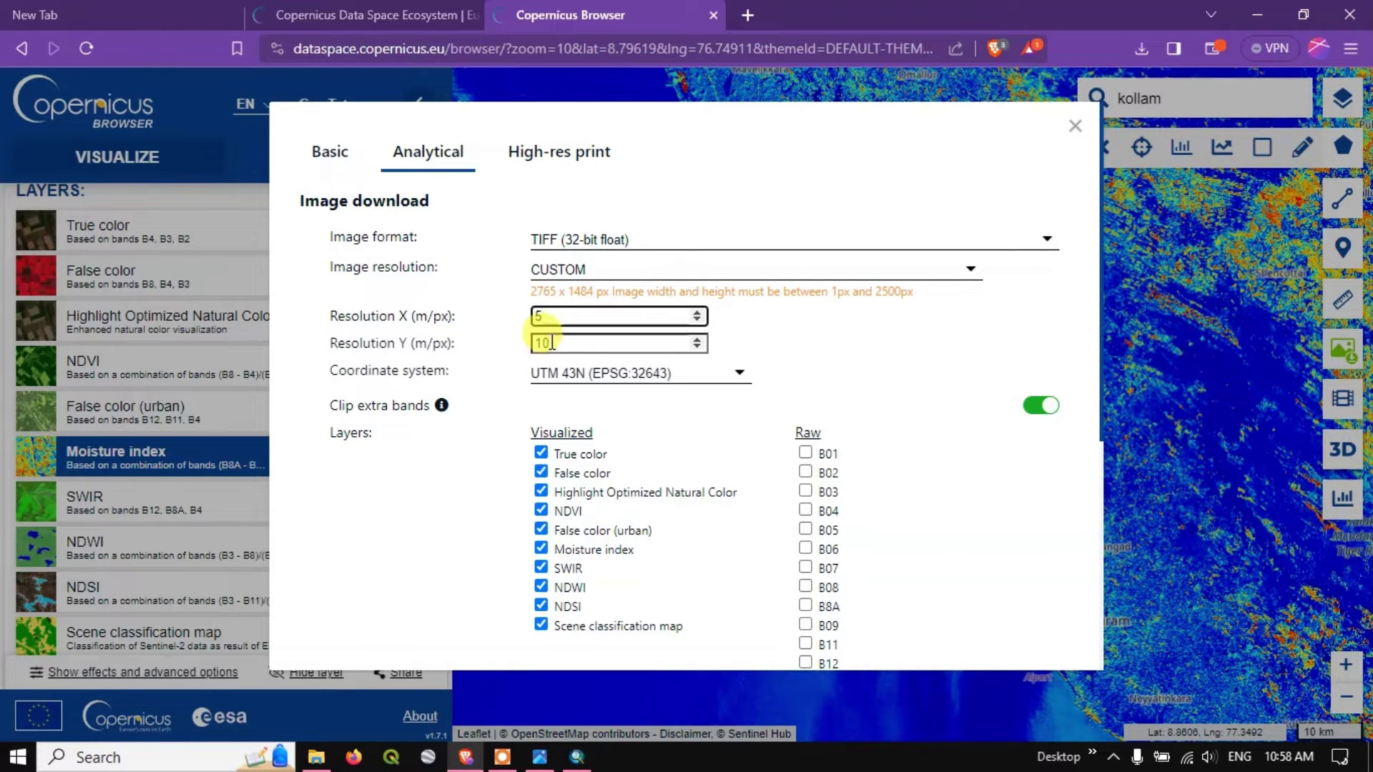
left_click_drag(561, 343, 508, 349)
type("5")
left_click(790, 336)
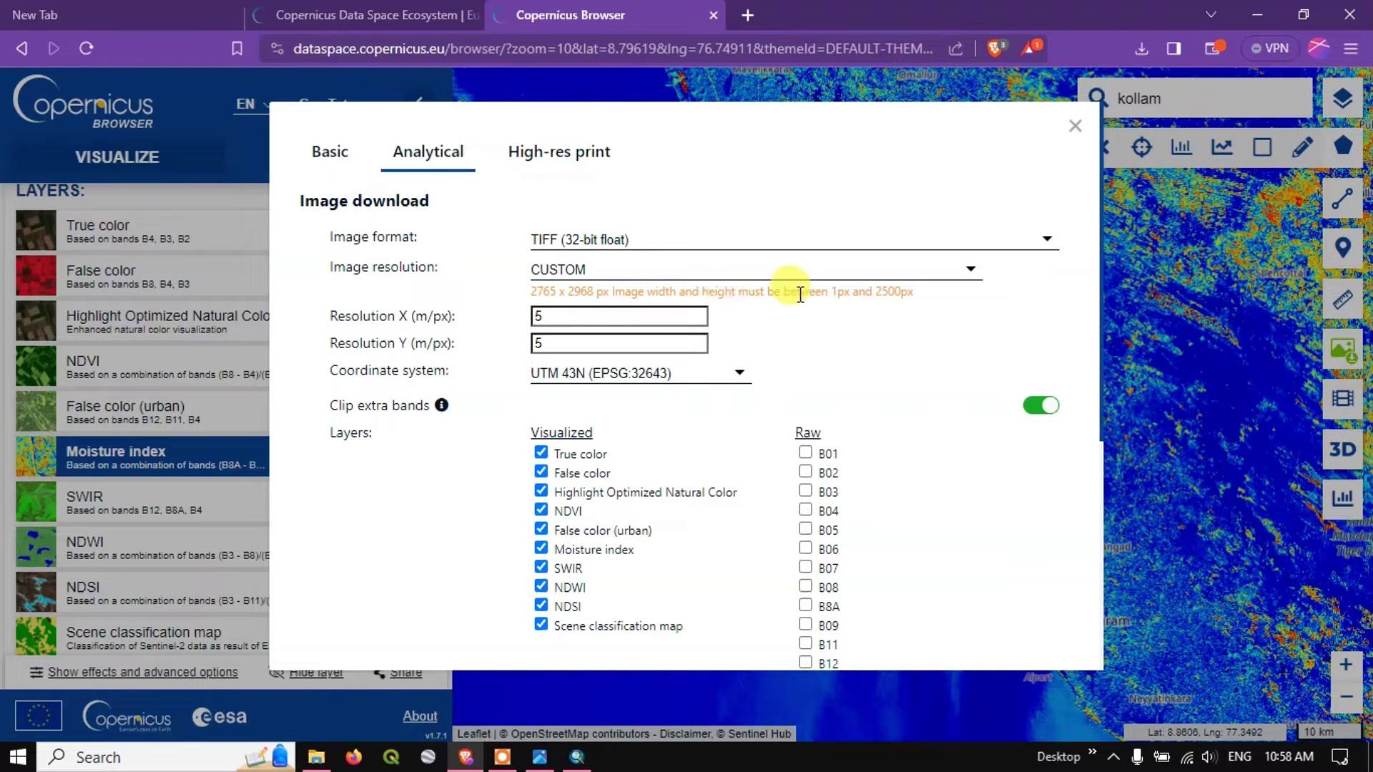
Step: Settle on 6 m/px for Resolution X and Y after trying 8 and 7
left_click(565, 312)
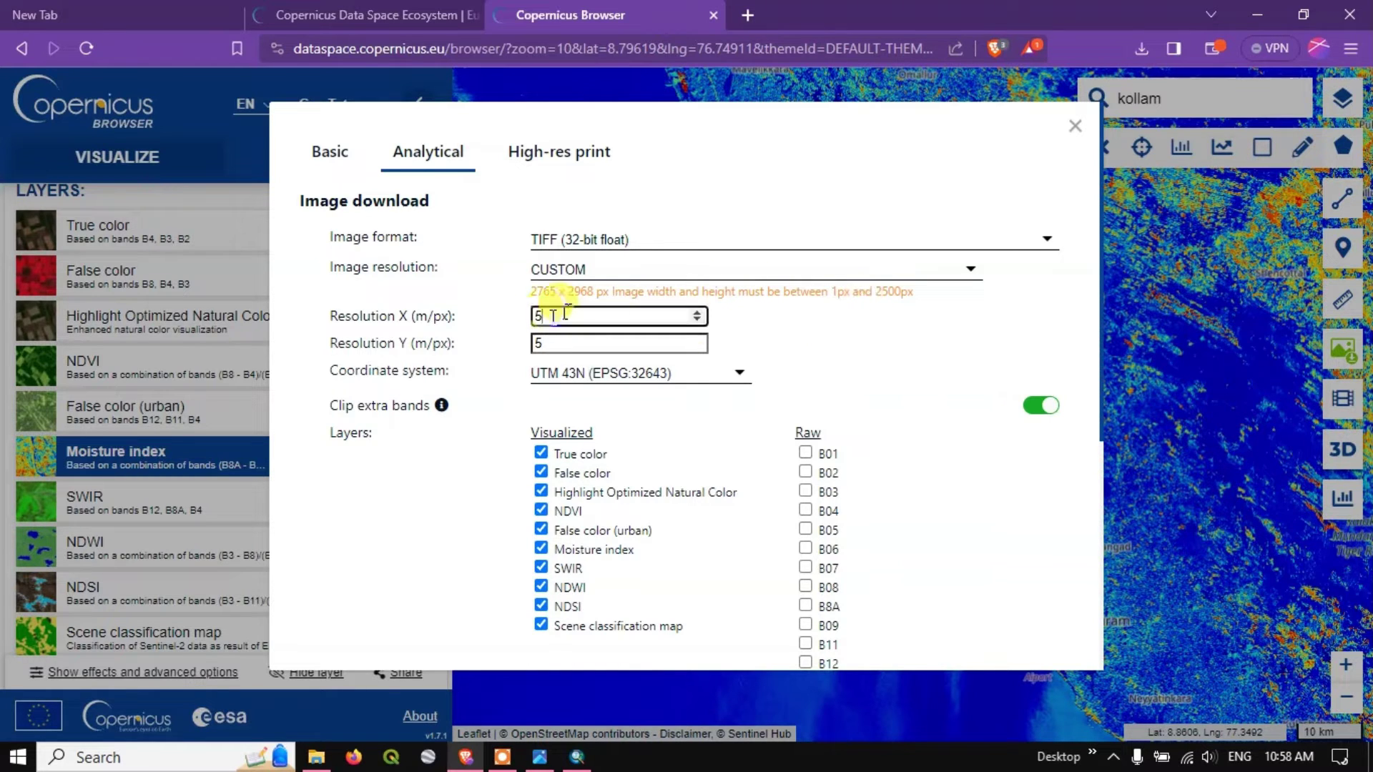
type("8")
key("Tab")
type("8")
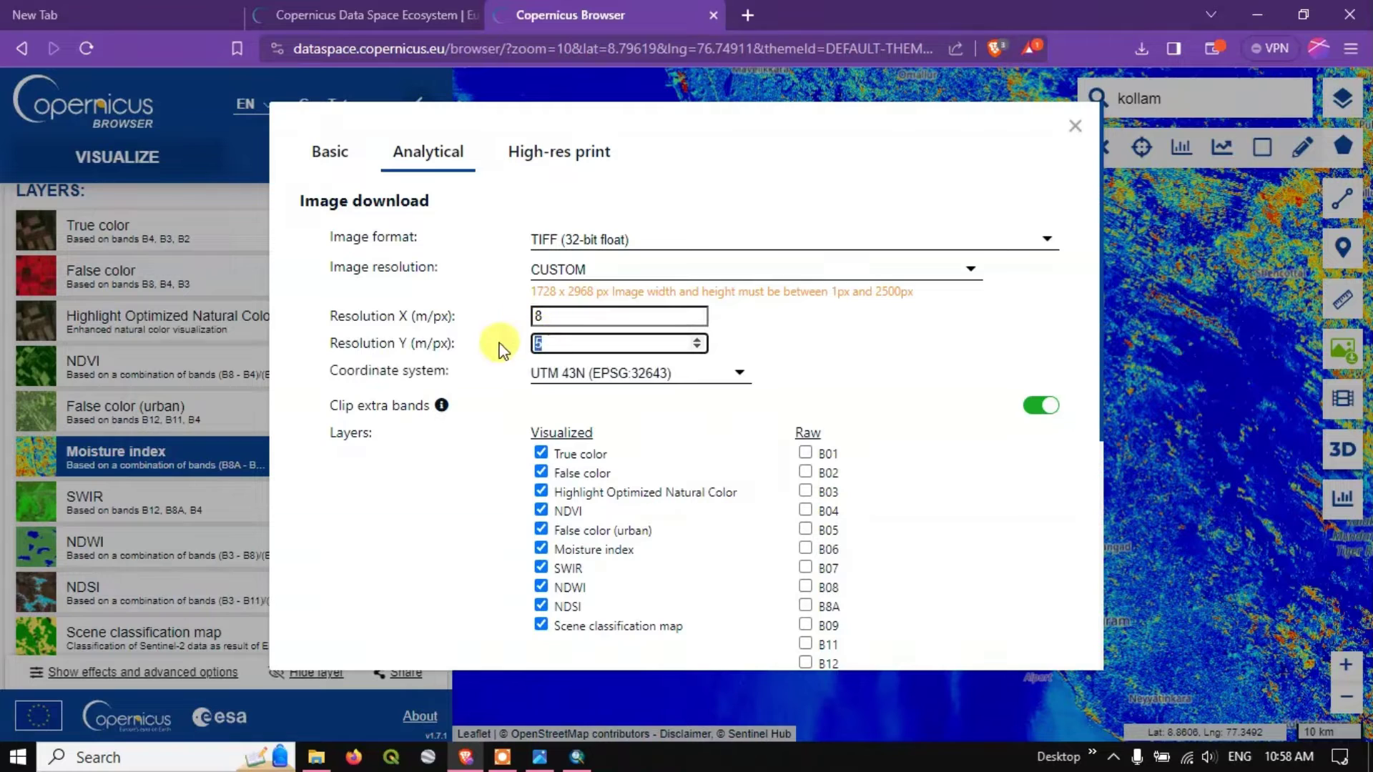
left_click(807, 358)
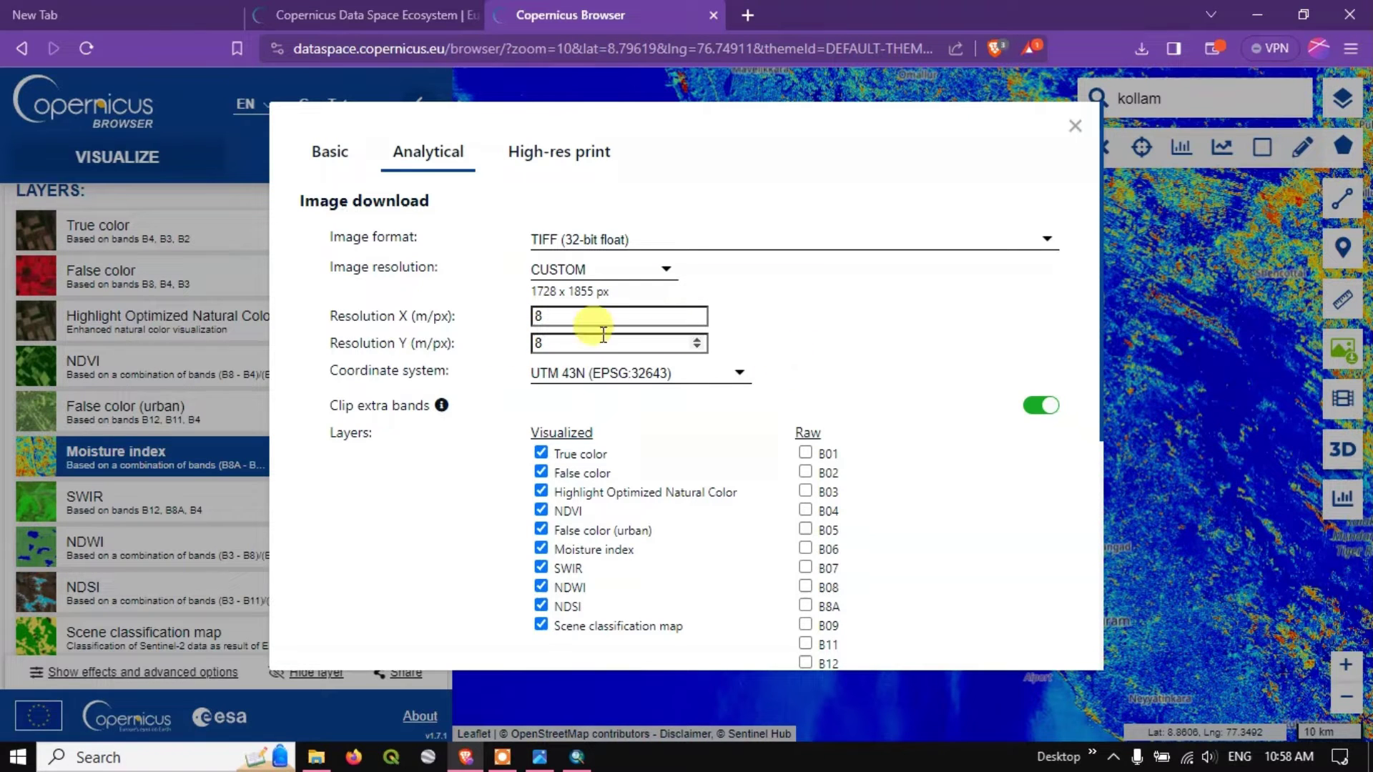
left_click_drag(592, 315, 482, 320)
type("7")
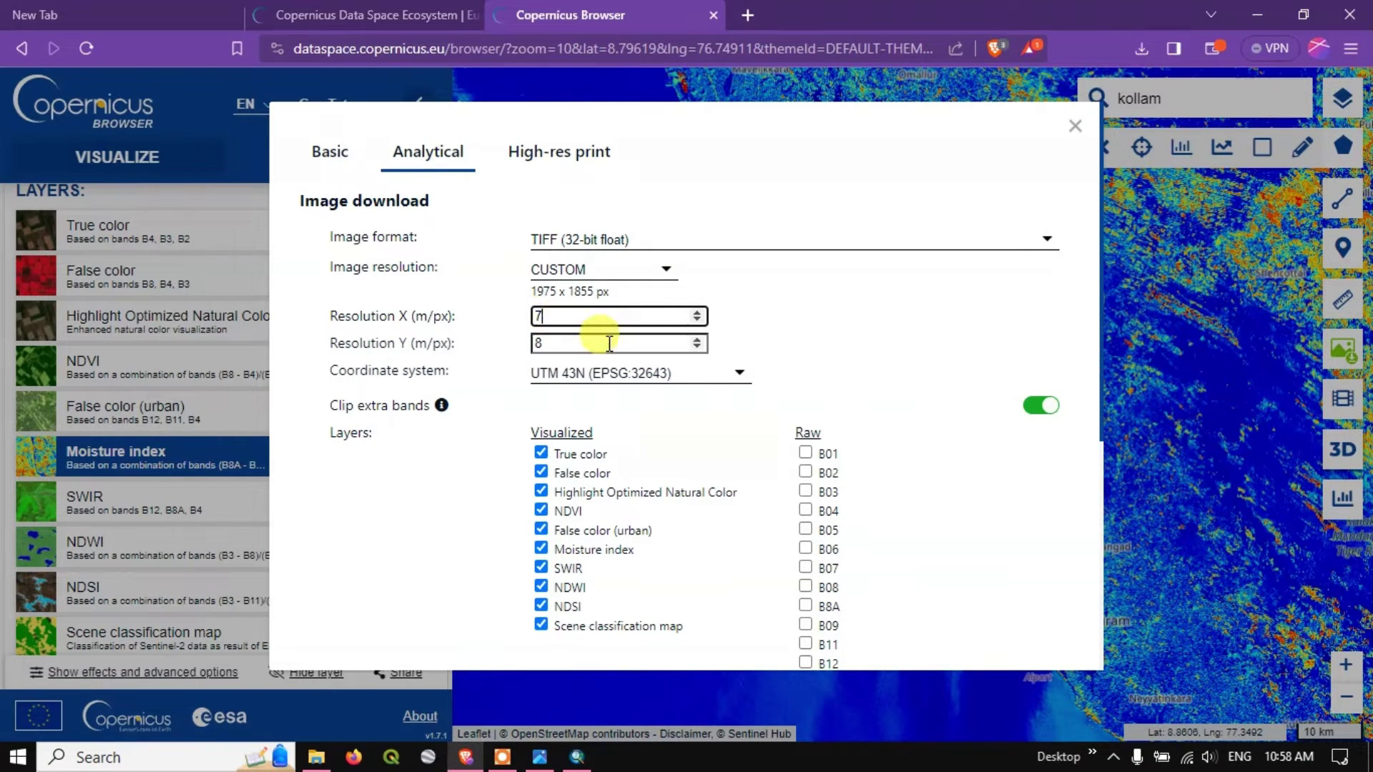
left_click_drag(598, 346, 555, 348)
type("5")
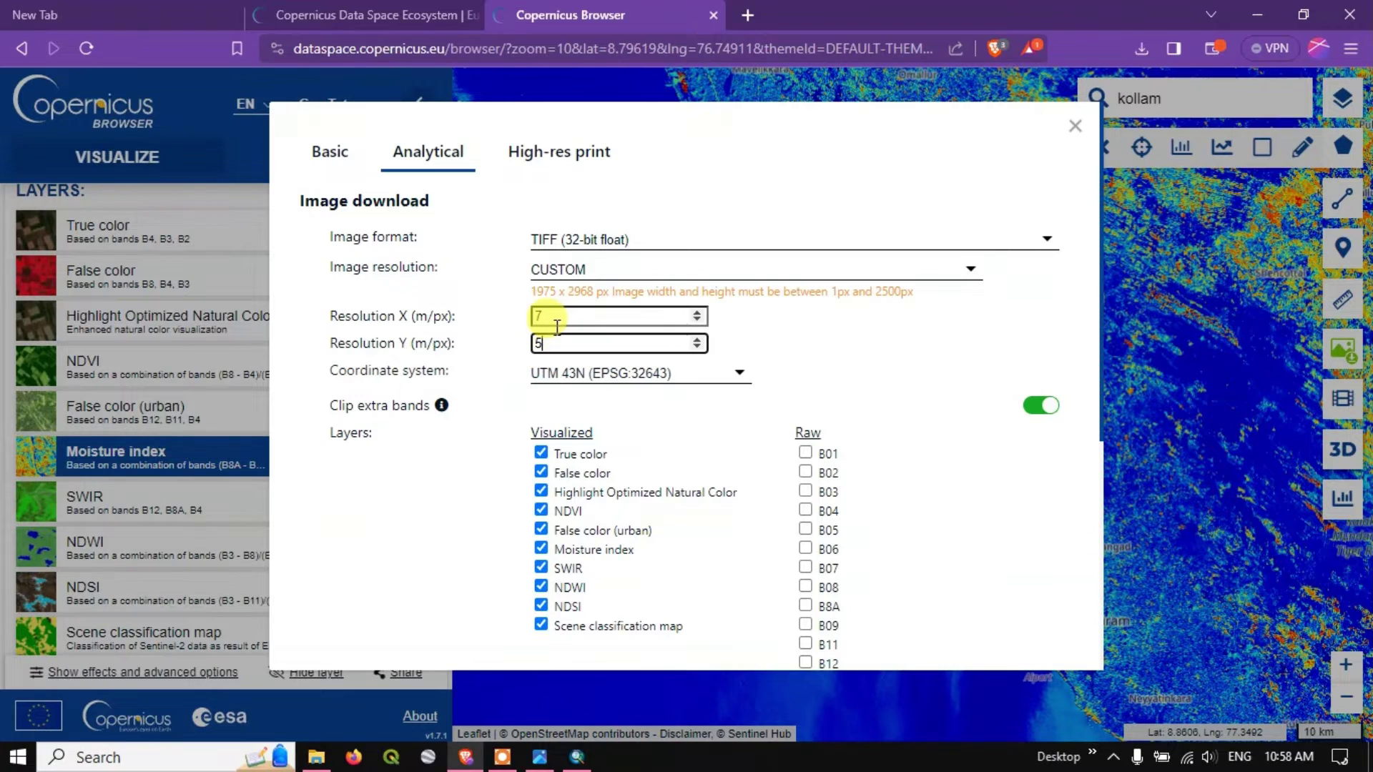
type("6")
double_click(535, 315)
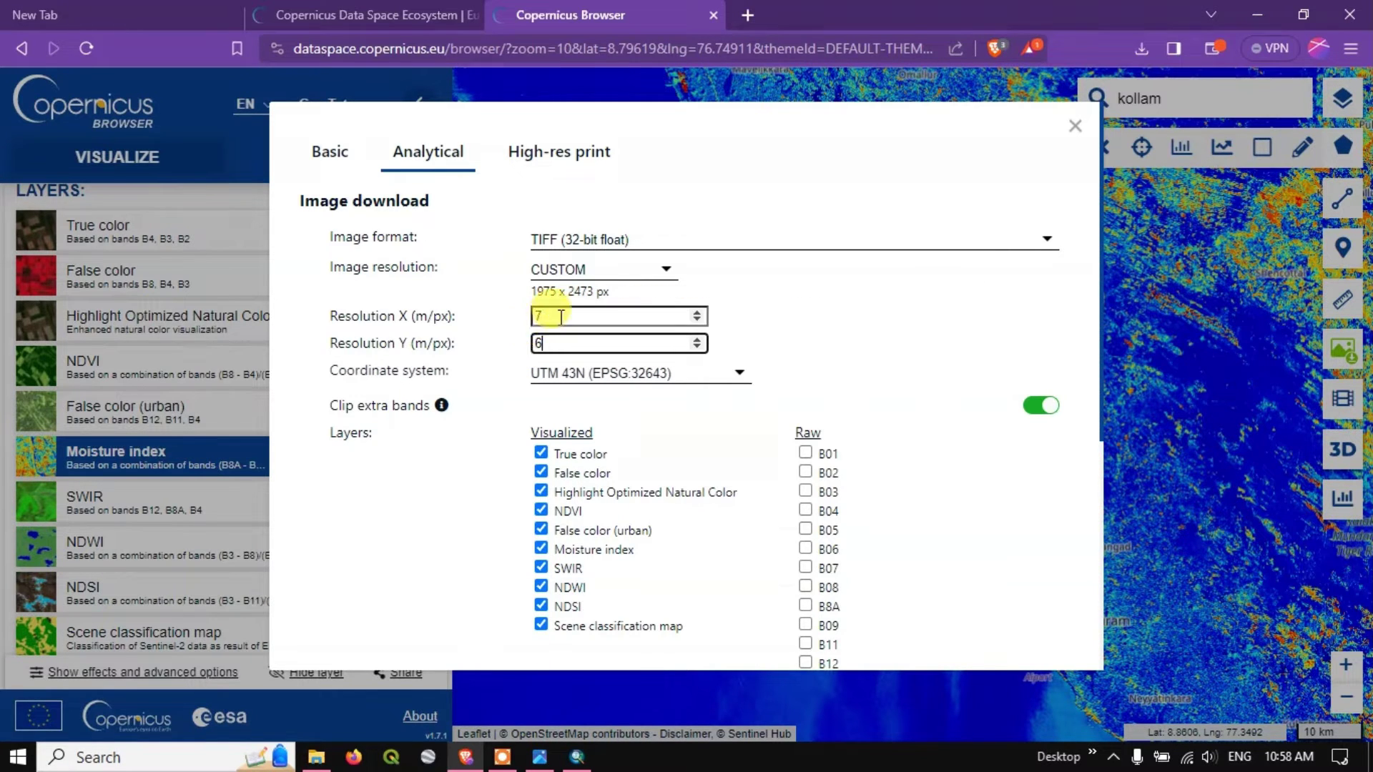
type("6")
left_click(913, 323)
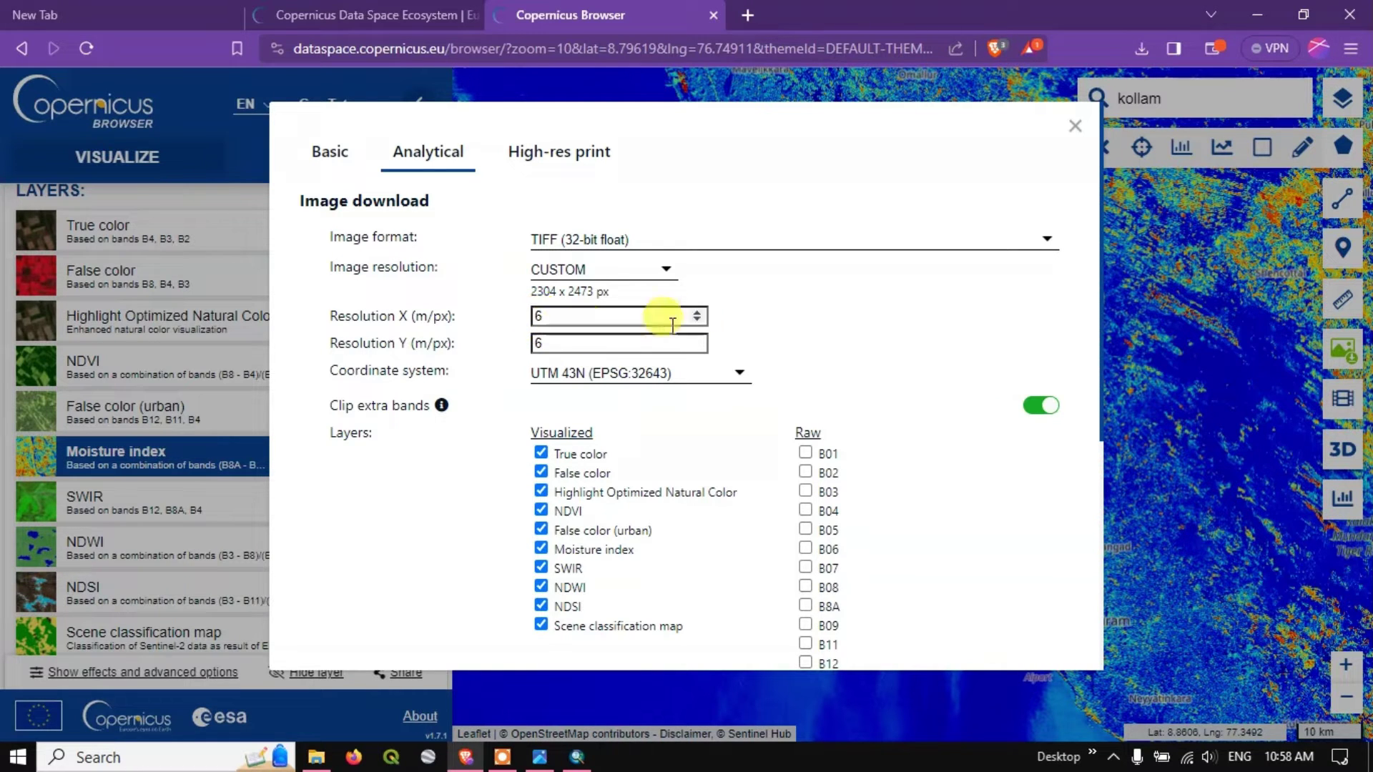
scroll(912, 351, "down", 1)
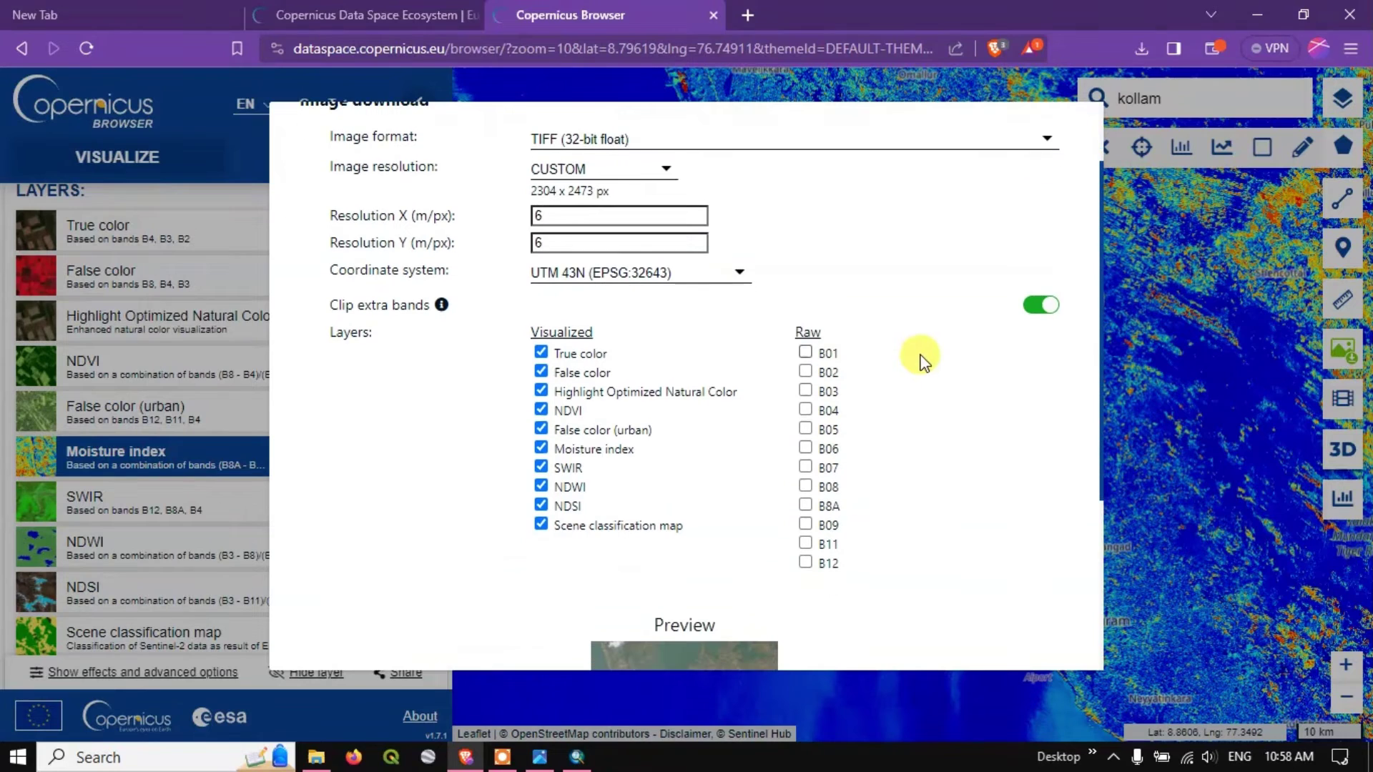
Step: Hide the False_color_(urban), Highlight_Optimized, Moisture_index and NDSI layers in ArcMap
left_click(581, 760)
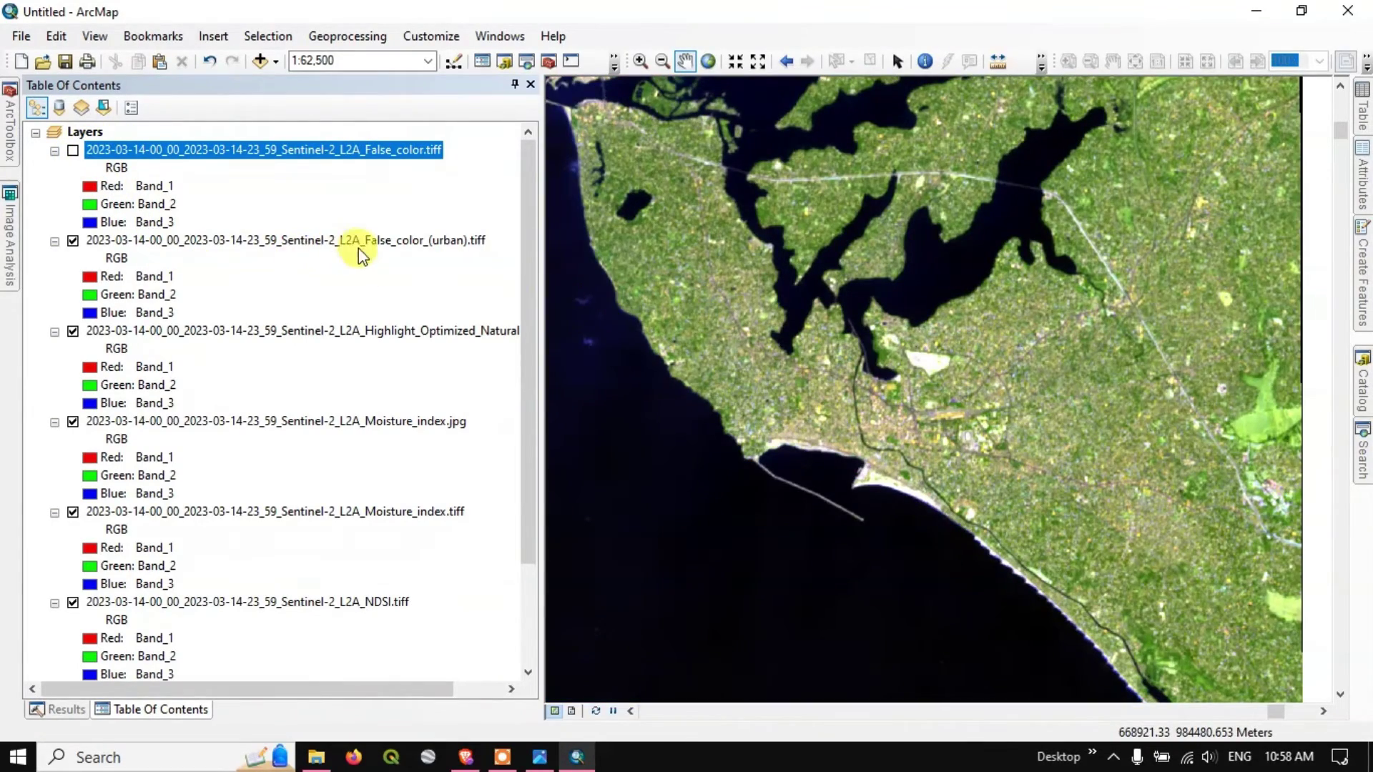
left_click(381, 247)
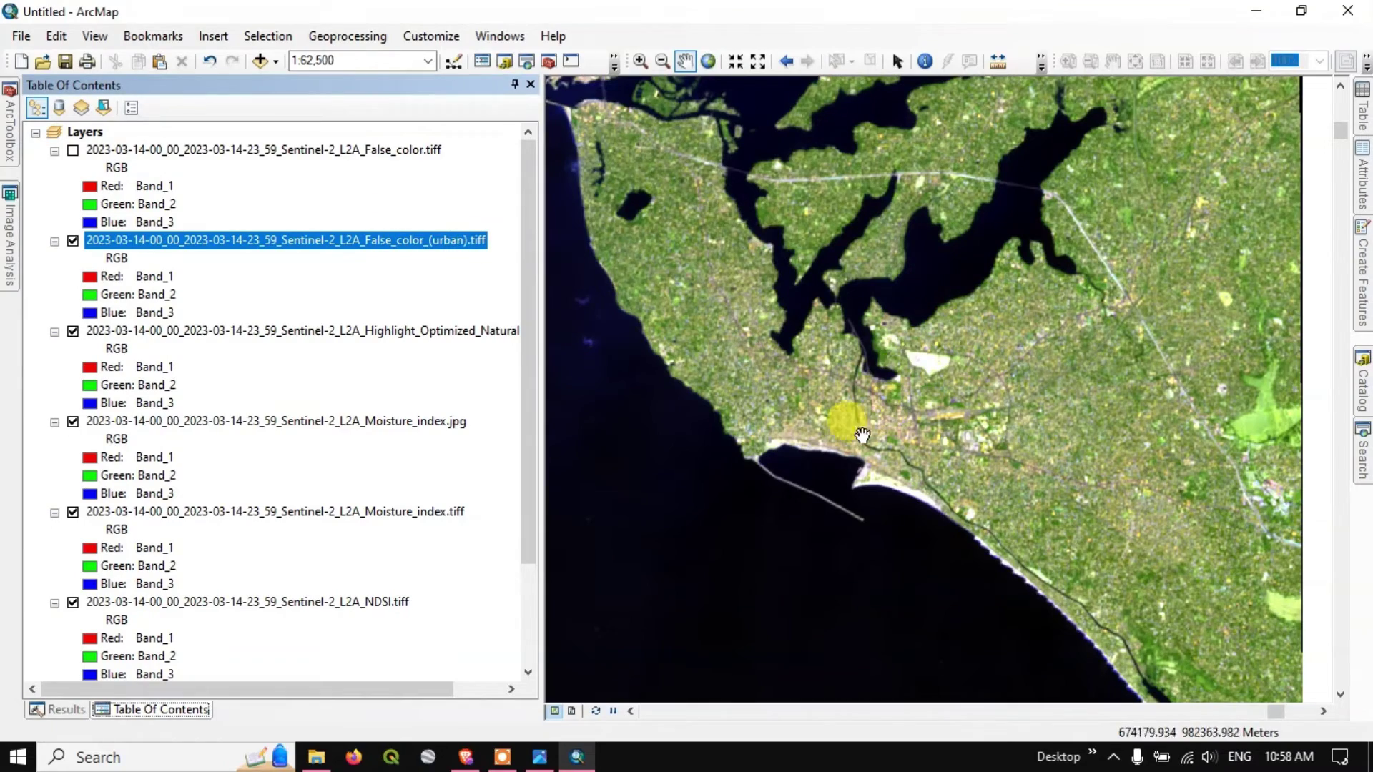
scroll(854, 437, "down", 2)
scroll(854, 438, "up", 3)
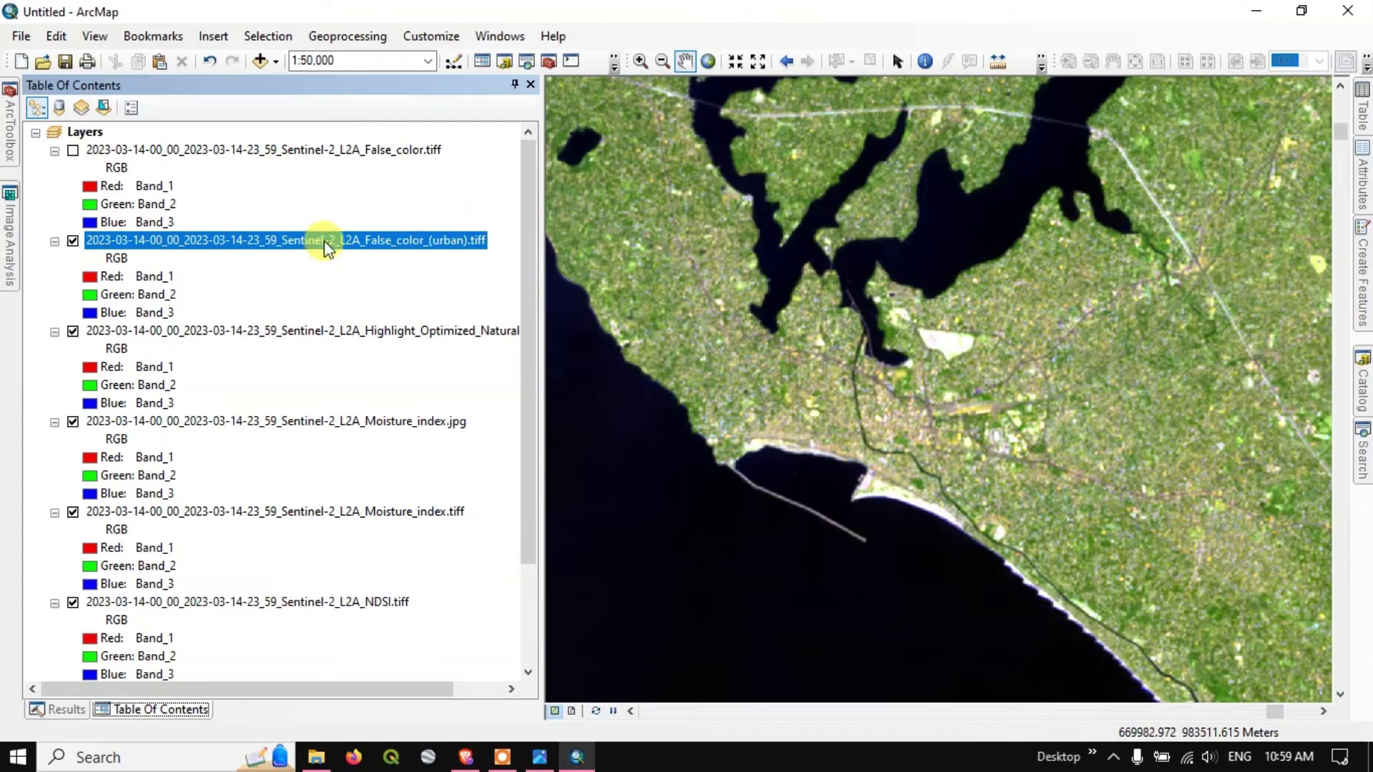
left_click(73, 242)
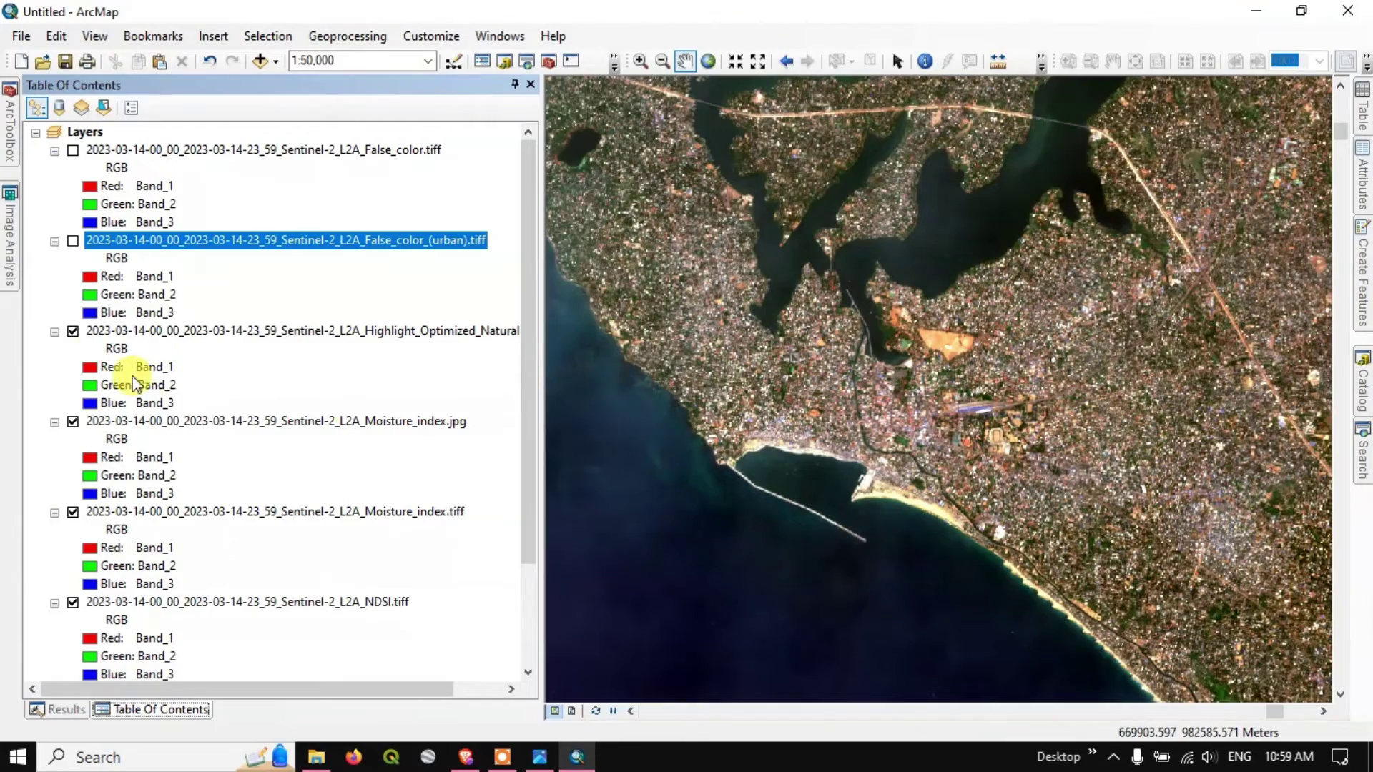
left_click(74, 332)
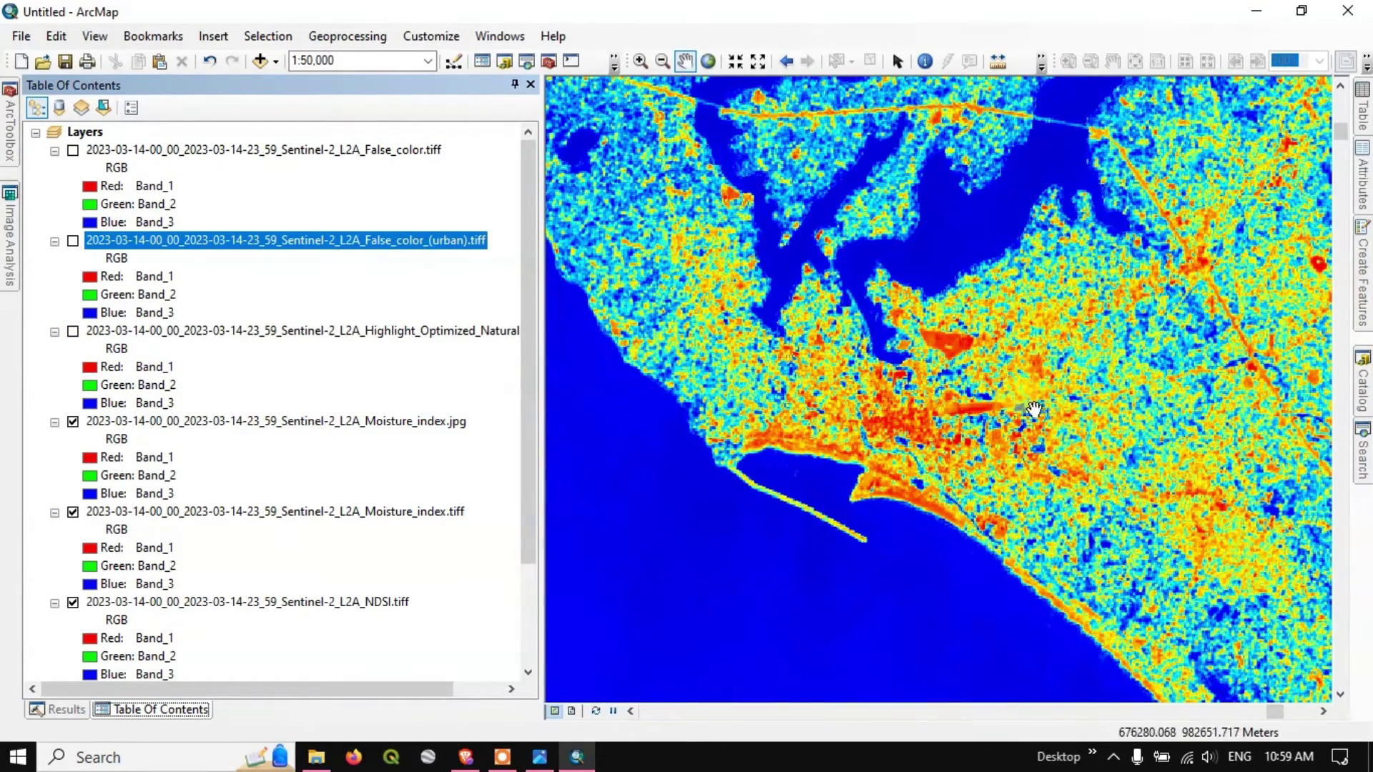
left_click(73, 422)
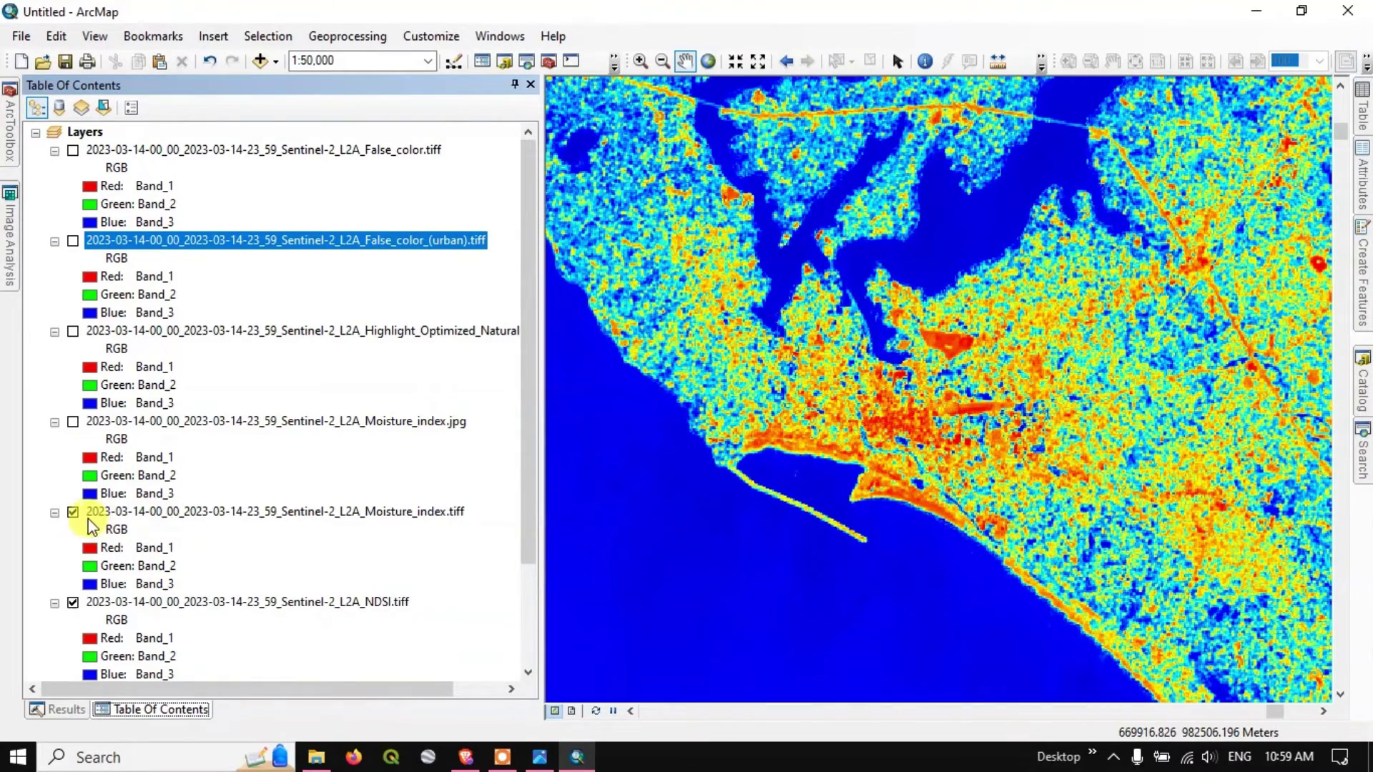
left_click(73, 512)
scroll(134, 480, "down", 2)
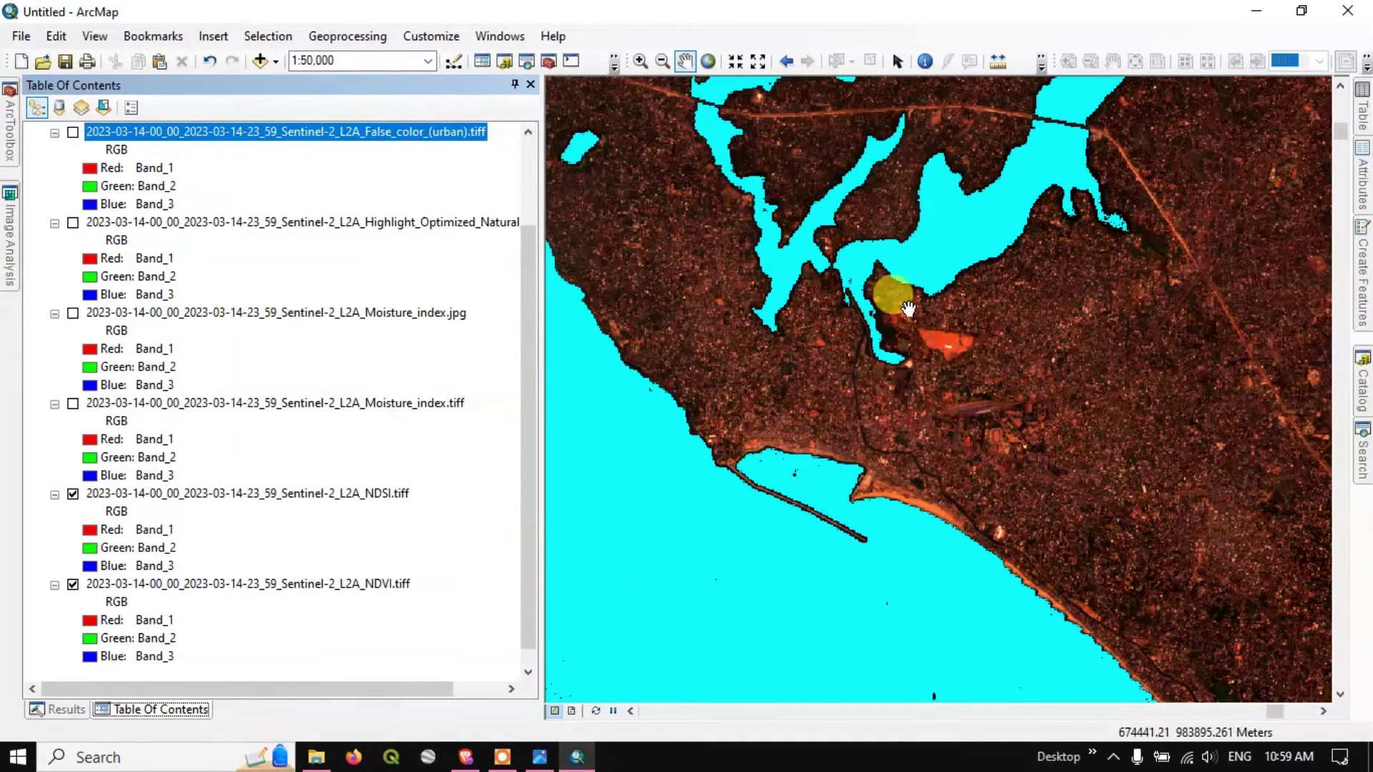
left_click(73, 494)
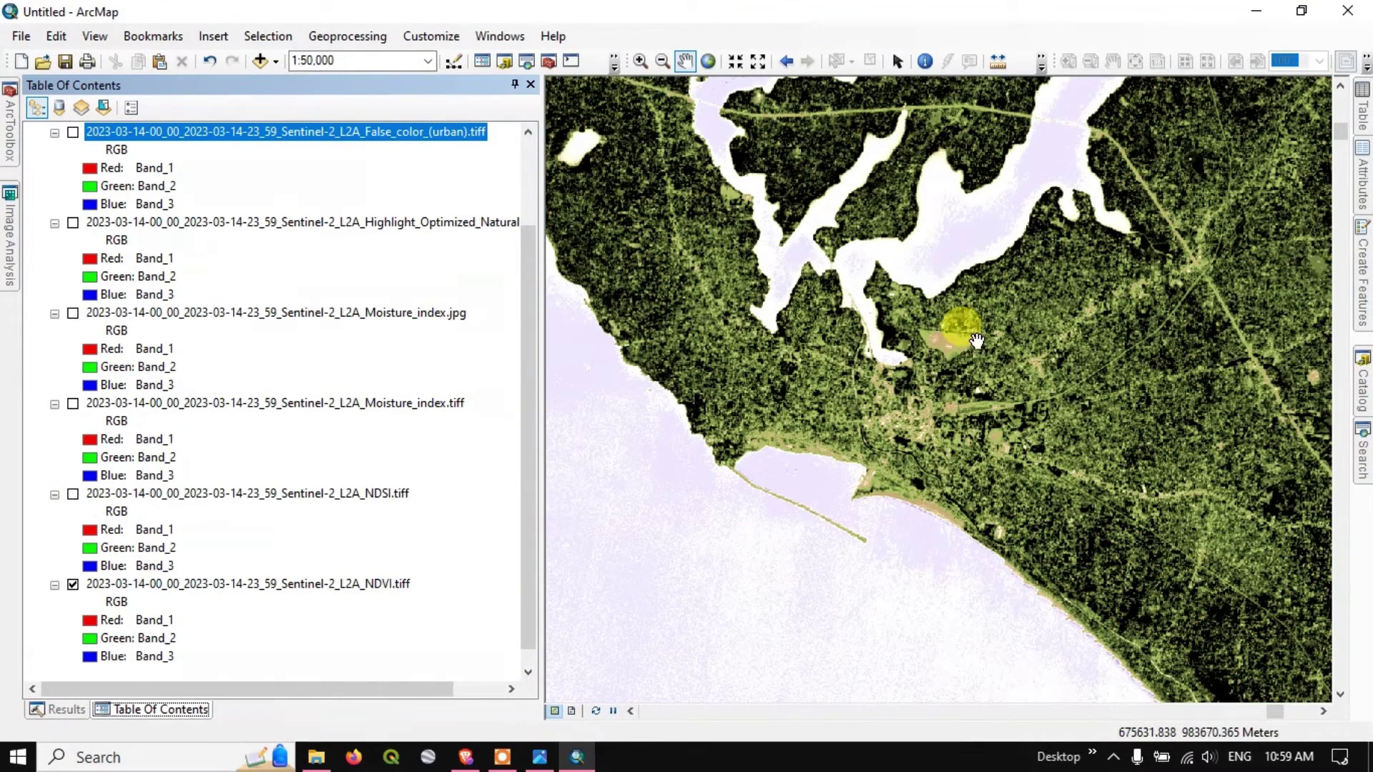
scroll(299, 609, "down", 1)
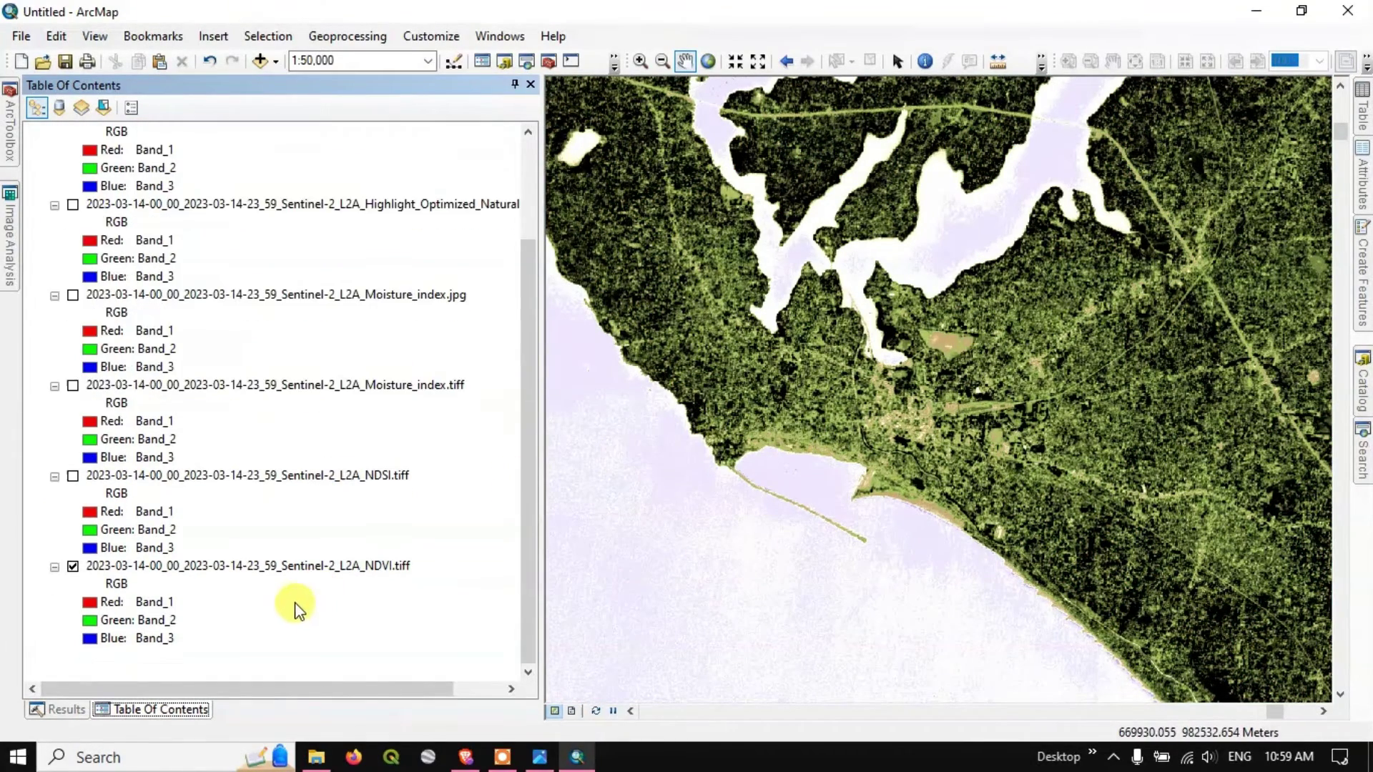
Step: Hide NDVI and add the NDWI, Scene_classification_map_, True_color and SWIR tiffs
left_click(73, 566)
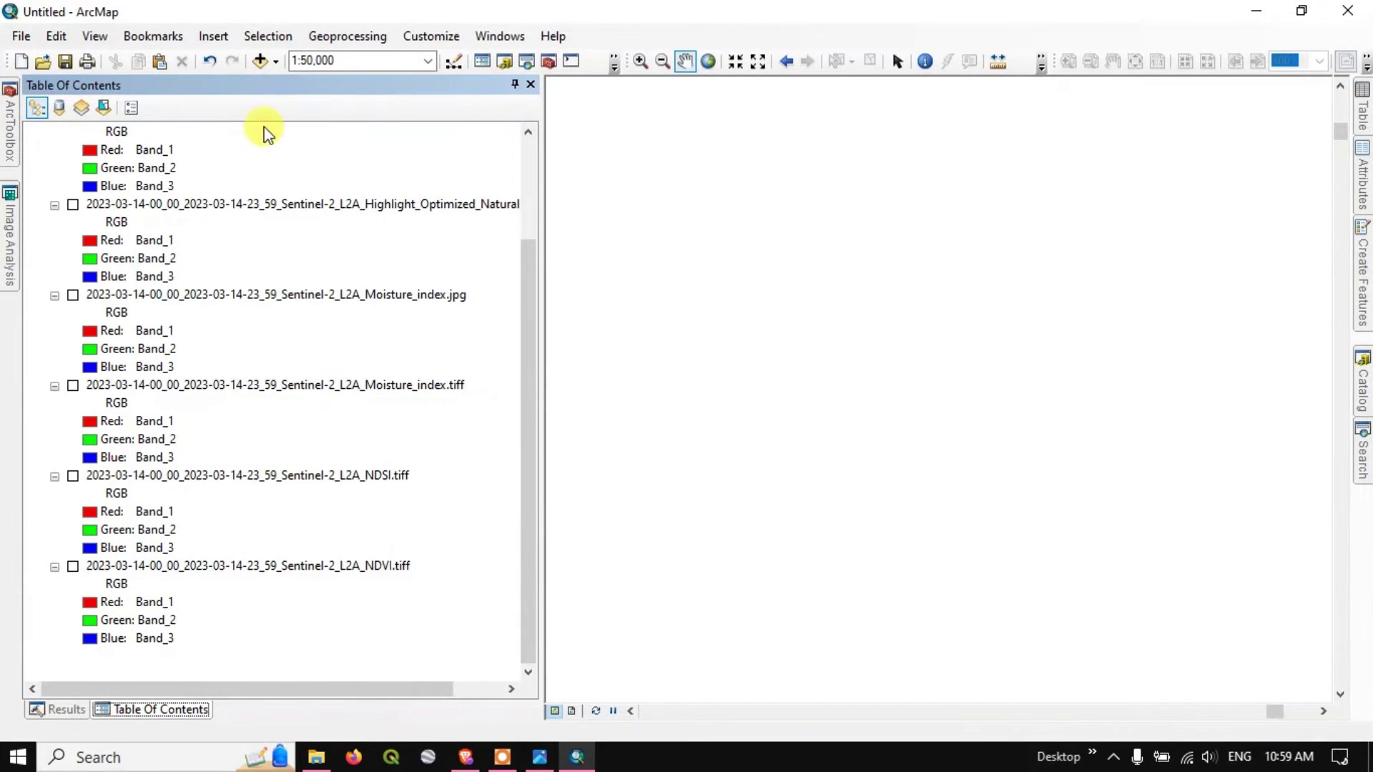
left_click(277, 61)
left_click(283, 82)
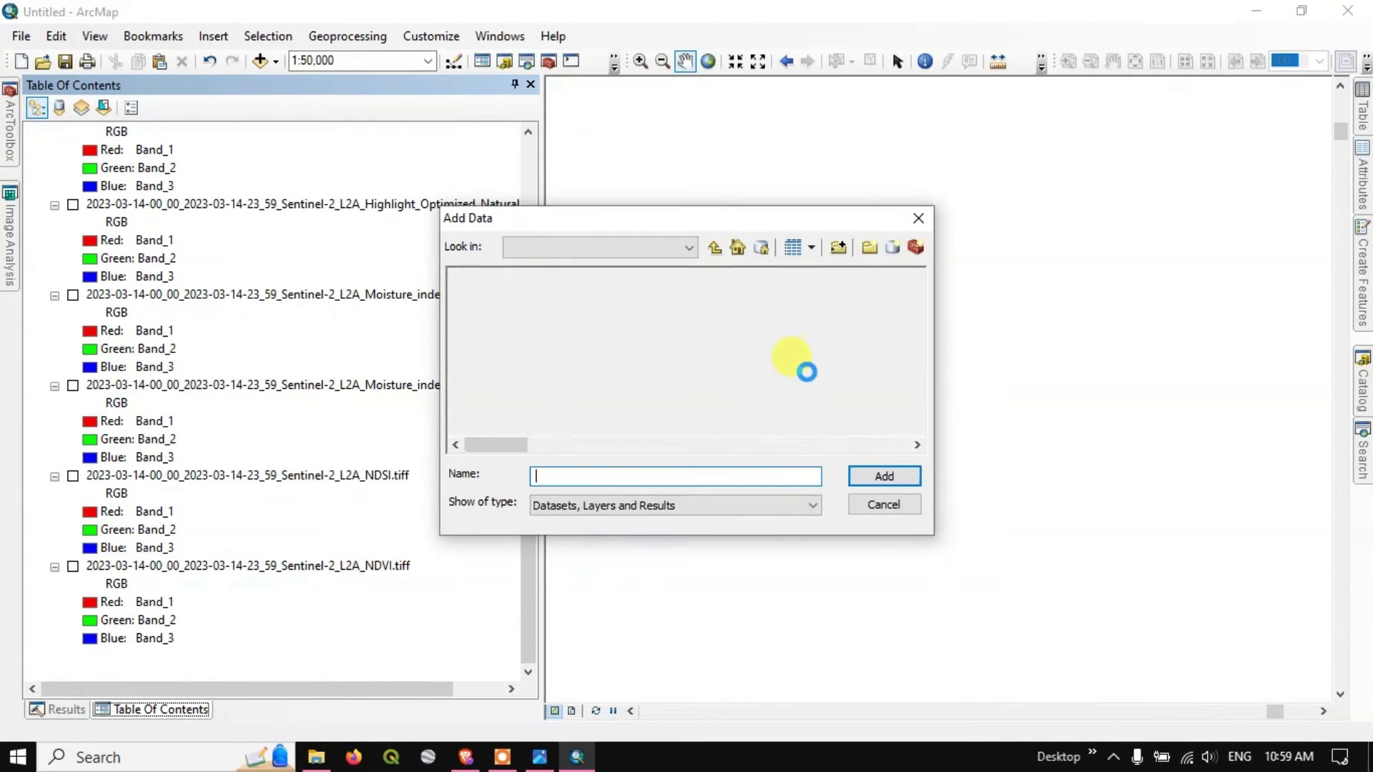
scroll(812, 397, "down", 3)
left_click(731, 276)
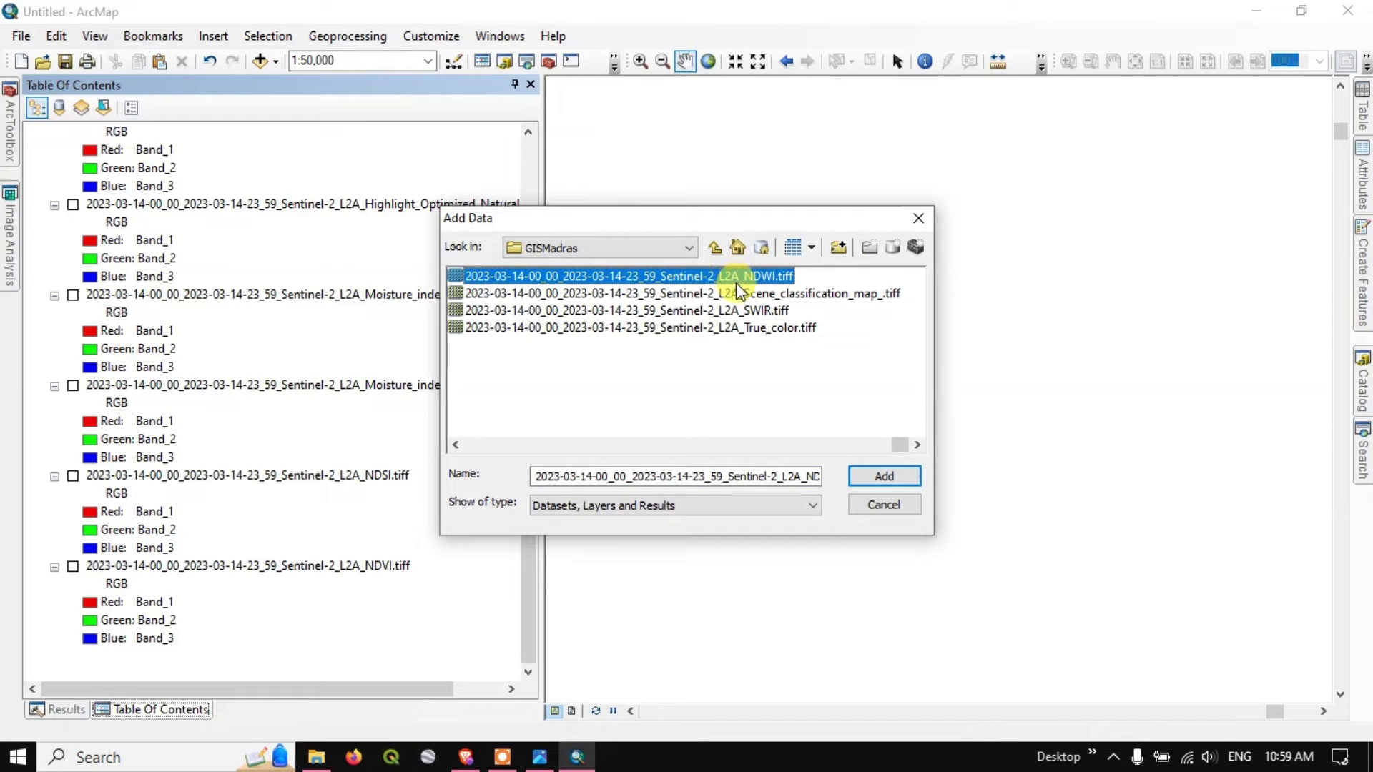
left_click(761, 297, "ctrl")
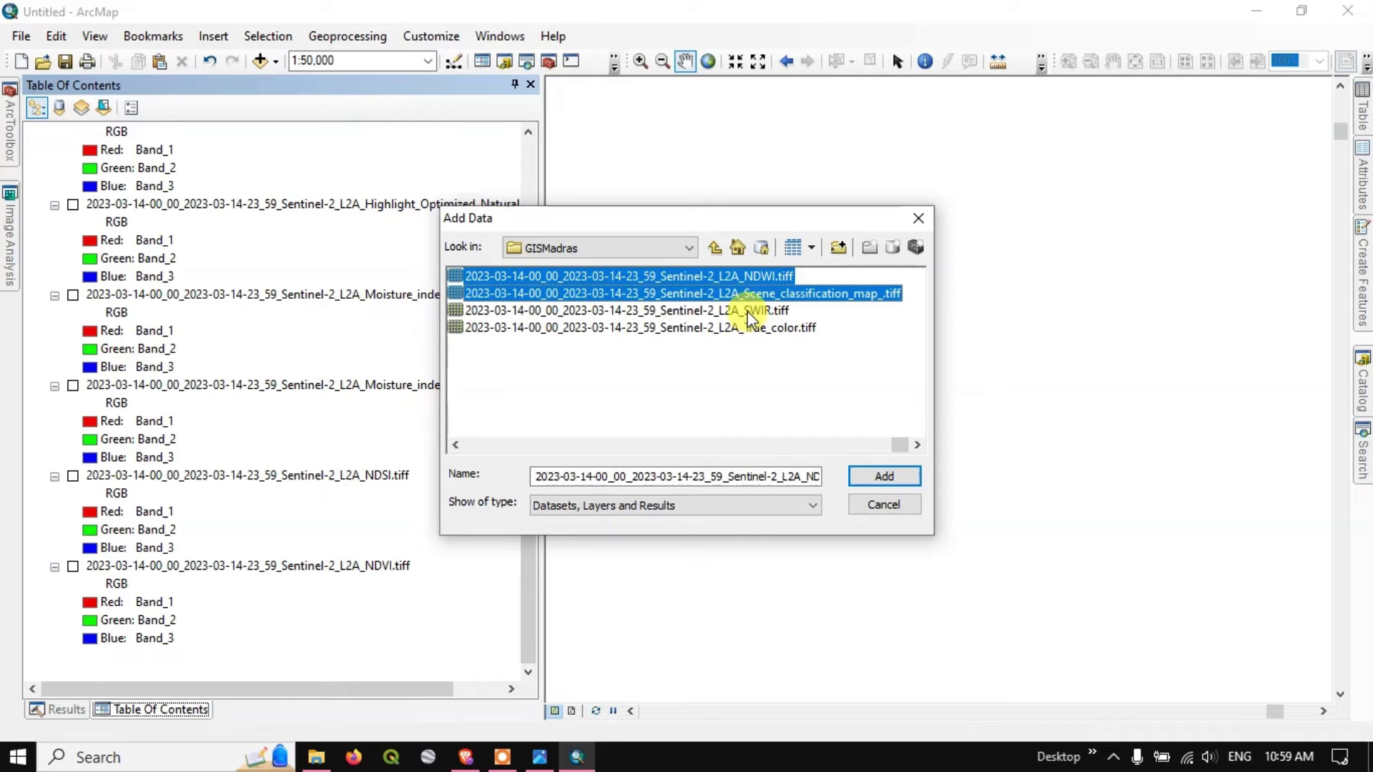
left_click(766, 328, "ctrl")
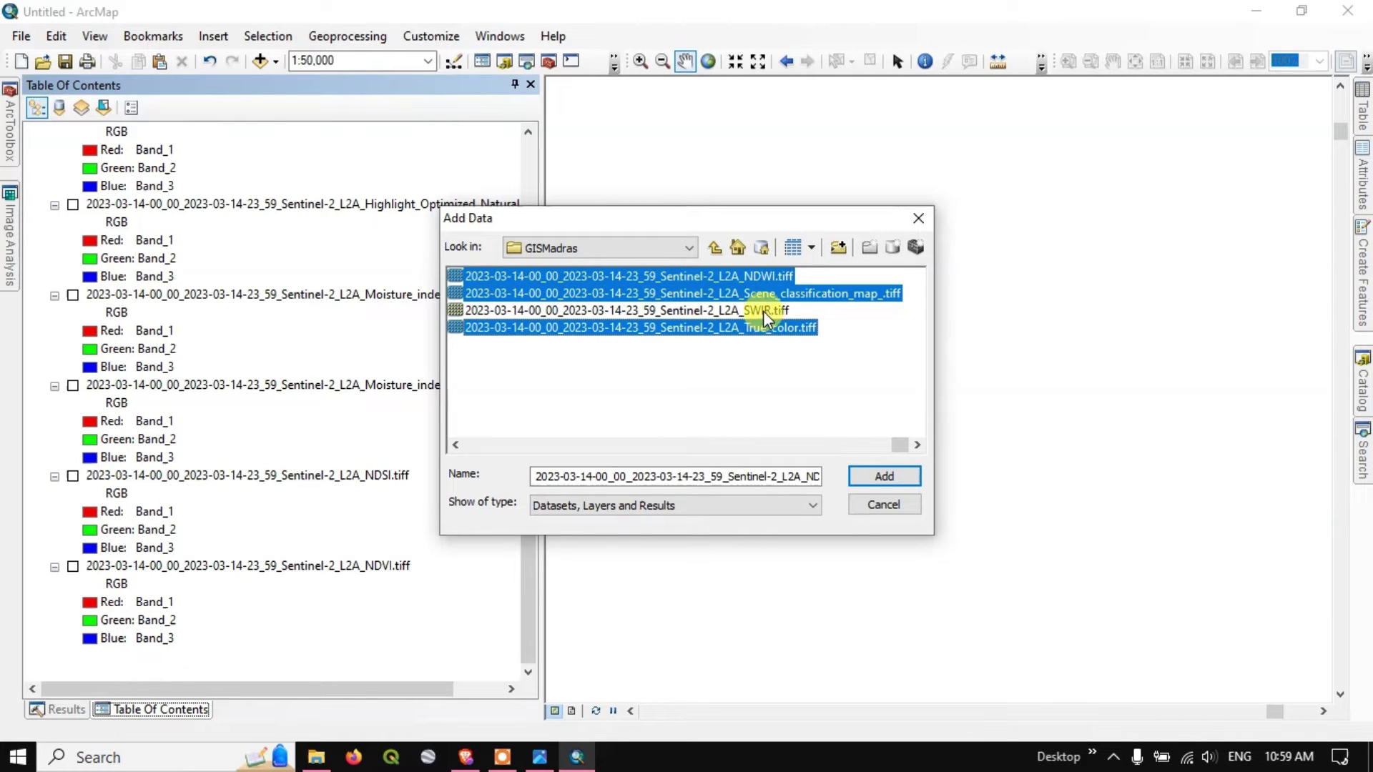
left_click(762, 311, "ctrl")
left_click(884, 475)
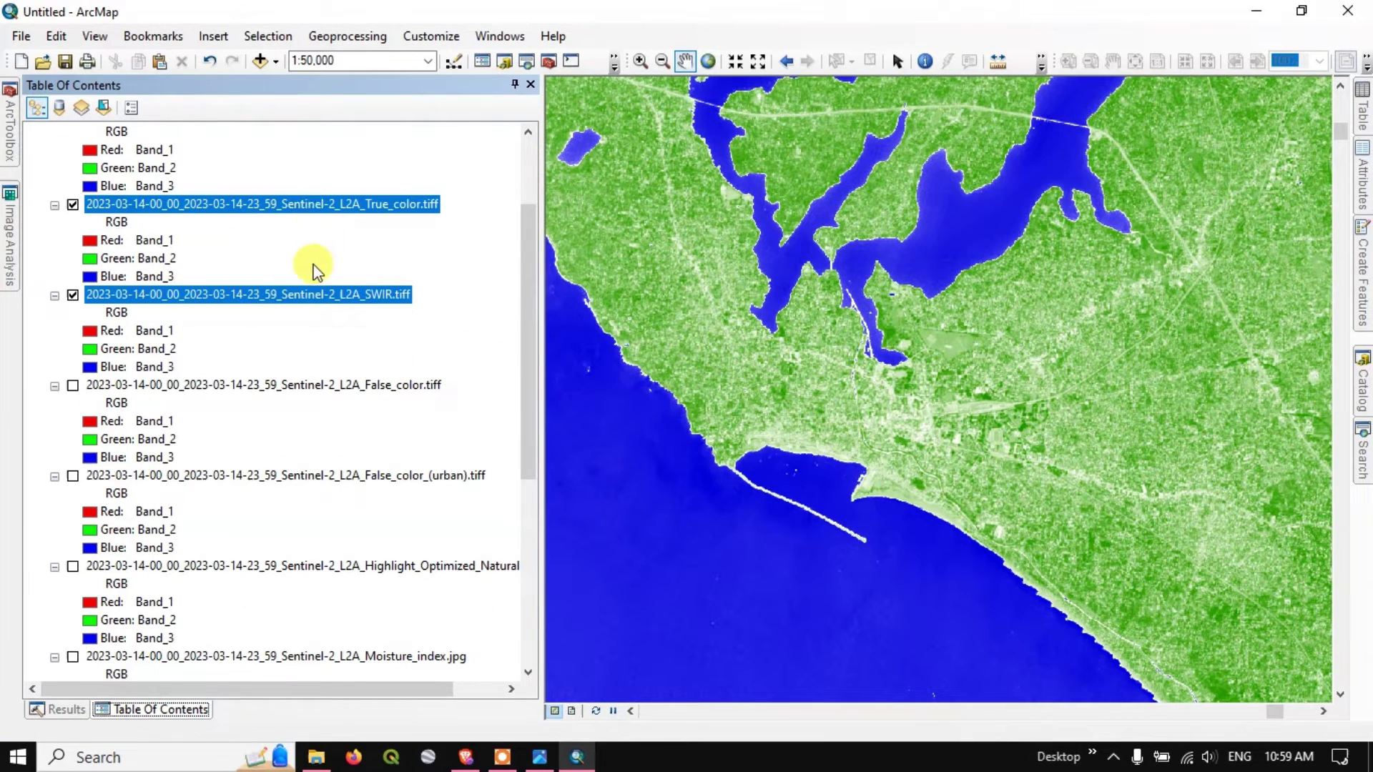
Step: Hide the NDWI layer so the Scene classification map displays
scroll(312, 264, "up", 3)
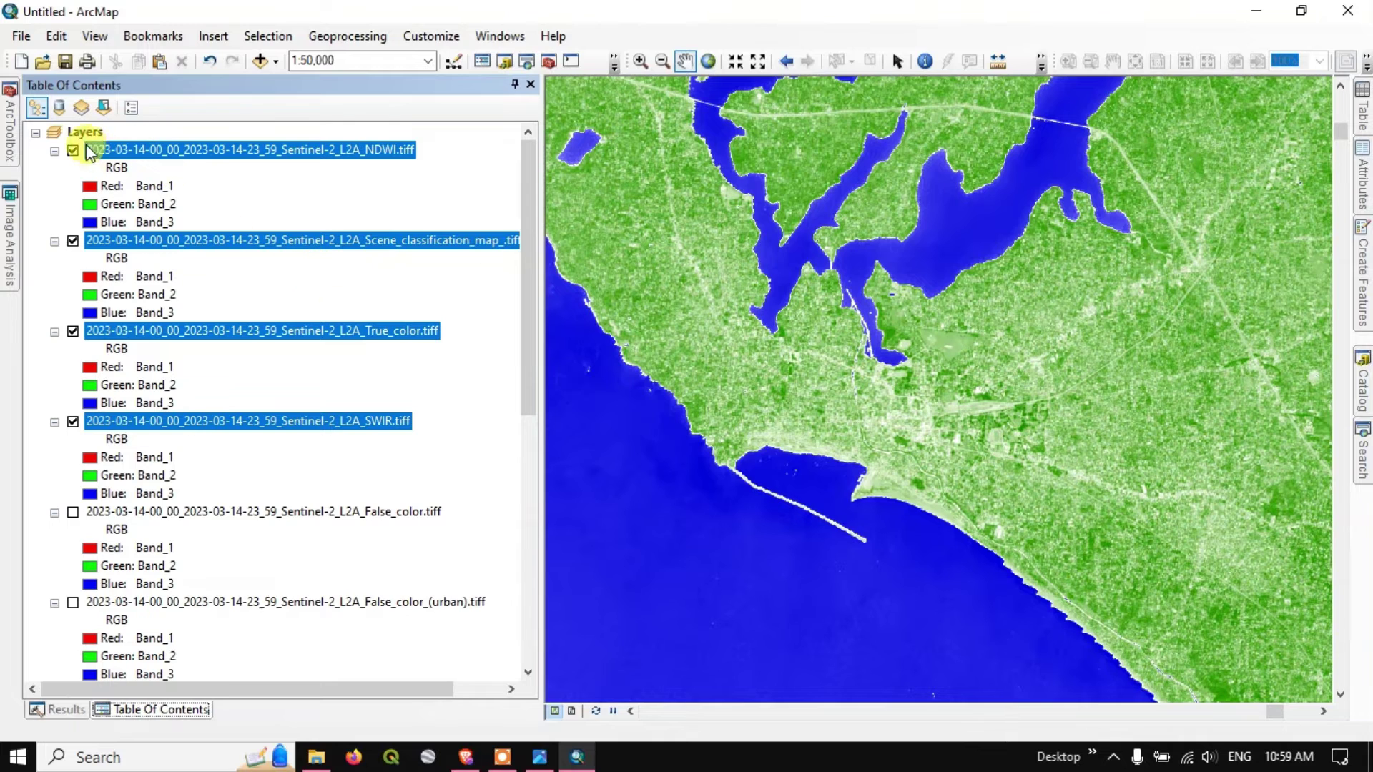
left_click(284, 197)
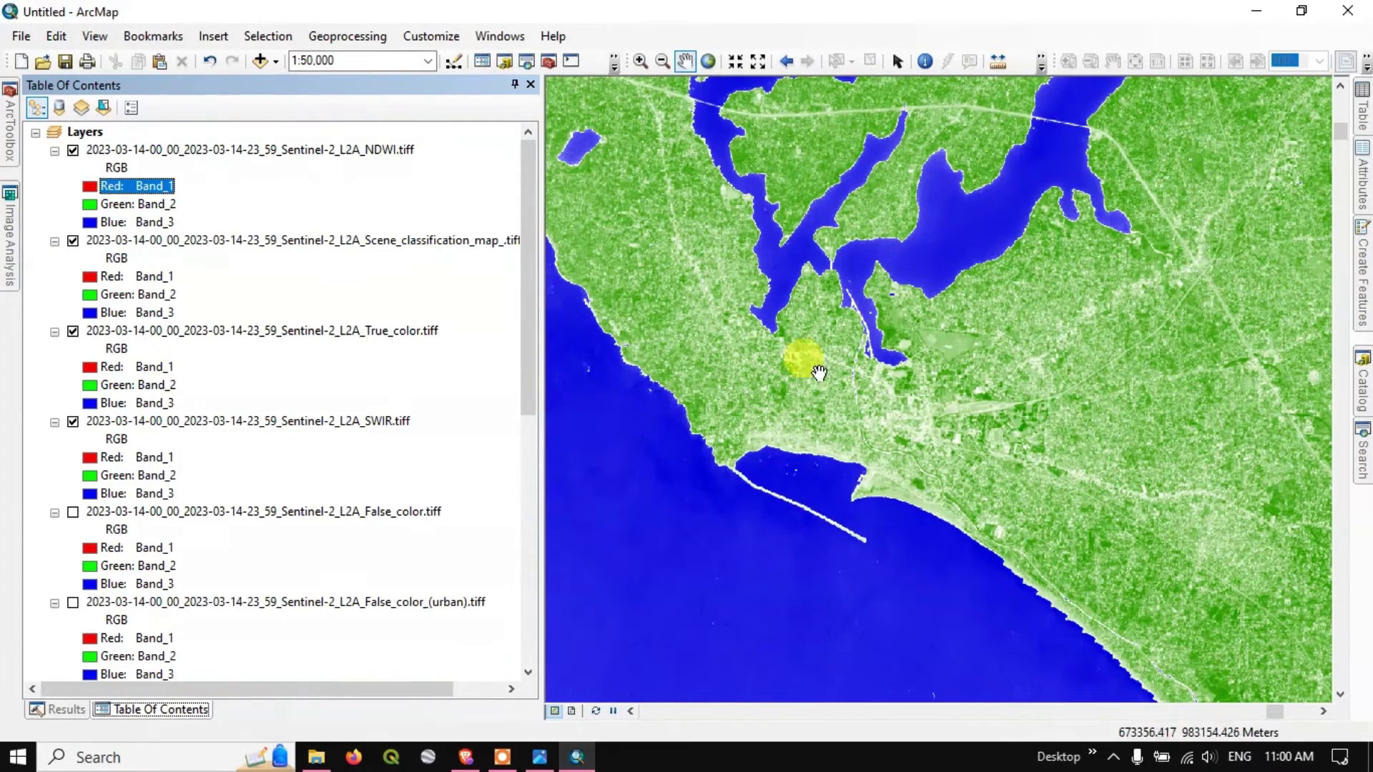
left_click(73, 150)
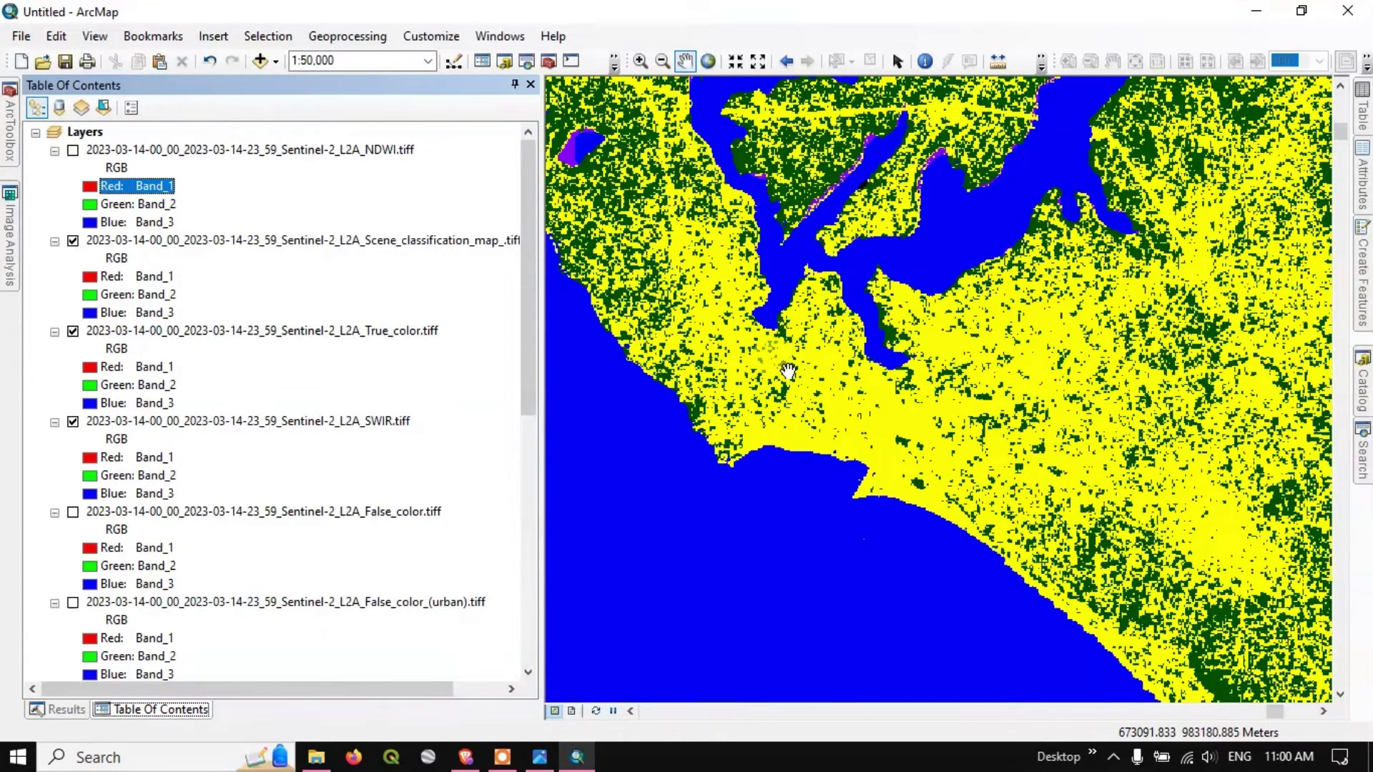
Step: Close the download dialog and display the Scene classification map with its legend expanded
left_click(465, 757)
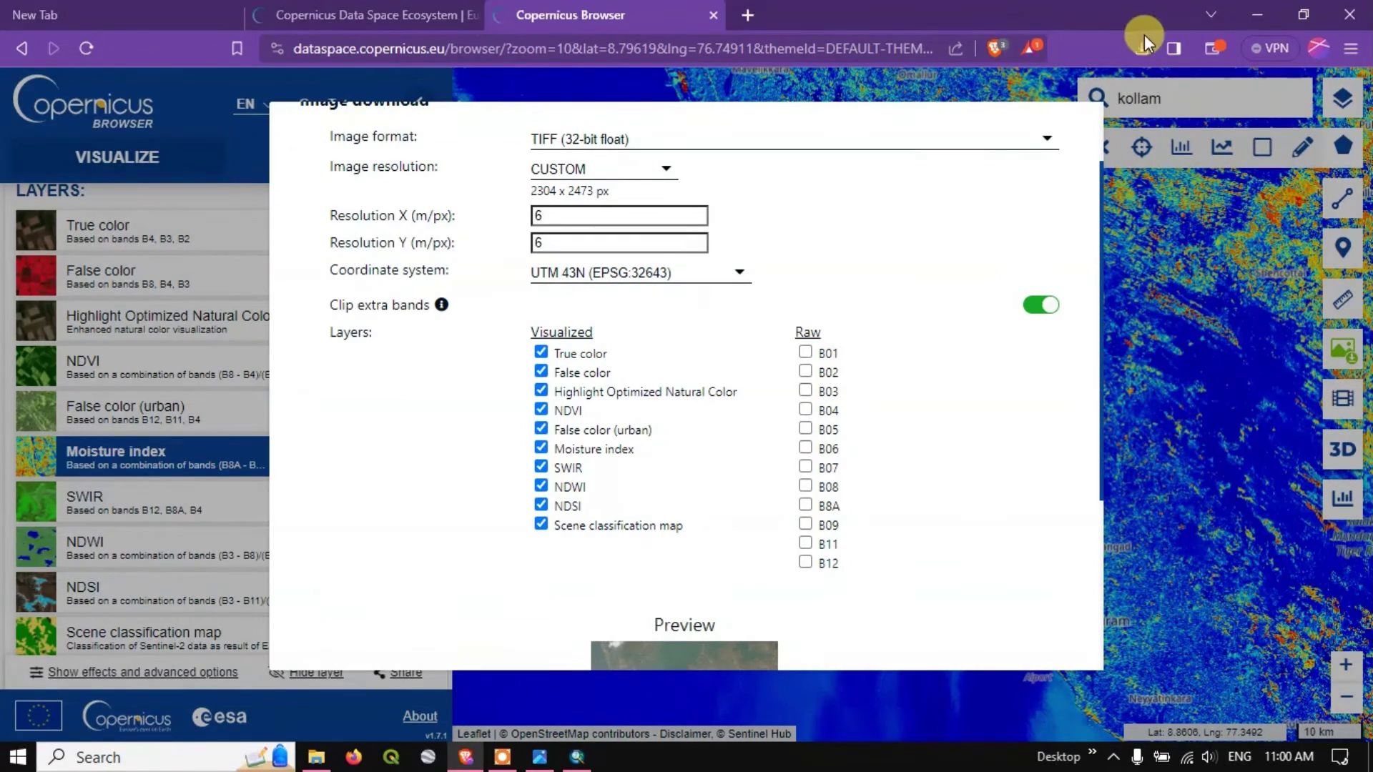
scroll(787, 551, "down", 4)
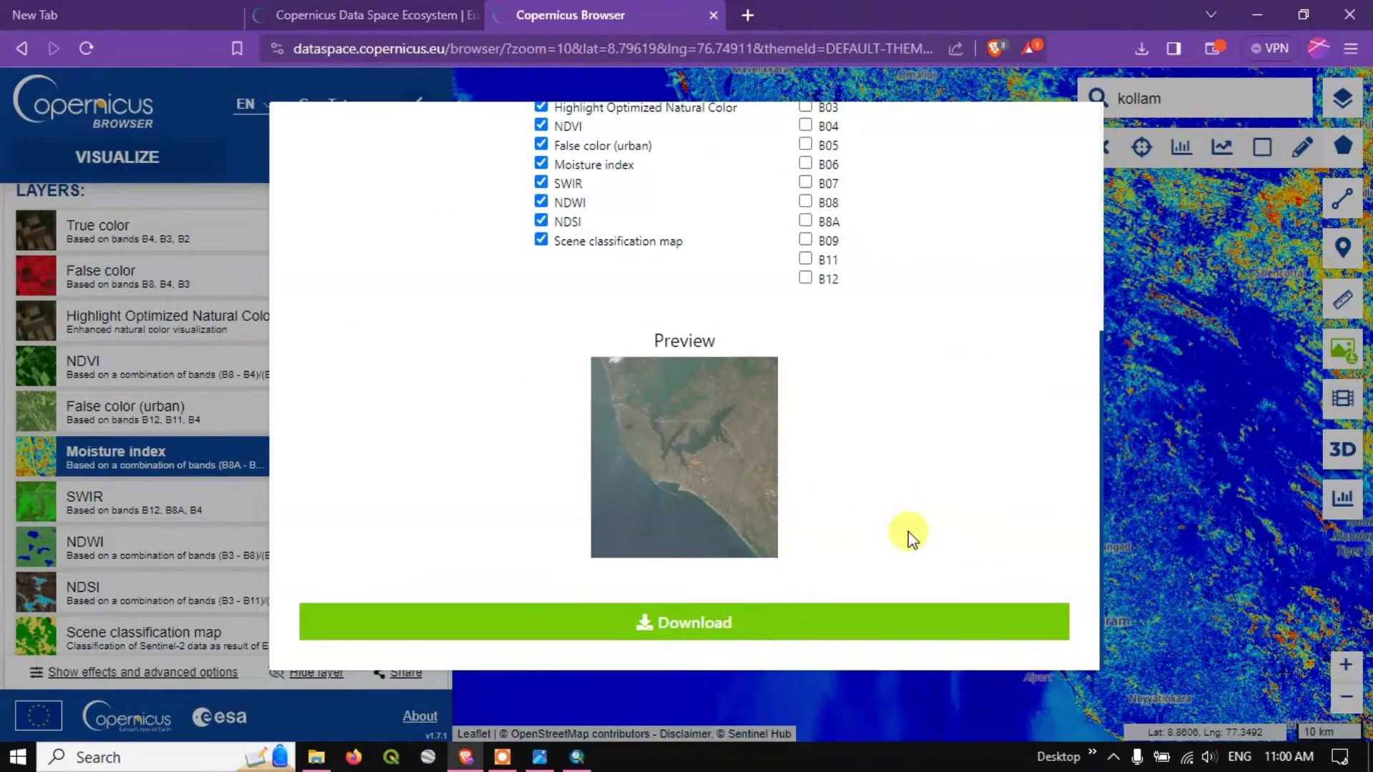
scroll(887, 464, "up", 6)
left_click(1074, 127)
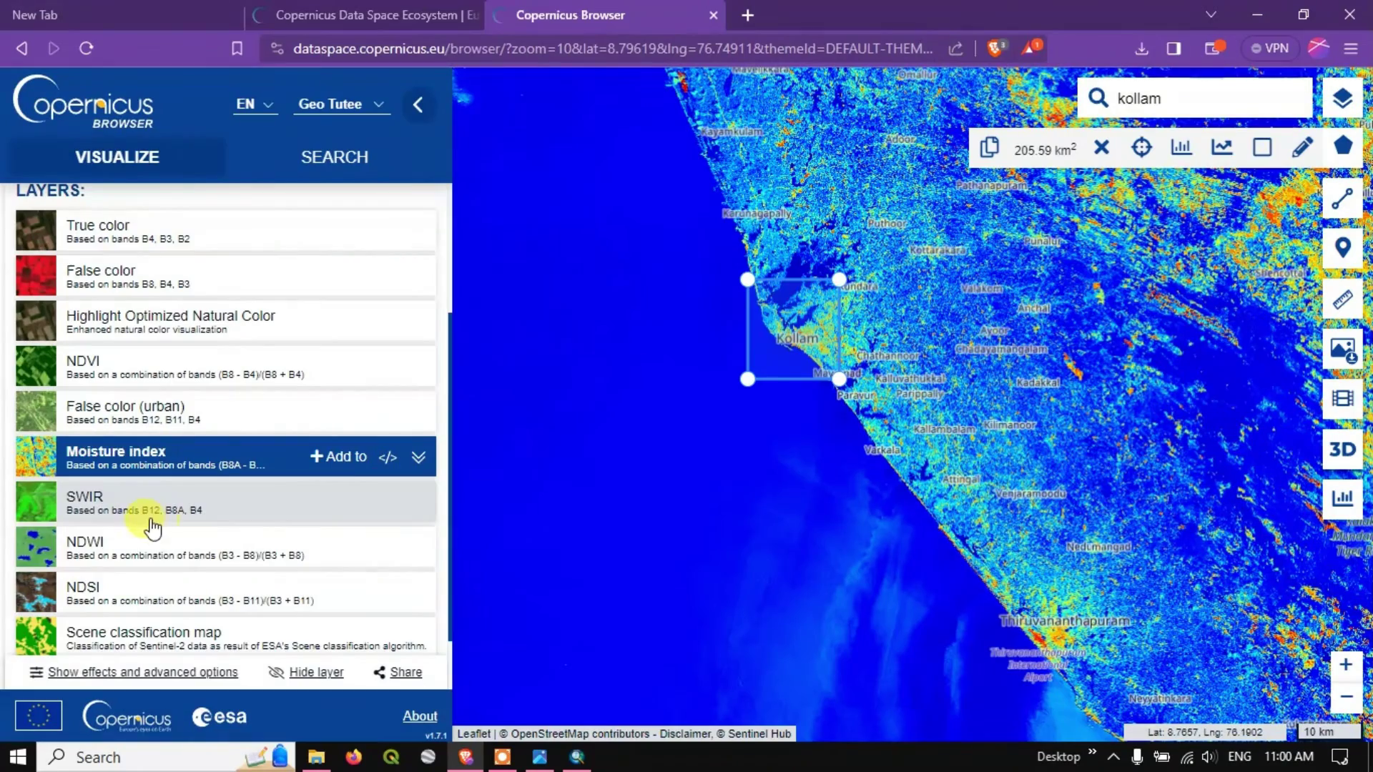
scroll(172, 550, "down", 1)
left_click(192, 570)
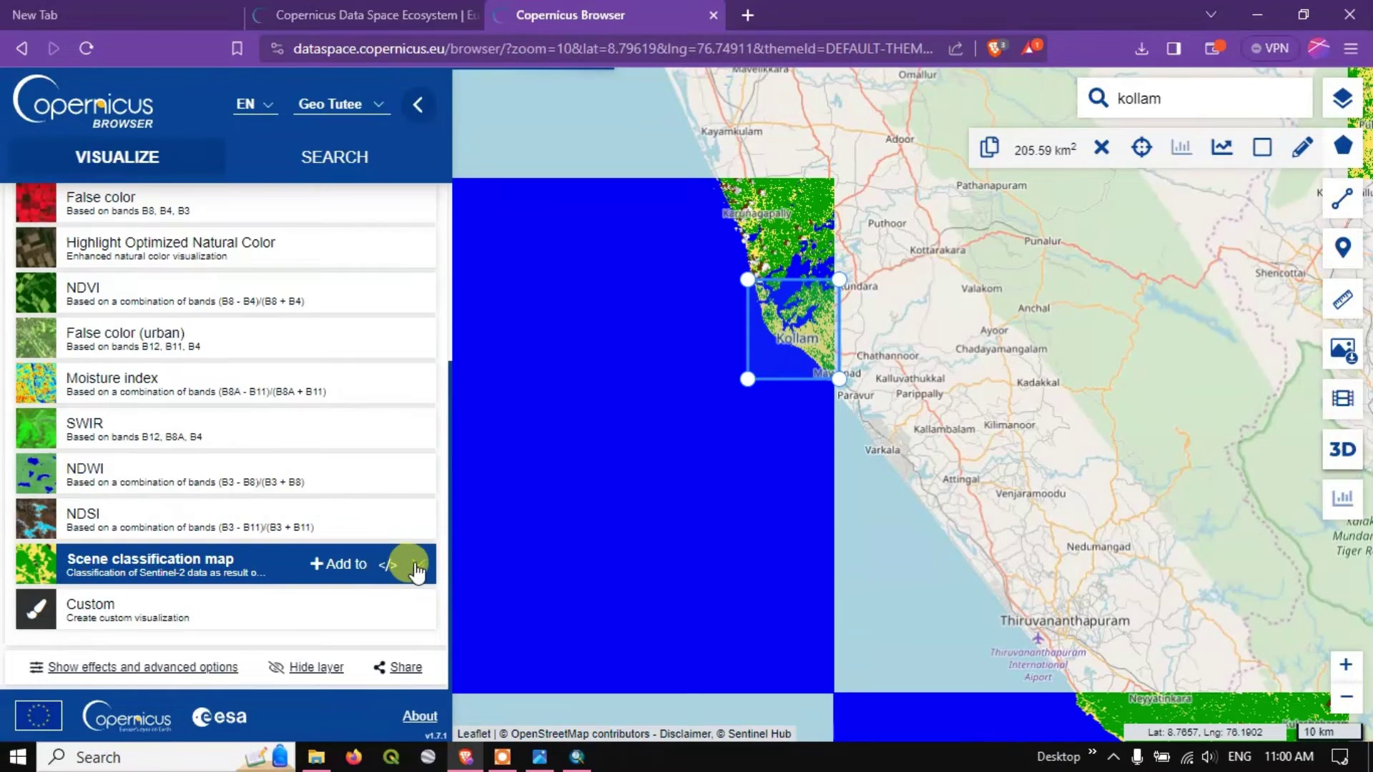
left_click(411, 564)
scroll(296, 565, "down", 1)
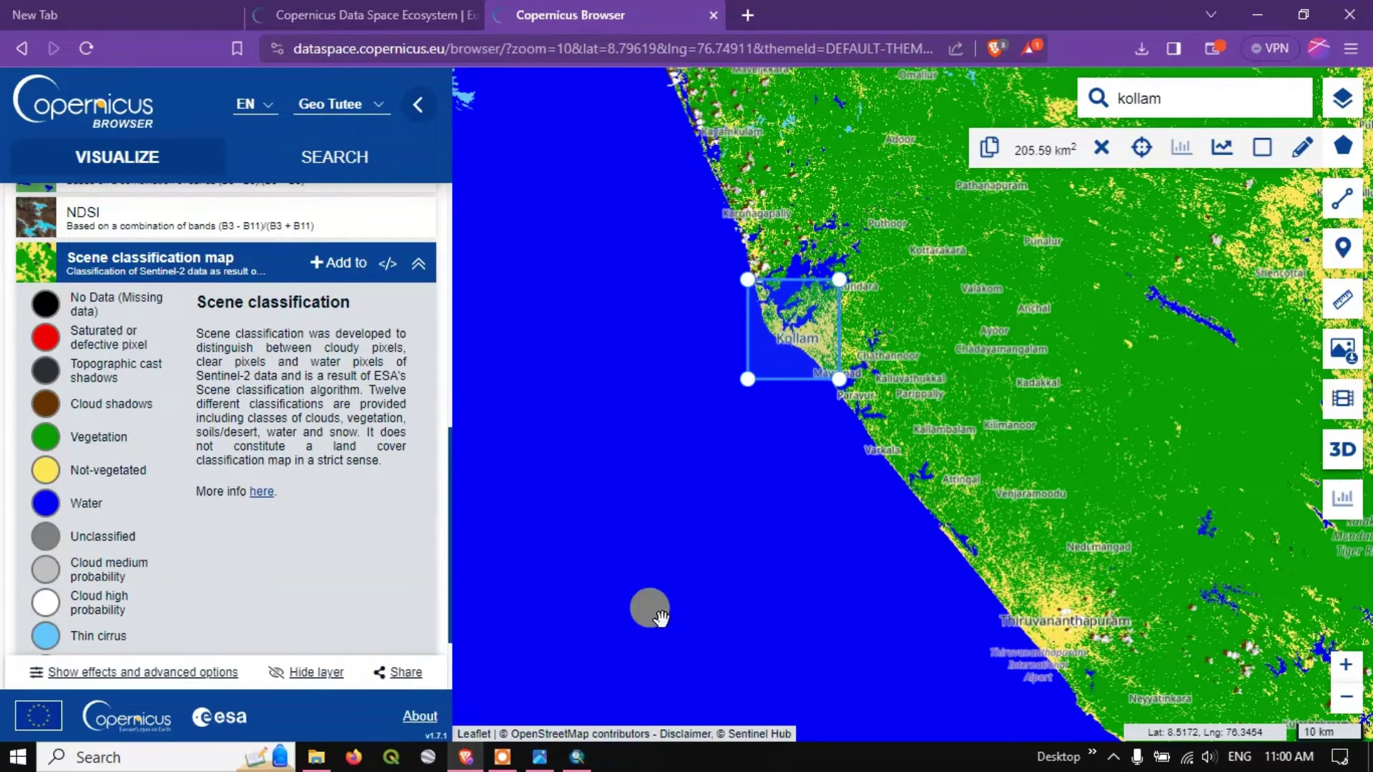
Step: In ArcMap's Table of Contents, uncheck Scene_classification_map, True_color and SWIR to empty the map display
left_click(577, 756)
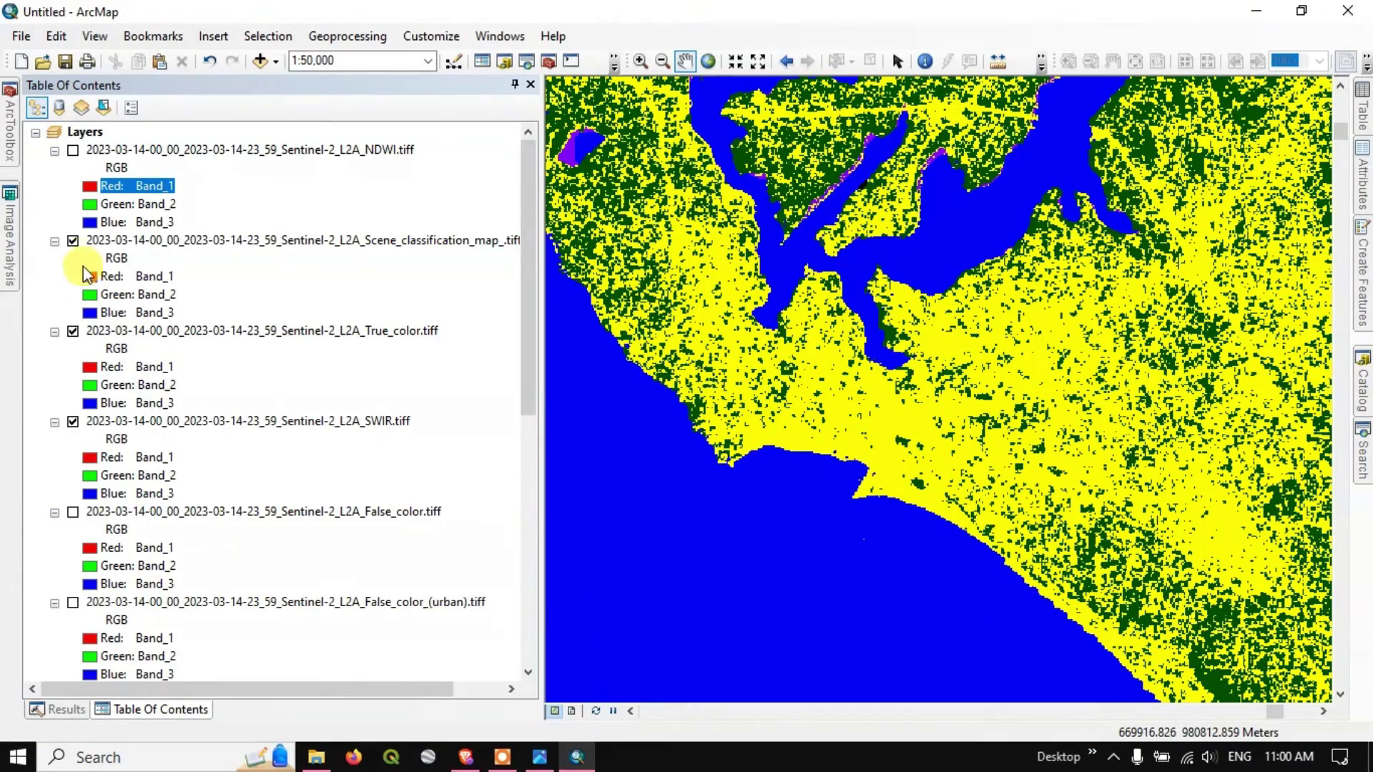
left_click(73, 241)
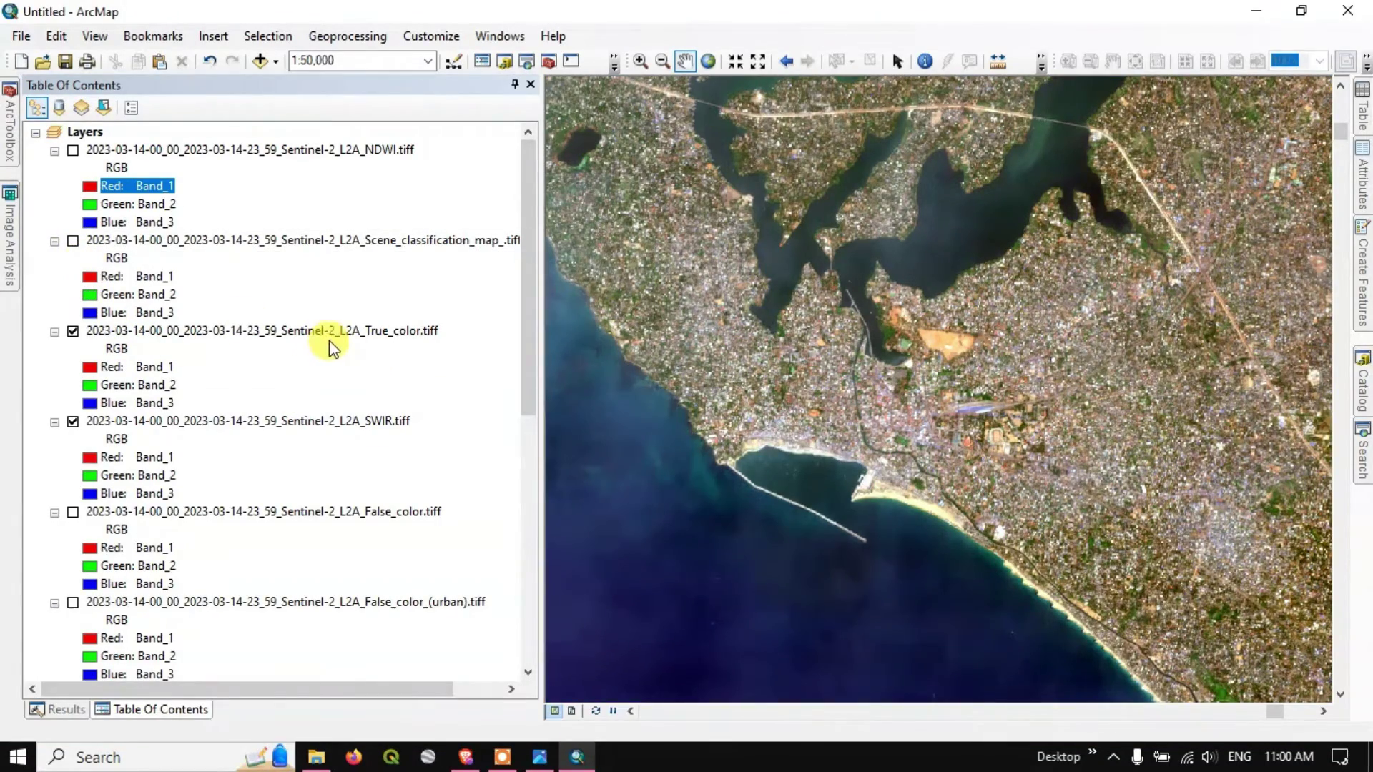
scroll(938, 393, "up", 2)
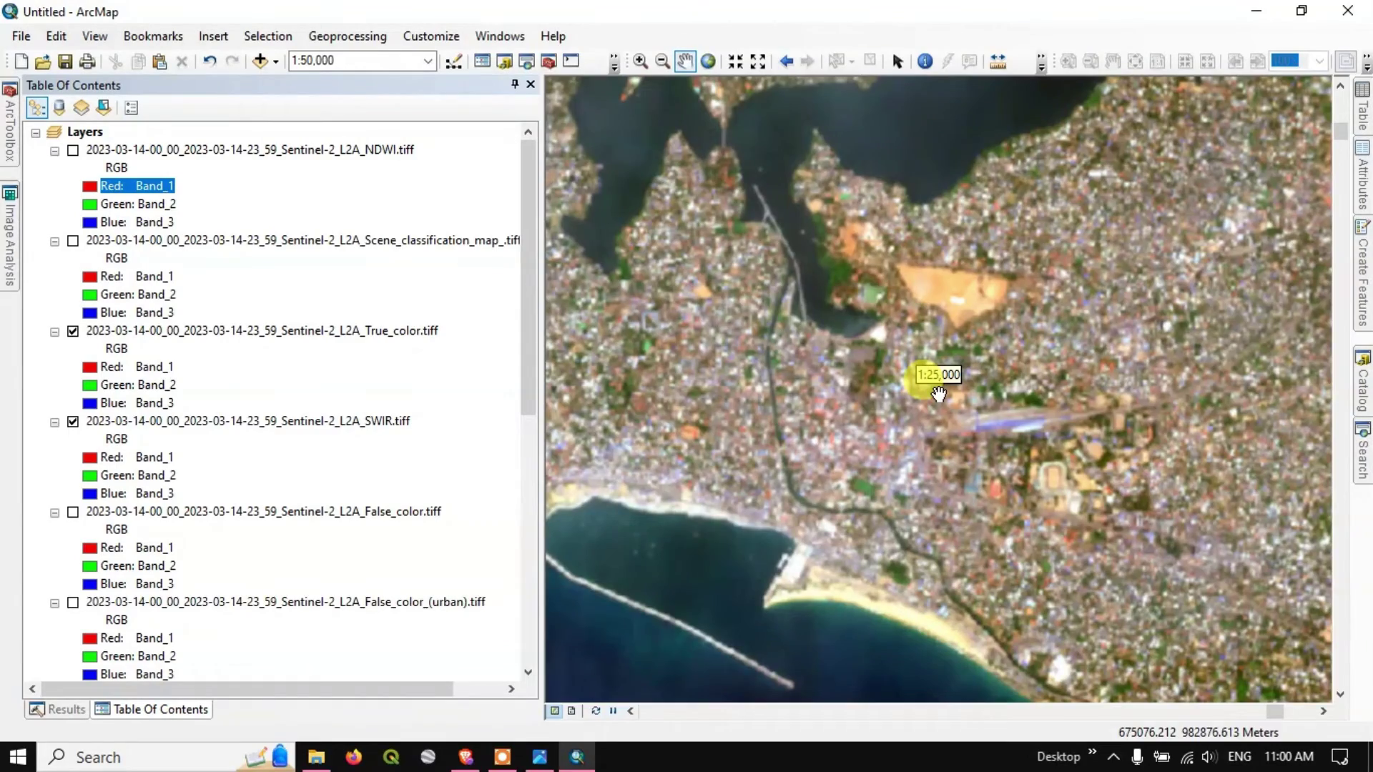
scroll(938, 394, "down", 1)
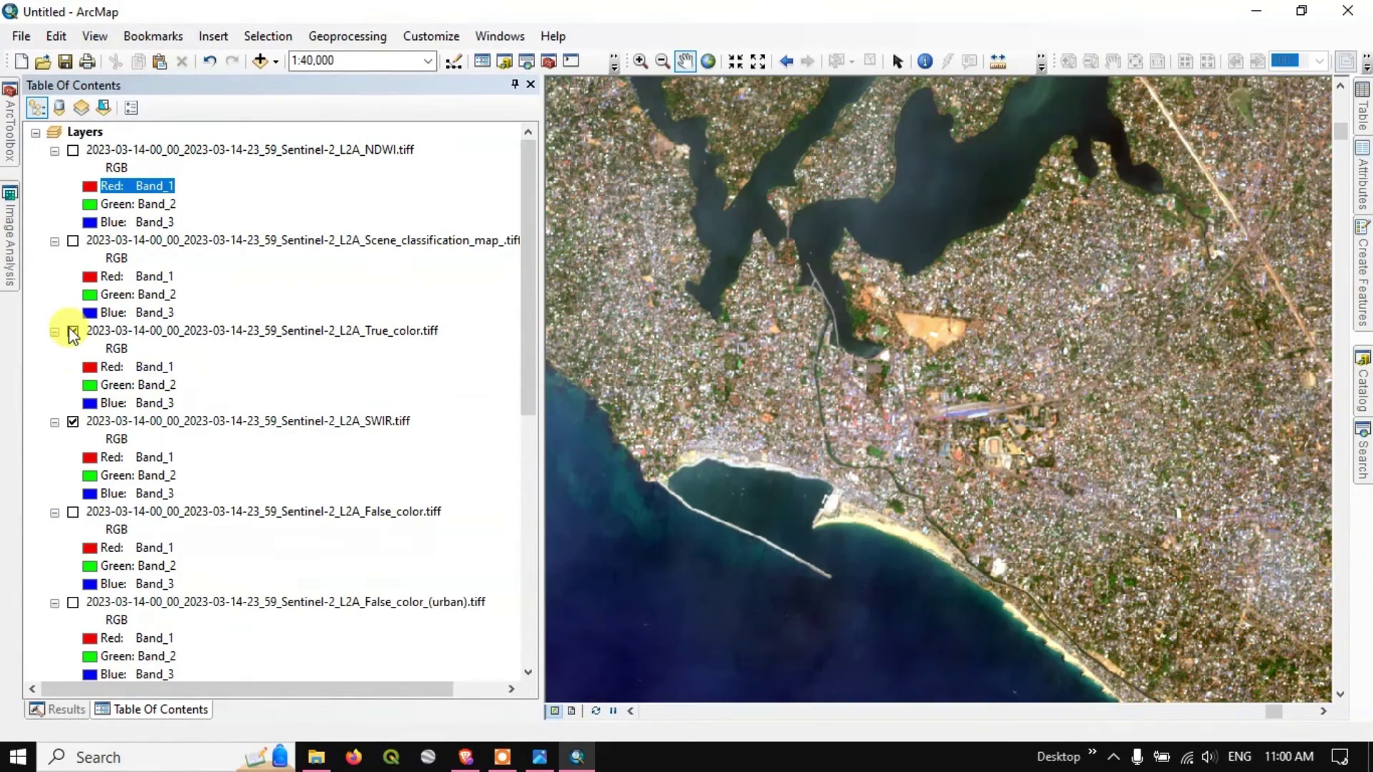
left_click(73, 331)
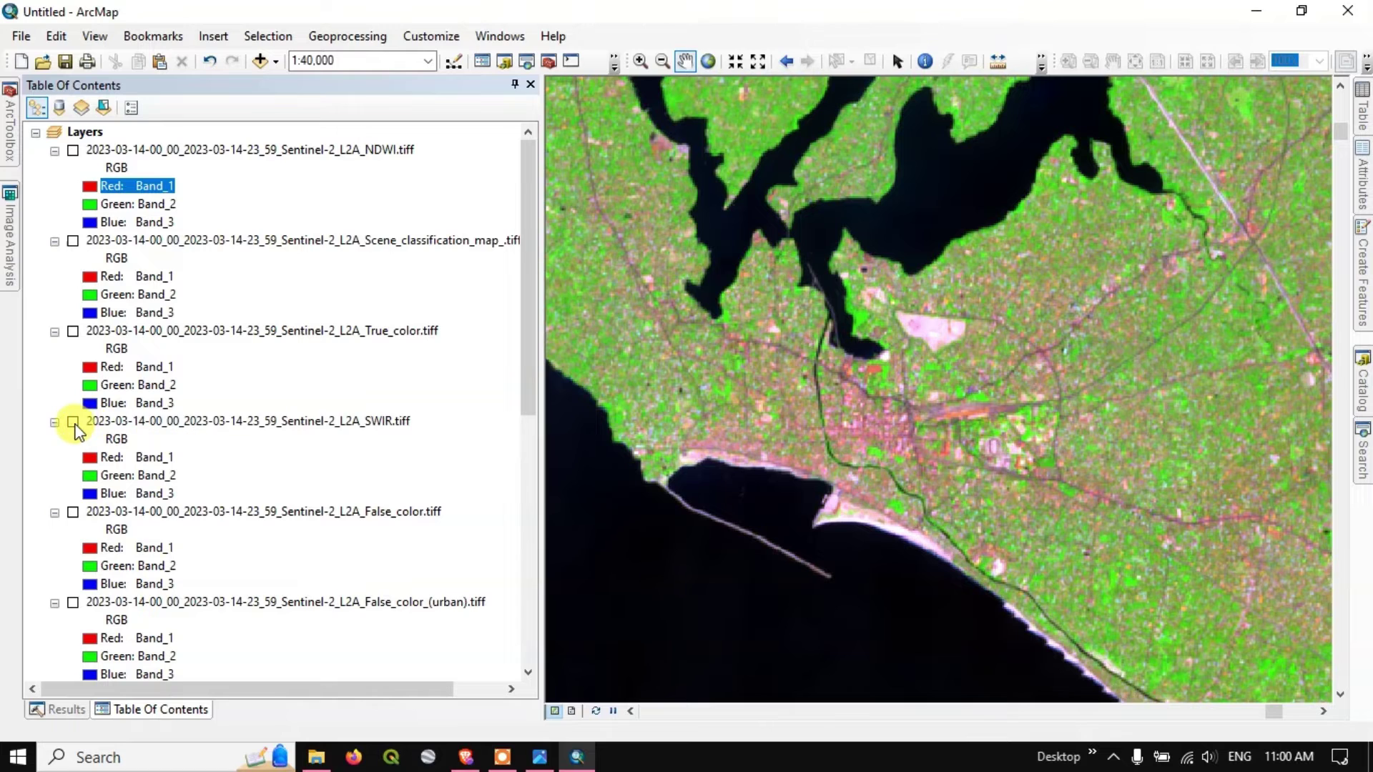
left_click(73, 422)
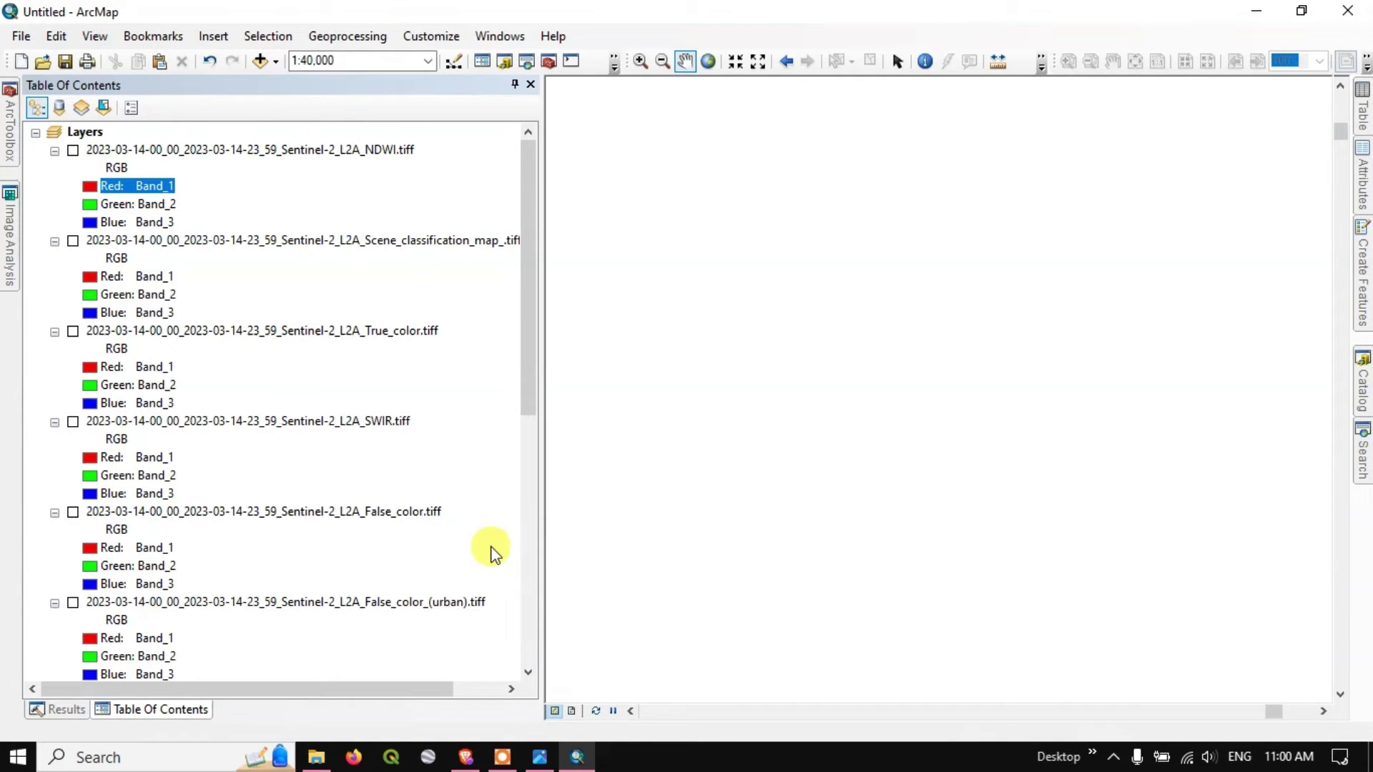
Step: In Copernicus Browser, open the image download's High-res print settings and enable Show legend
left_click(464, 757)
left_click(327, 384)
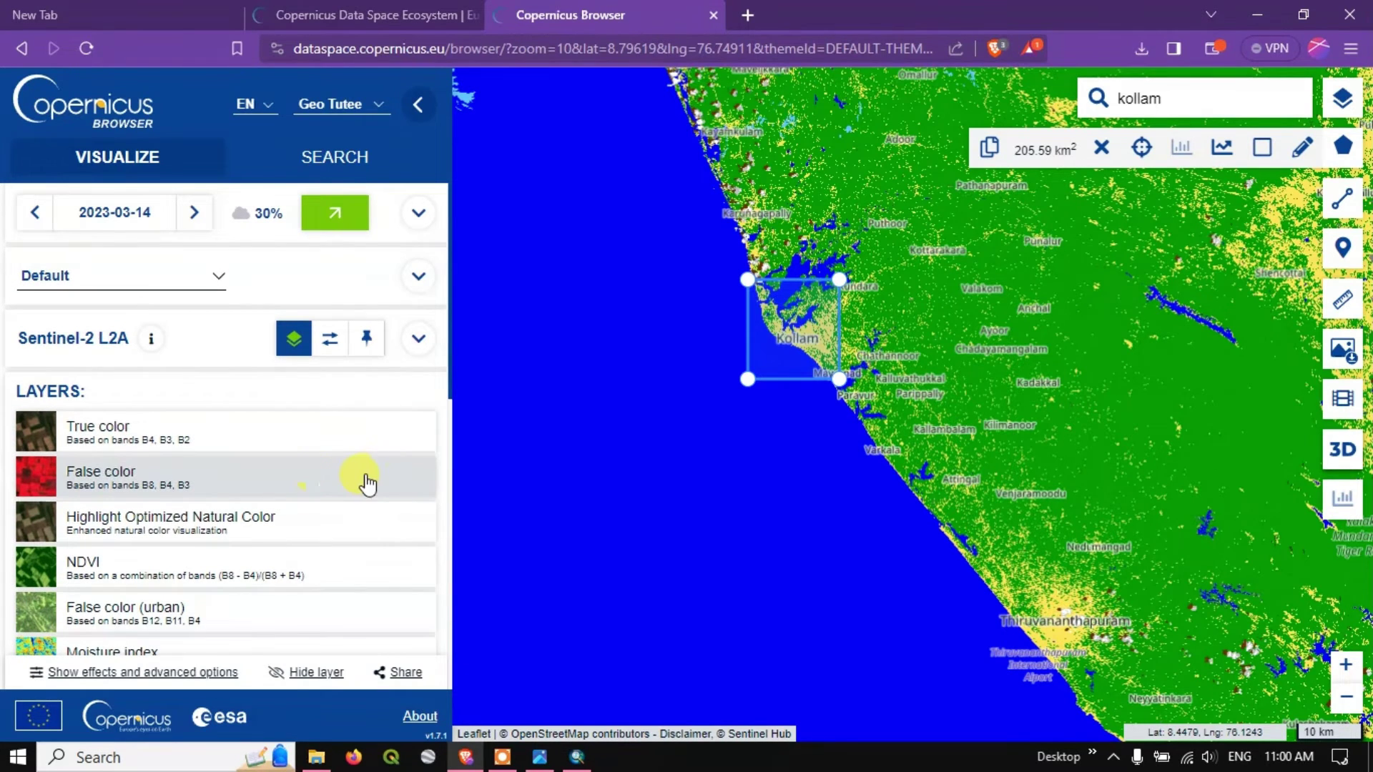
scroll(343, 479, "down", 5)
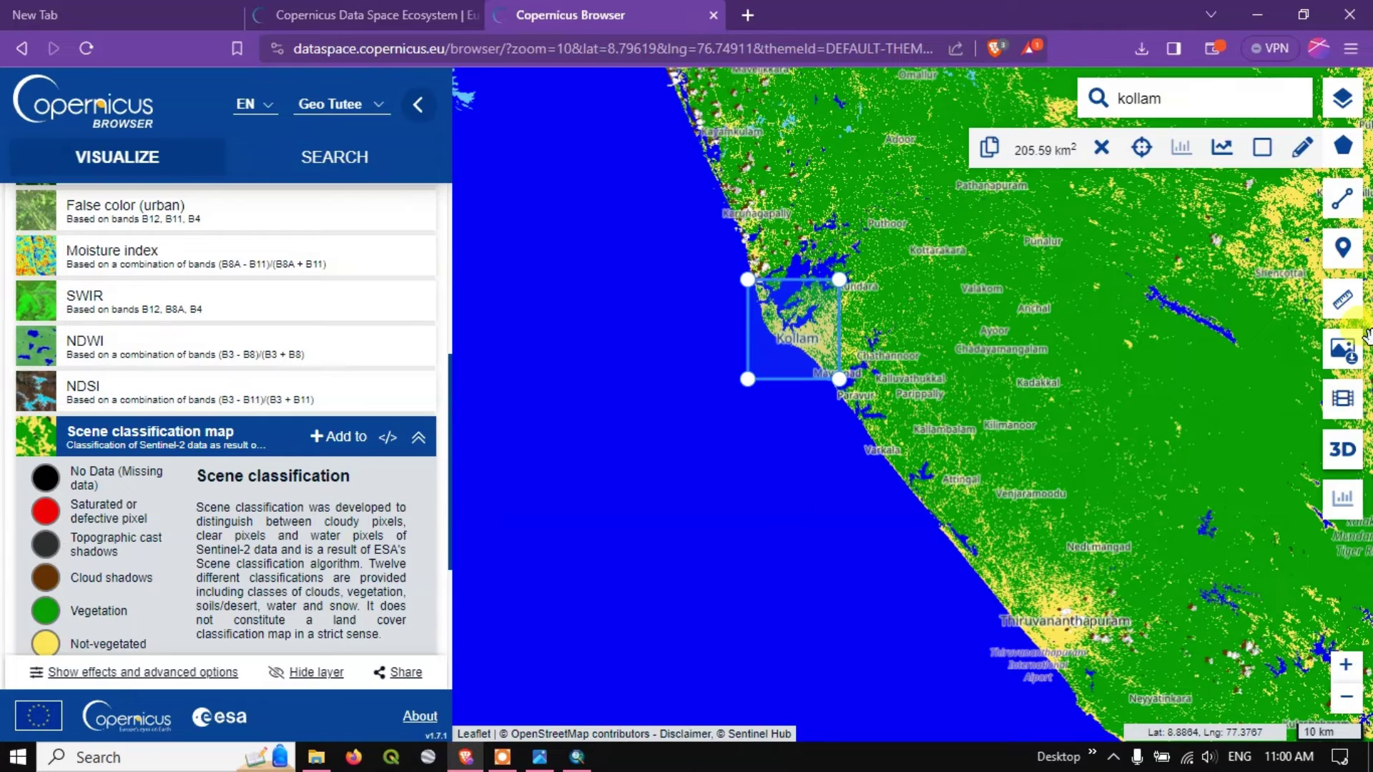
left_click(1337, 351)
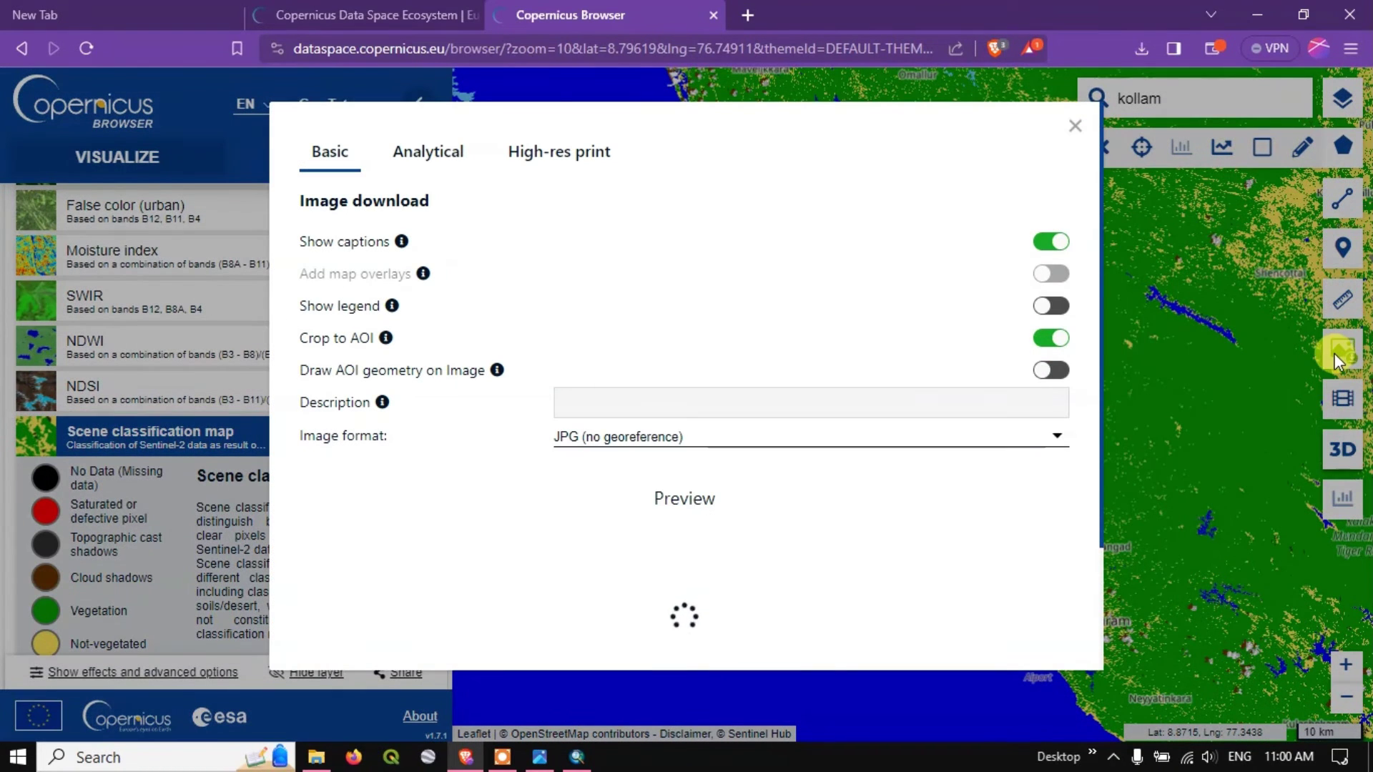
left_click(560, 165)
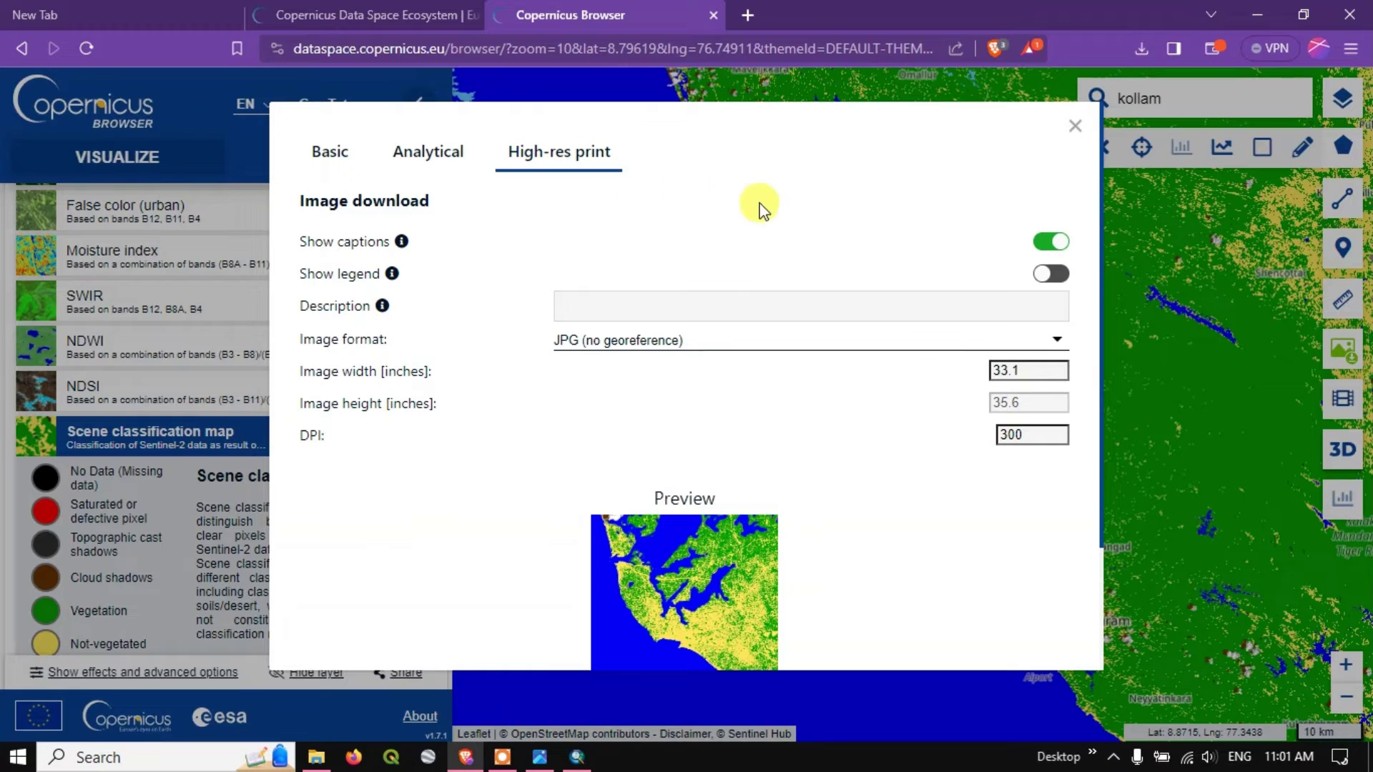
left_click(1051, 274)
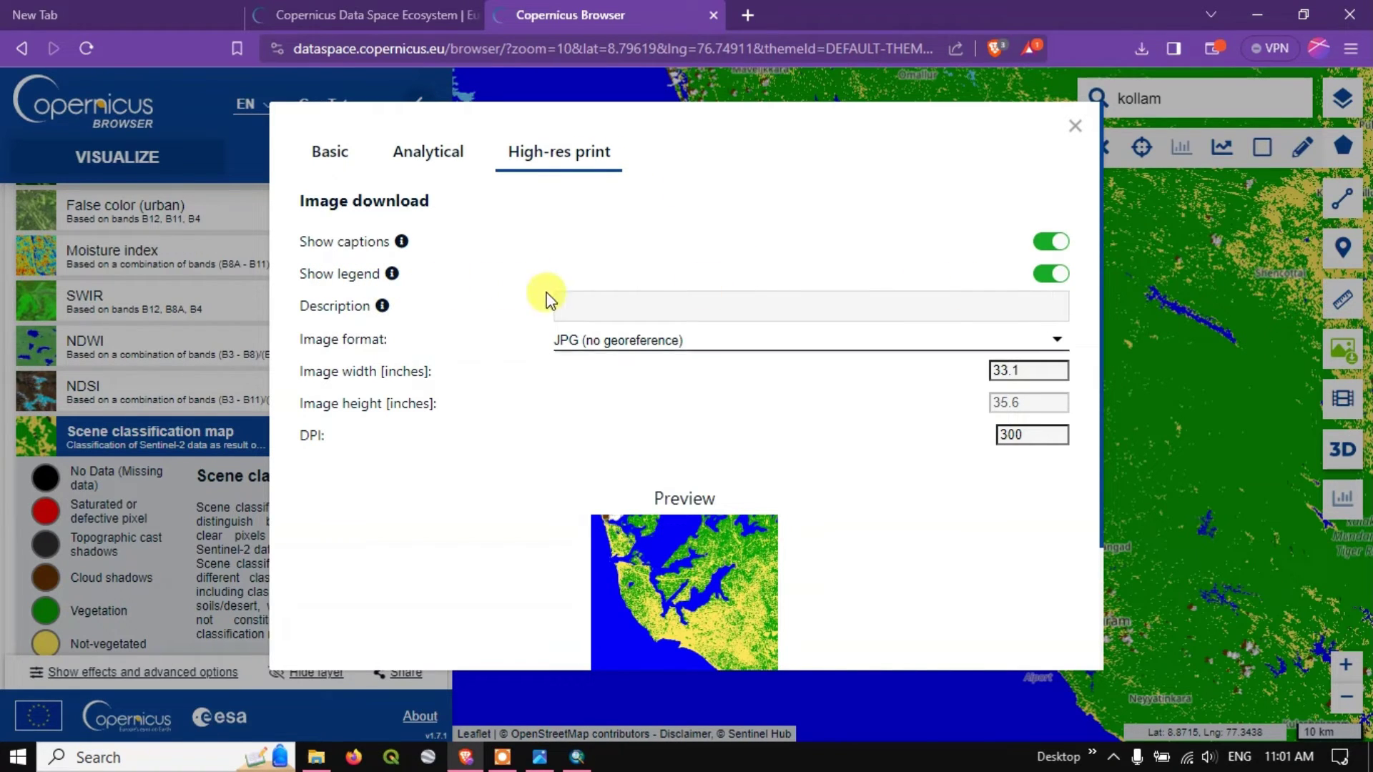
left_click(591, 308)
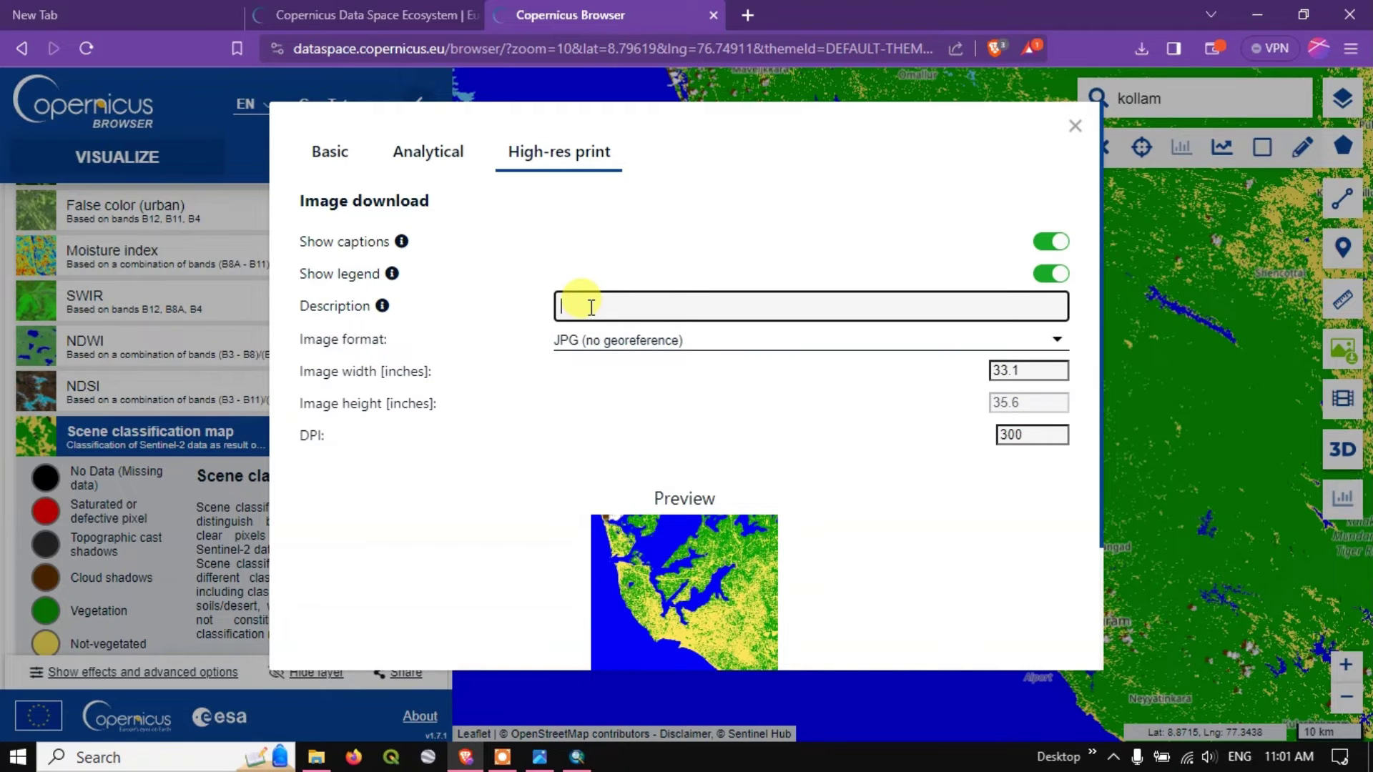
Step: In the Analytical export options, deselect Scene classification map and select Moisture index and False color
scroll(736, 423, "down", 3)
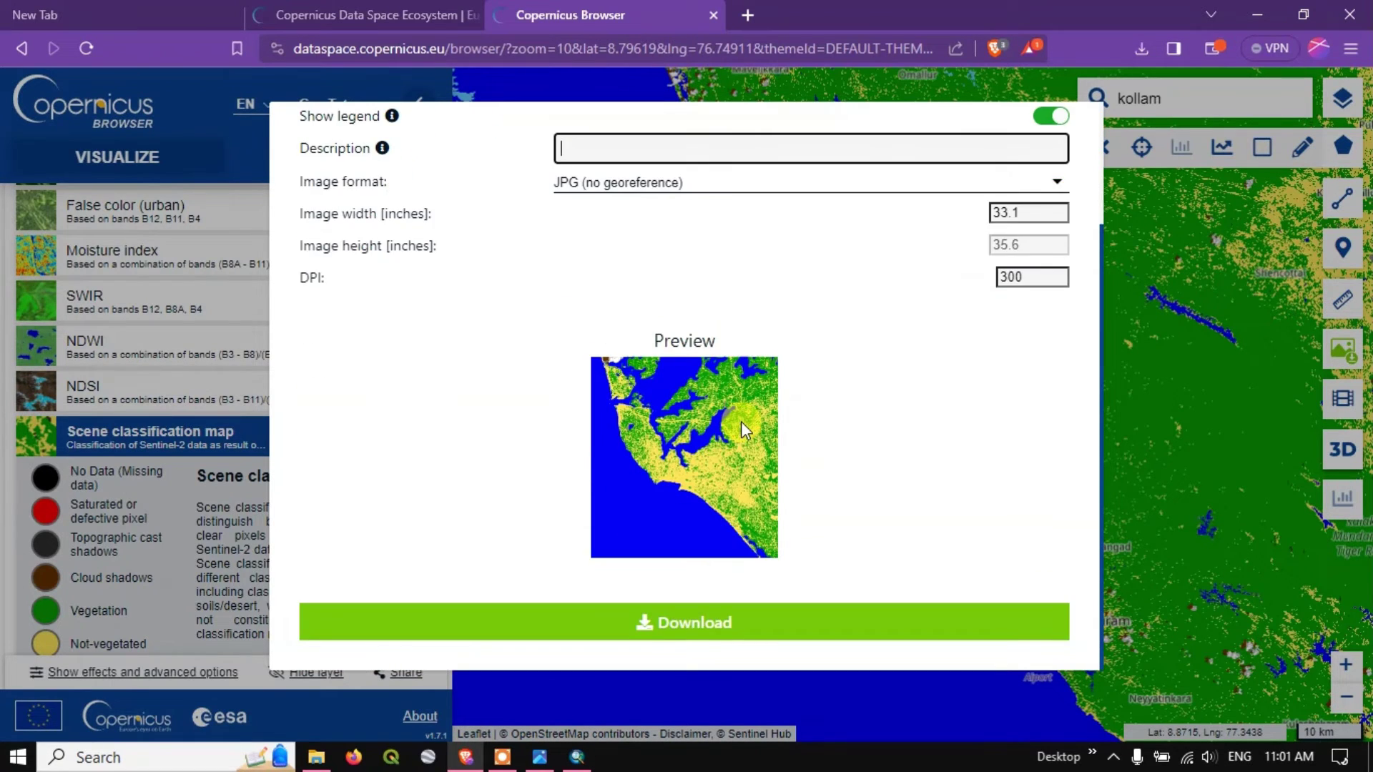
scroll(740, 422, "up", 3)
left_click(429, 152)
scroll(547, 489, "down", 2)
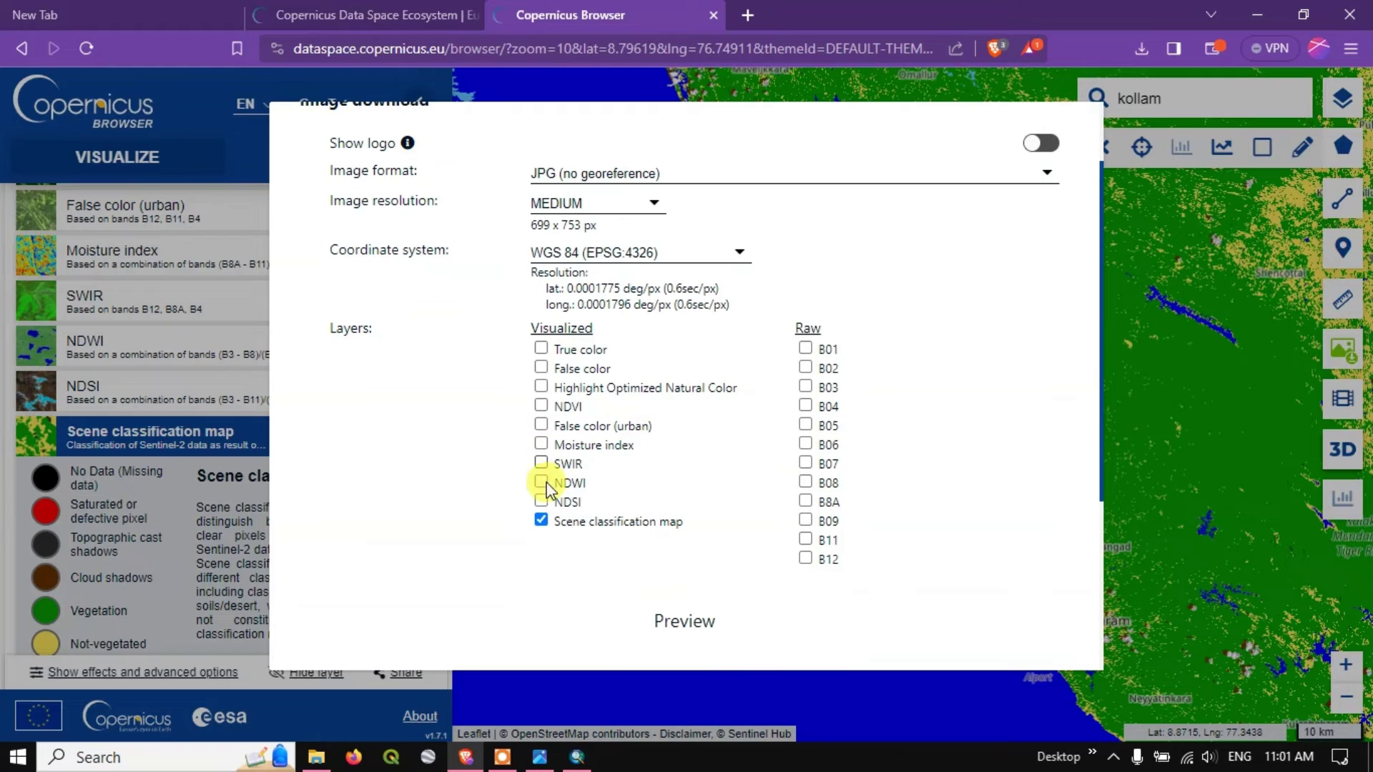
scroll(543, 529, "up", 1)
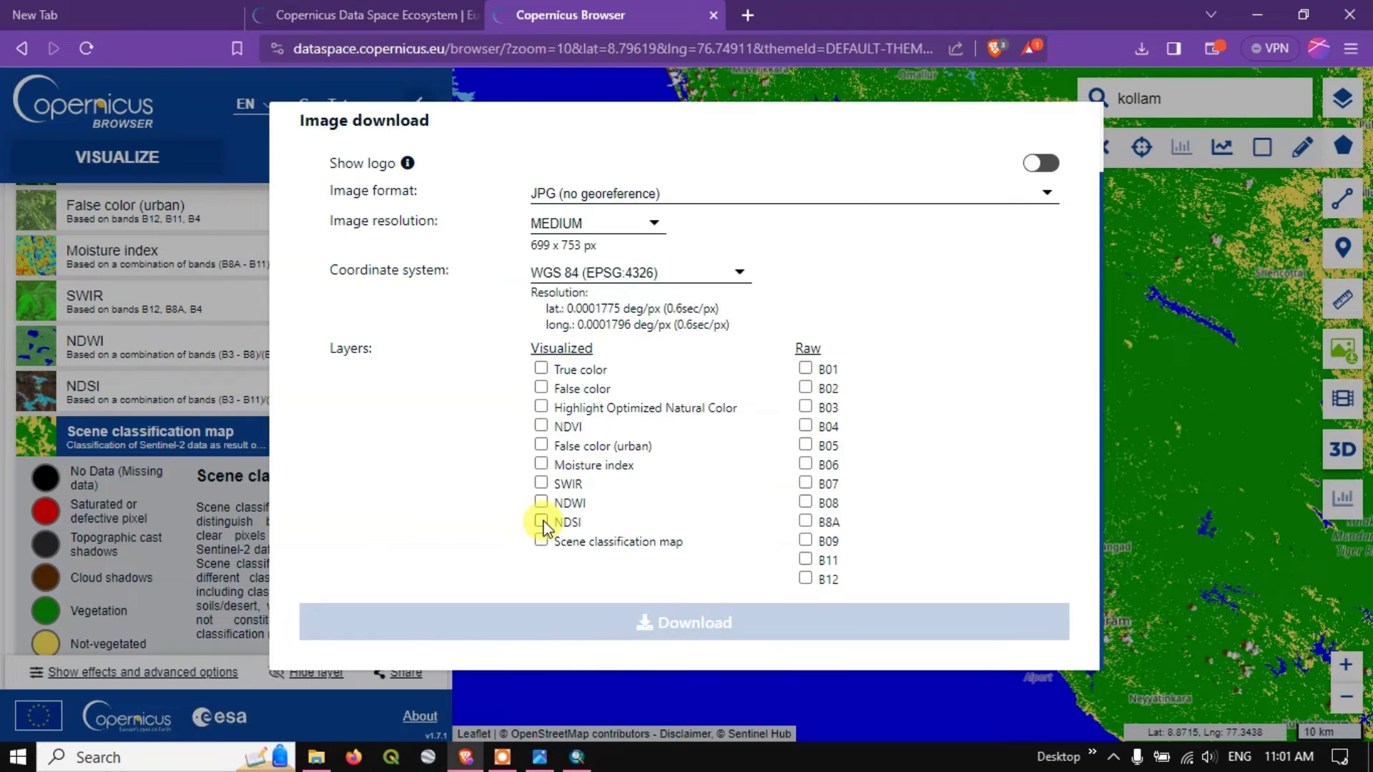
left_click(541, 541)
left_click(542, 465)
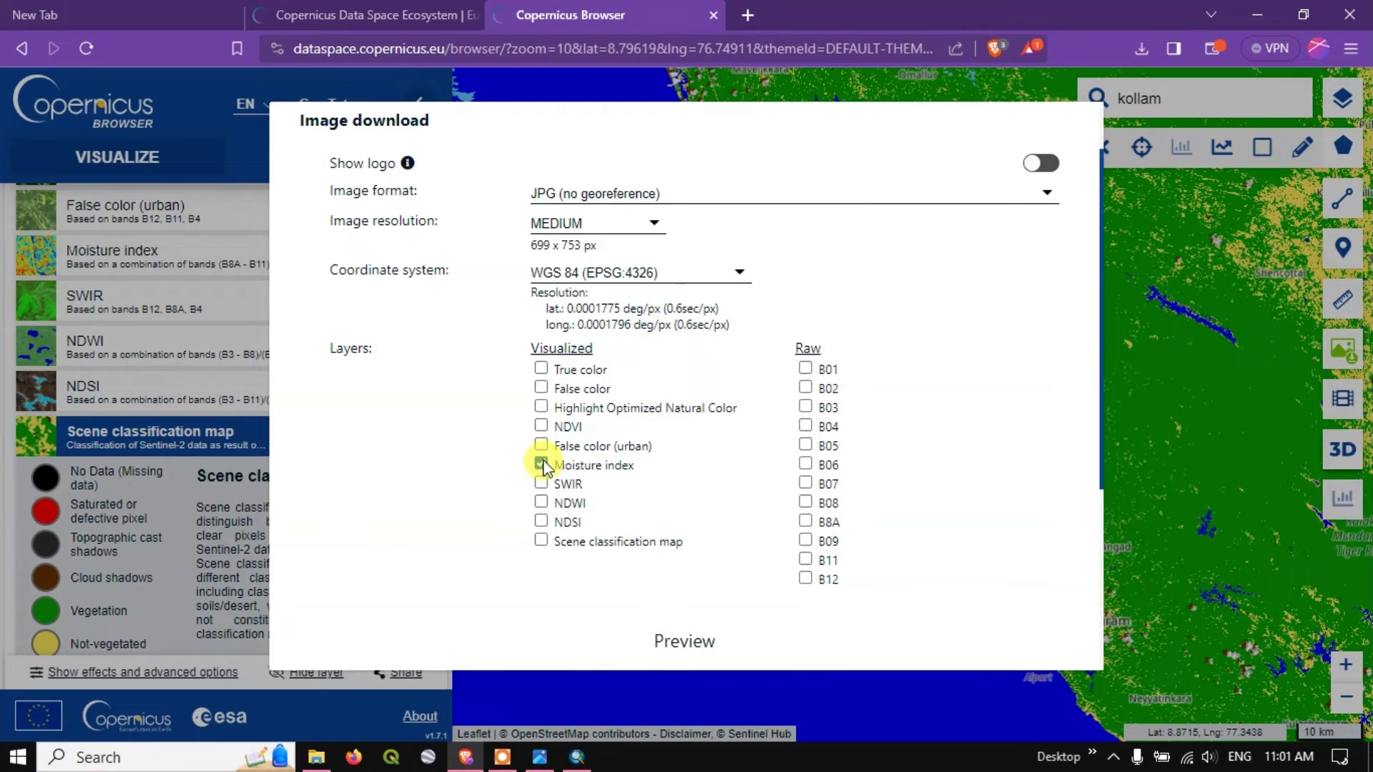
left_click(542, 388)
scroll(547, 314, "up", 2)
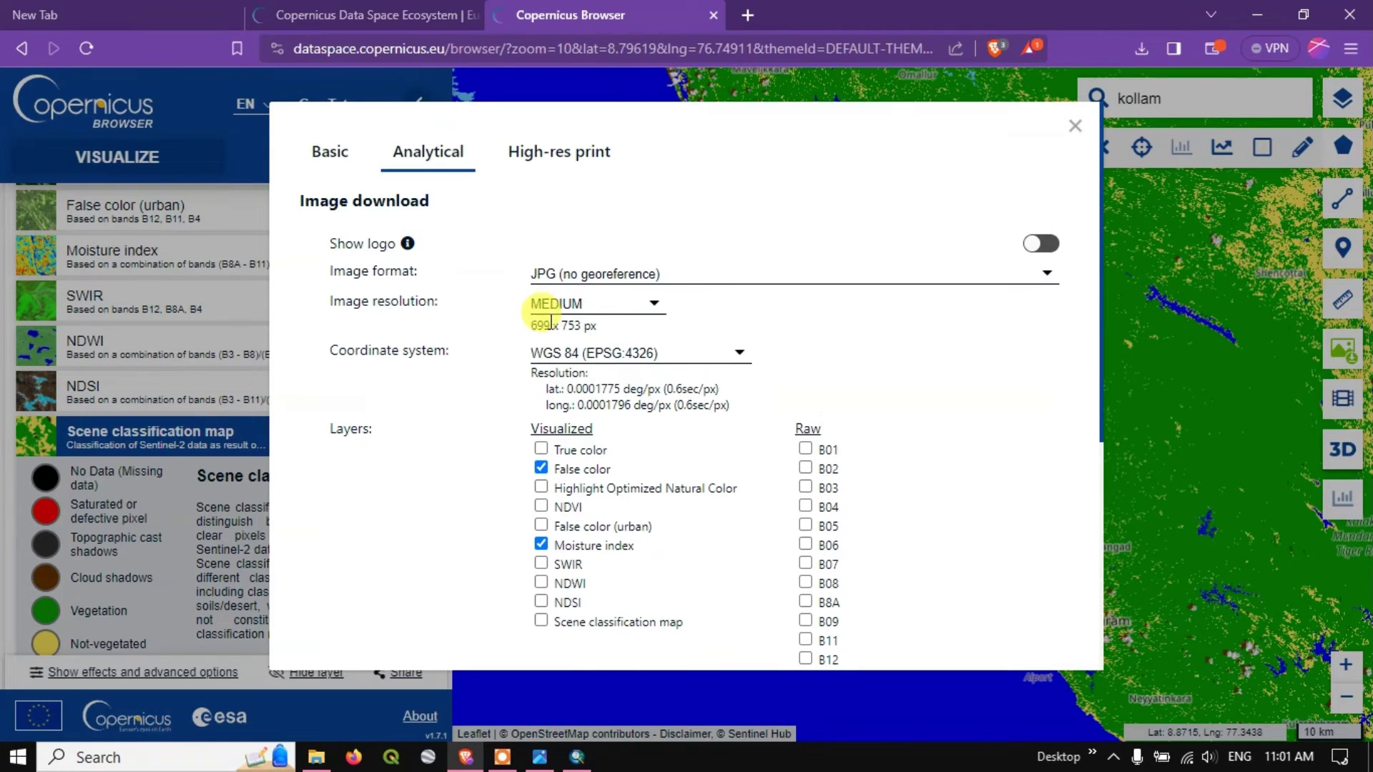
Step: Back on High-res print, set the description to 'Presentation' and keep JPG as the format
left_click(578, 168)
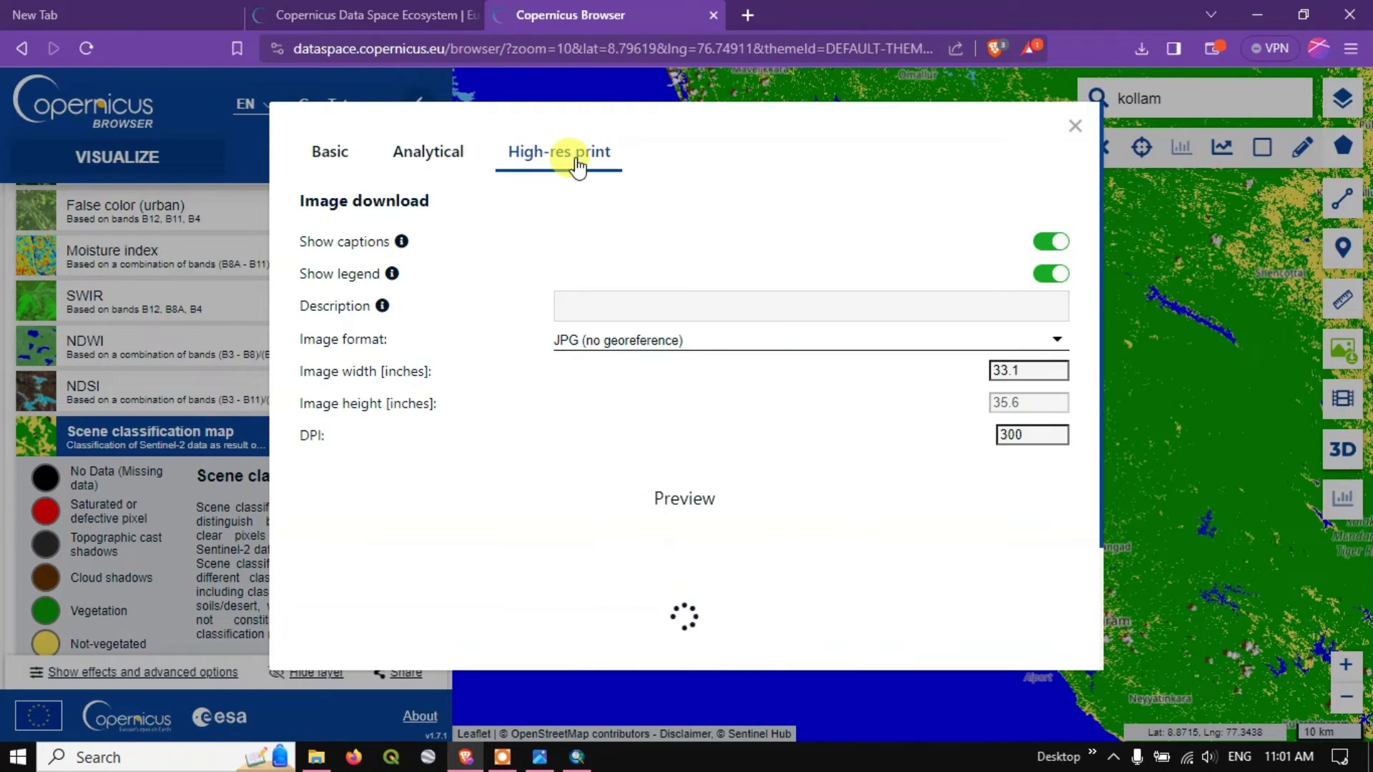
left_click(614, 309)
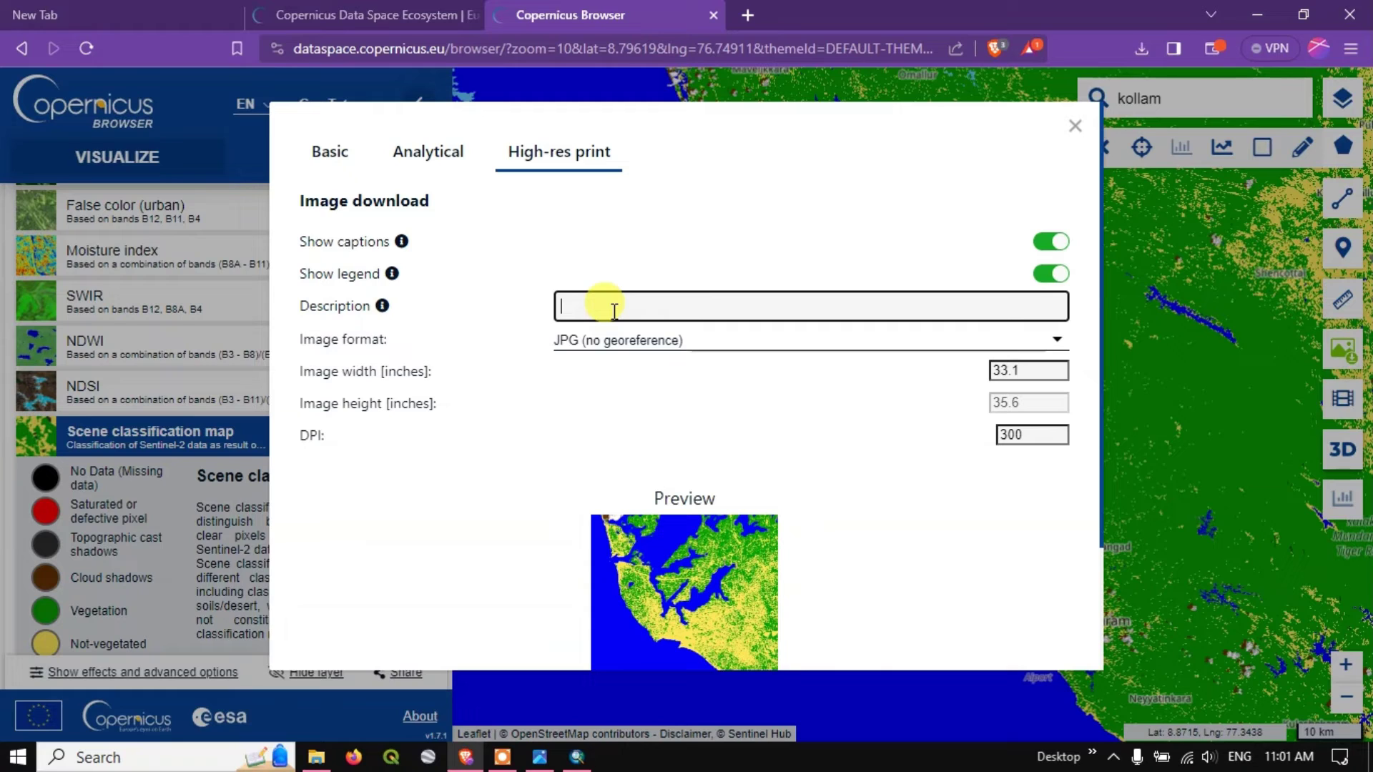
type("Presentation")
left_click(642, 387)
left_click(629, 340)
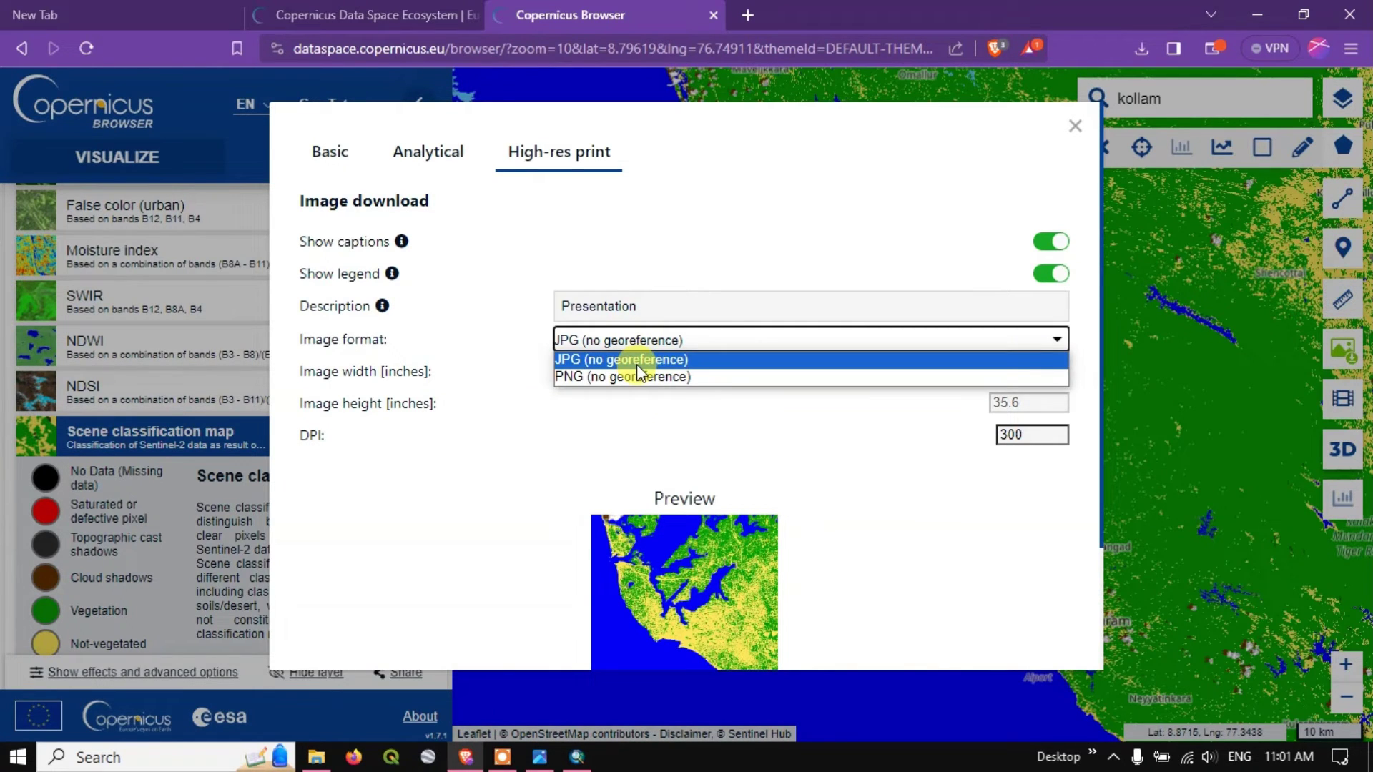
left_click(636, 364)
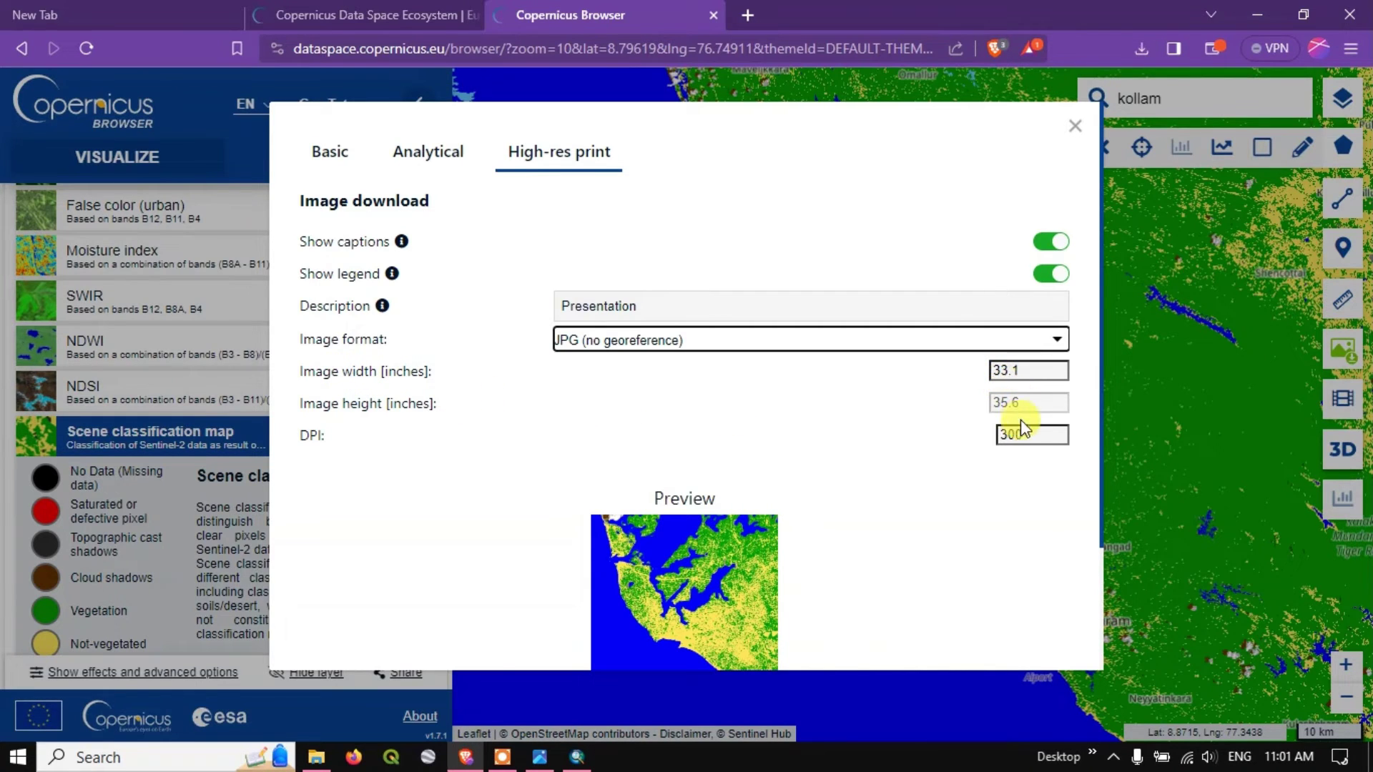
Step: Set the print DPI to 500 and start the download, which fails with an error
left_click(1030, 437)
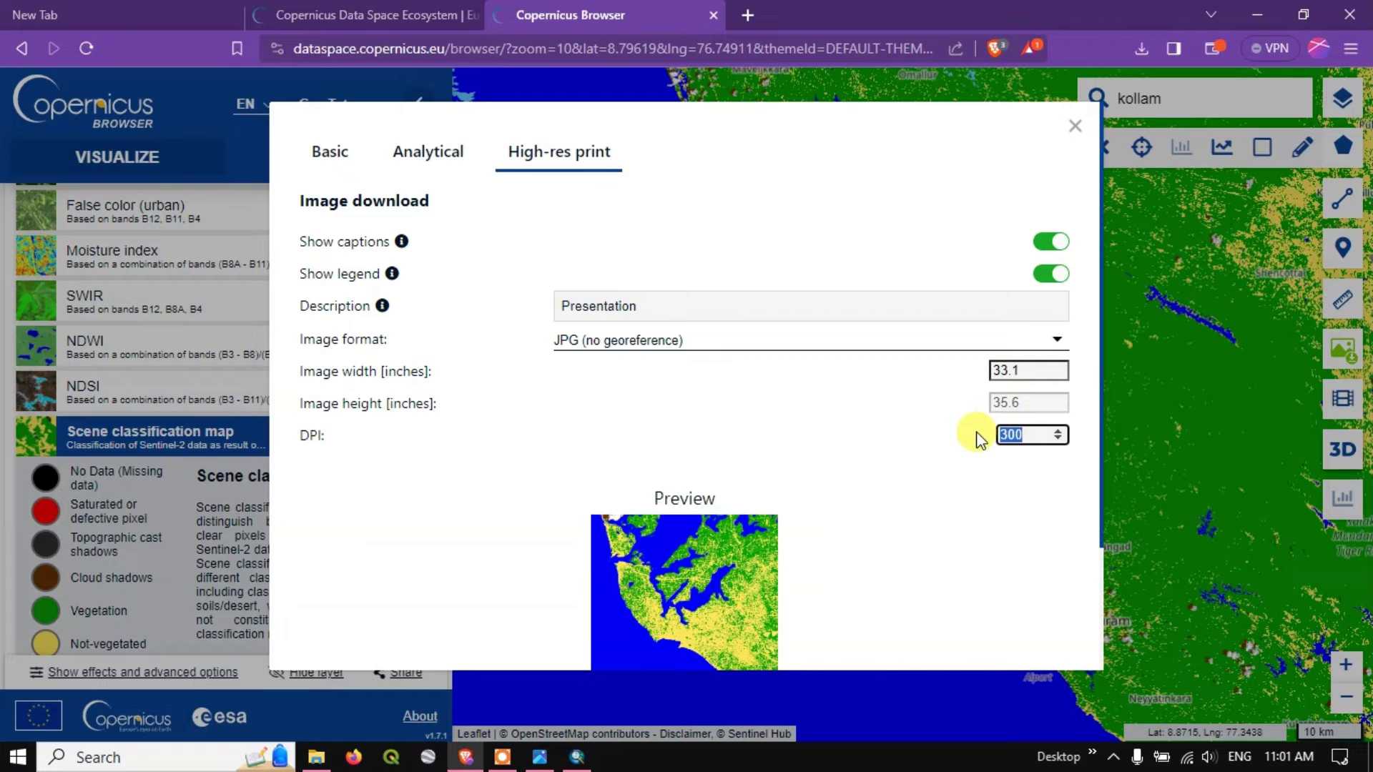
type("500")
scroll(874, 457, "down", 2)
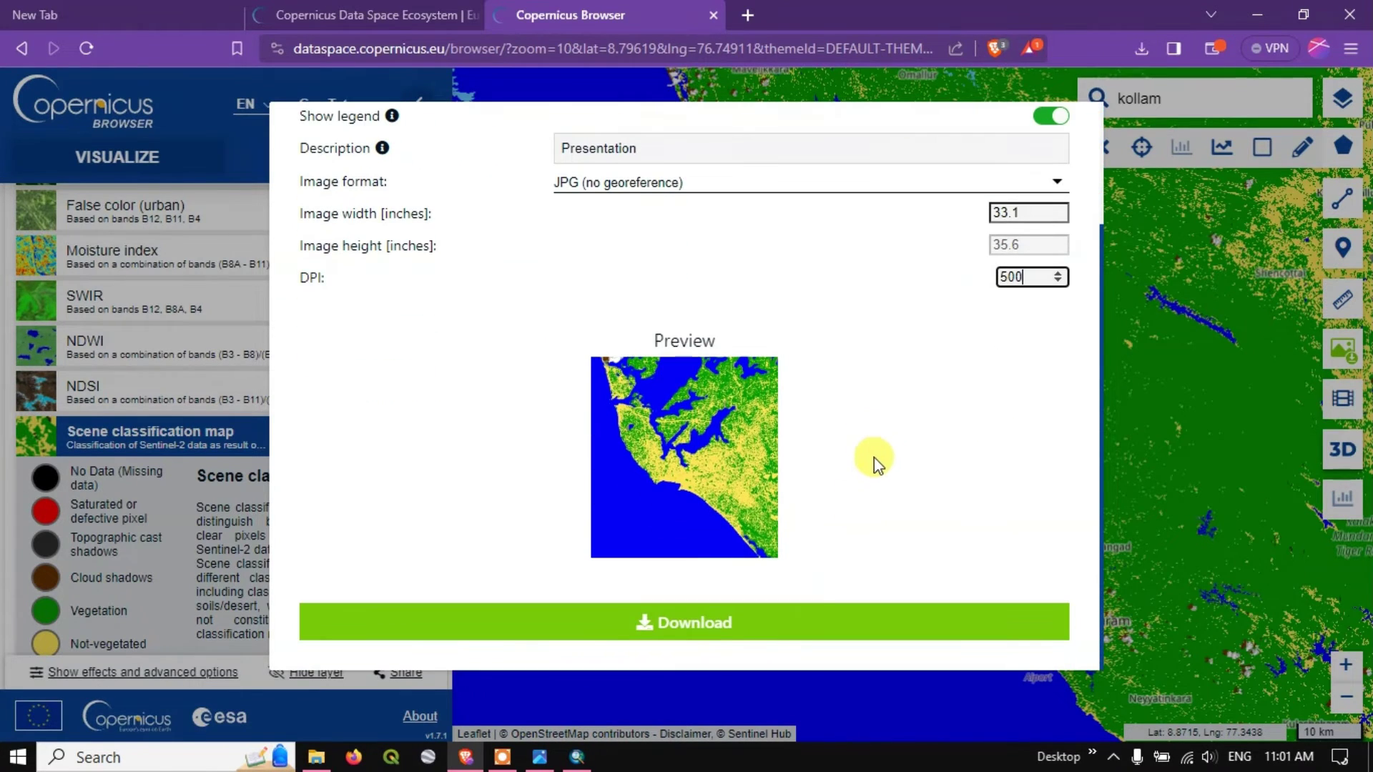
left_click(795, 622)
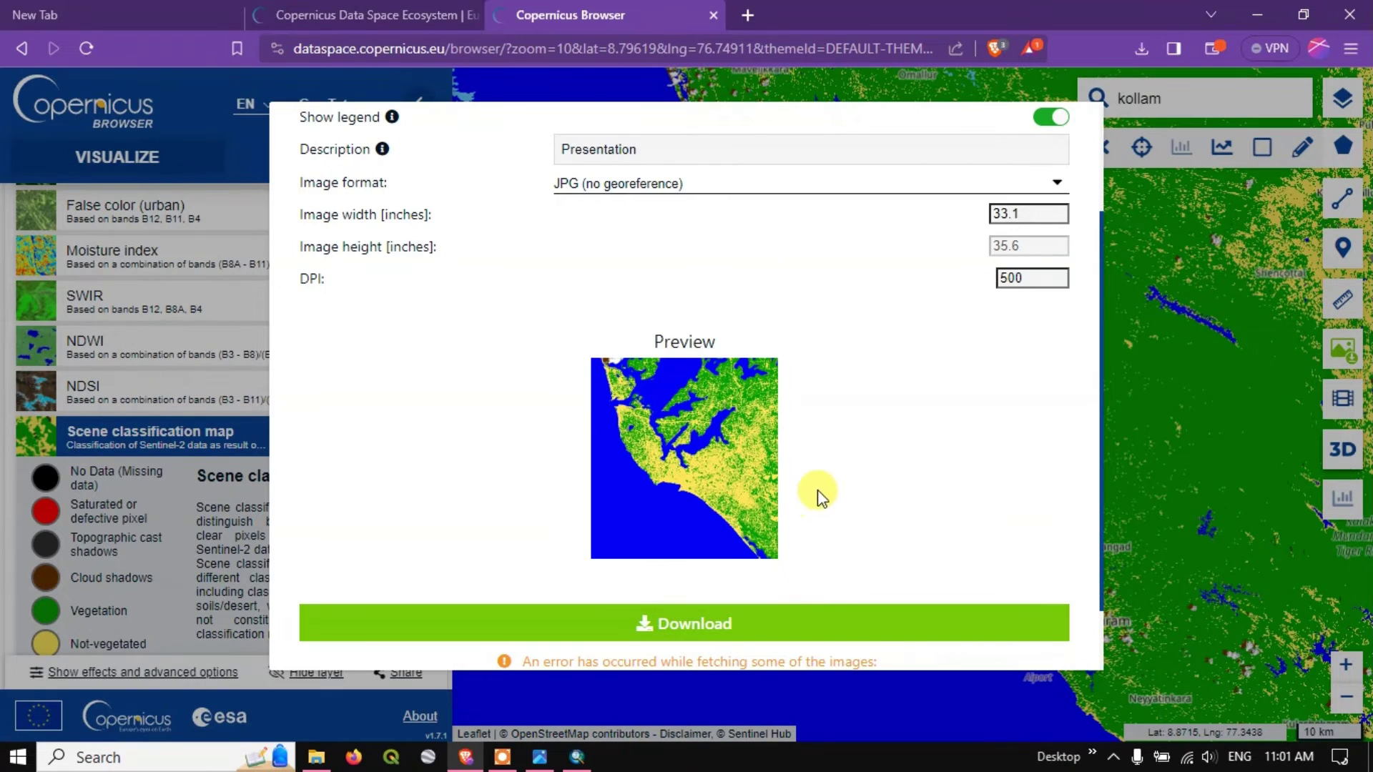
Step: Replace the print DPI with 350 and retry the high-res print download
scroll(822, 479, "down", 1)
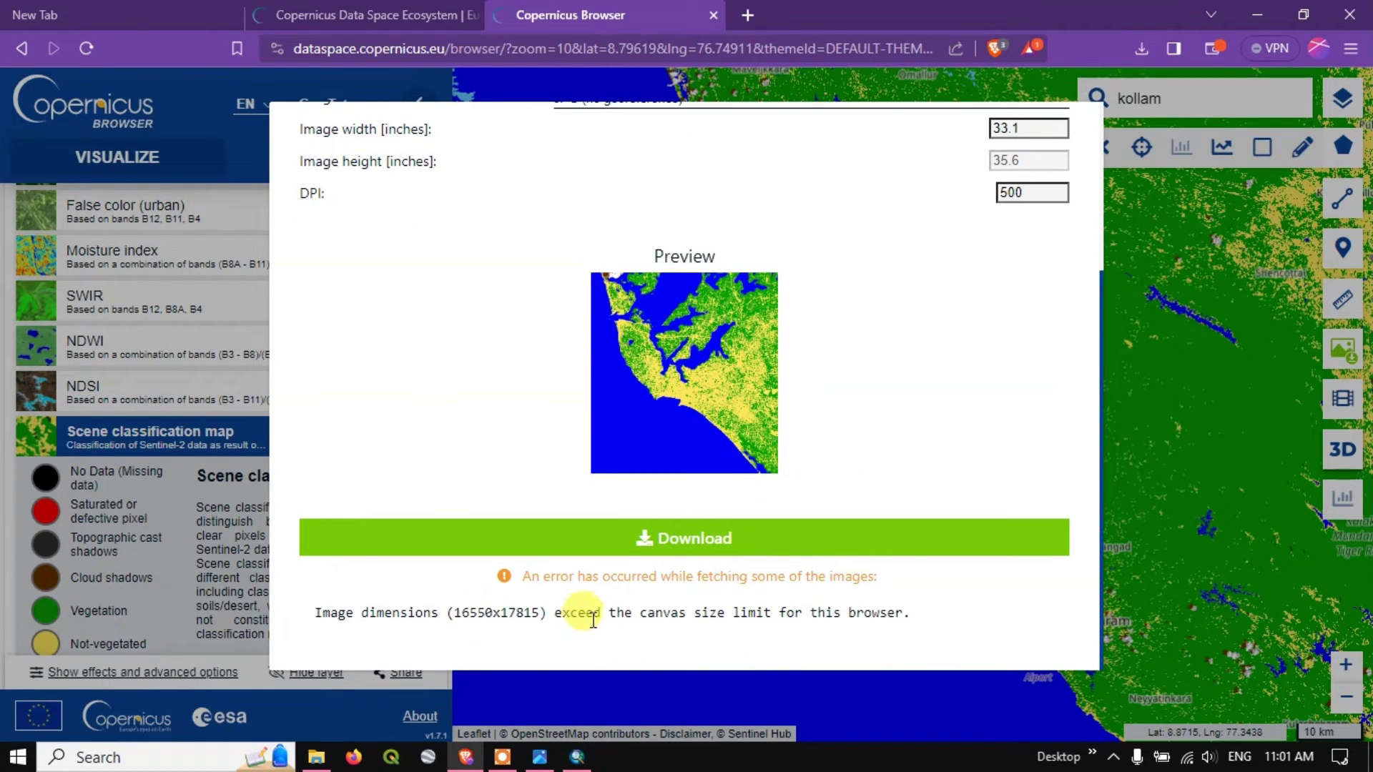
scroll(901, 496, "up", 3)
double_click(1002, 436)
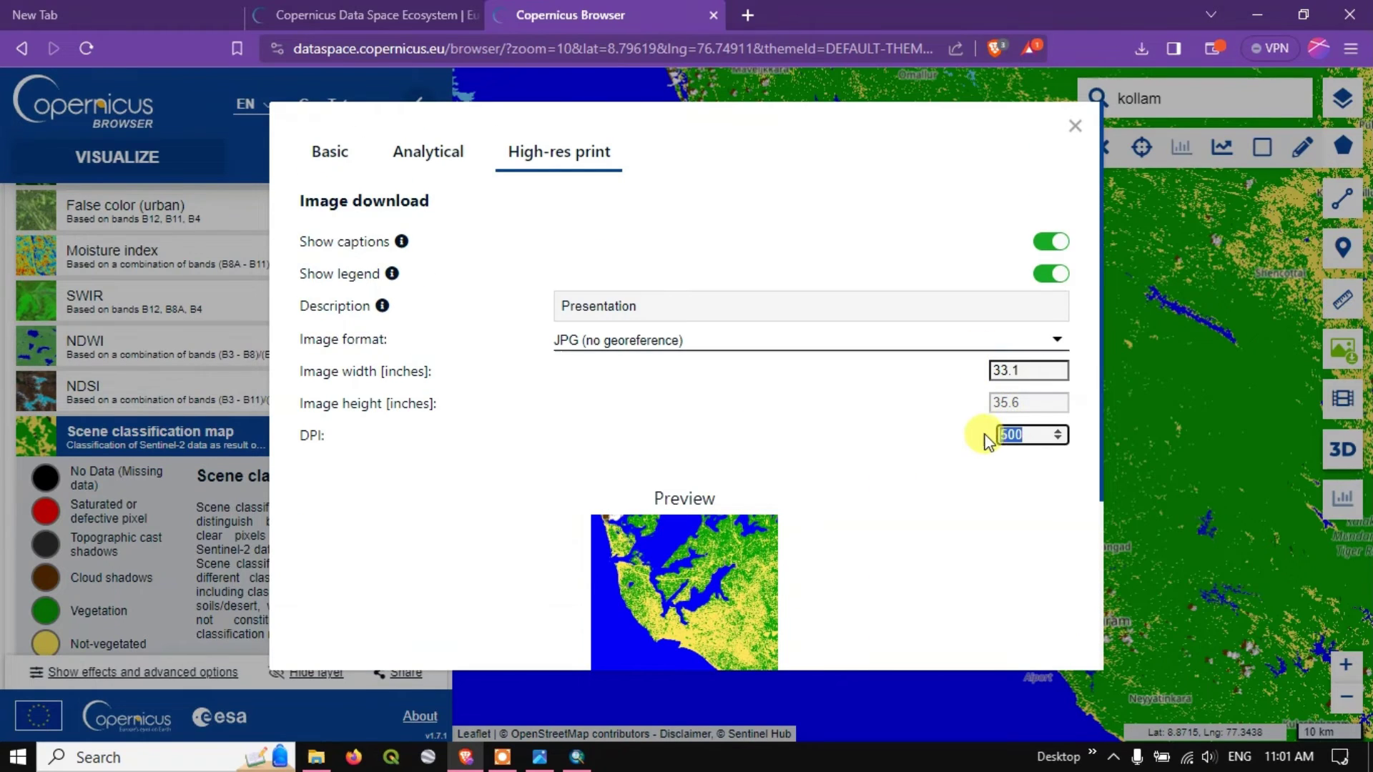
type("350")
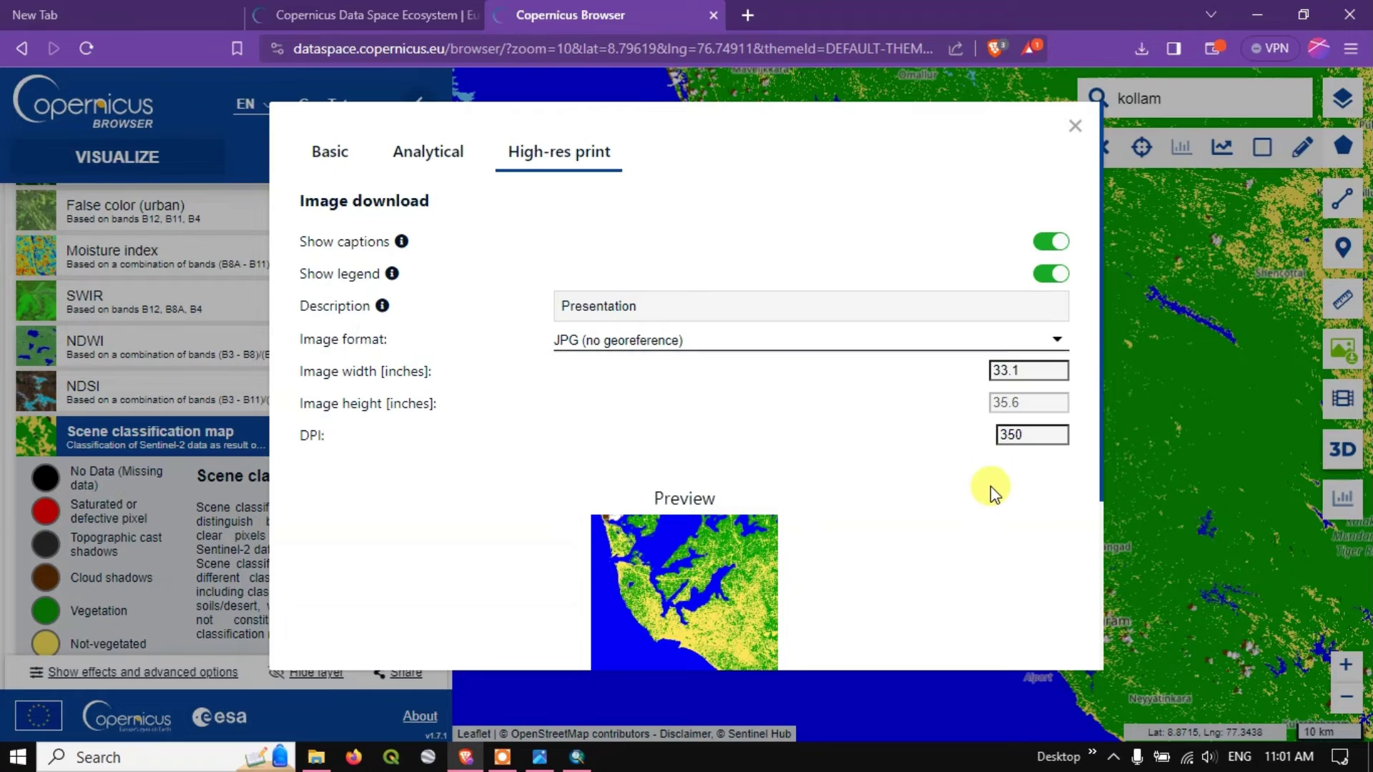
scroll(858, 465, "down", 3)
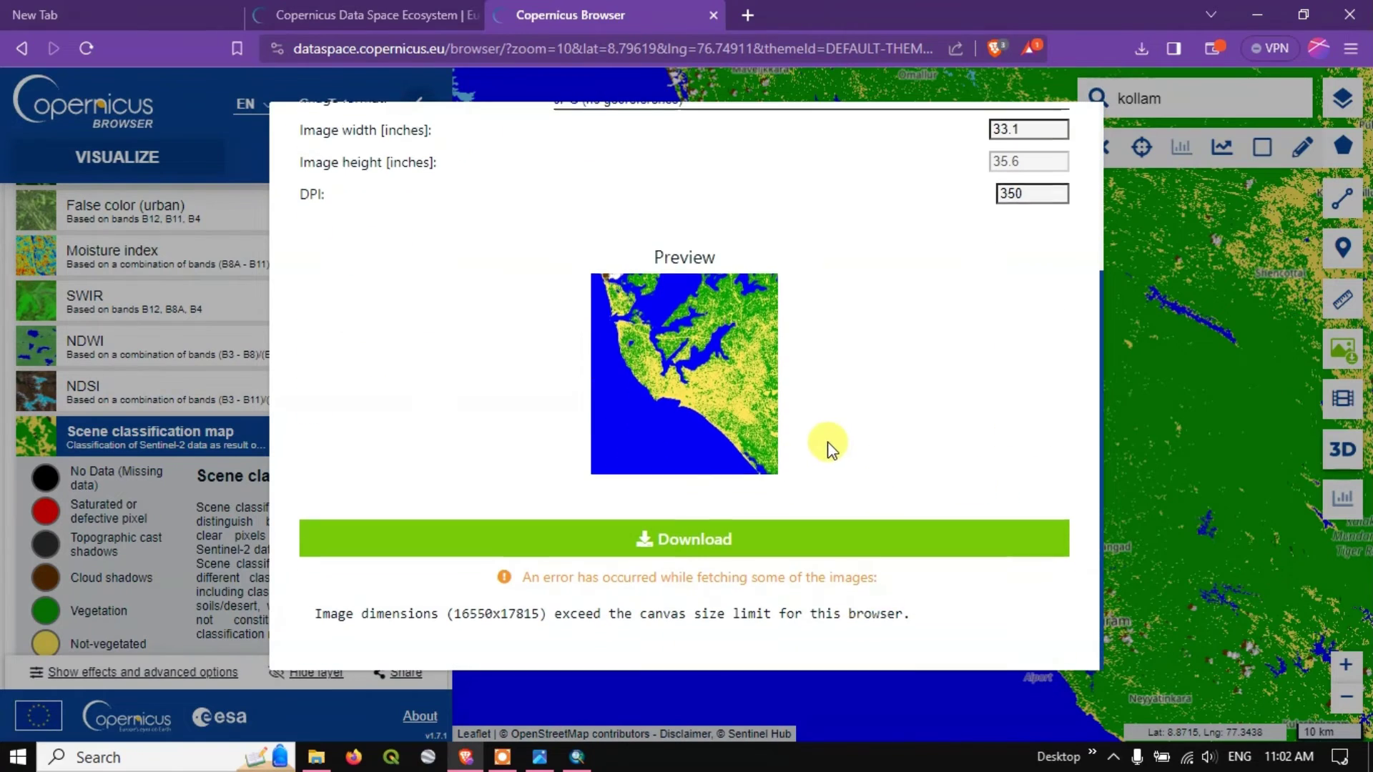
left_click(752, 539)
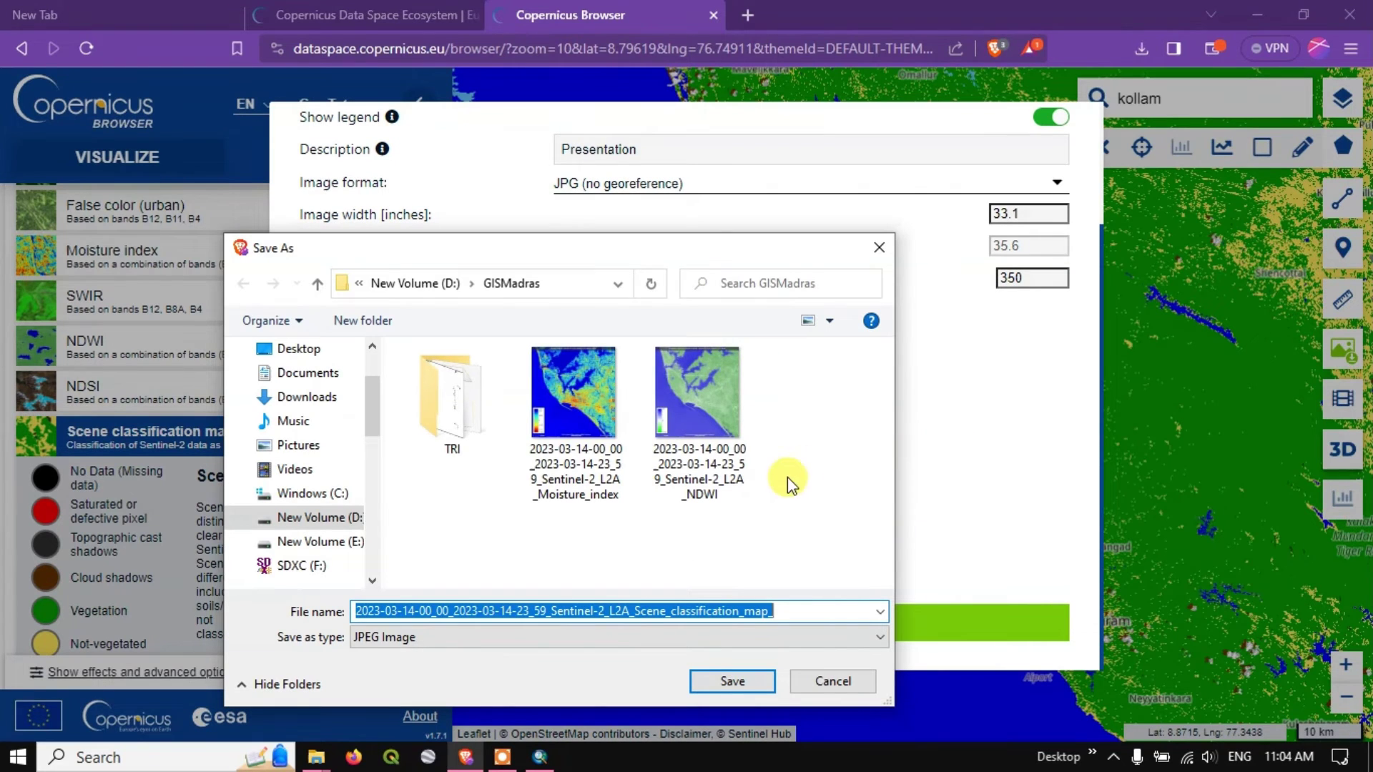
Step: In the Save As dialog, create a new folder named High inside GISMadras
right_click(762, 548)
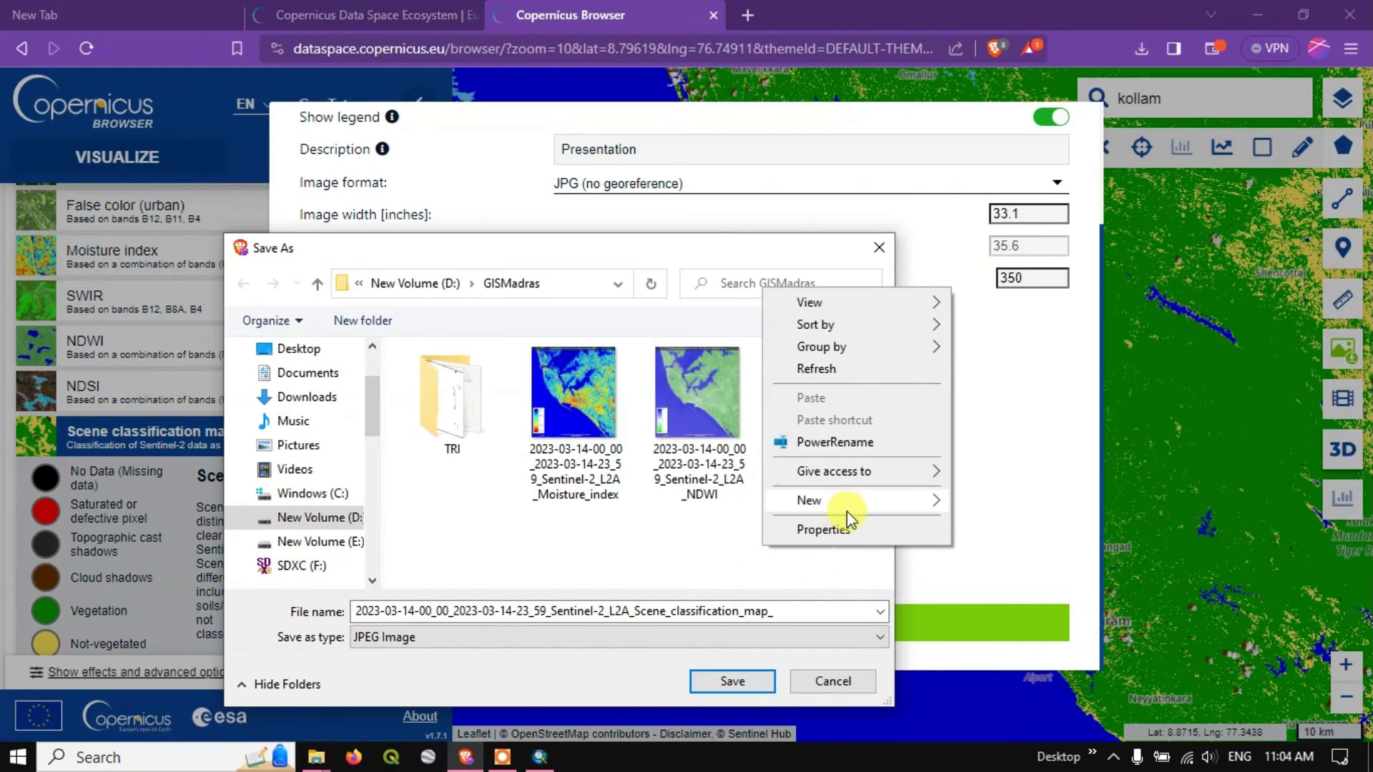
mouse_move(933, 509)
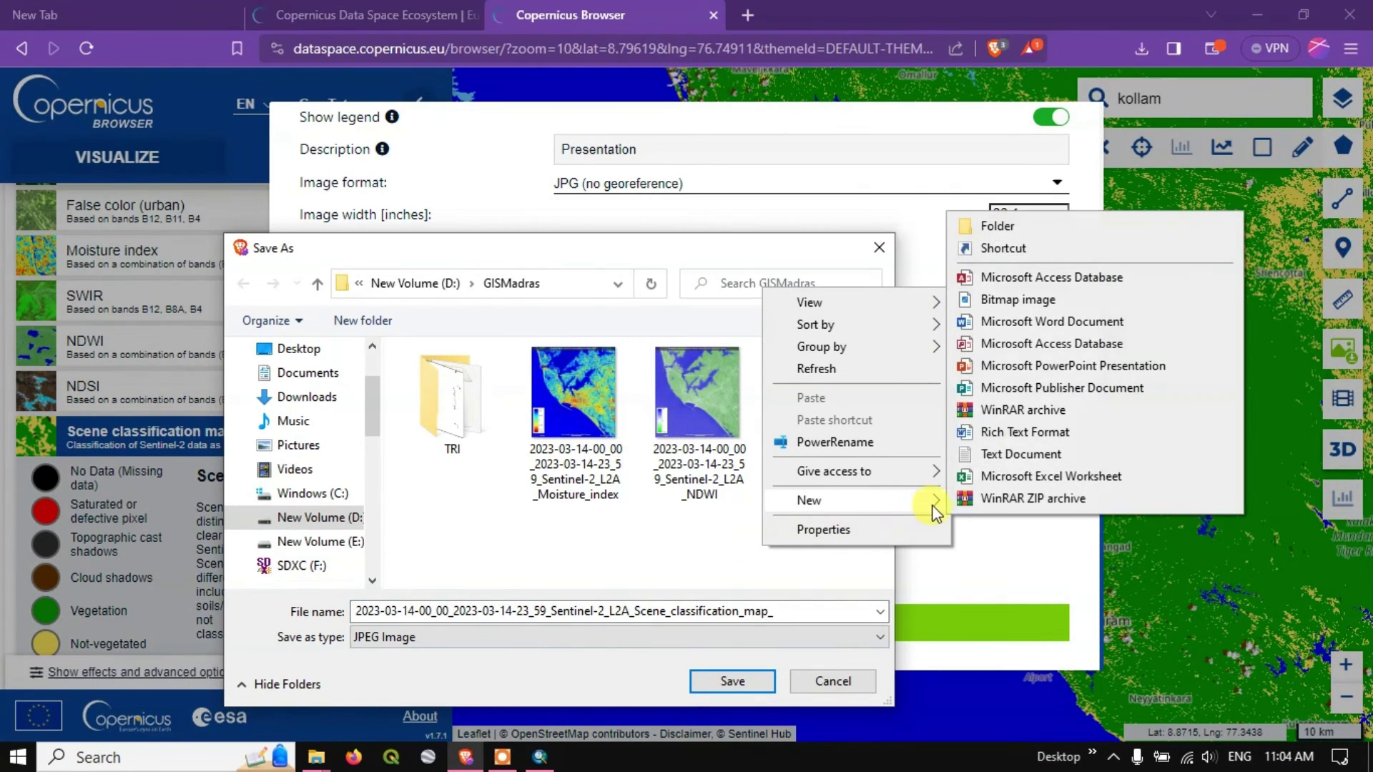
left_click(995, 224)
key("BackSpace")
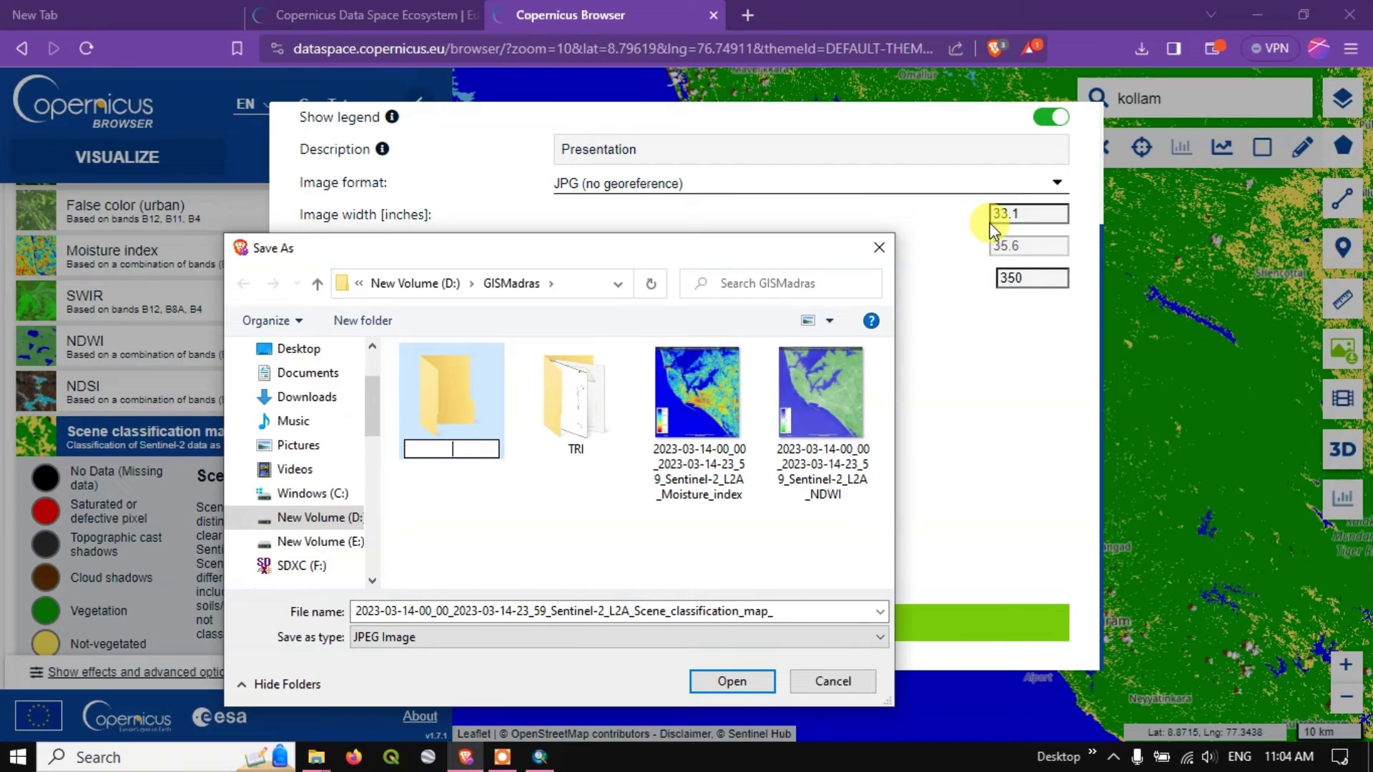
type("High")
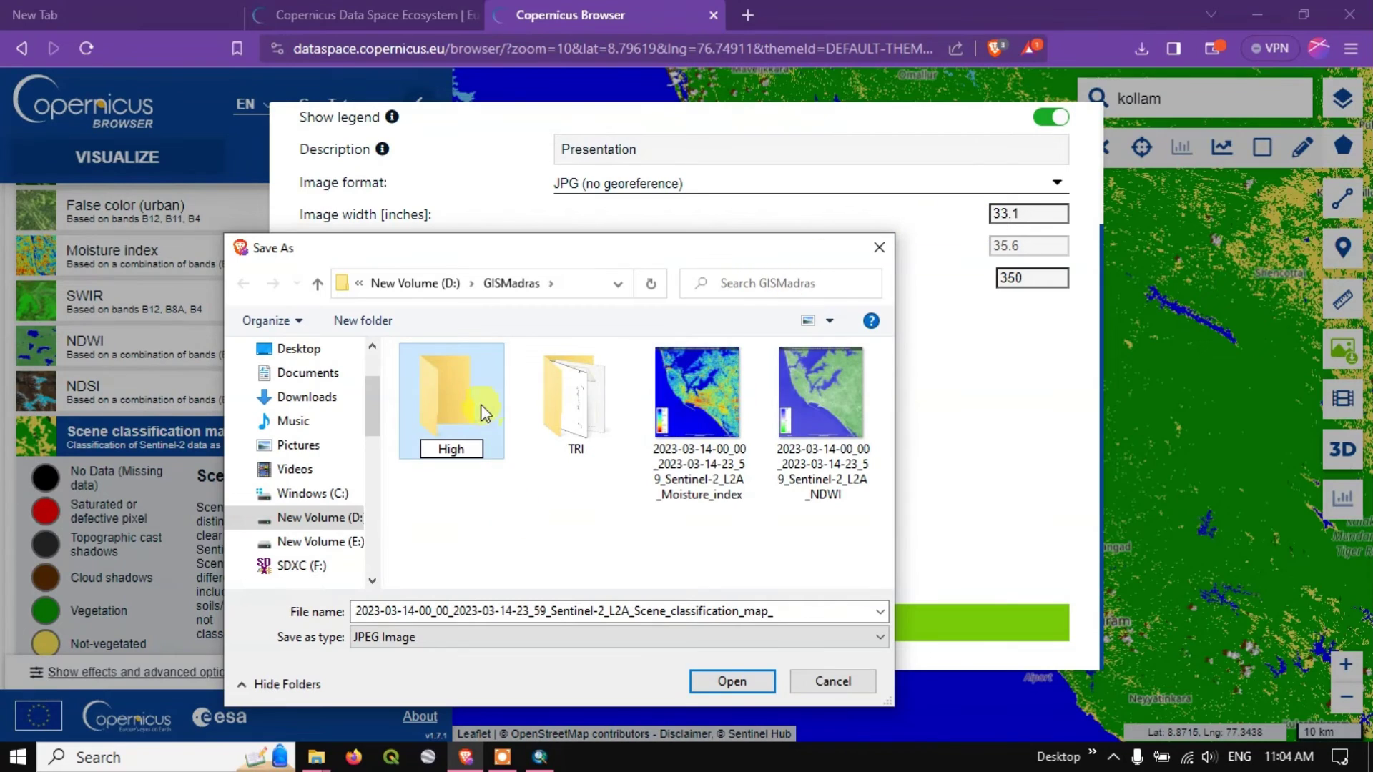
left_click(466, 561)
Step: Open the High folder and save the scene classification map JPG there
left_click(458, 451)
left_click(706, 686)
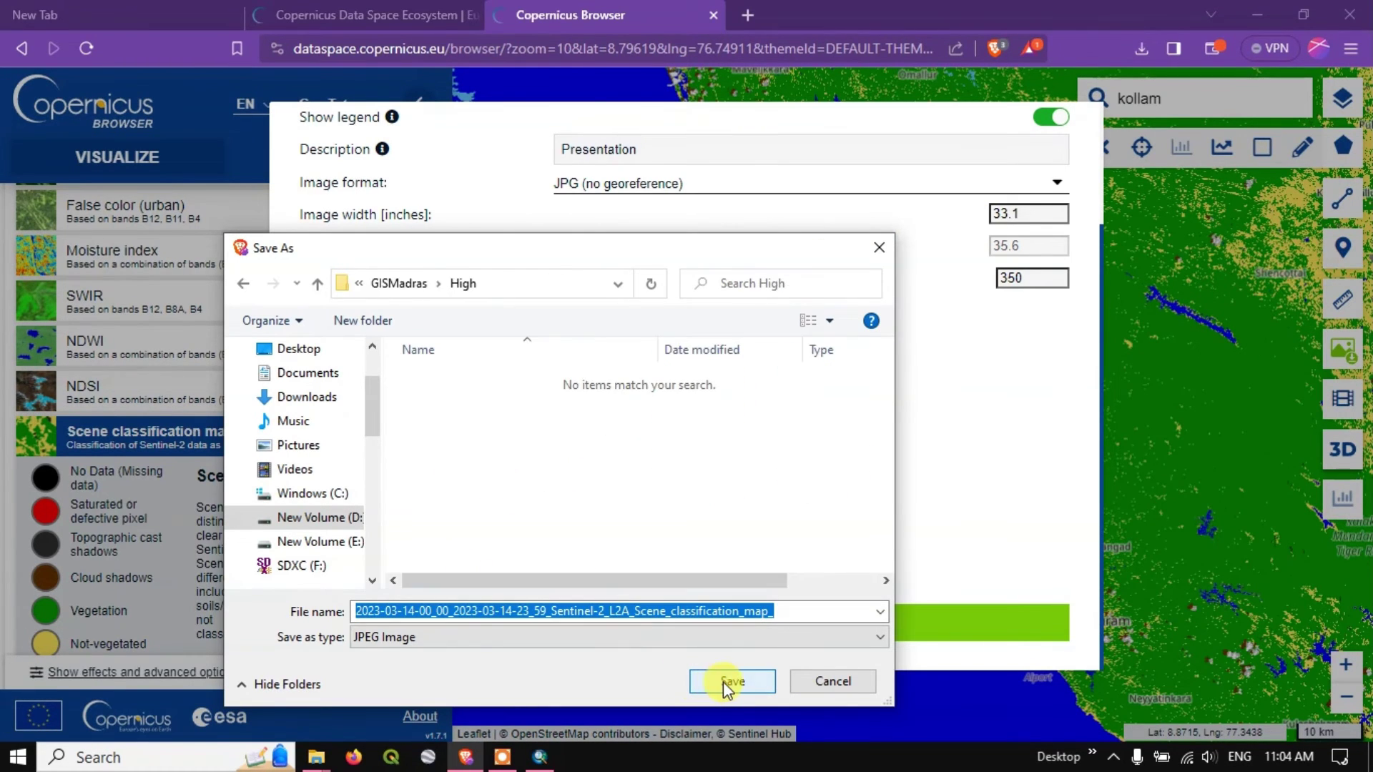
left_click(723, 681)
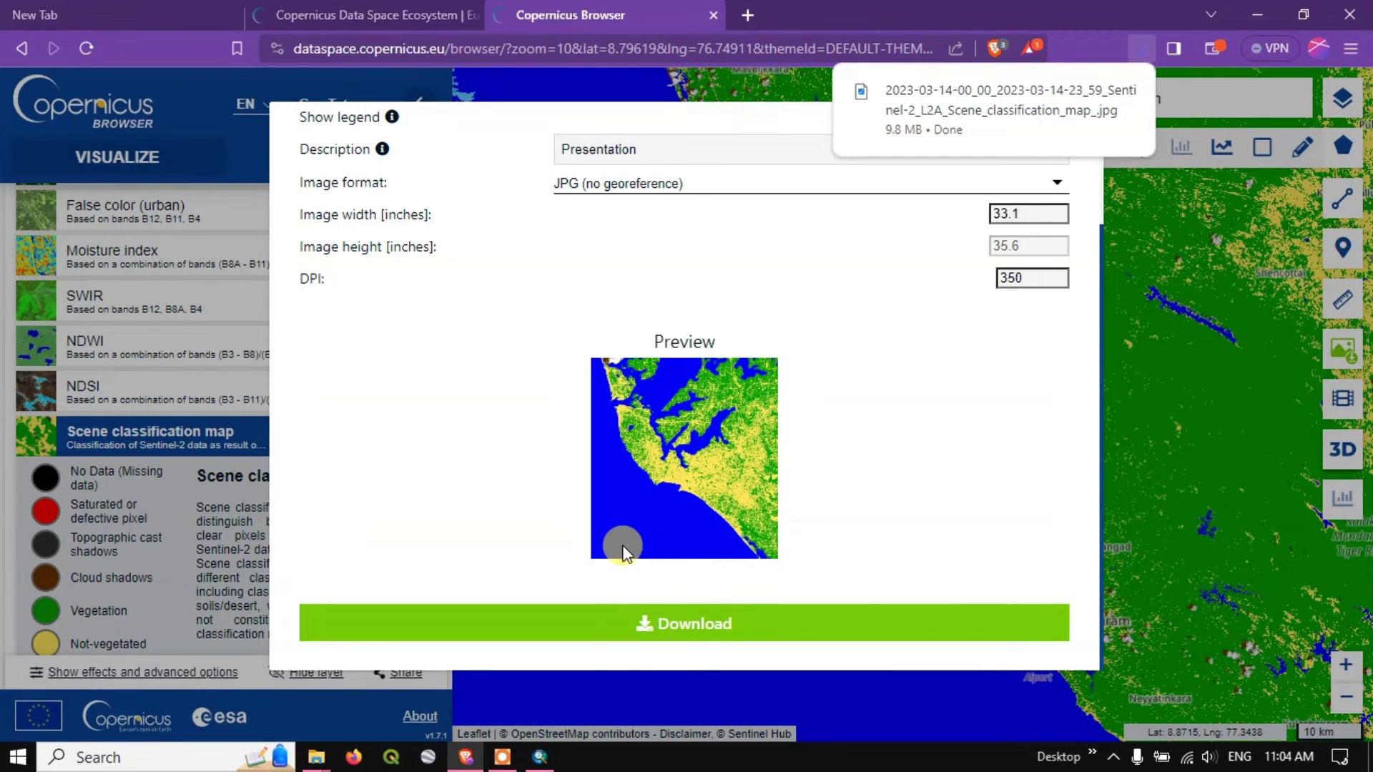
Step: Bring the GISMadras File Explorer window forward and open its High folder
mouse_move(317, 757)
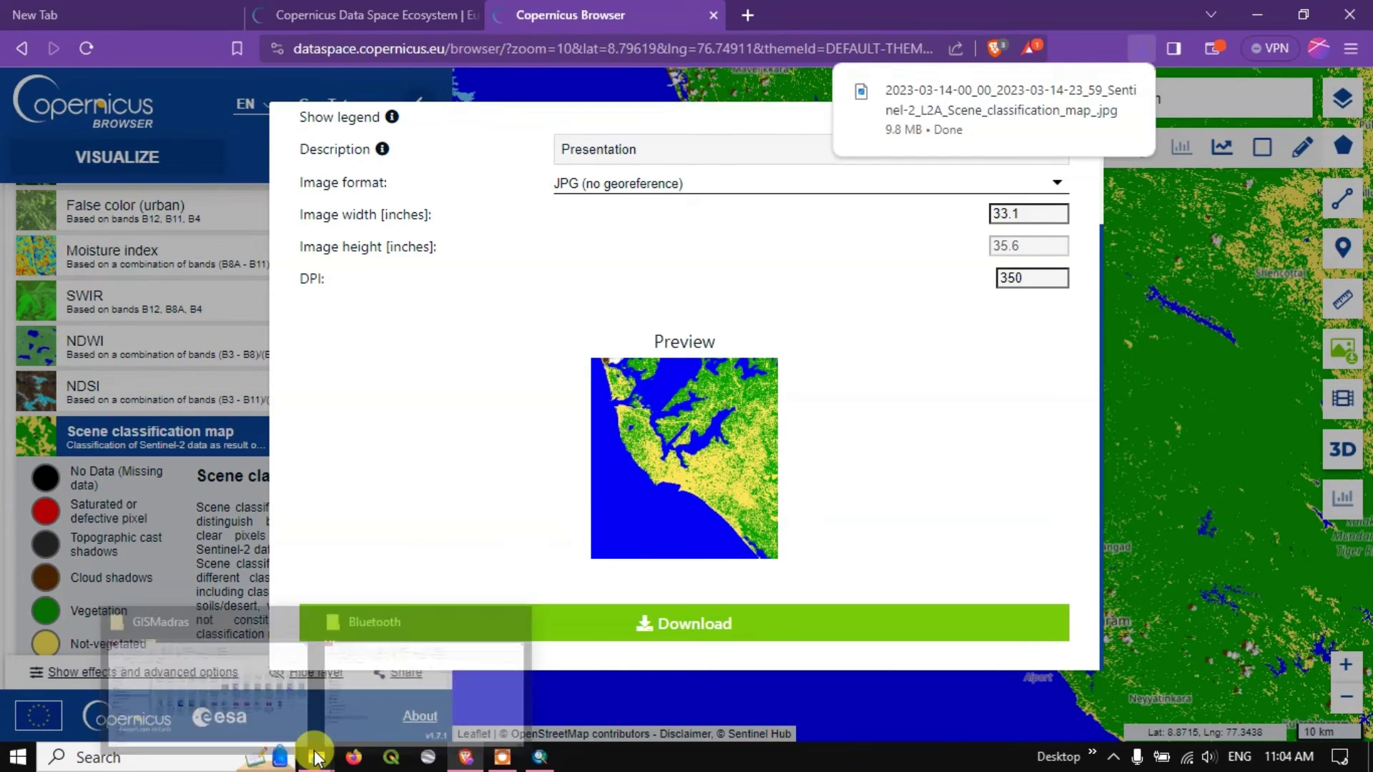
left_click(264, 692)
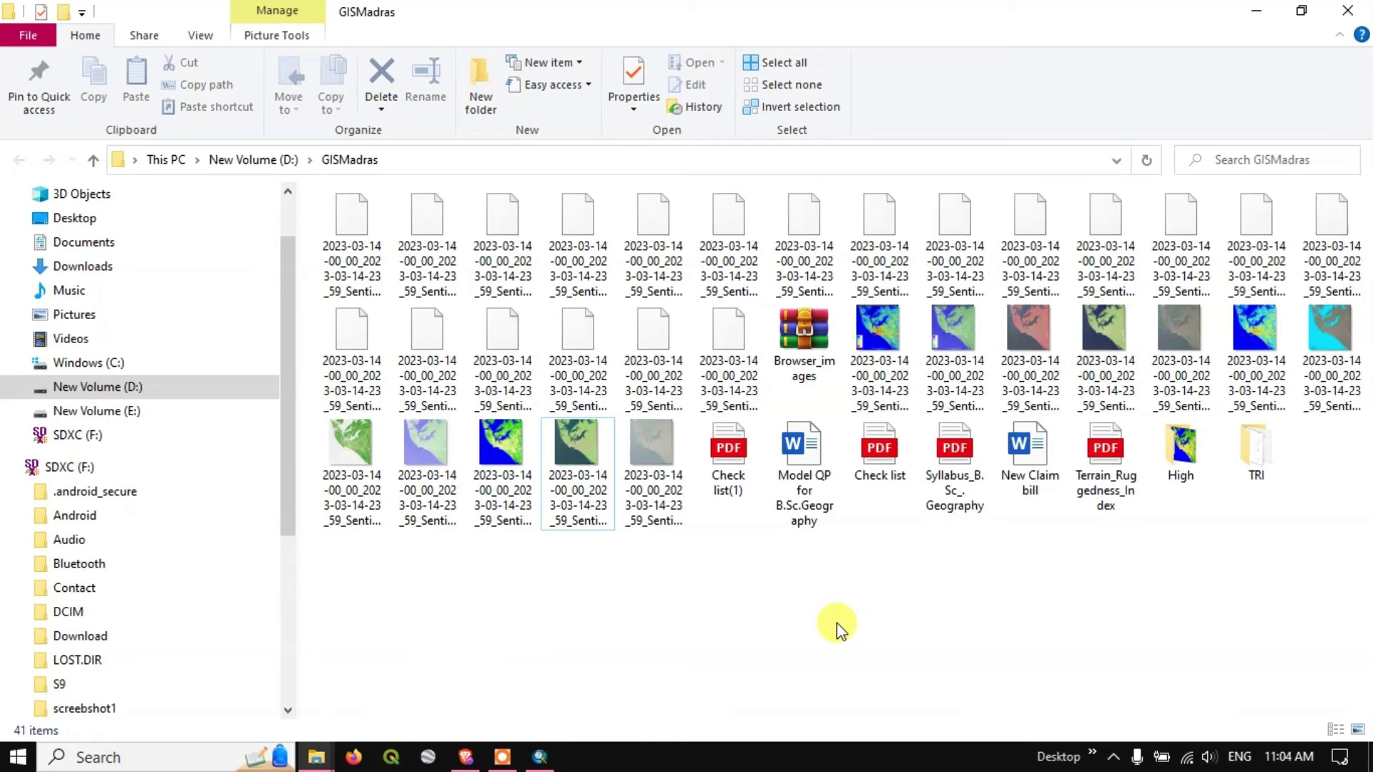
double_click(1194, 455)
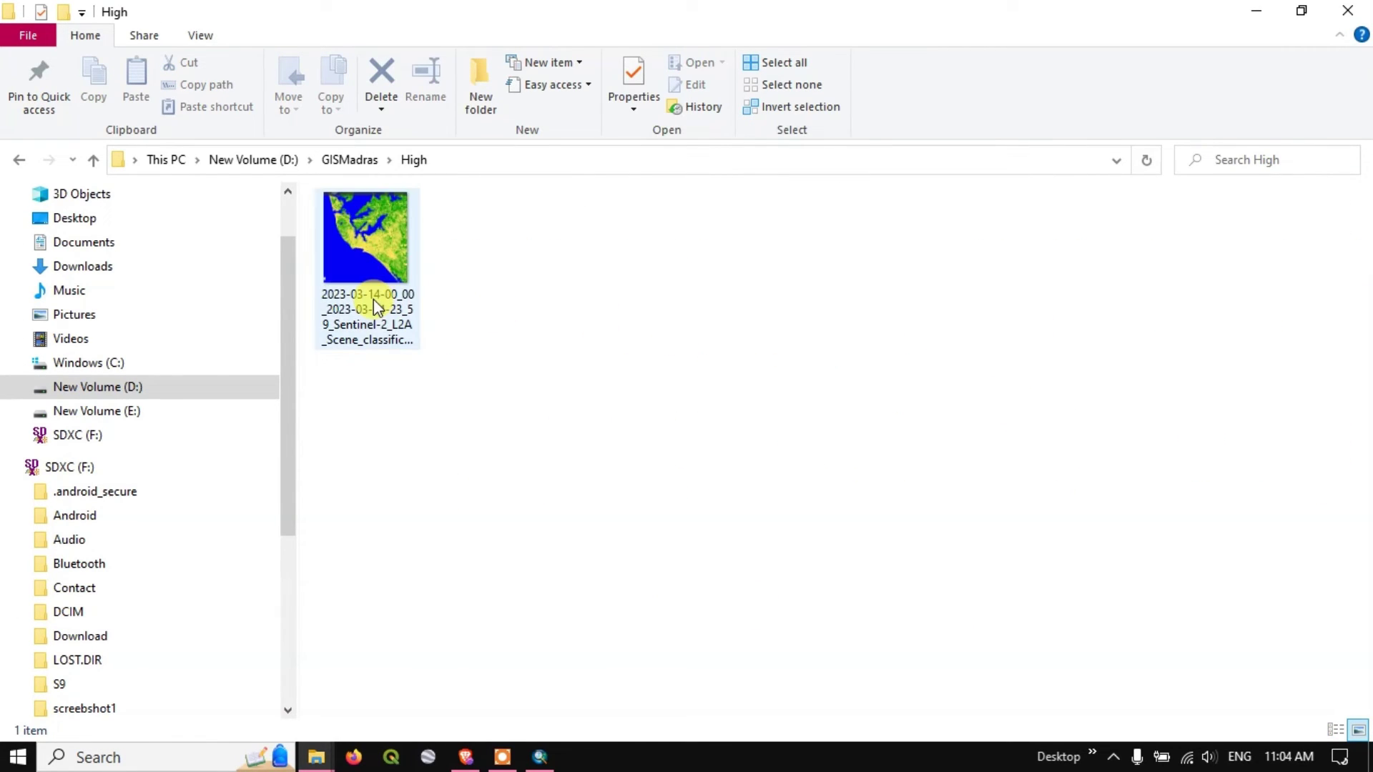
Step: Open the scene classification map JPG in Photos and zoom in and out to check its detail
double_click(369, 251)
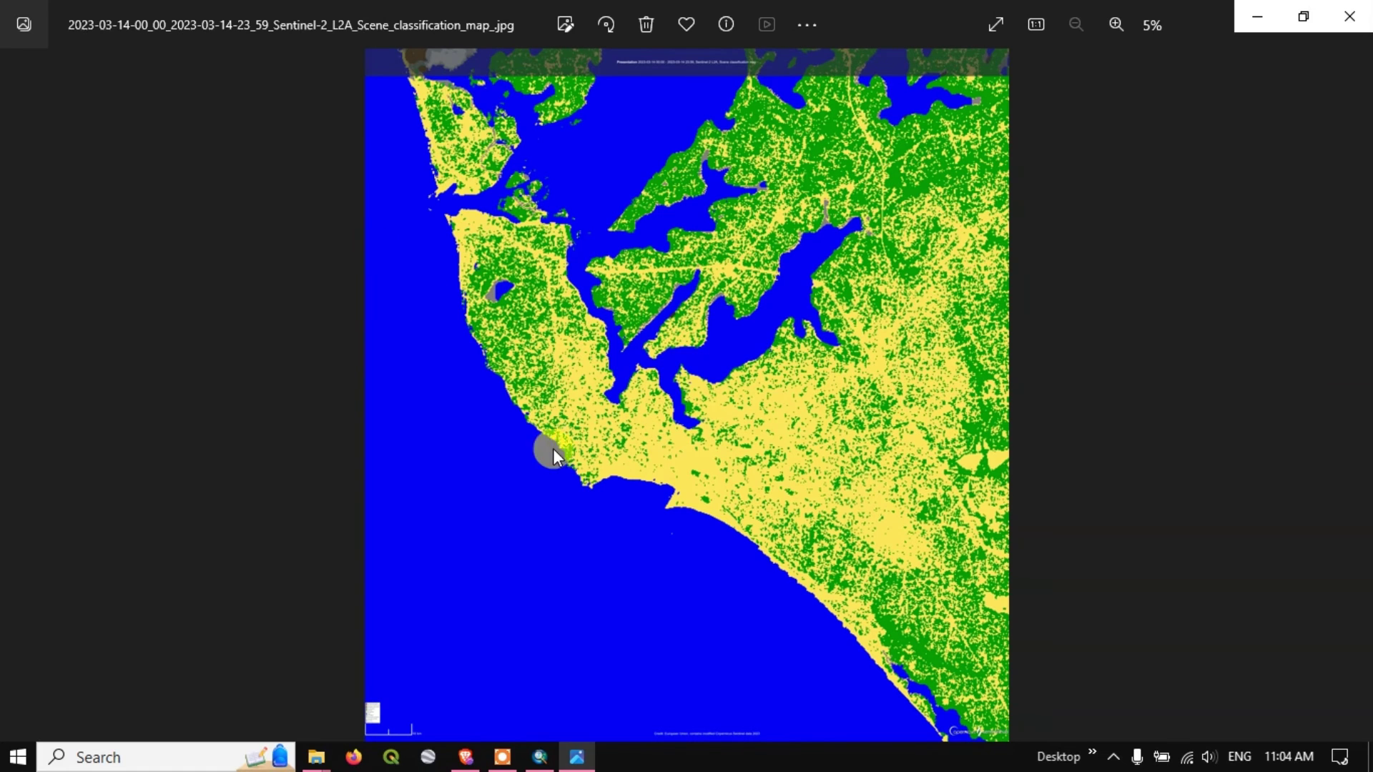
scroll(652, 442, "up", 5)
scroll(652, 442, "up", 1)
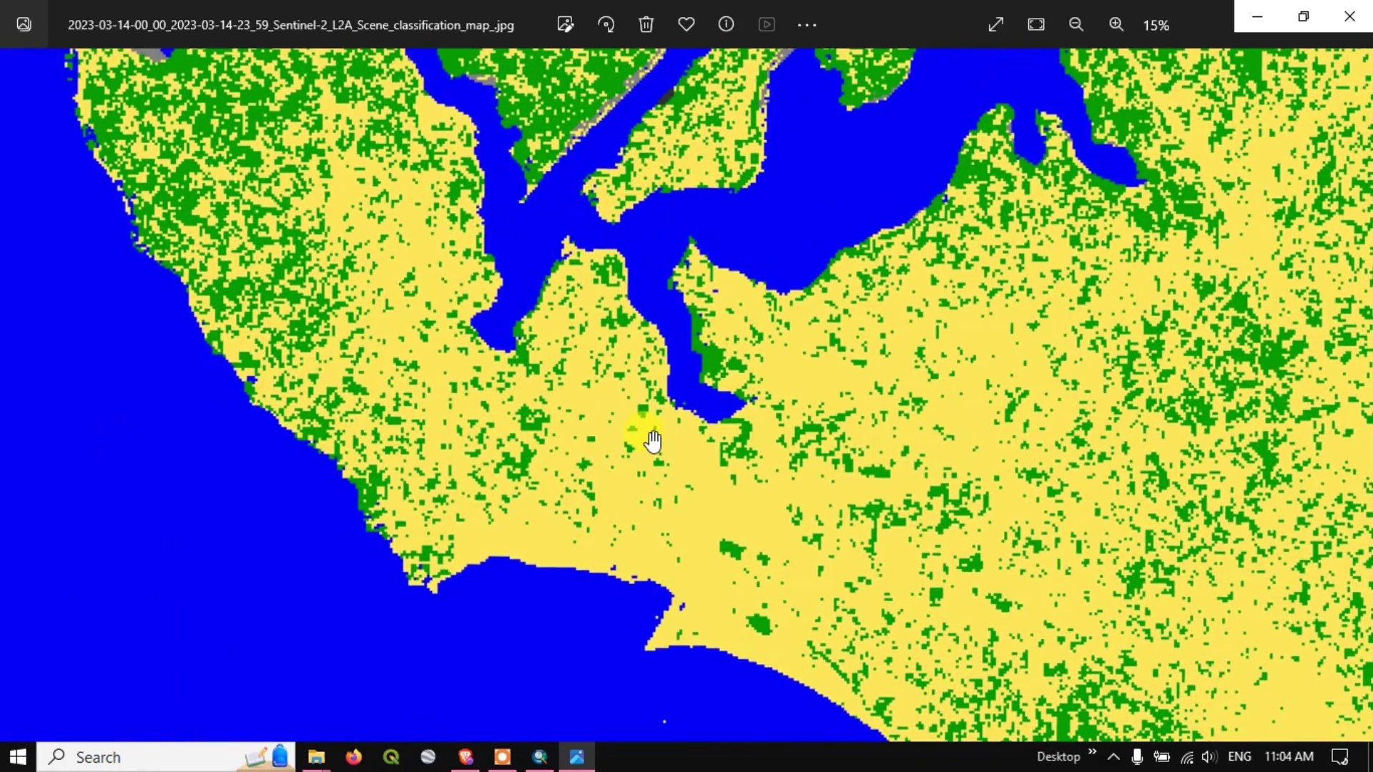
scroll(652, 442, "down", 6)
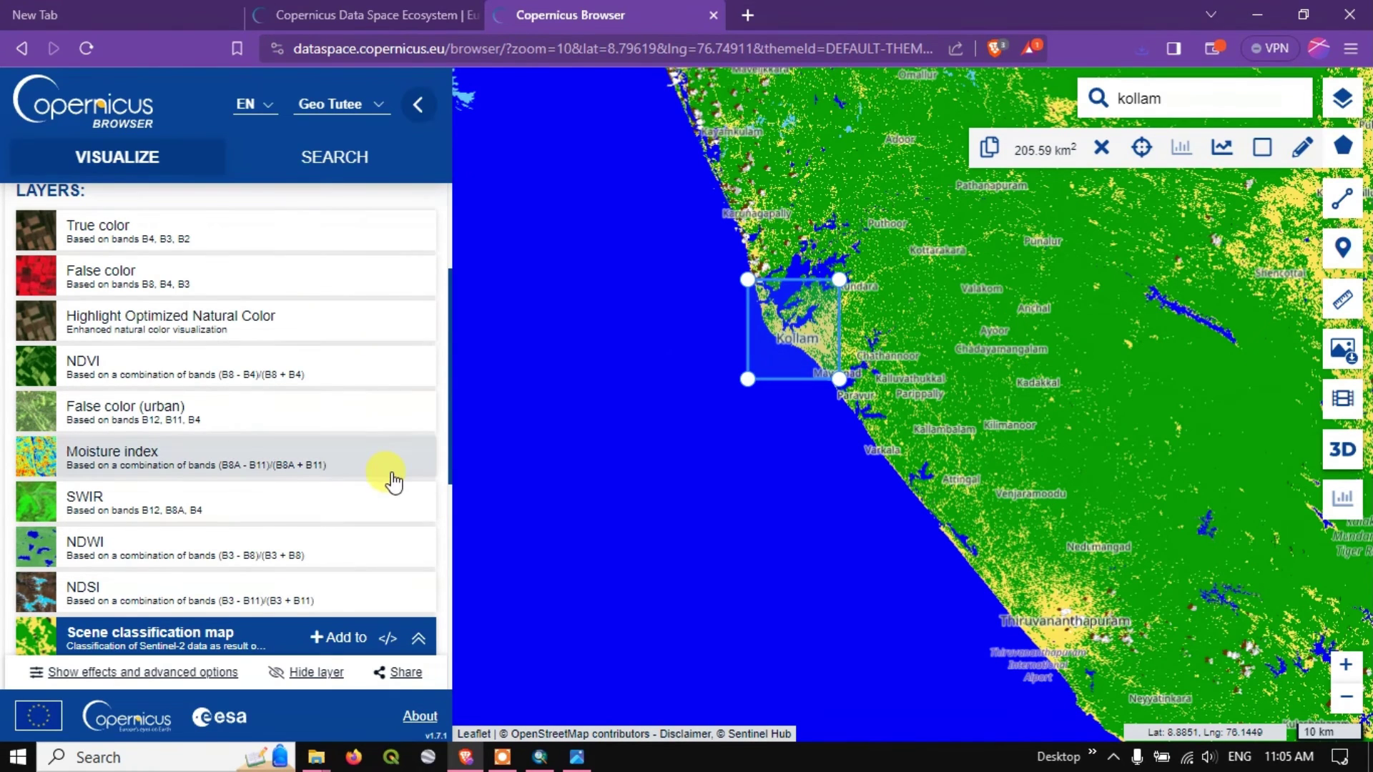
scroll(392, 481, "down", 2)
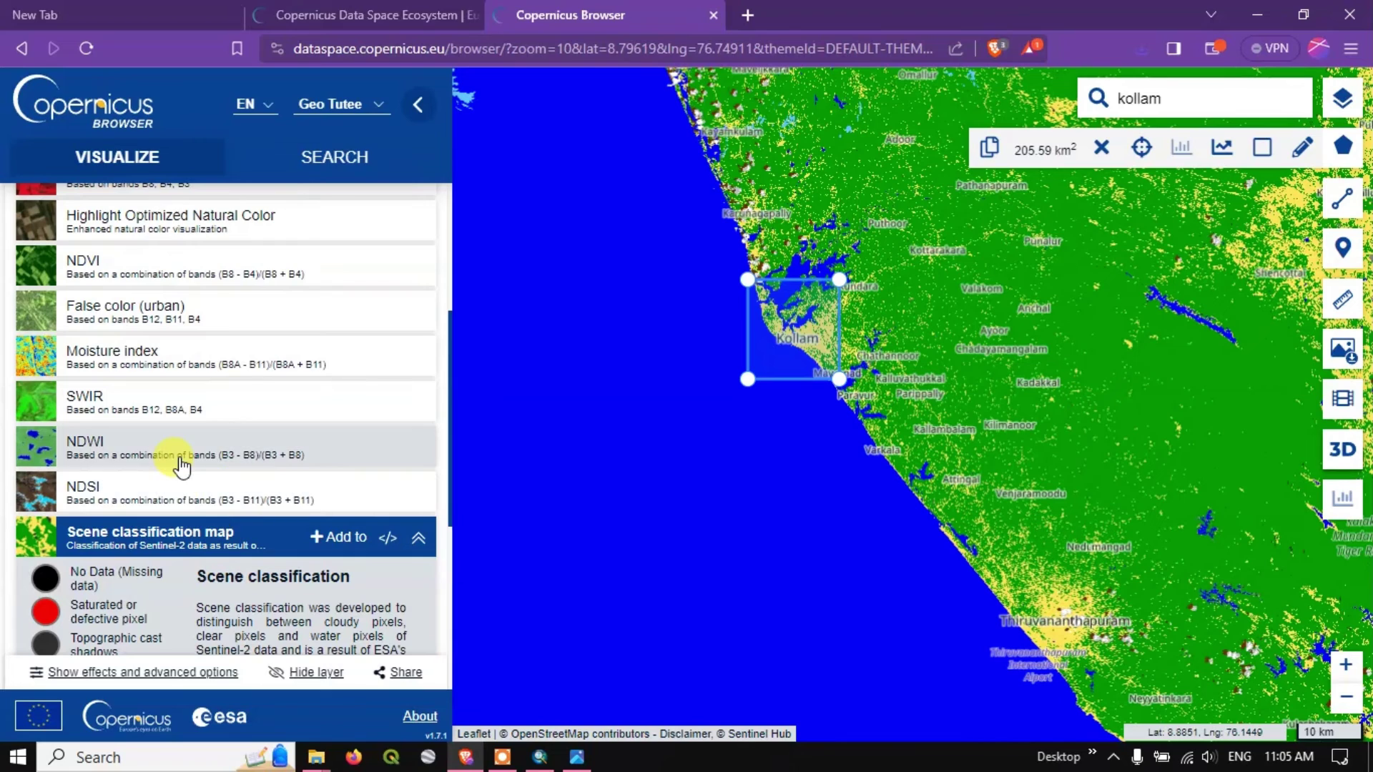
Step: Switch the Copernicus map layer to Highlight Optimized Natural Color
scroll(192, 458, "up", 1)
scroll(193, 443, "up", 2)
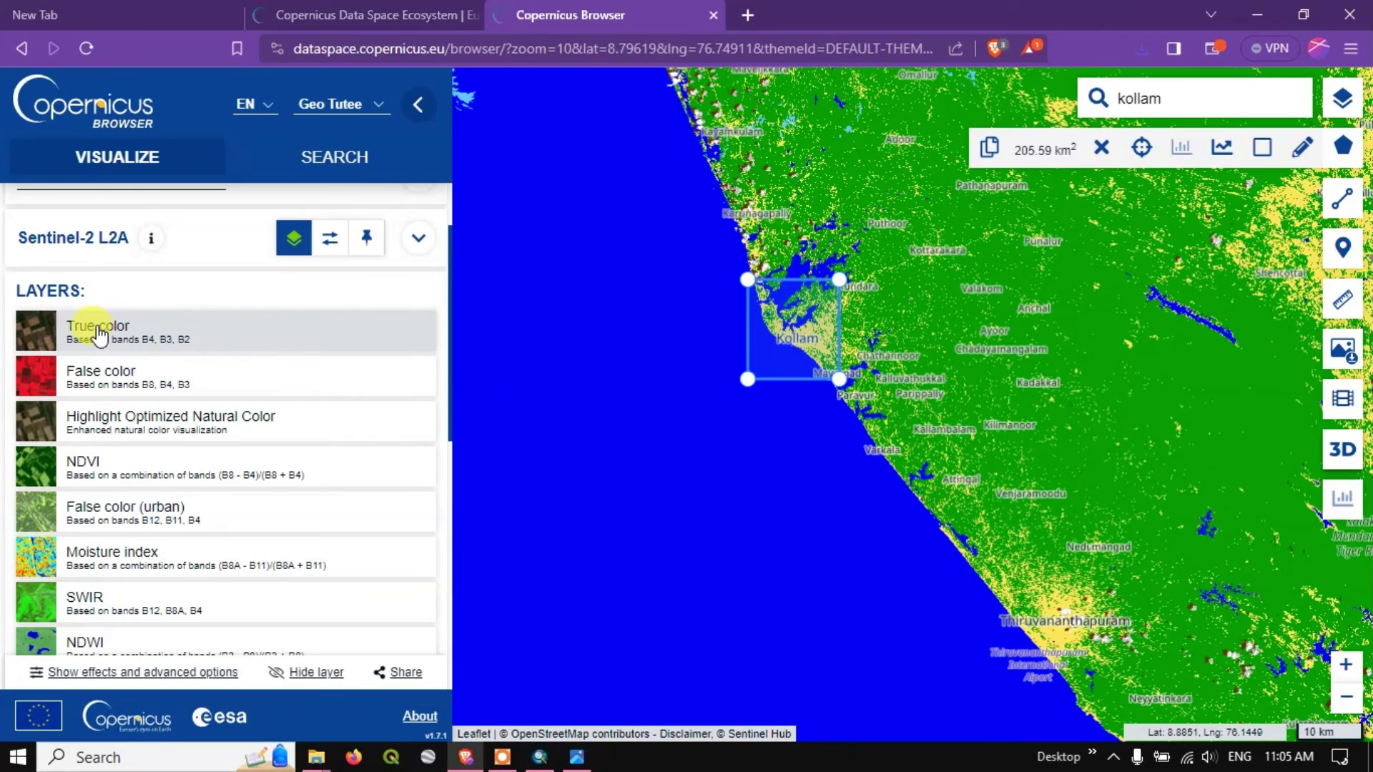
left_click(115, 426)
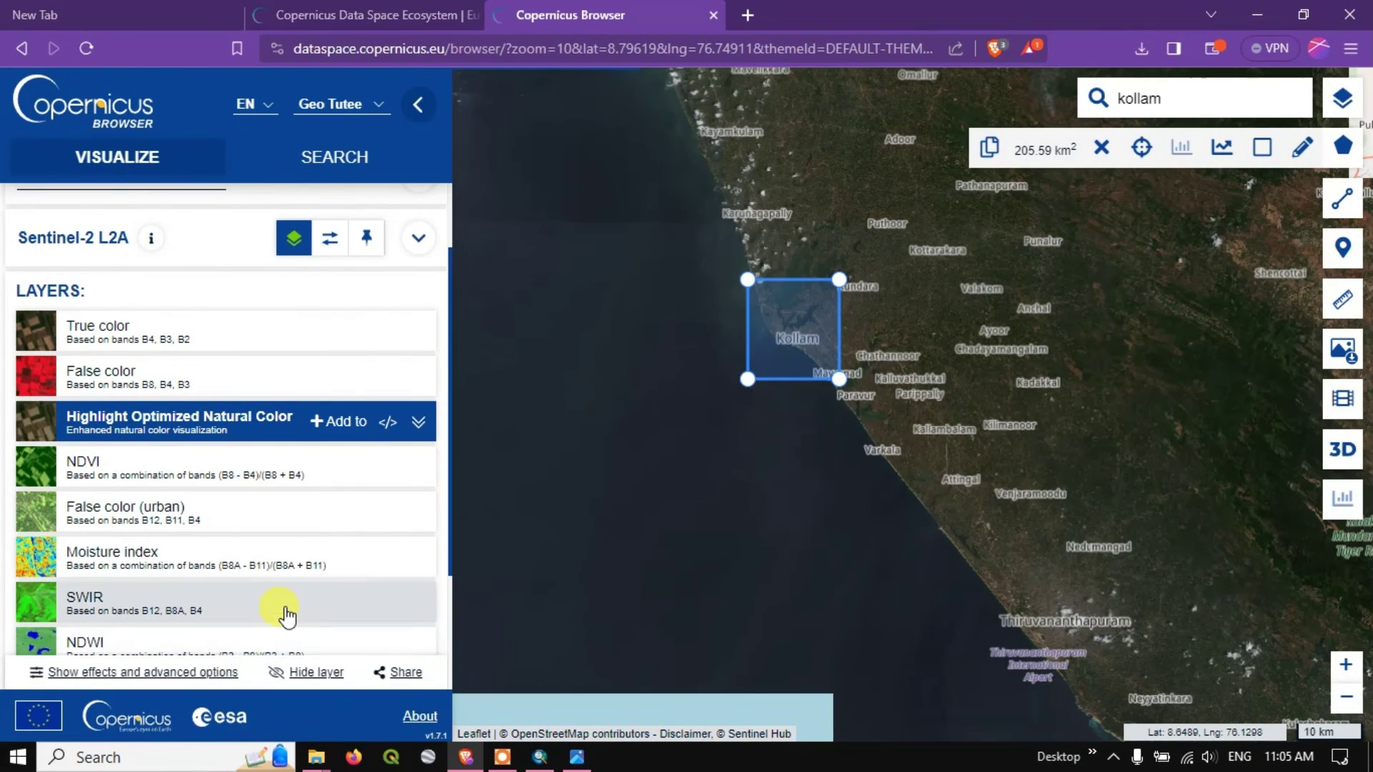
scroll(286, 615, "down", 3)
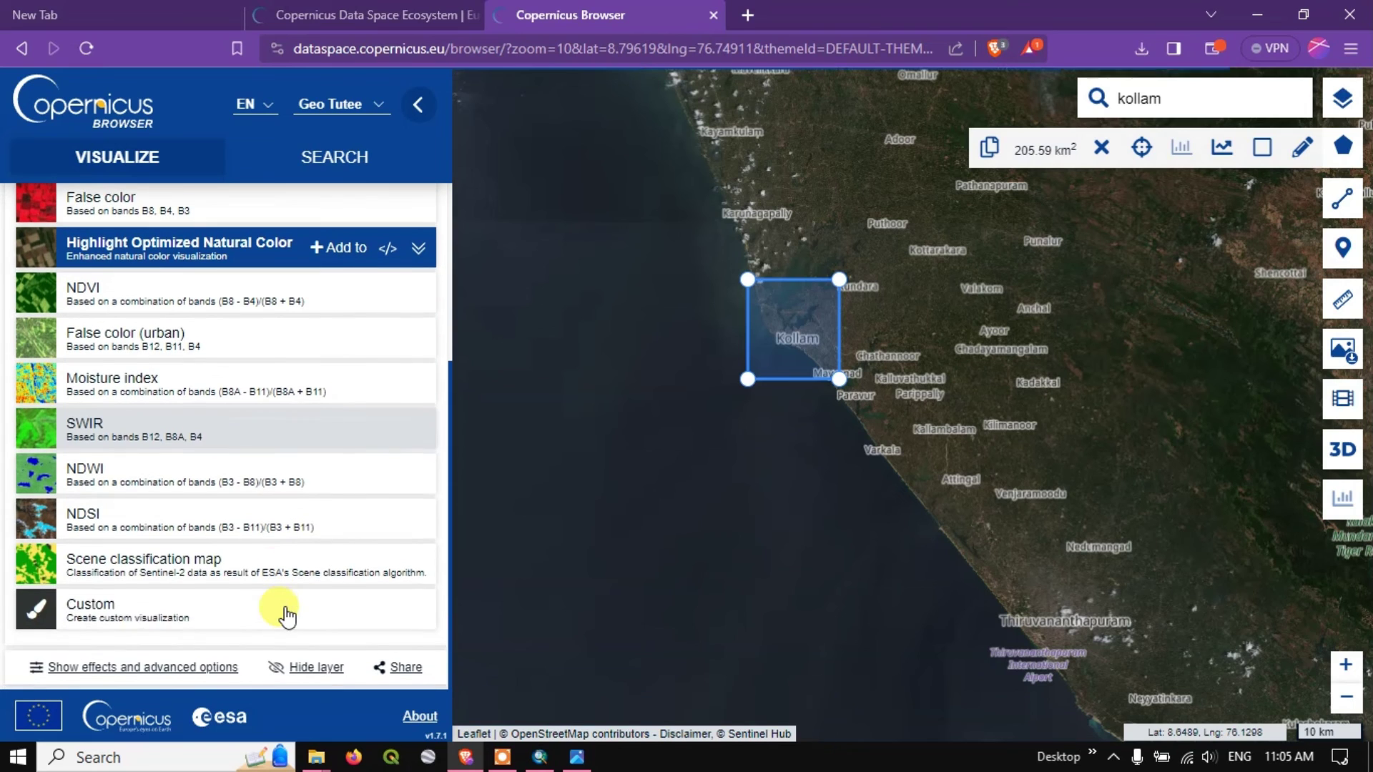
Step: In the High-res print settings, change DPI from 300 to 350 and set description 'PPT'
left_click(1336, 365)
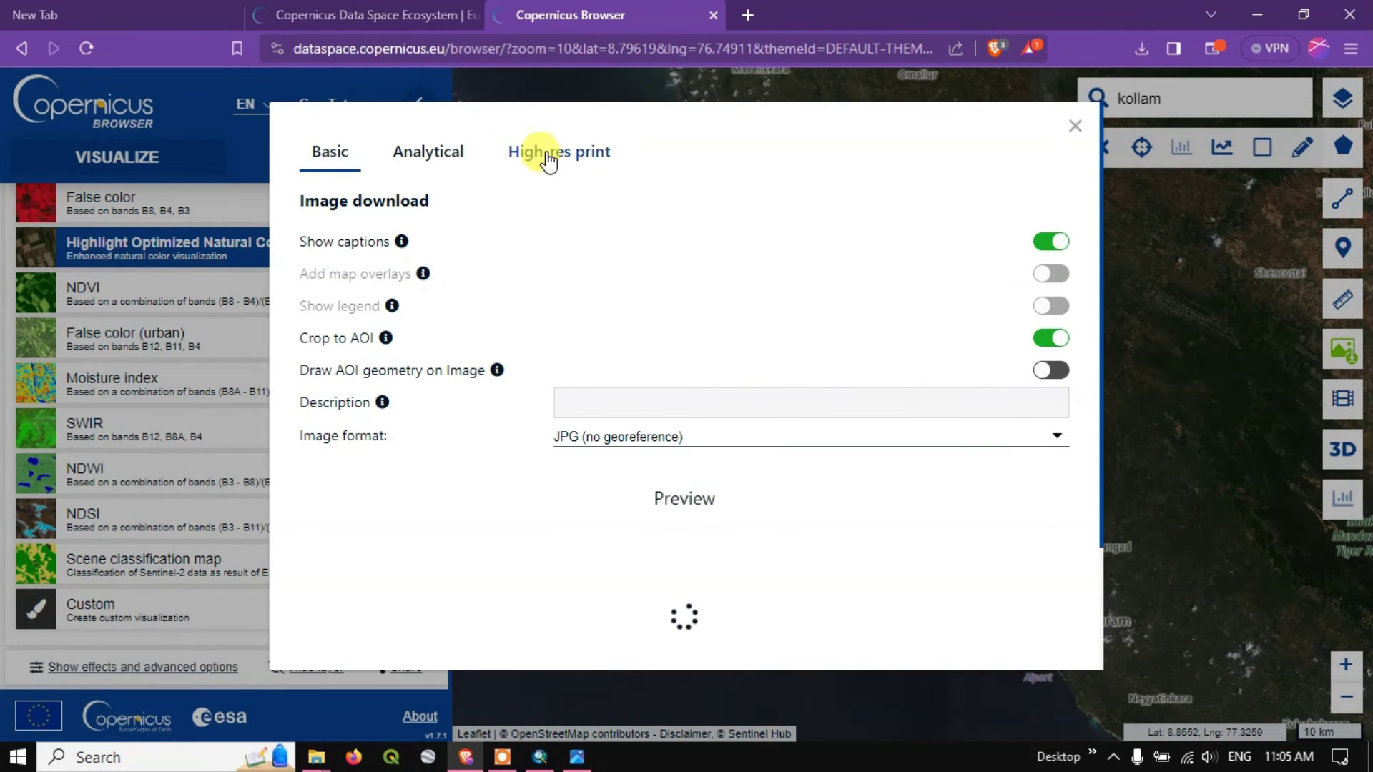
left_click(548, 161)
left_click(1025, 436)
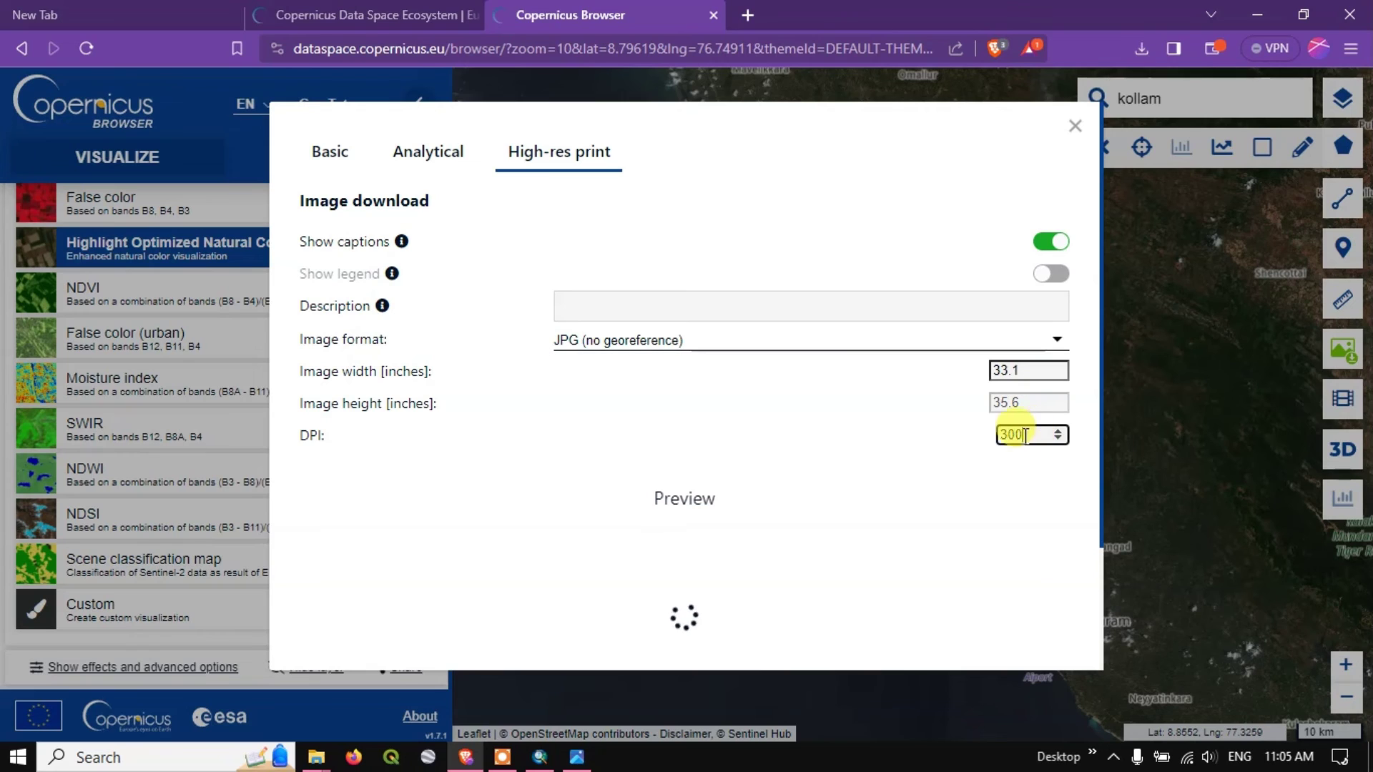
left_click_drag(1025, 435, 984, 435)
type("350")
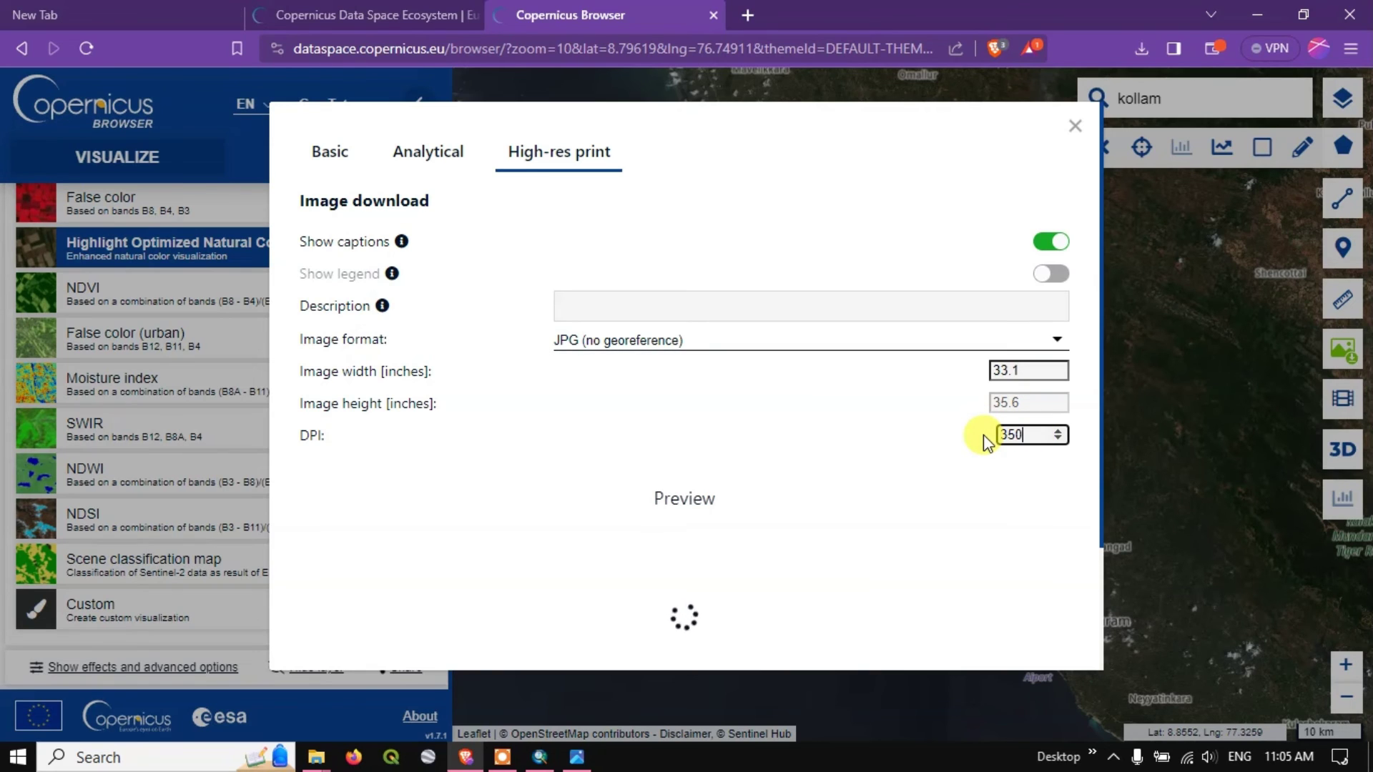
left_click(674, 305)
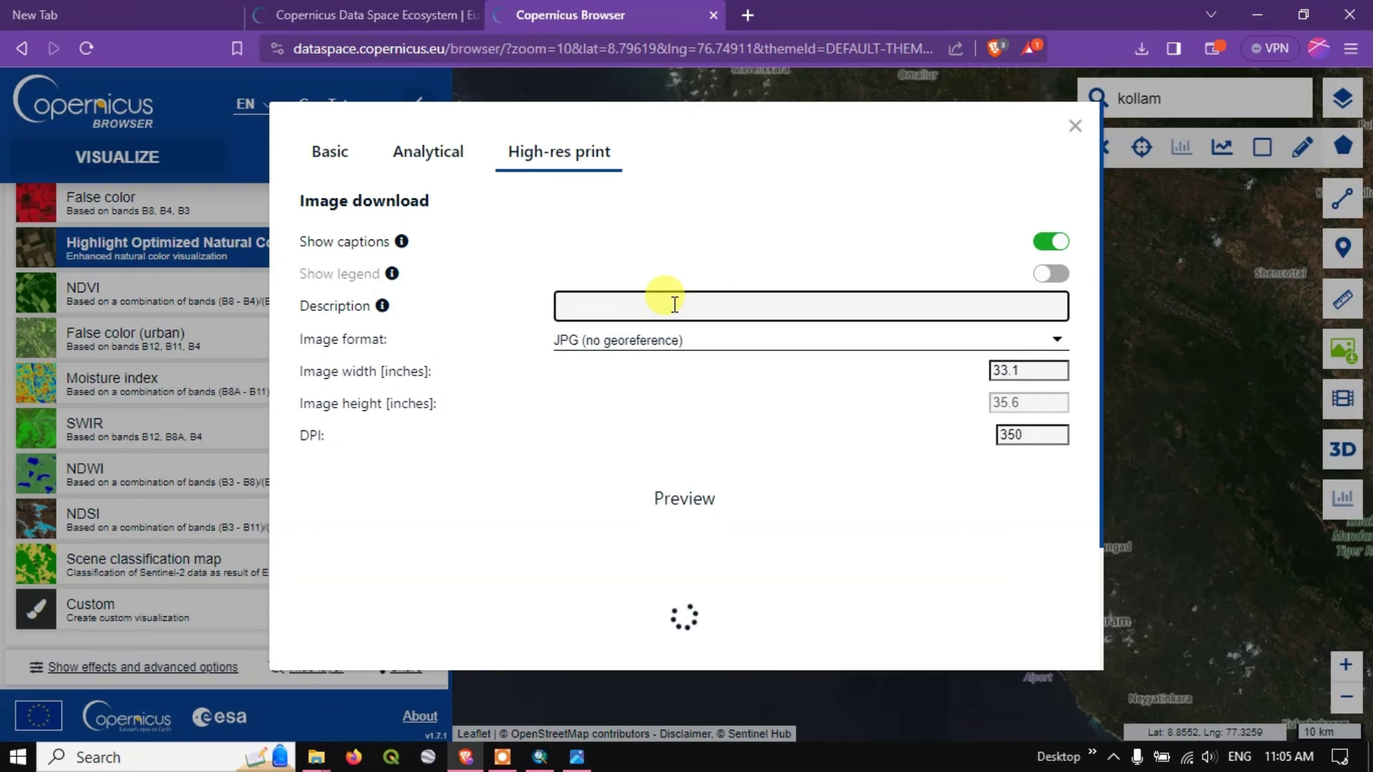
type("PPT")
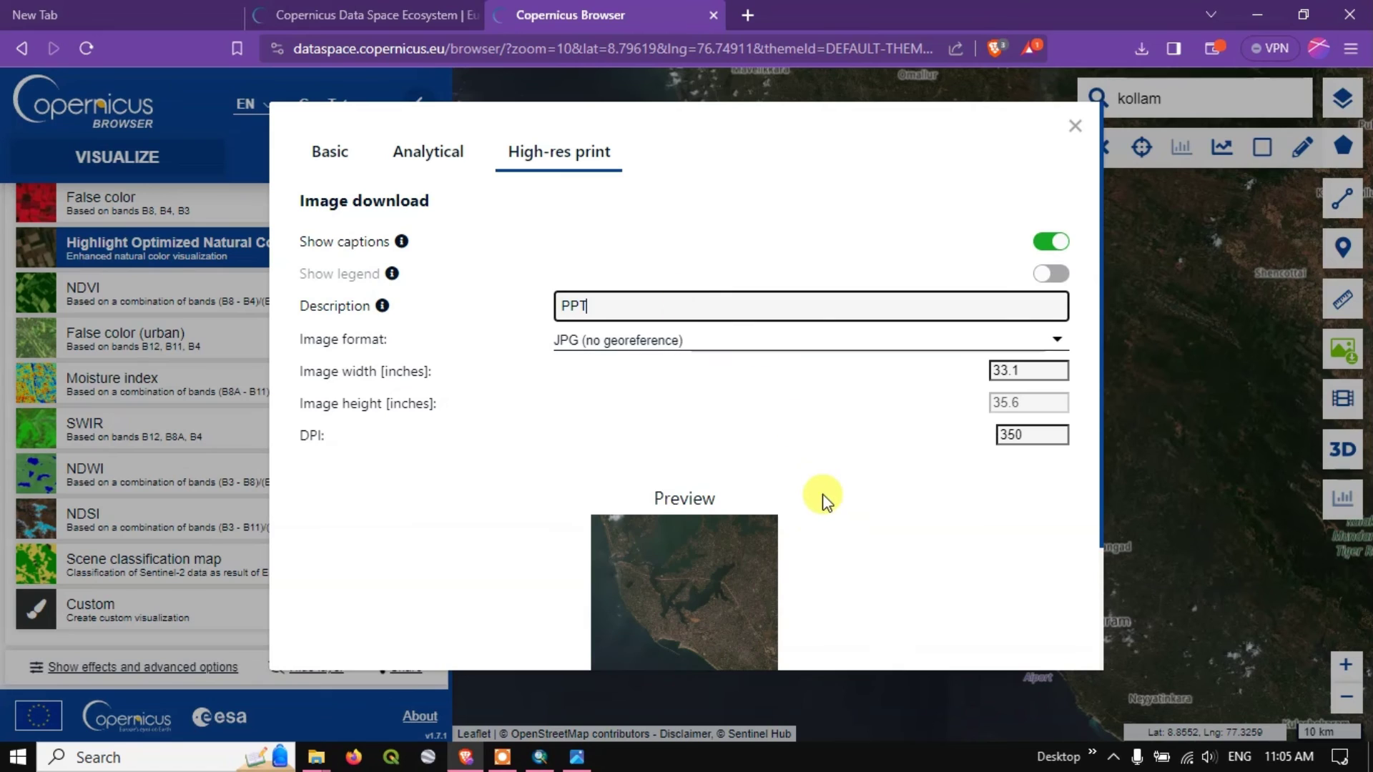
Step: Download the natural colour print and save the JPG into the High folder
scroll(815, 499, "down", 2)
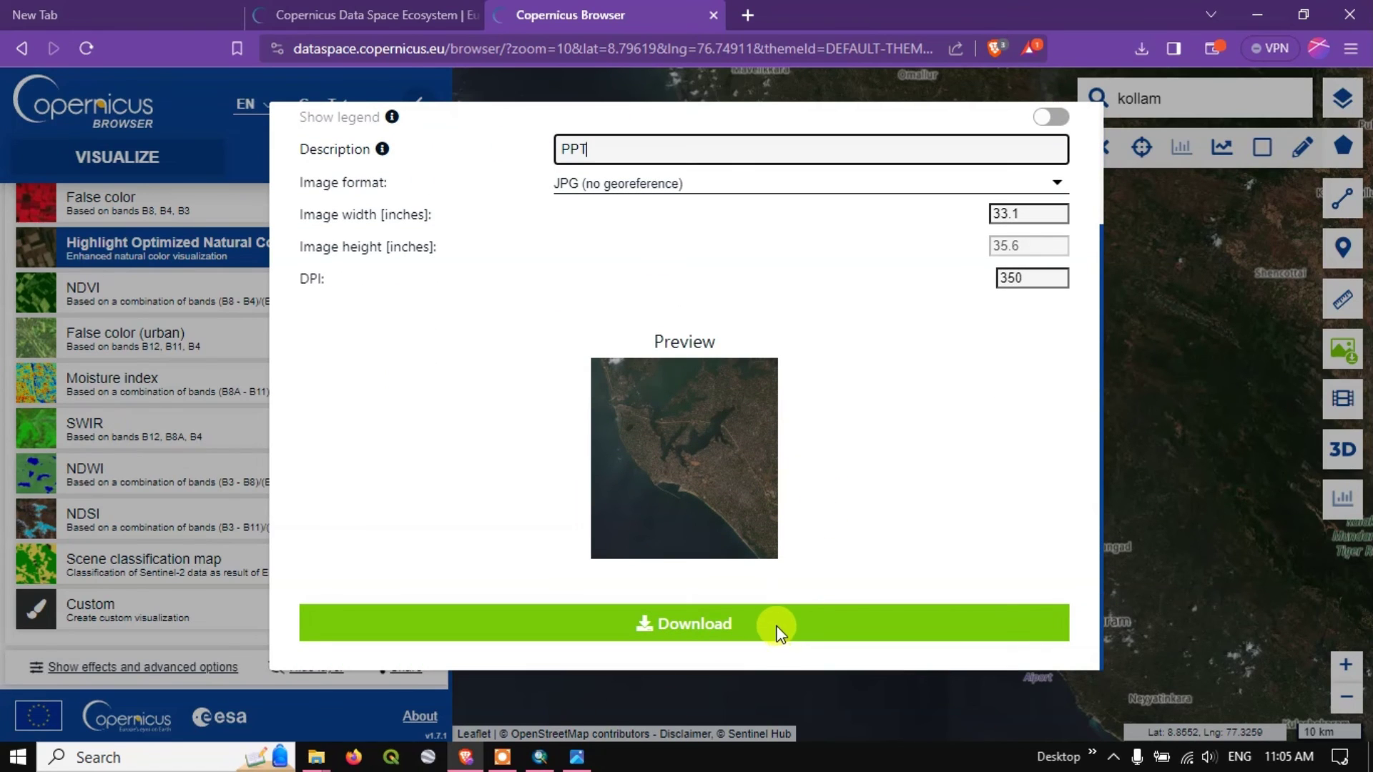
left_click(705, 617)
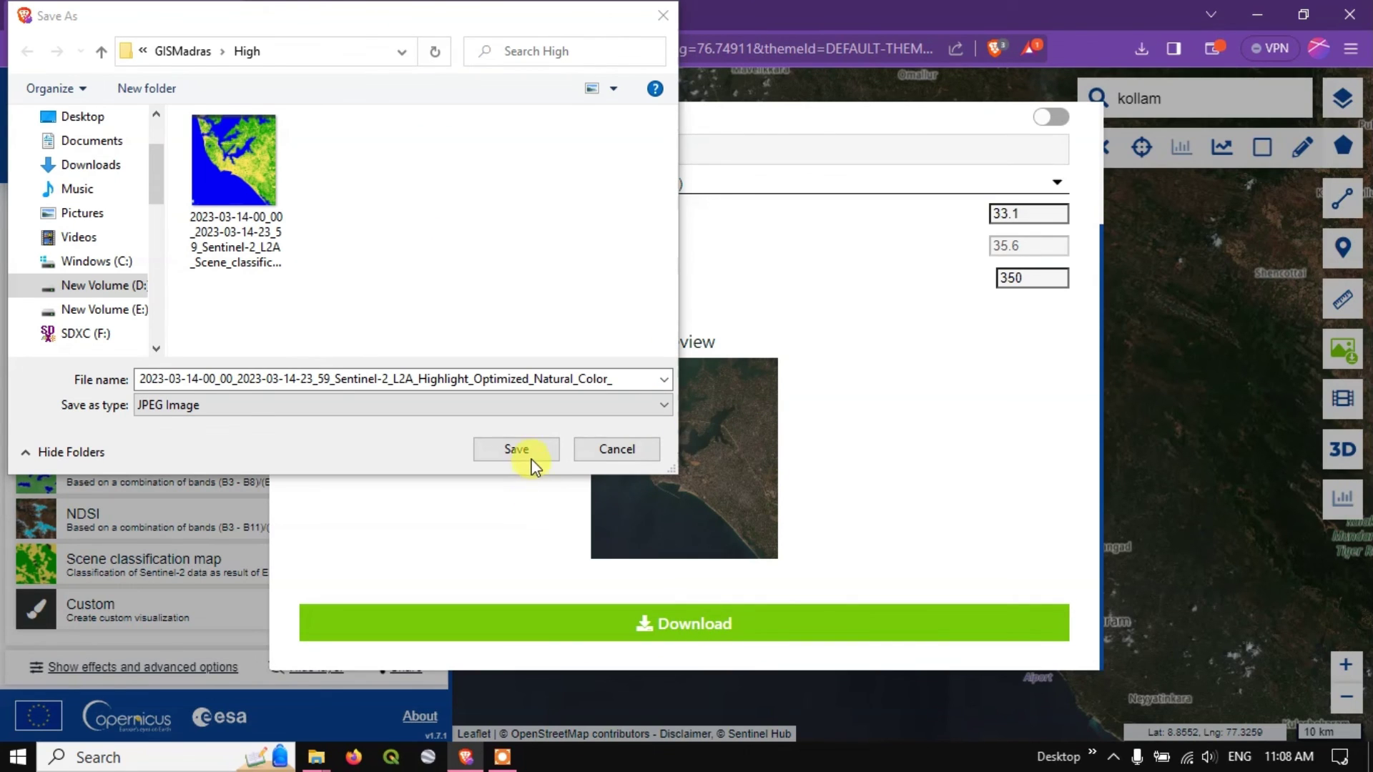
left_click(531, 458)
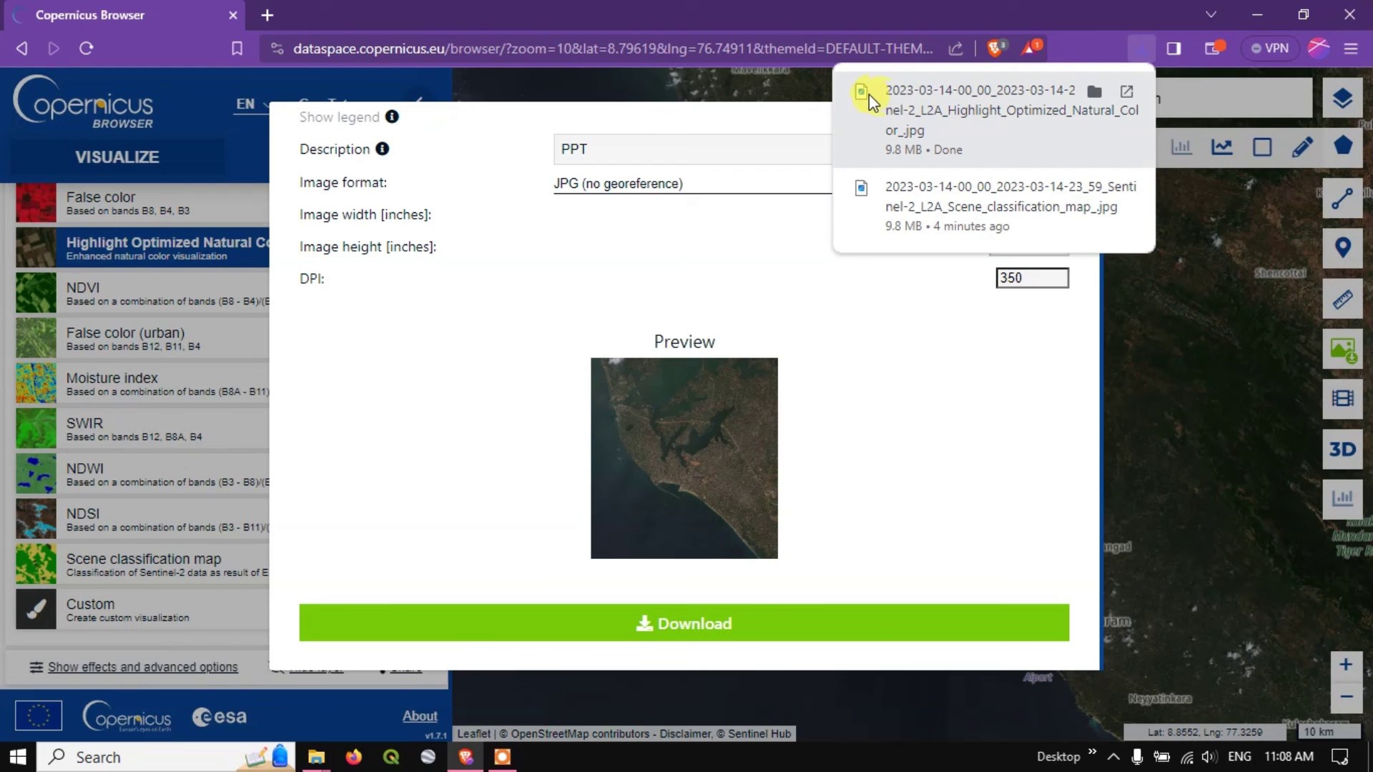
Step: Open the downloaded natural colour JPG from the downloads panel in Photos and zoom around Kollam's coastline
left_click(863, 94)
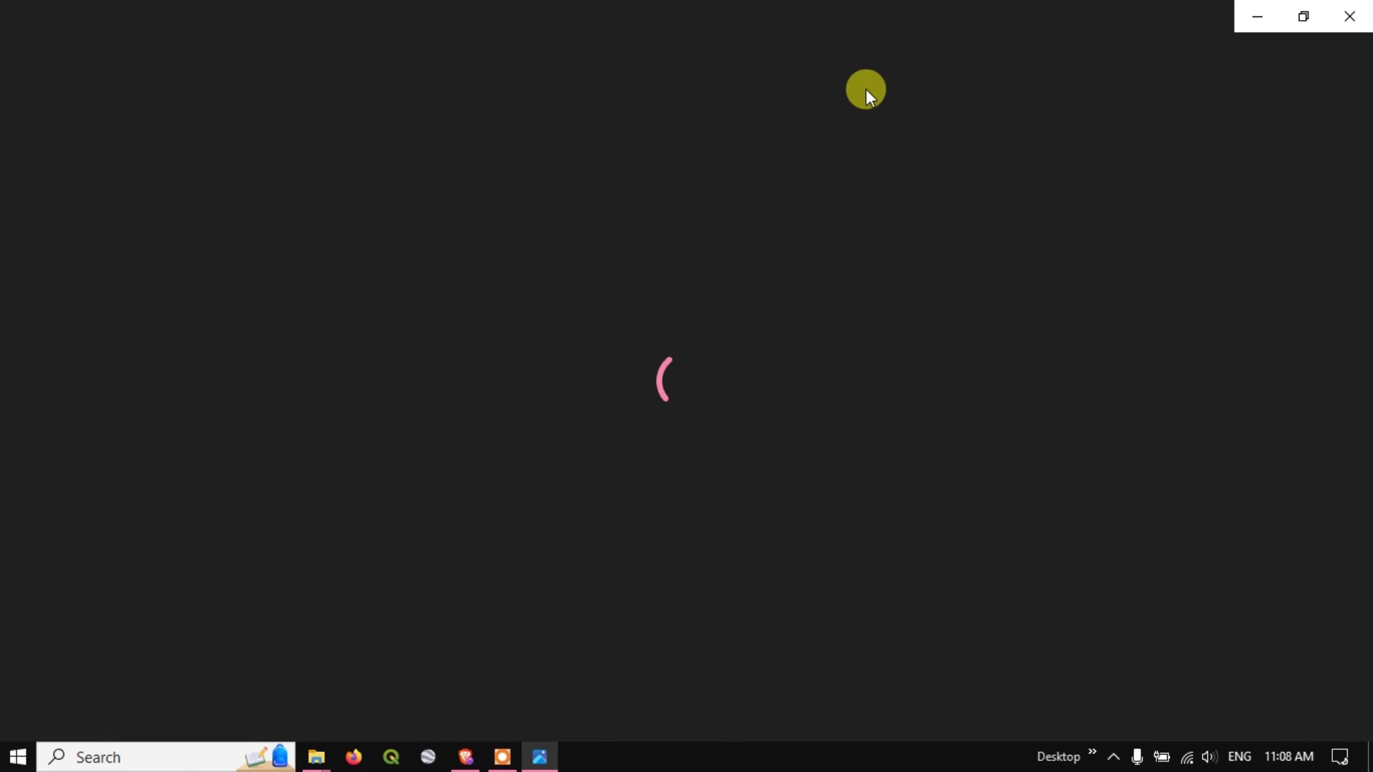
scroll(699, 491, "up", 3)
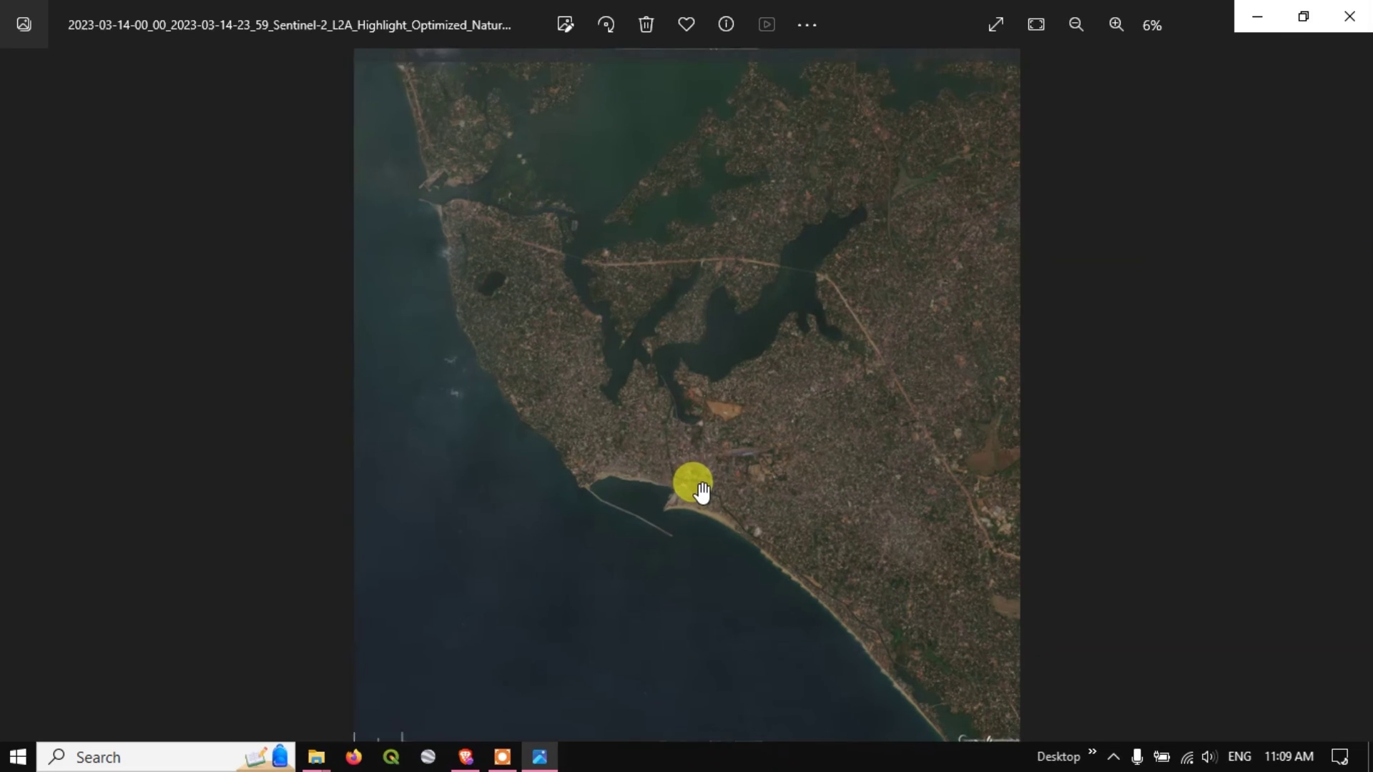
scroll(712, 478, "up", 5)
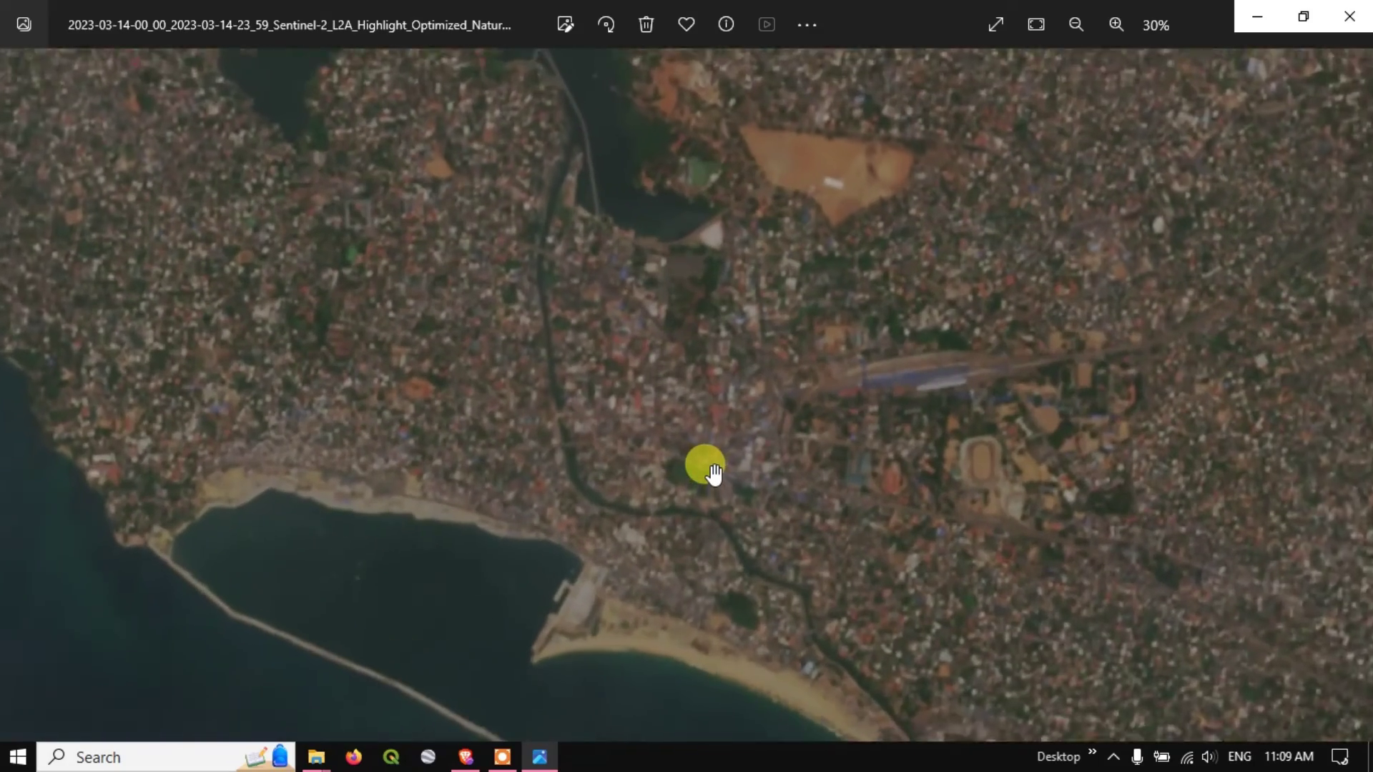
scroll(714, 409, "up", 2)
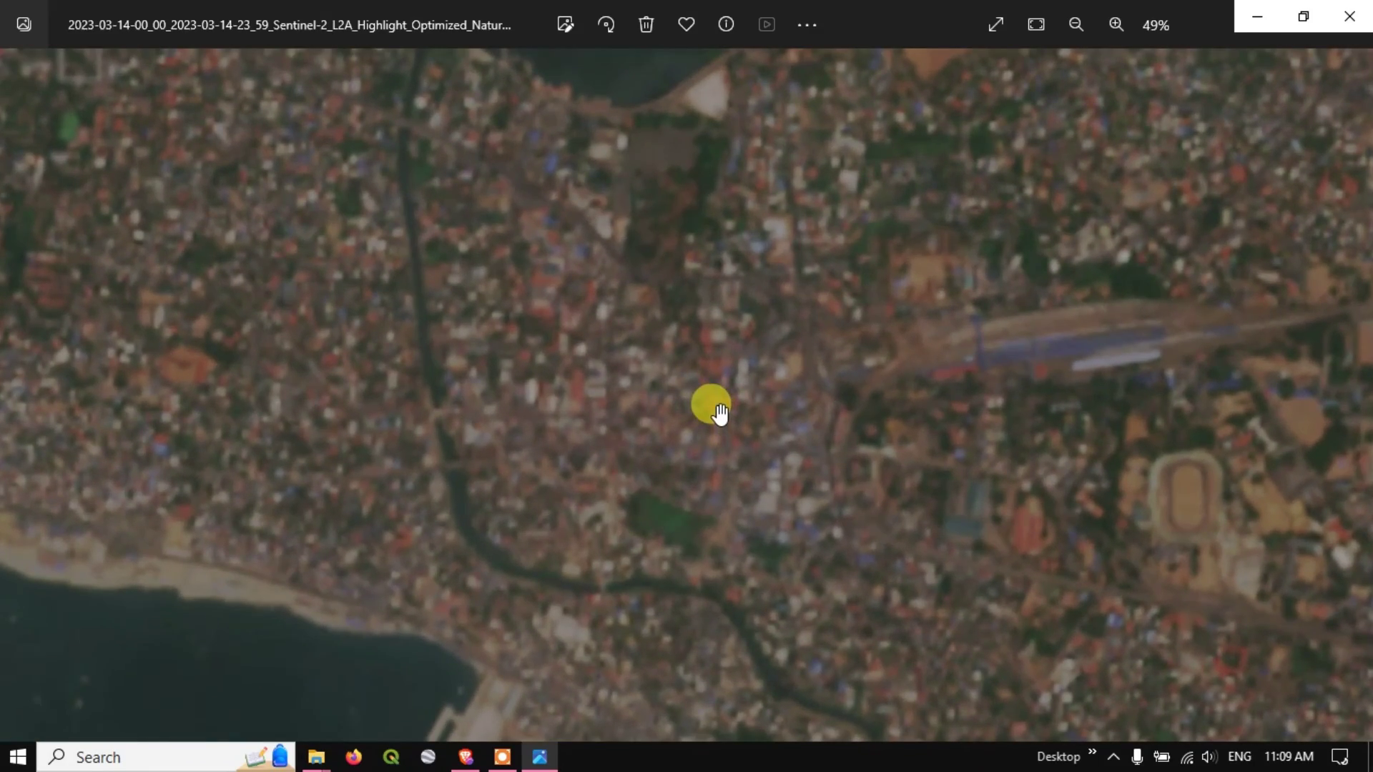
scroll(593, 348, "down", 5)
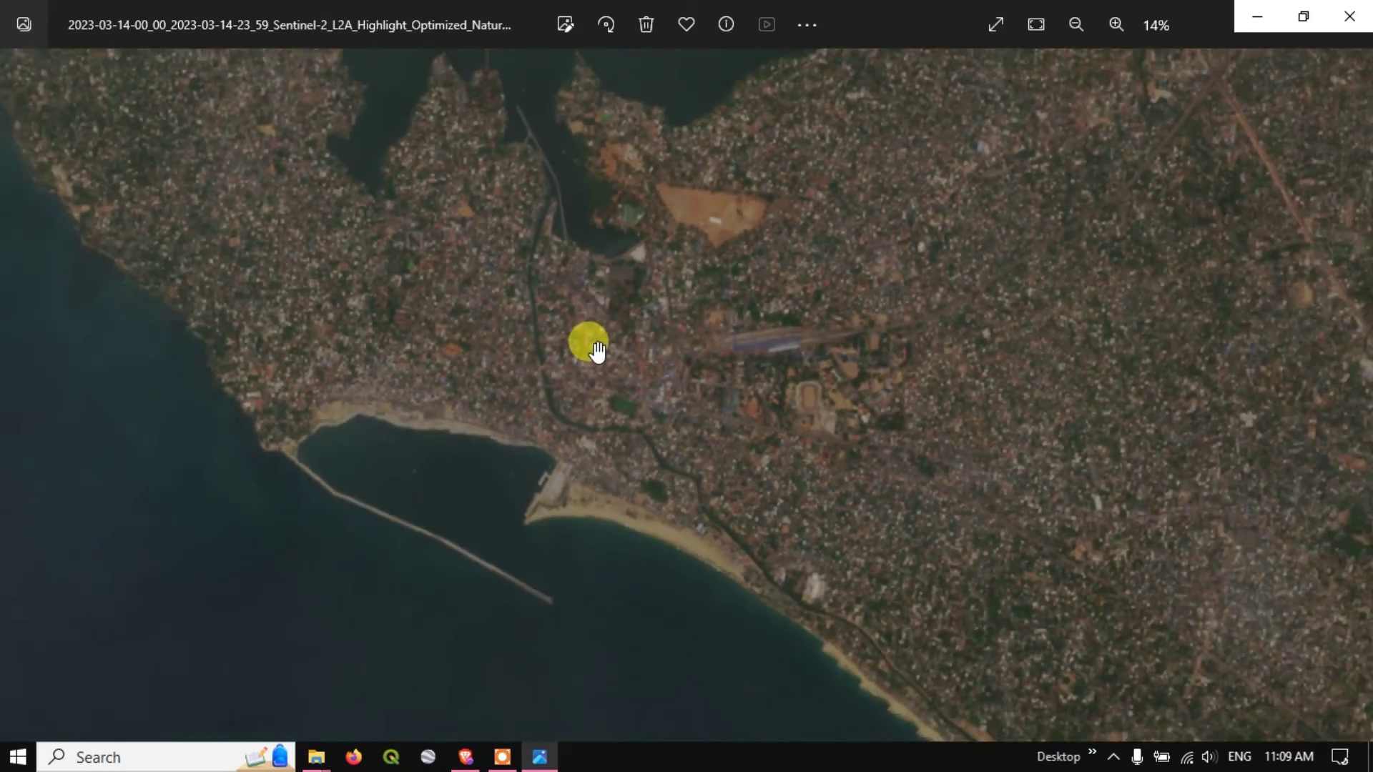
scroll(595, 349, "down", 3)
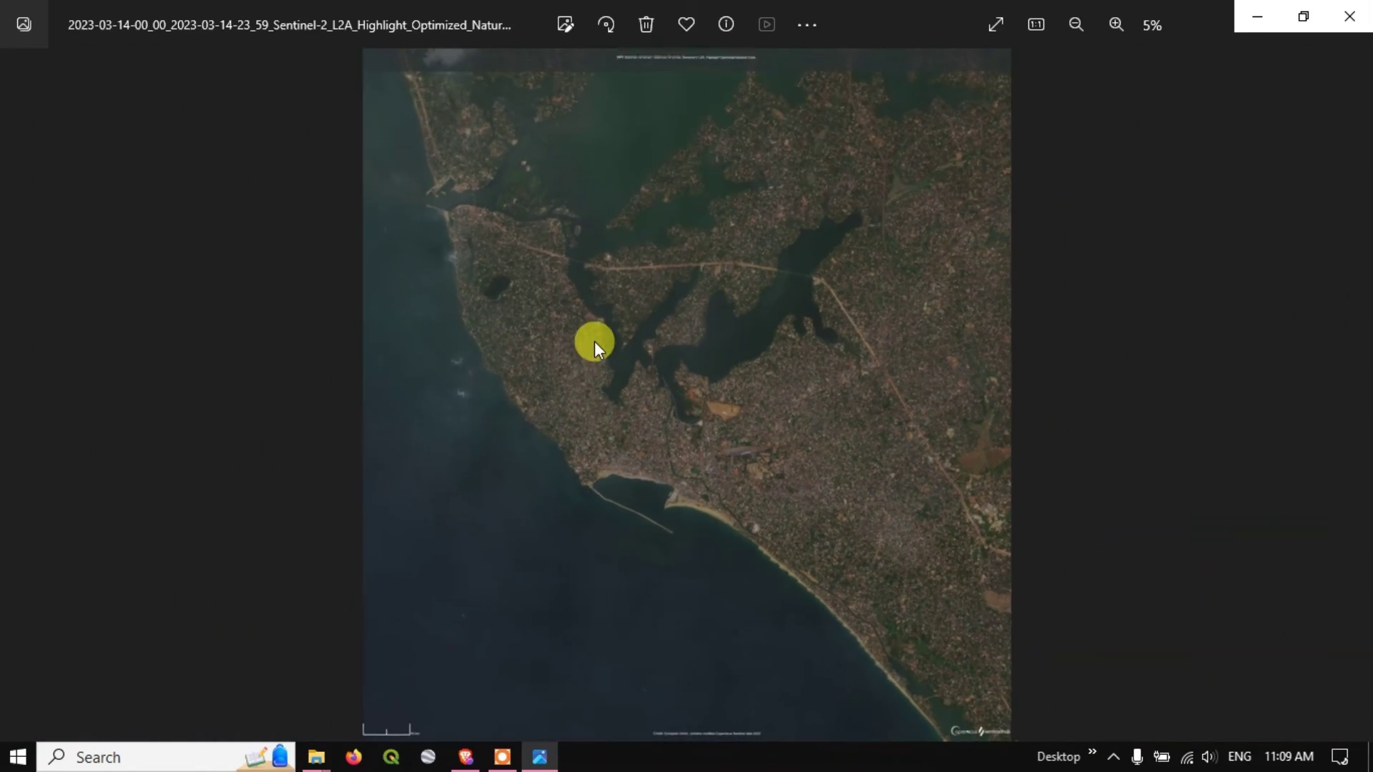
scroll(1143, 386, "up", 5)
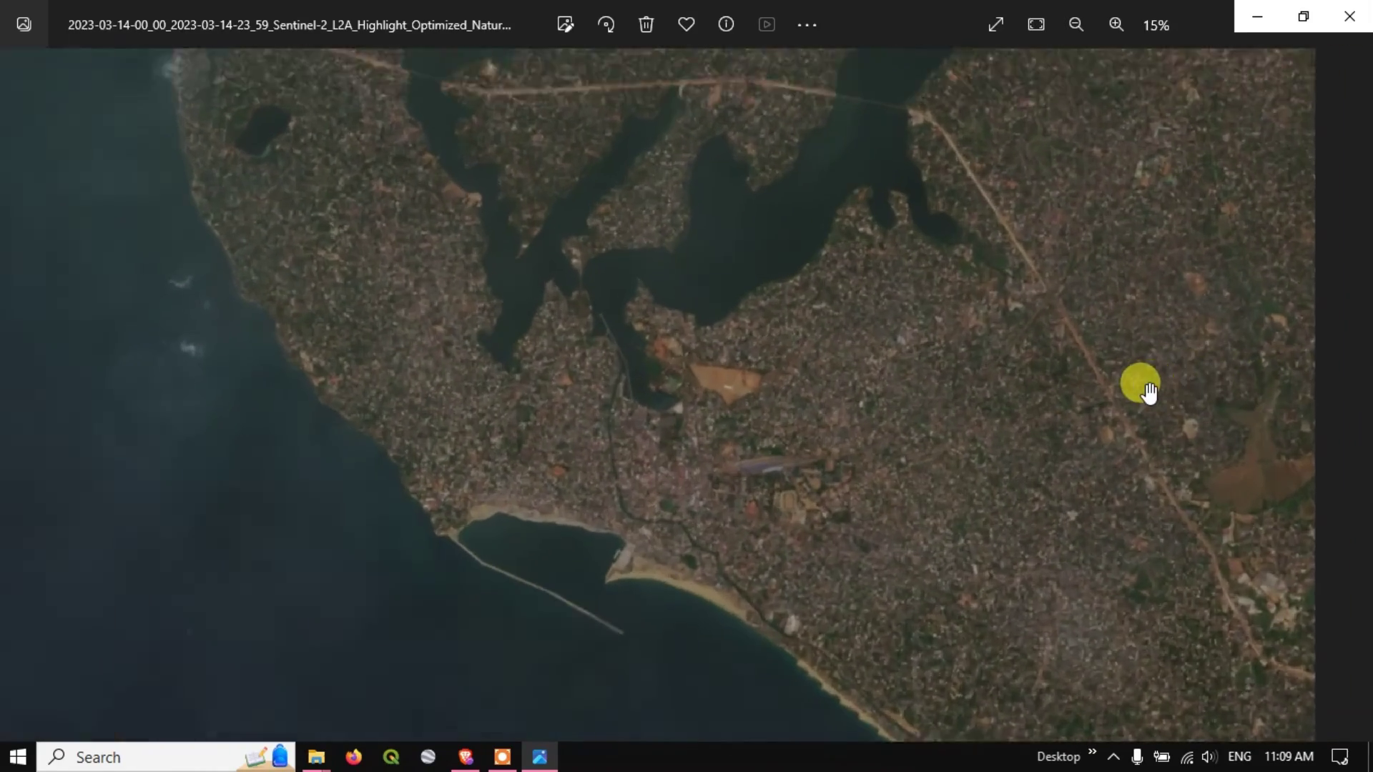
scroll(299, 461, "up", 3)
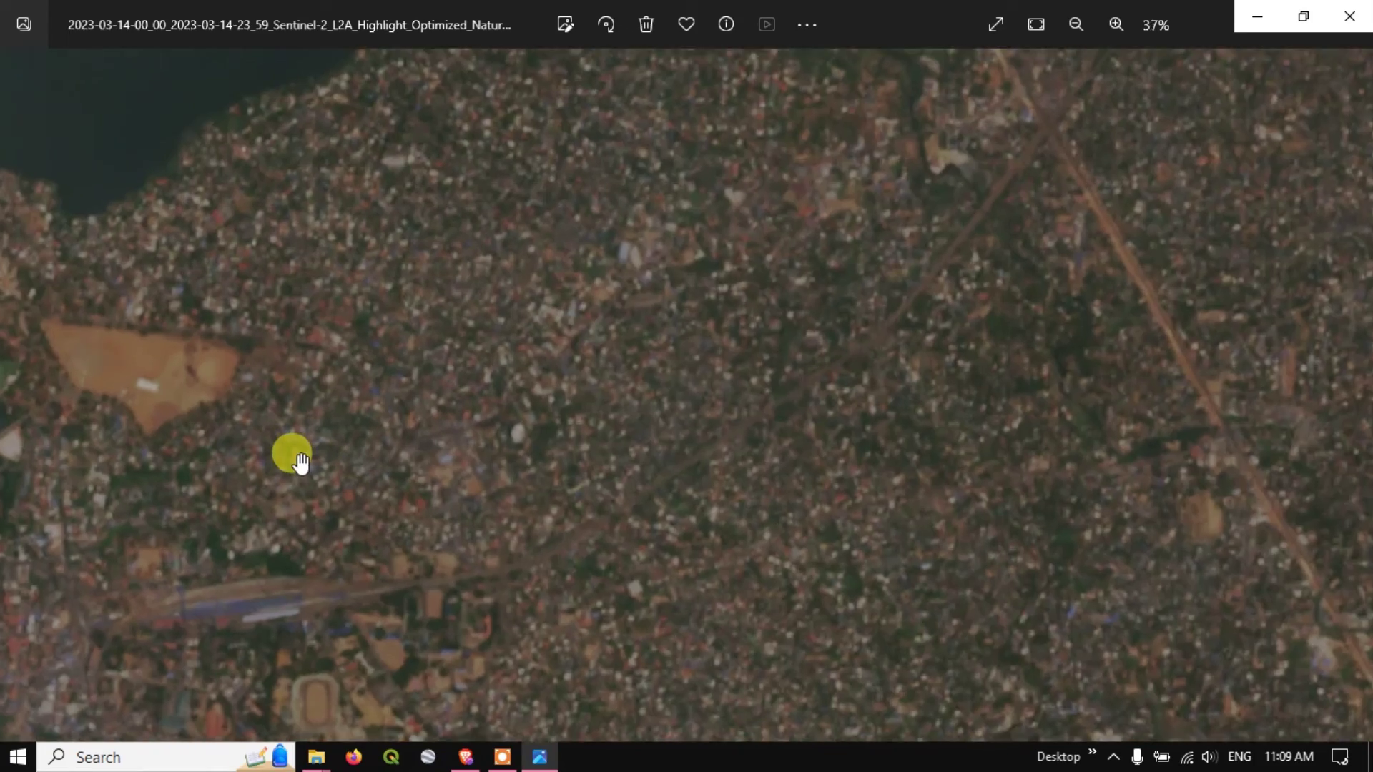
scroll(300, 461, "down", 3)
scroll(300, 461, "down", 5)
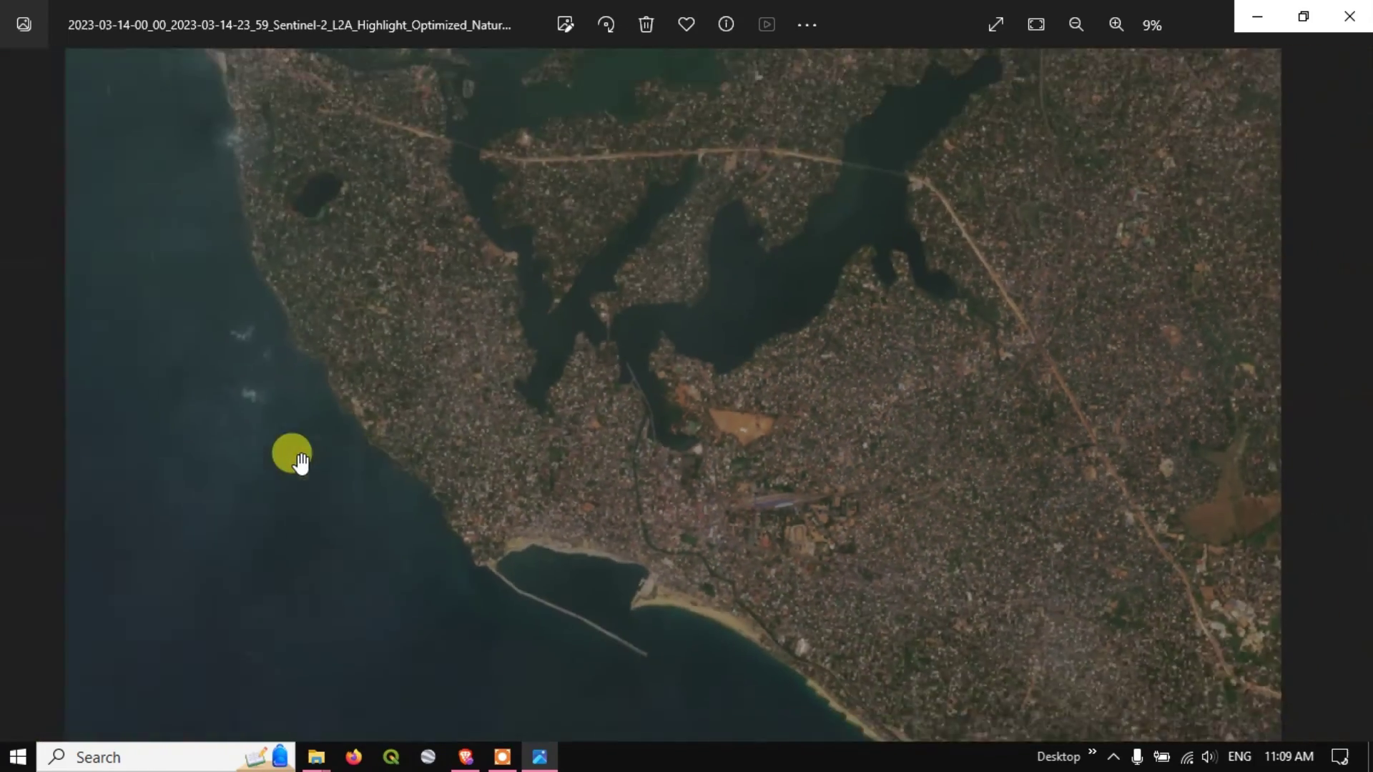